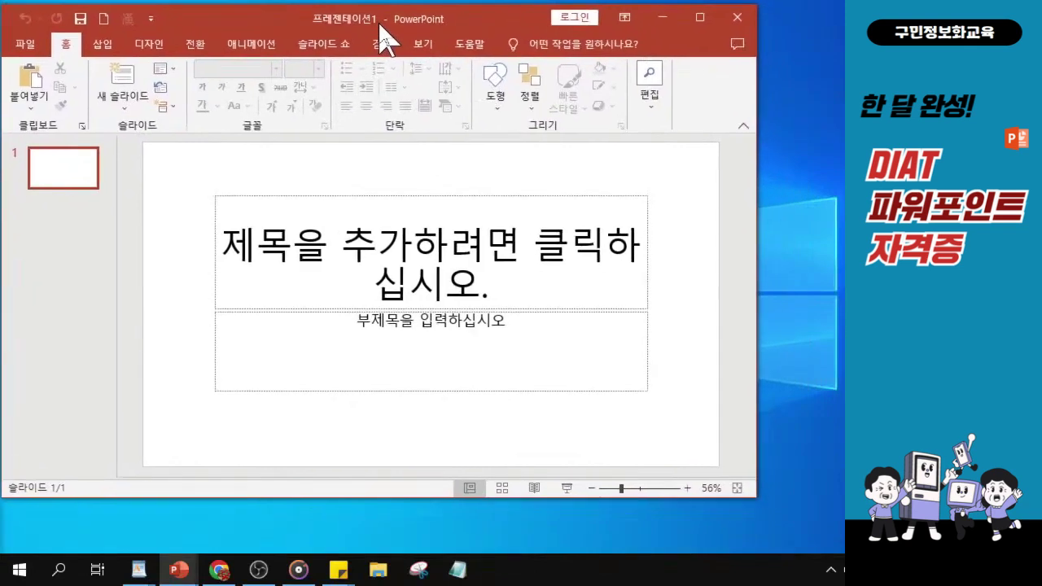
Narrow the slide thumbnail pane and enlarge the presentation window to fill most of the desktop.
{"action": "left_click_drag", "start_coordinate": [116, 302], "coordinate": [59, 310]}
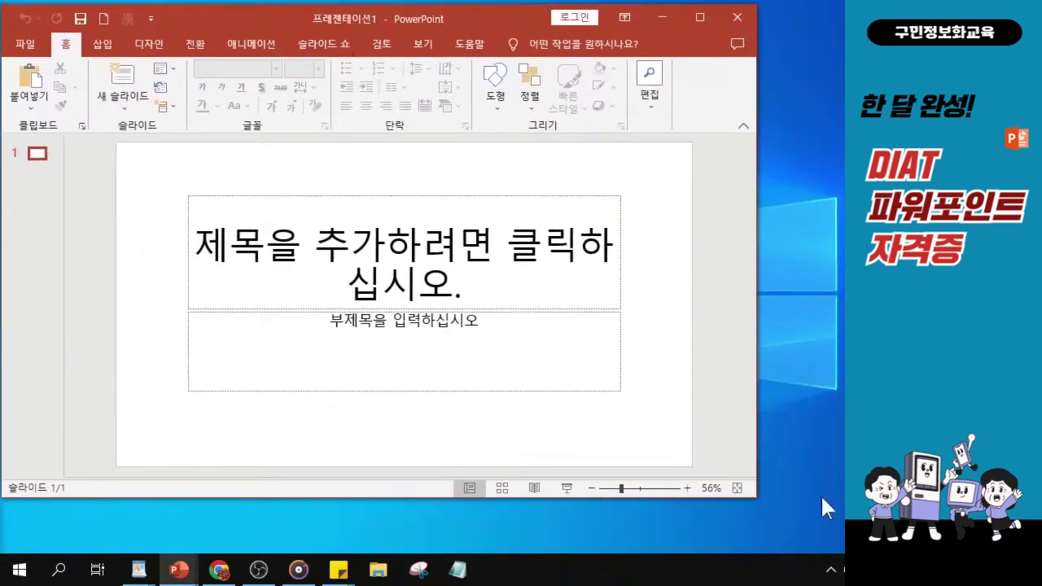
{"action": "left_click_drag", "start_coordinate": [756, 500], "coordinate": [839, 542]}
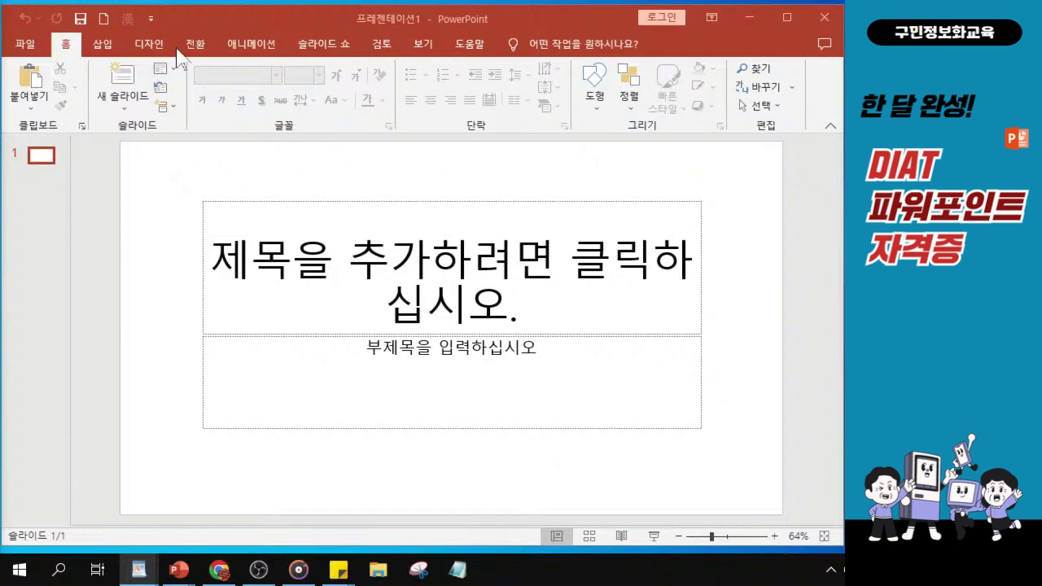
Set the slide size to A4 용지(210x297mm), keeping the slides in landscape orientation.
{"action": "left_click", "coordinate": [151, 46]}
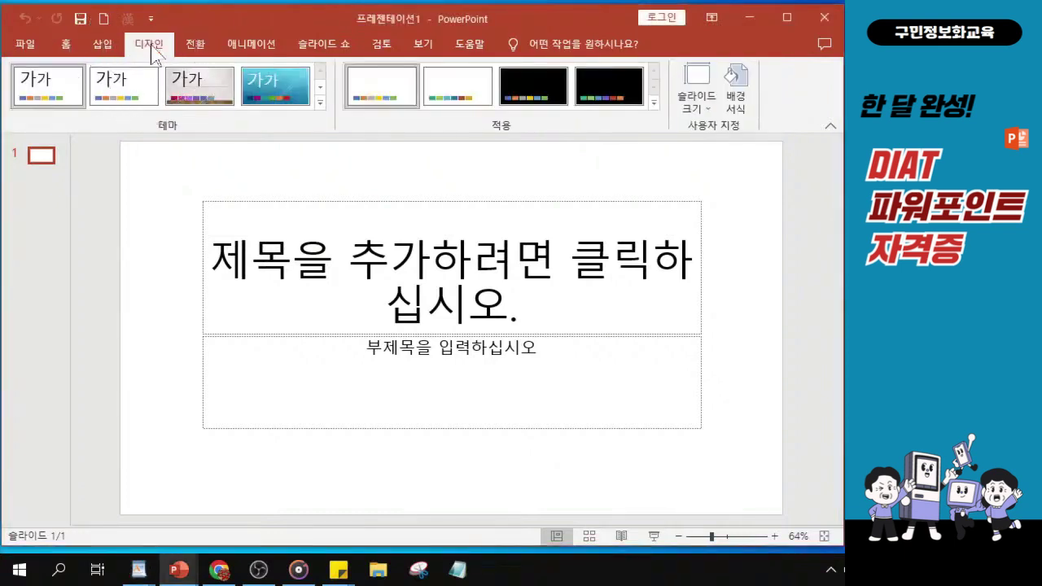
{"action": "left_click", "coordinate": [697, 104]}
{"action": "left_click", "coordinate": [697, 104]}
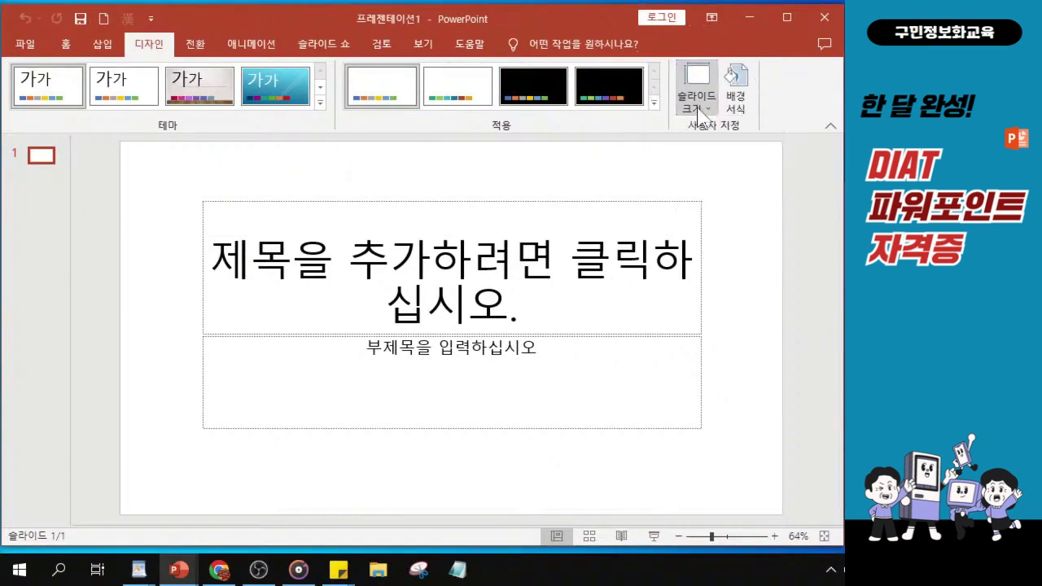
{"action": "left_click", "coordinate": [697, 104]}
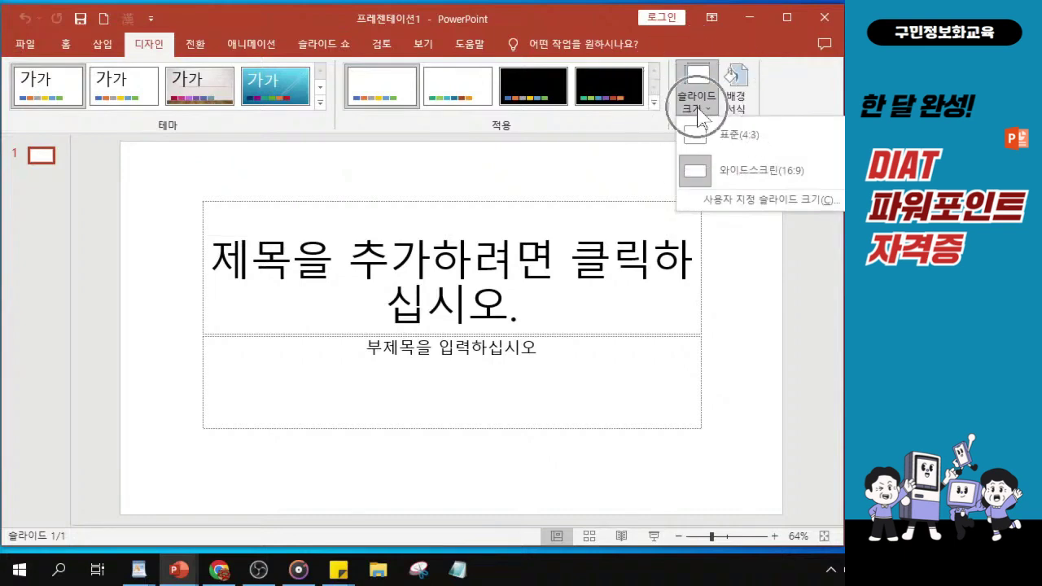
{"action": "left_click", "coordinate": [696, 200]}
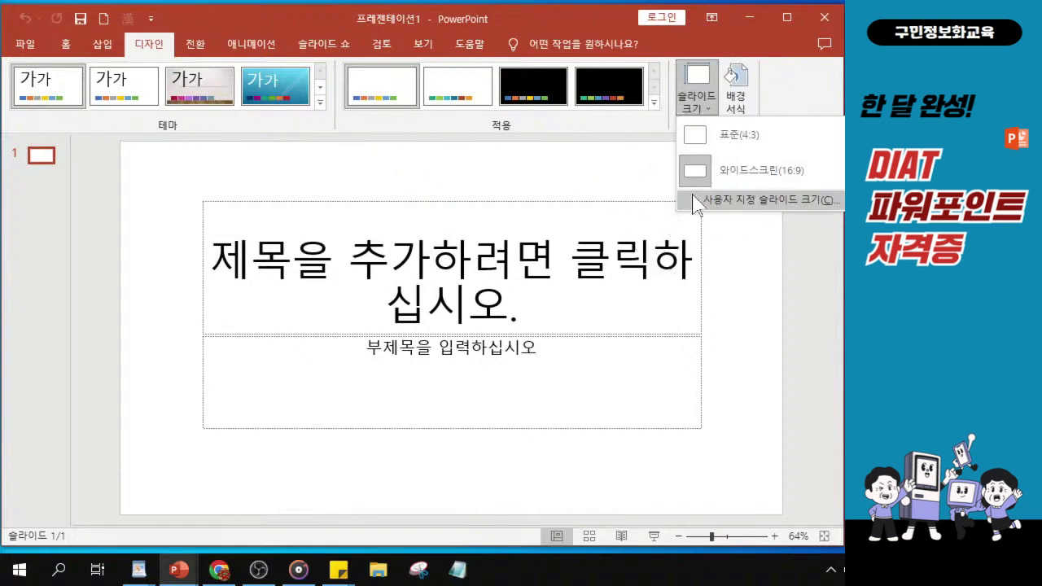
{"action": "left_click", "coordinate": [696, 201]}
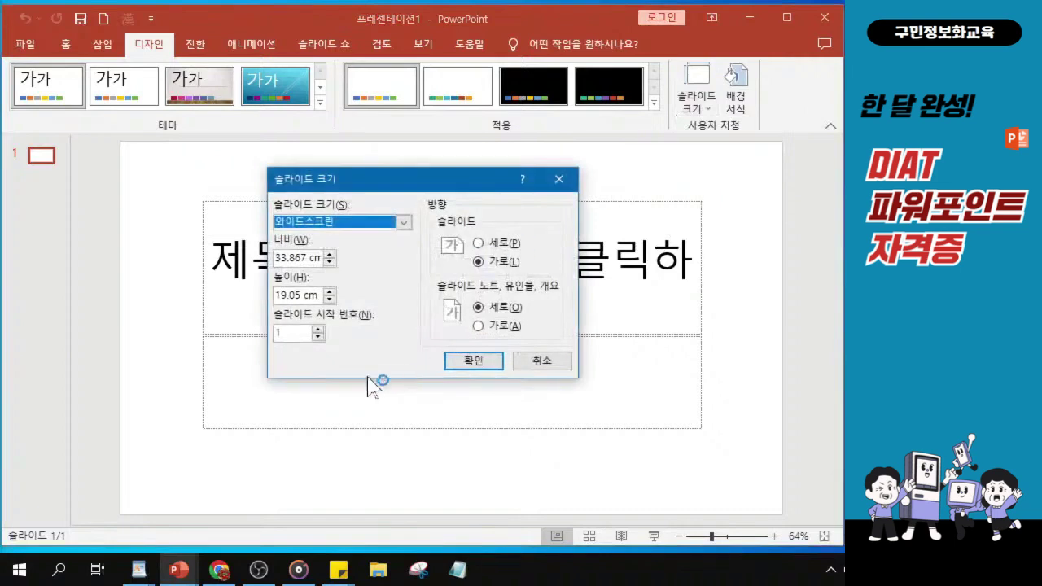
{"action": "left_click", "coordinate": [403, 224]}
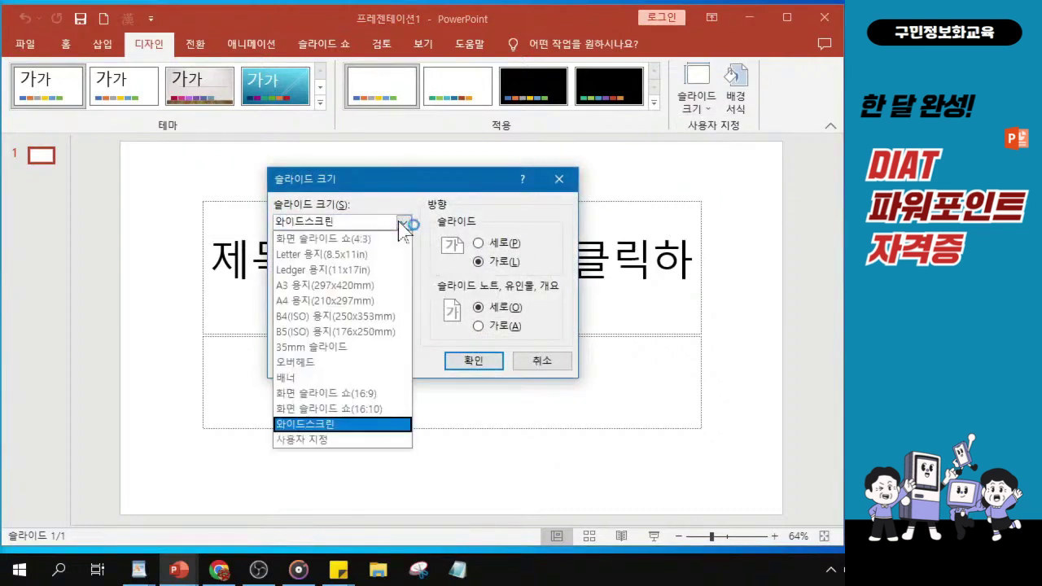
{"action": "left_click", "coordinate": [332, 302]}
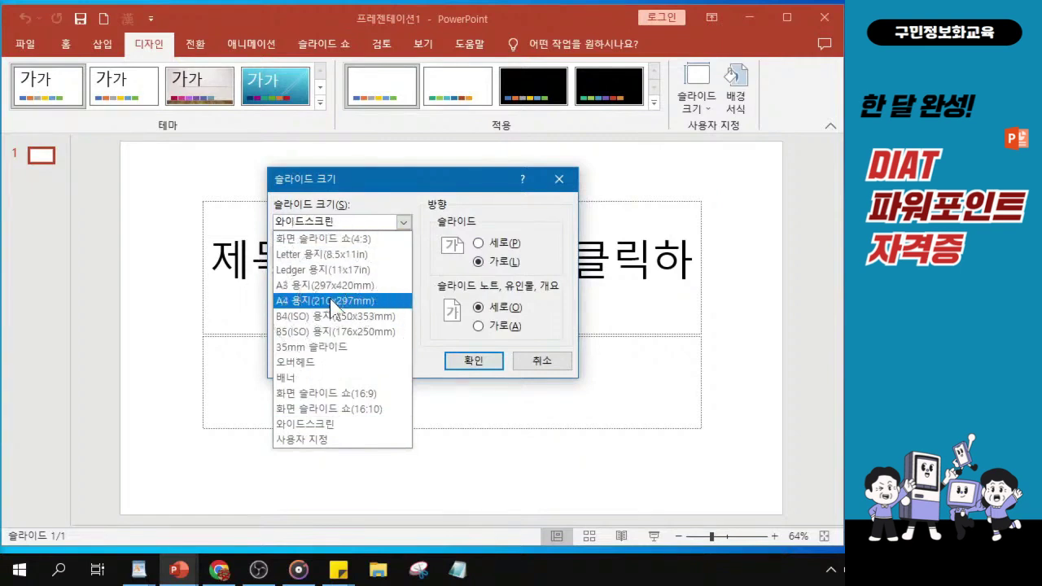
{"action": "left_click", "coordinate": [332, 301]}
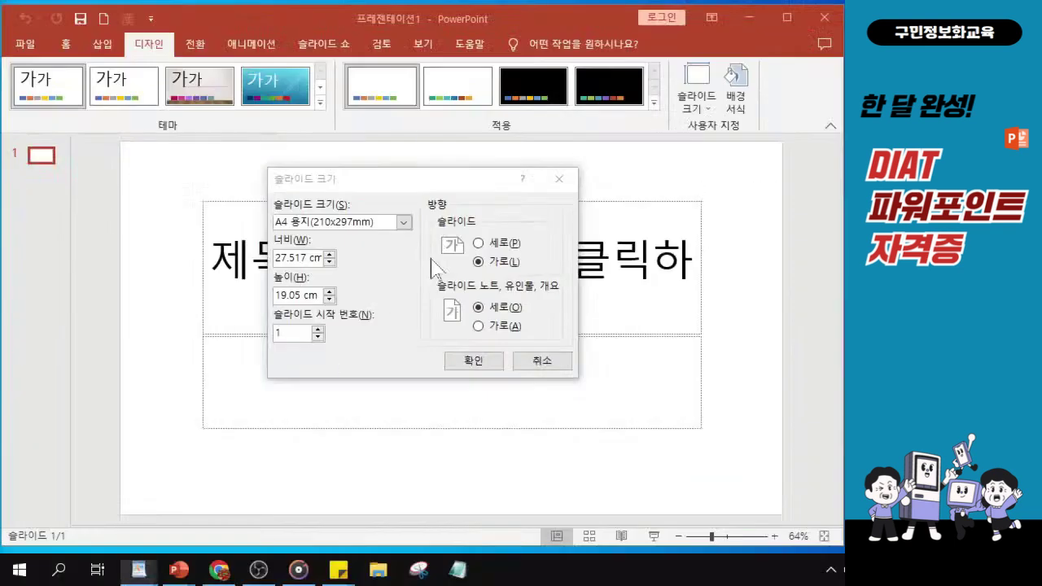
{"action": "left_click", "coordinate": [475, 361]}
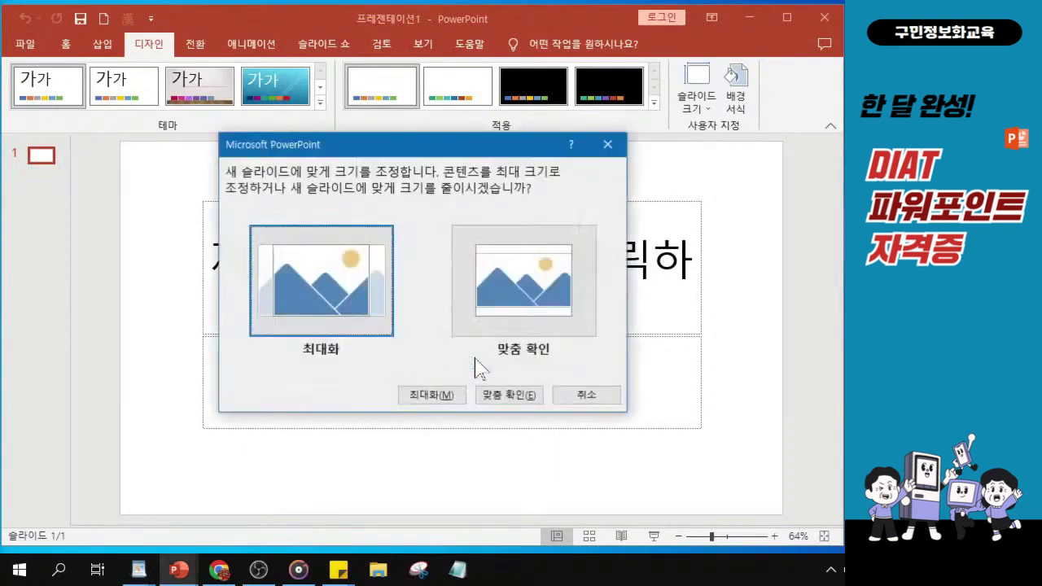
Scale the slide content to the new size with the 맞춤 확인 (ensure fit) option.
{"action": "left_click", "coordinate": [529, 291]}
{"action": "key", "text": "ctrl"}
{"action": "key", "text": "ctrl"}
{"action": "key", "text": "ctrl"}
{"action": "key", "text": "ctrl"}
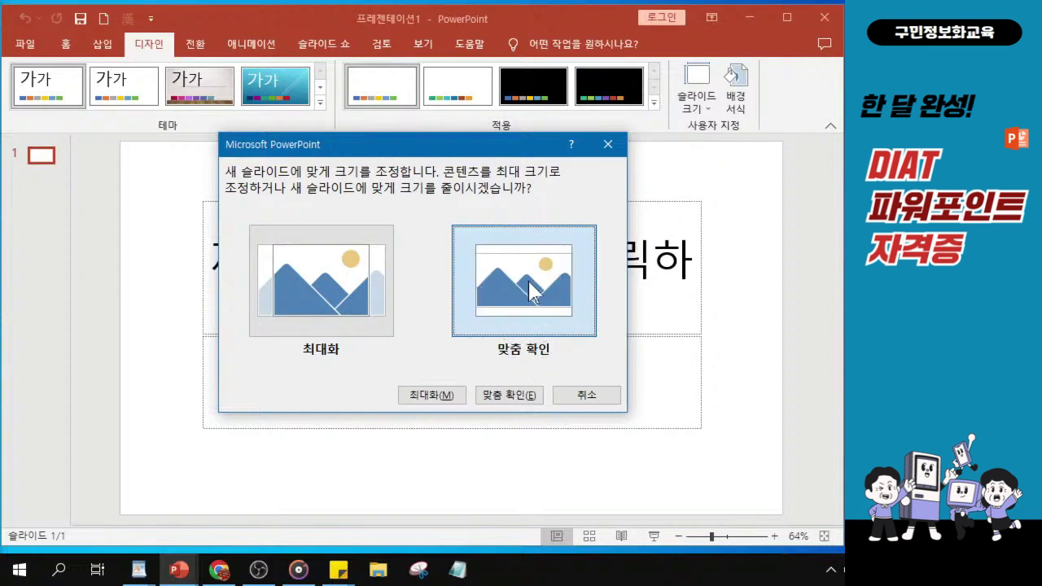
{"action": "left_click", "coordinate": [530, 290]}
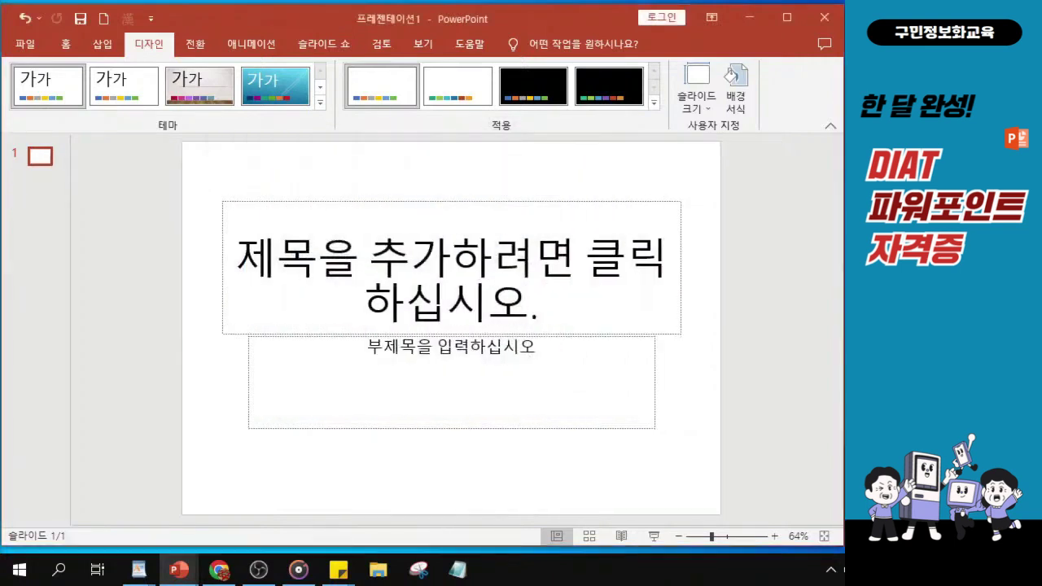
Apply the second plain white theme from the theme gallery to the presentation.
{"action": "left_click", "coordinate": [119, 112]}
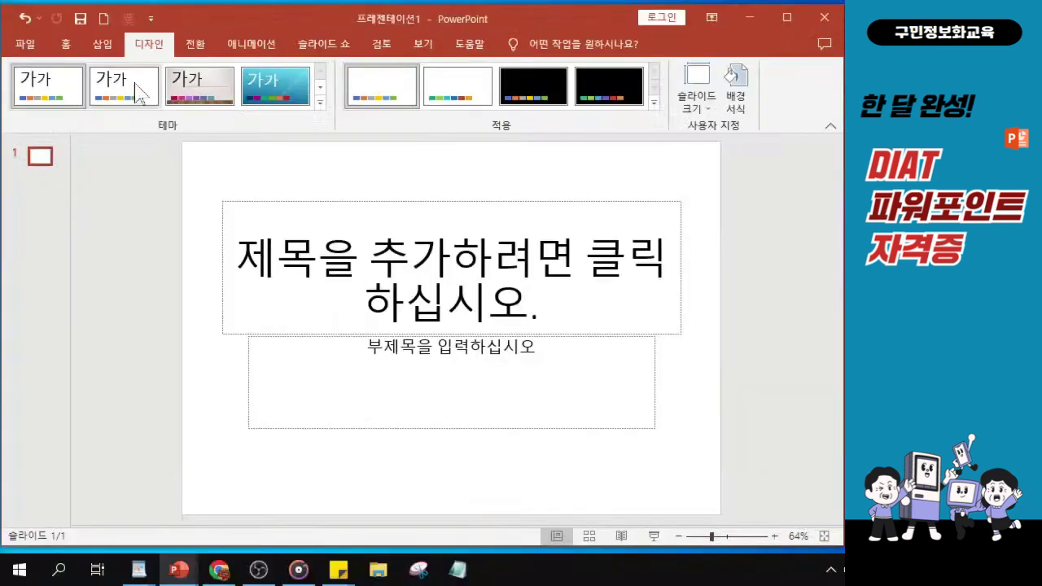
{"action": "left_click", "coordinate": [128, 92]}
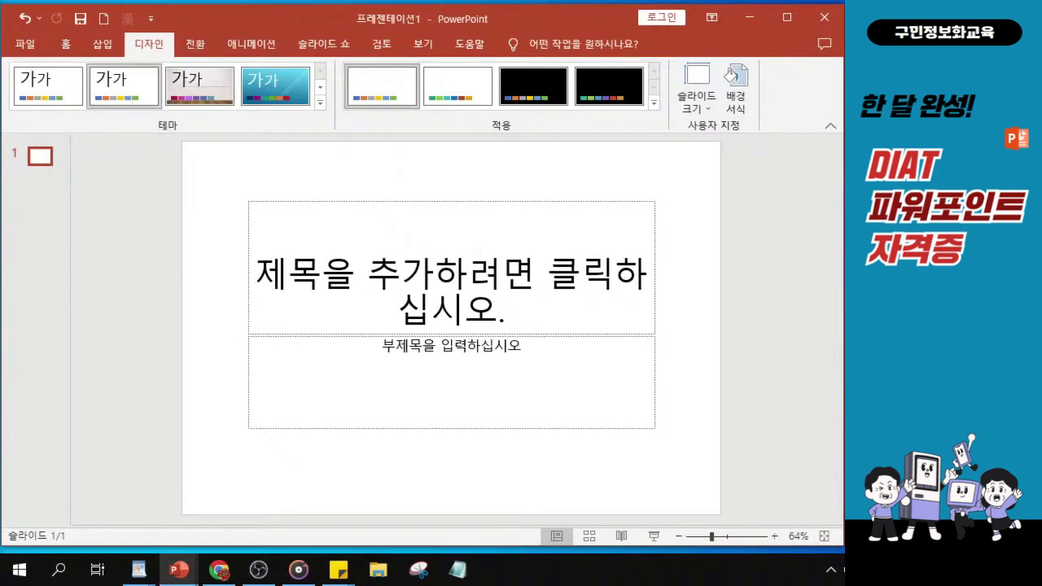
{"action": "key", "text": "alt+Tab"}
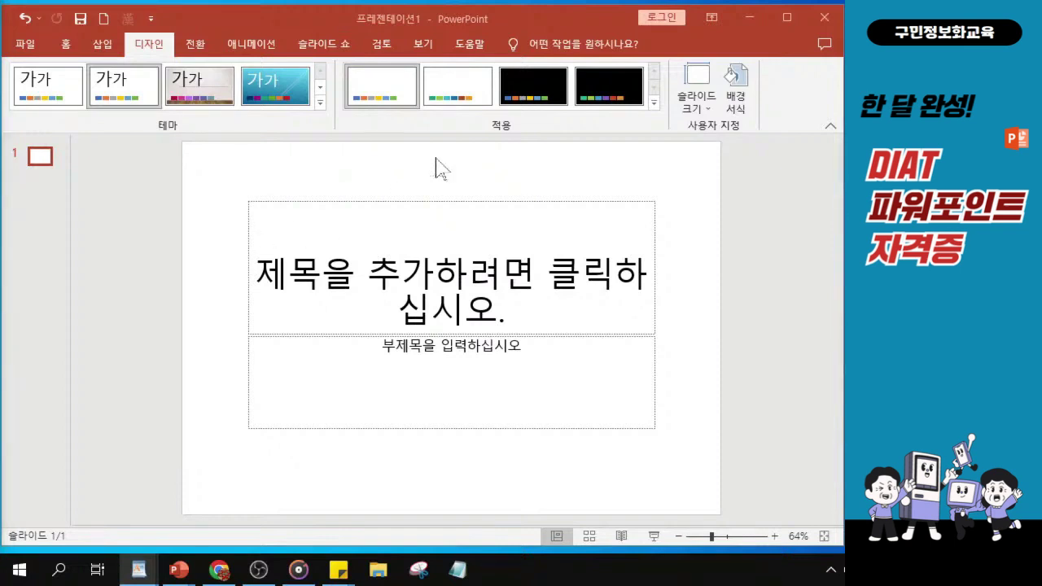
Open the presentation's slide master for editing and display the master editing commands.
{"action": "left_click", "coordinate": [425, 45]}
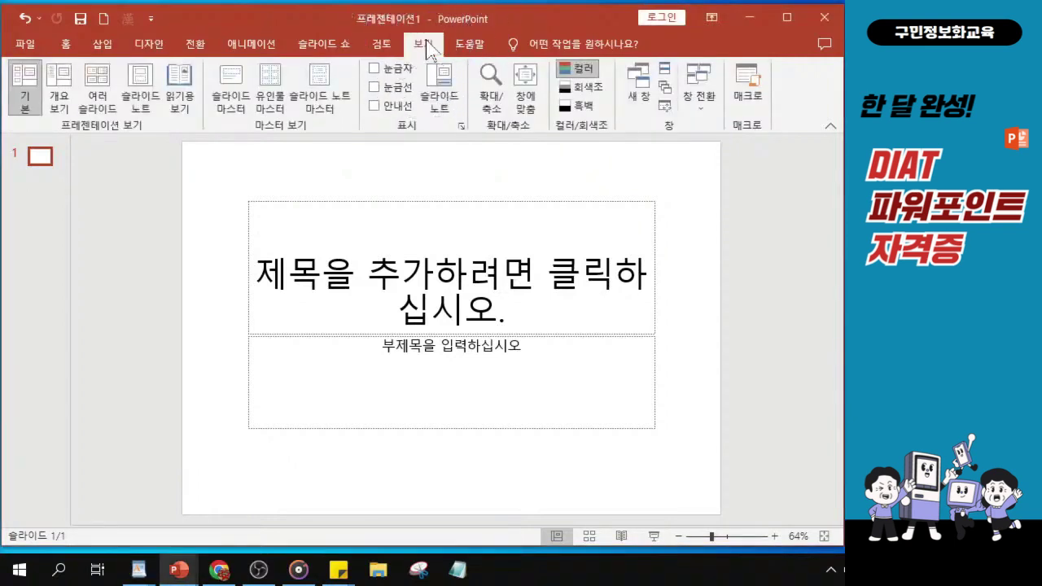
{"action": "left_click", "coordinate": [230, 98]}
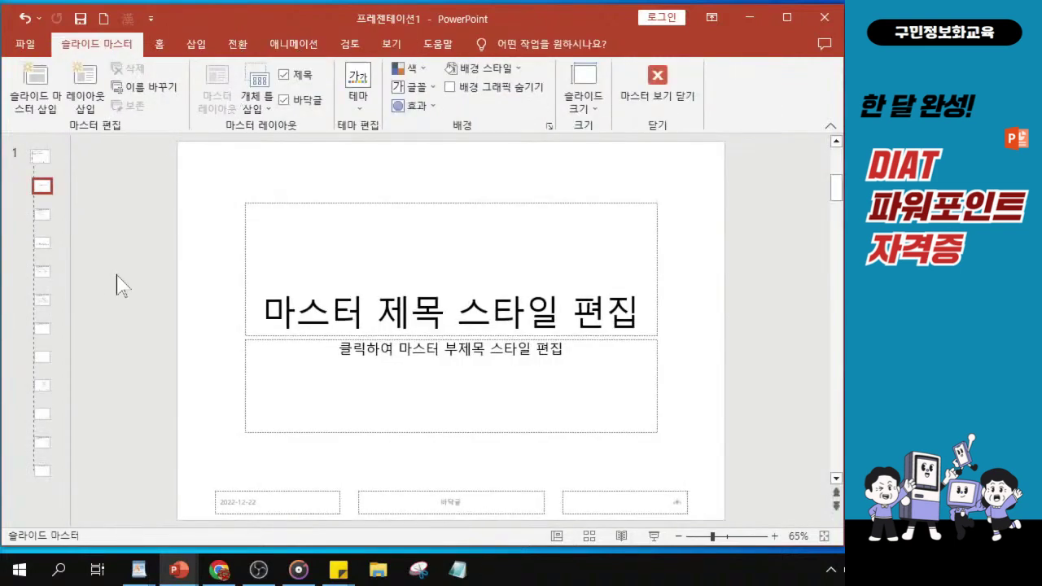
{"action": "left_click", "coordinate": [387, 46]}
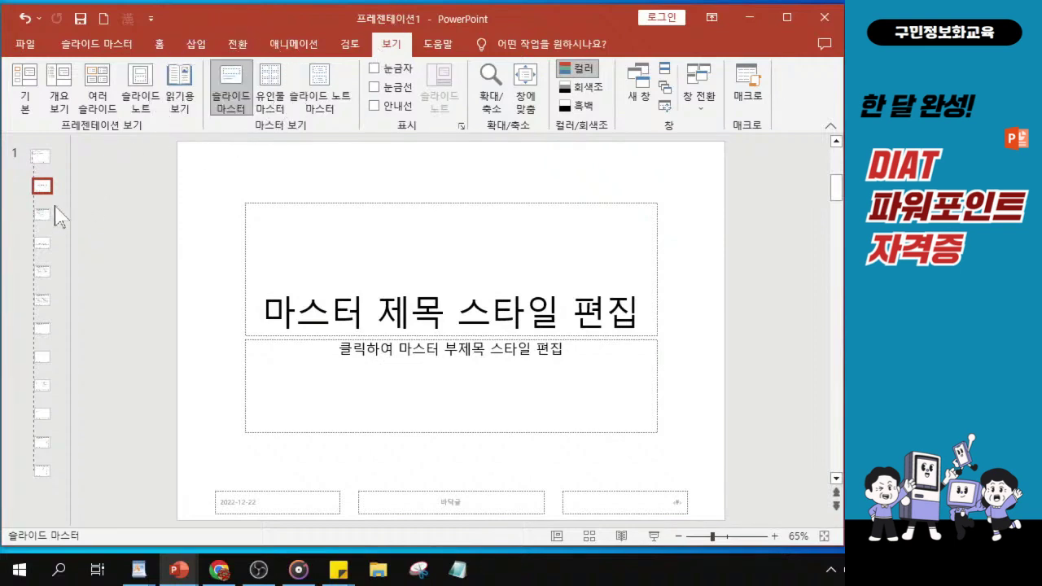
{"action": "left_click", "coordinate": [106, 49]}
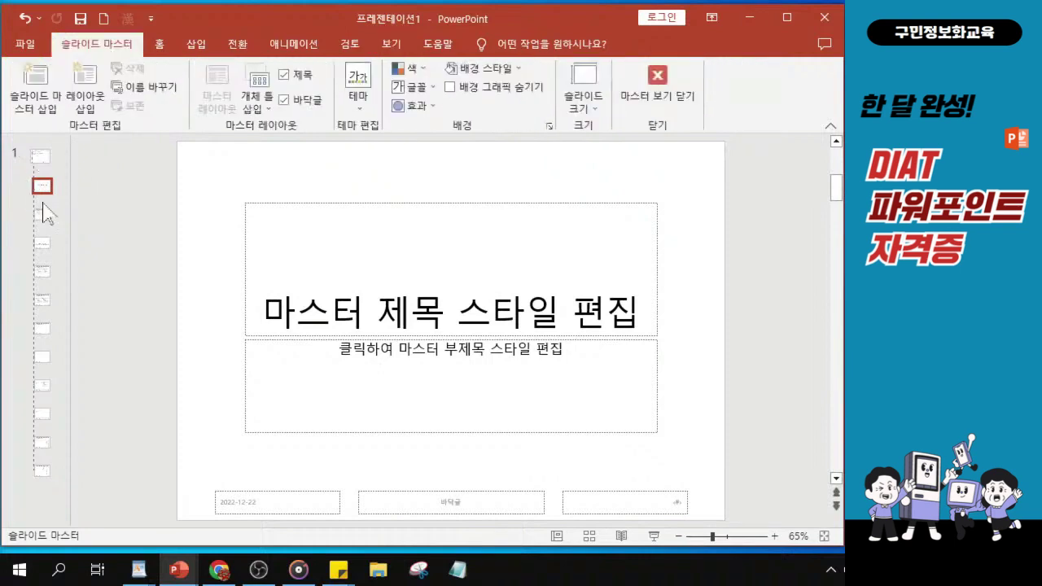
Widen the thumbnail pane and select the topmost slide master above all its layouts.
{"action": "left_click_drag", "start_coordinate": [70, 257], "coordinate": [146, 255]}
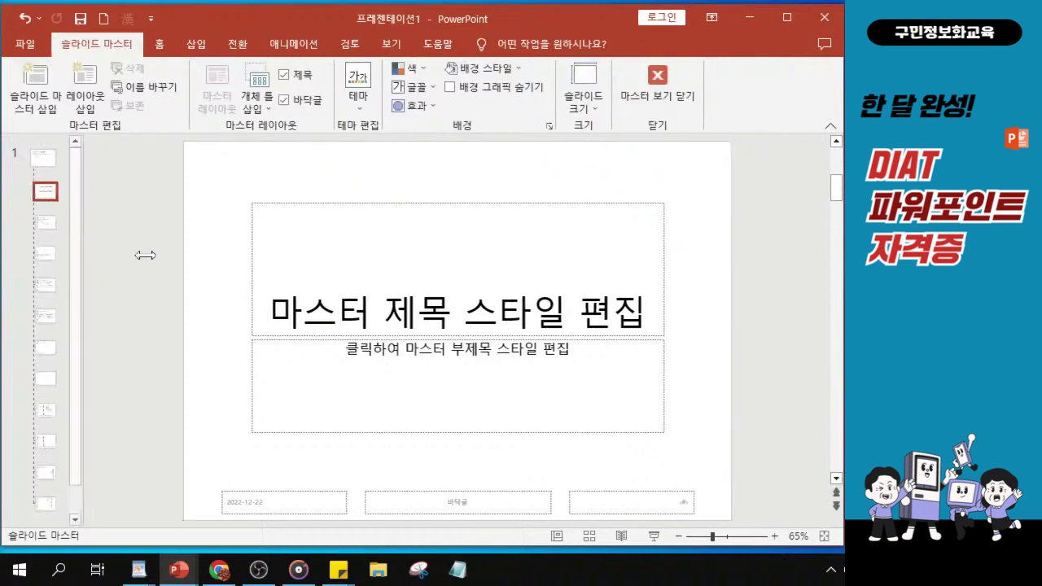
{"action": "left_click", "coordinate": [70, 260]}
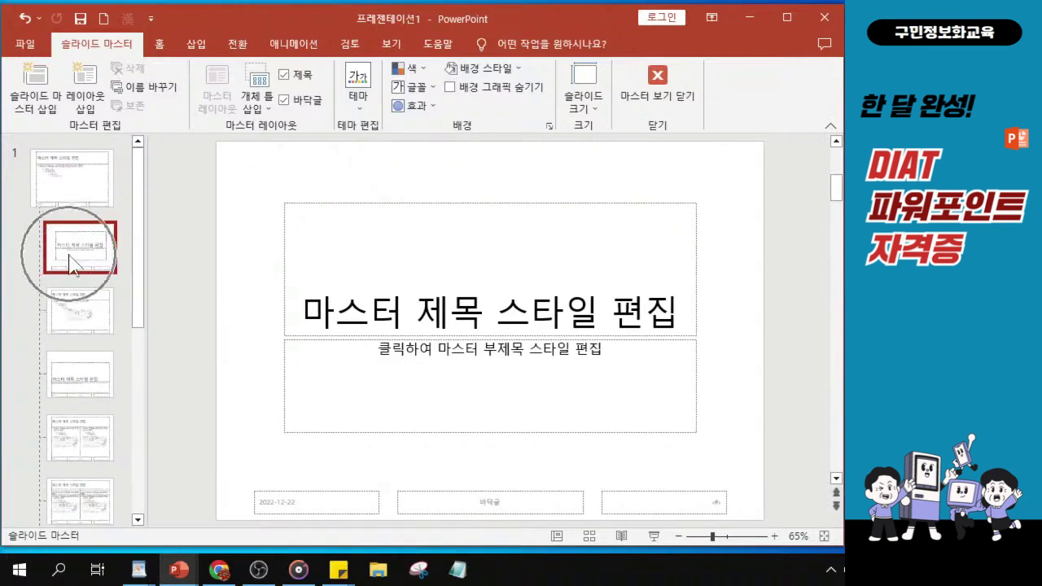
{"action": "left_click", "coordinate": [71, 262]}
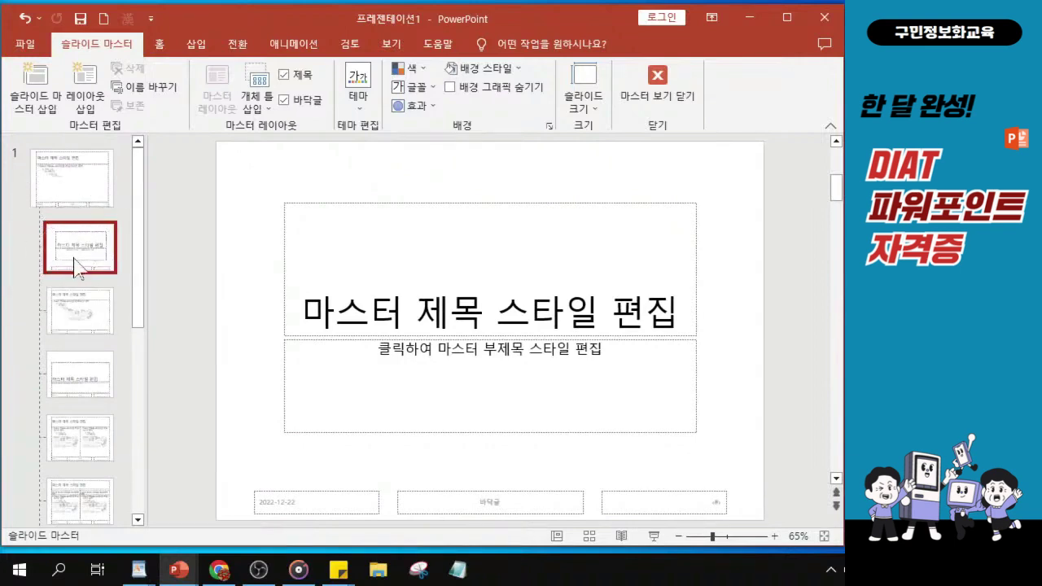
{"action": "left_click", "coordinate": [74, 262]}
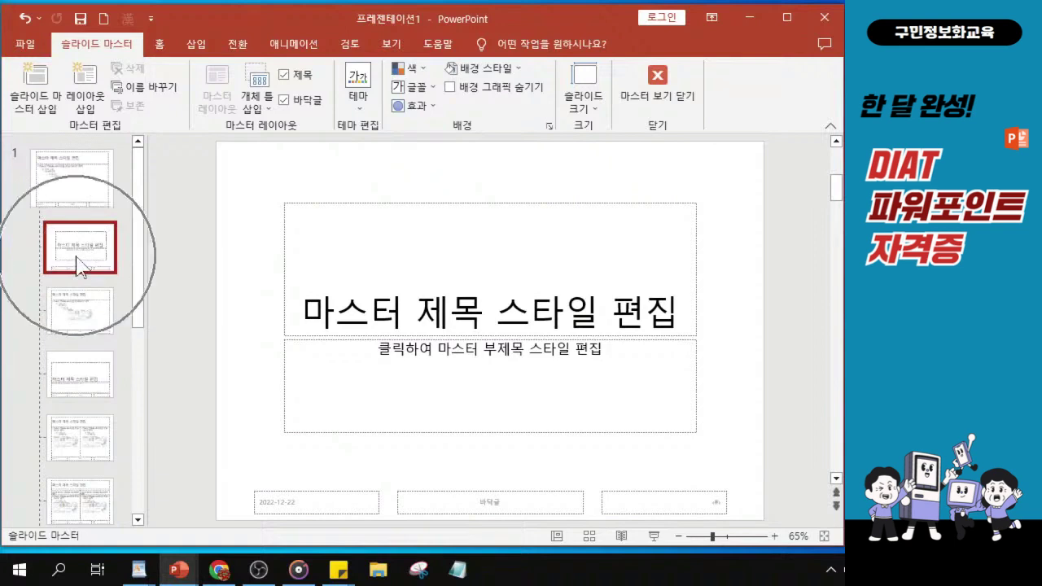
{"action": "left_click", "coordinate": [57, 184]}
{"action": "left_click", "coordinate": [57, 186]}
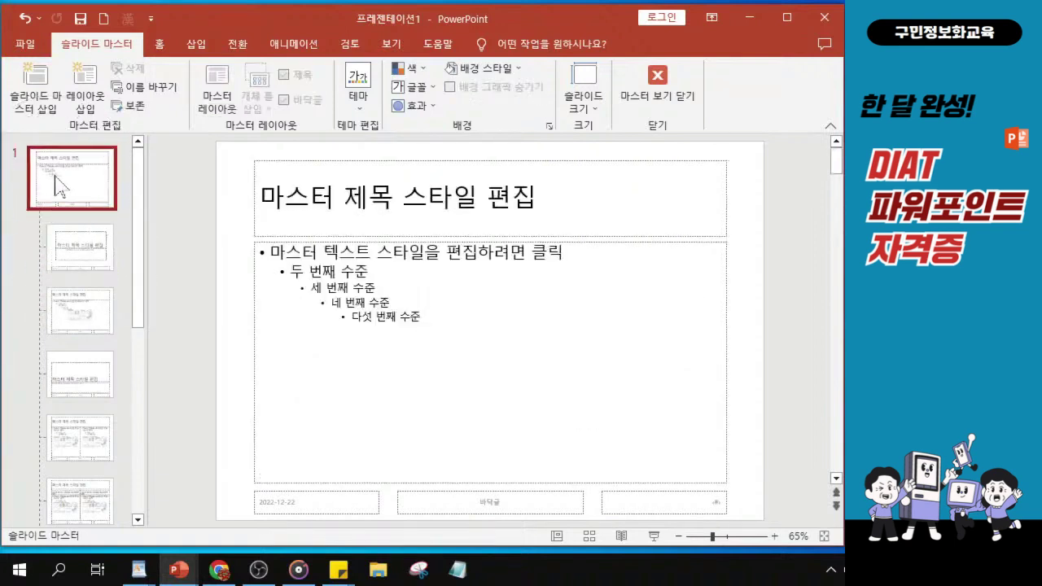
{"action": "left_click", "coordinate": [57, 184]}
{"action": "key", "text": "ctrl"}
{"action": "key", "text": "ctrl"}
{"action": "key", "text": "ctrl"}
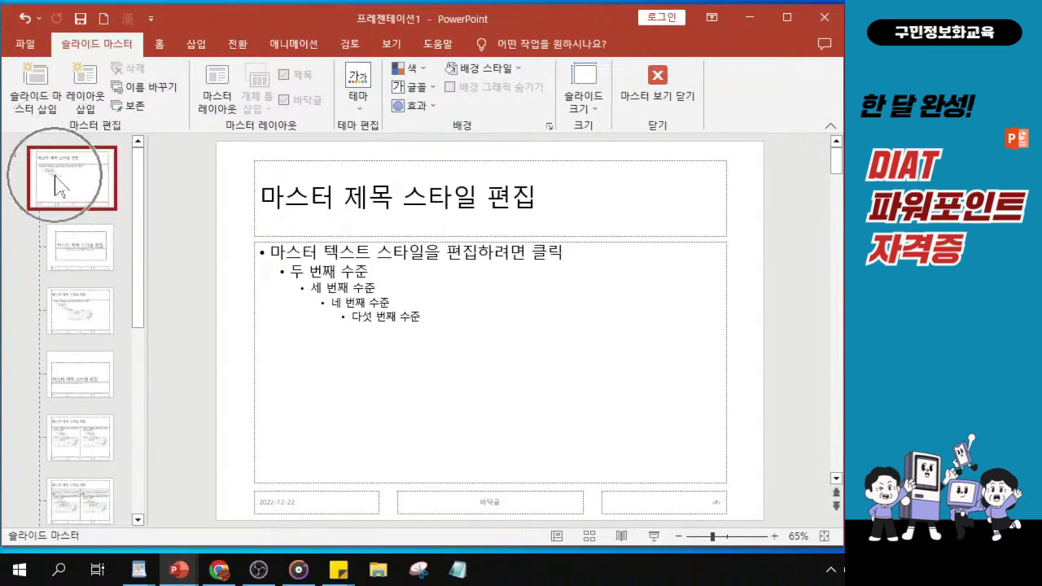
{"action": "key", "text": "ctrl"}
{"action": "key", "text": "ctrl"}
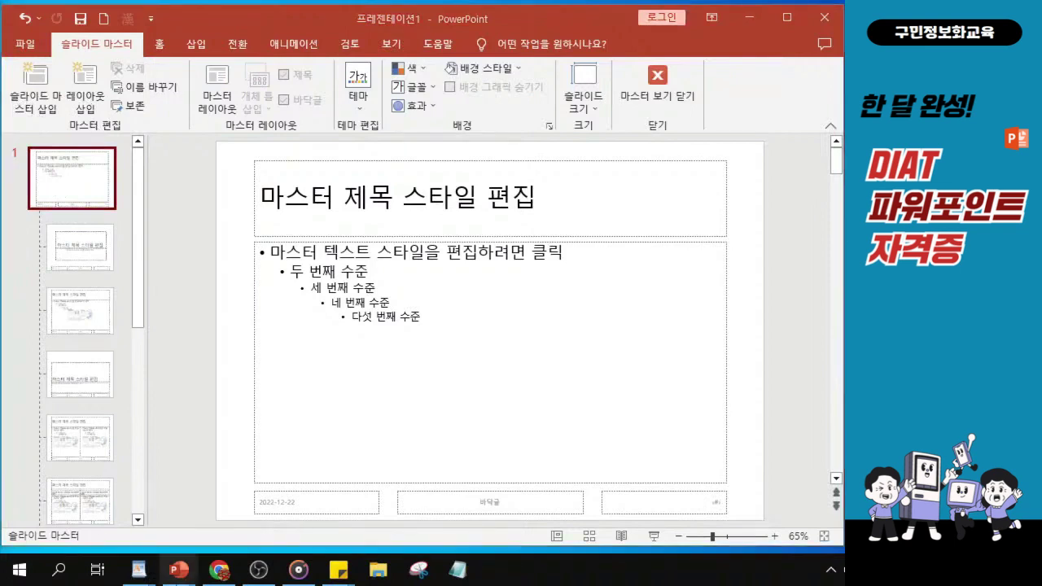
Switch to the finished presentation 실전문제풀이1완성, narrow its thumbnail pane, and move its window fully into view.
{"action": "mouse_move", "coordinate": [179, 570]}
{"action": "left_click", "coordinate": [124, 525]}
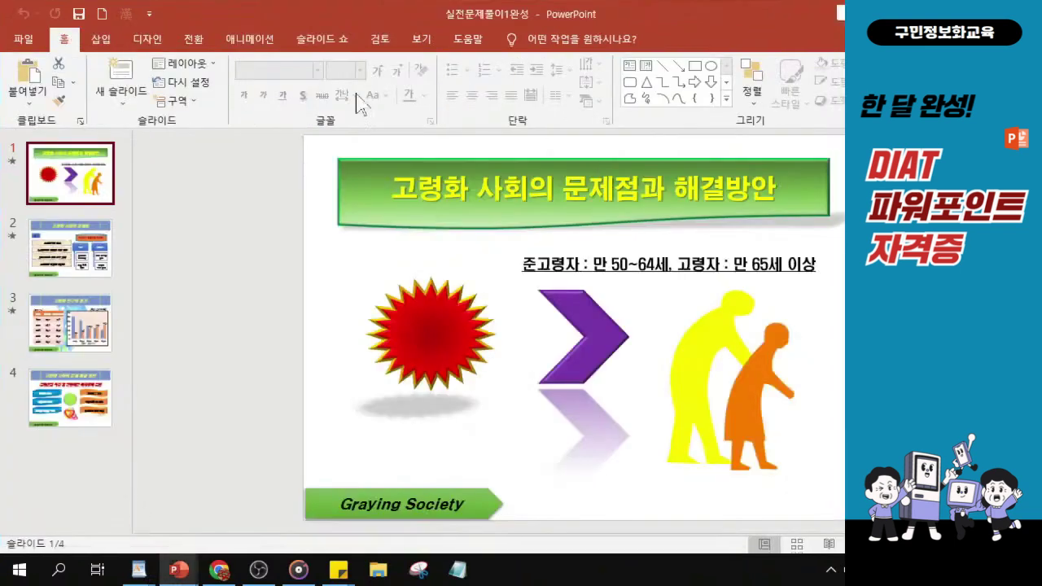
{"action": "left_click_drag", "start_coordinate": [131, 294], "coordinate": [124, 295]}
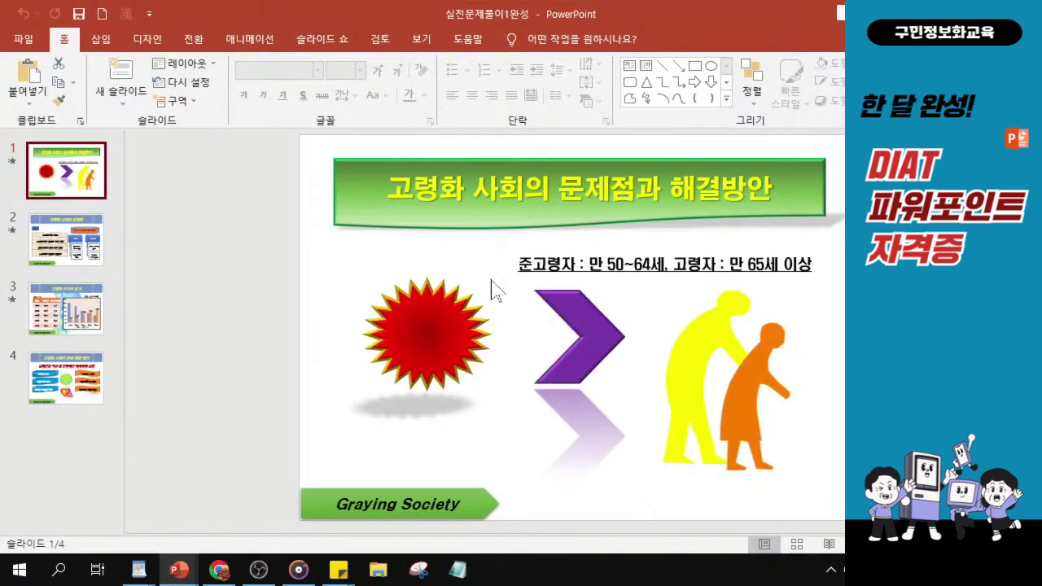
{"action": "left_click_drag", "start_coordinate": [519, 20], "coordinate": [374, 34]}
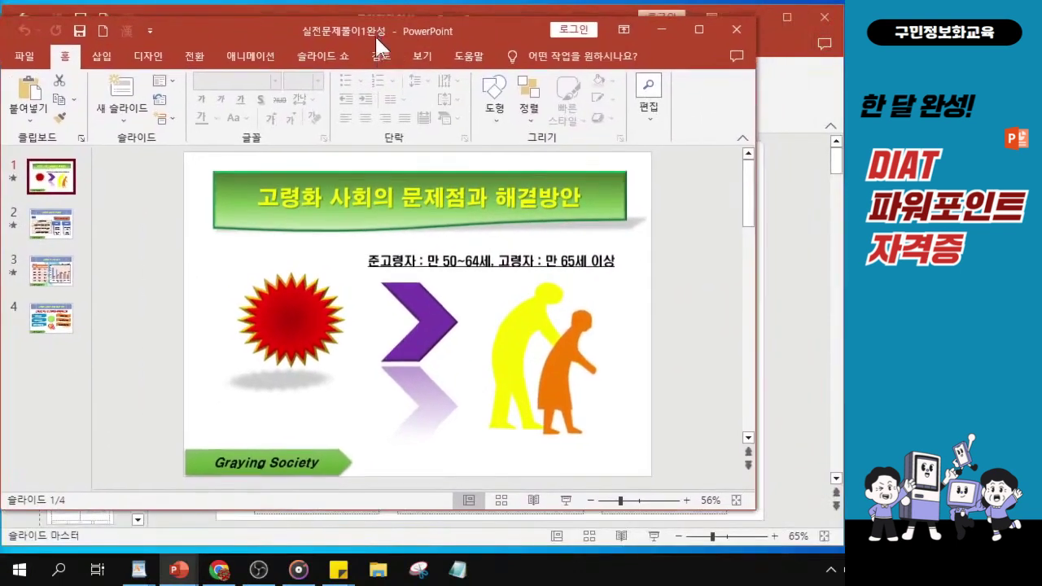
Examine the green Graying Society arrow on slide 1 of the finished example and minimize that presentation.
{"action": "left_click", "coordinate": [273, 469]}
{"action": "key", "text": "ctrl"}
{"action": "key", "text": "ctrl"}
{"action": "key", "text": "ctrl"}
{"action": "key", "text": "ctrl"}
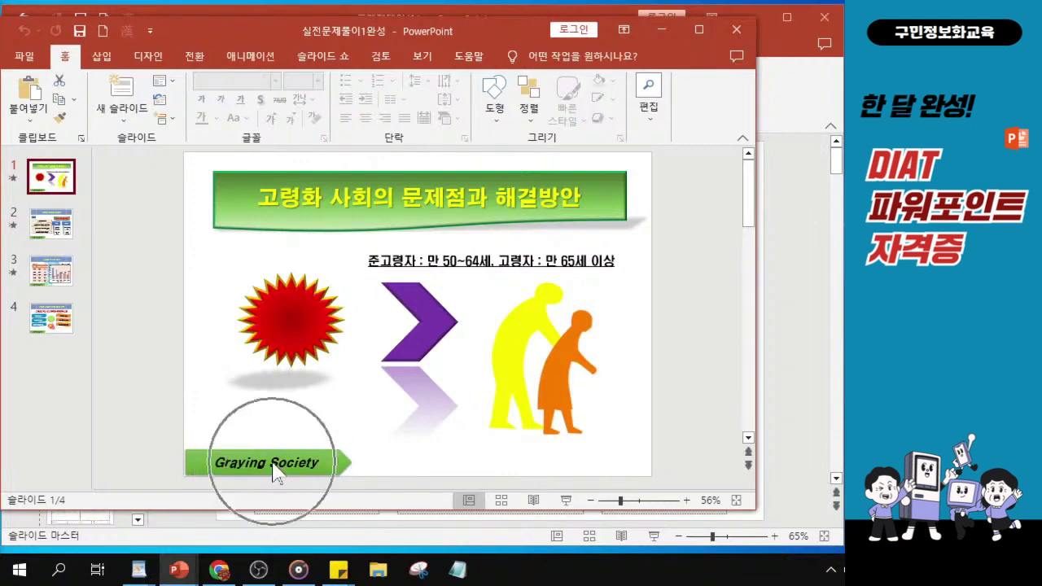
{"action": "key", "text": "ctrl"}
{"action": "key", "text": "ctrl"}
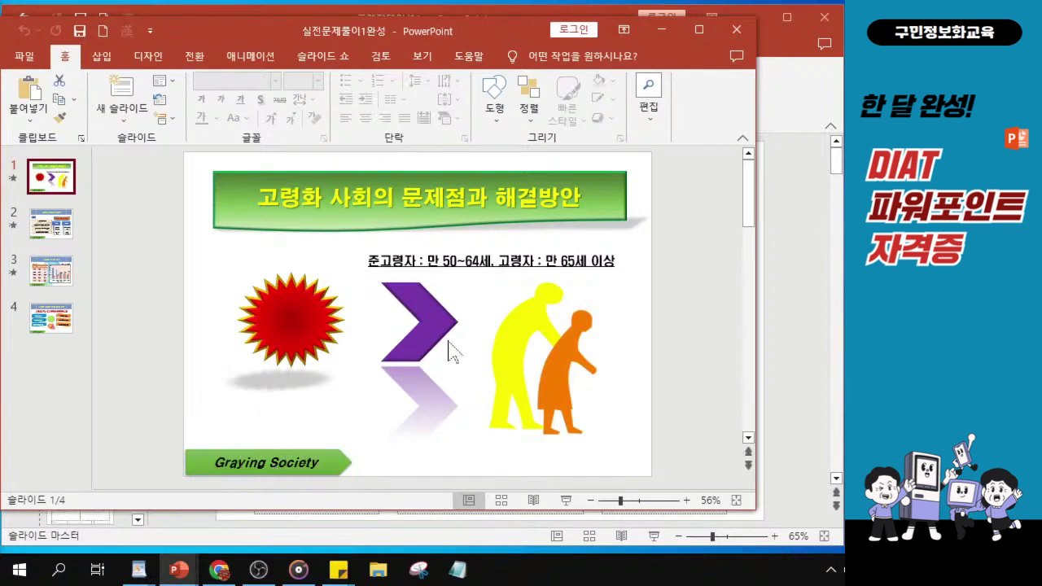
{"action": "key", "text": "ctrl"}
{"action": "left_click_drag", "start_coordinate": [756, 510], "coordinate": [820, 538]}
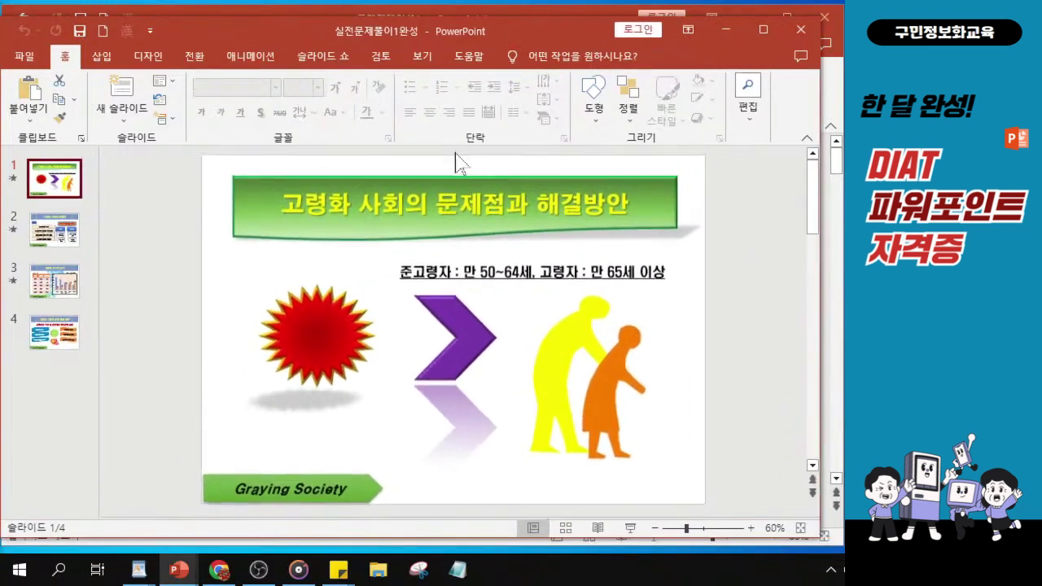
{"action": "left_click_drag", "start_coordinate": [340, 31], "coordinate": [339, 23]}
{"action": "left_click", "coordinate": [725, 21]}
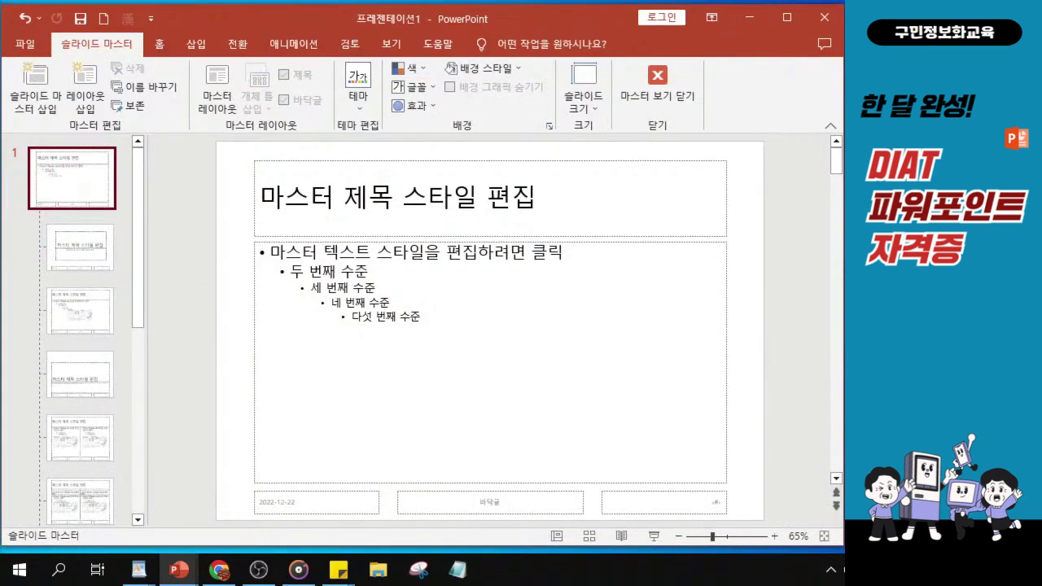
Draw a pentagon block arrow about 1.39 cm high and 9.12 cm wide in the lower-left corner of the topmost slide master.
{"action": "left_click", "coordinate": [202, 54]}
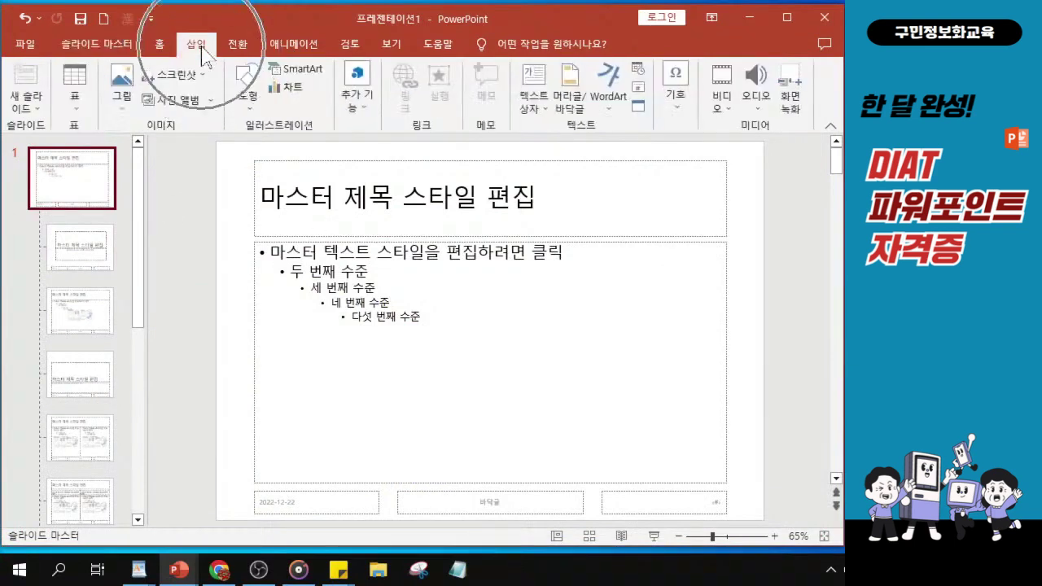
{"action": "left_click", "coordinate": [63, 188]}
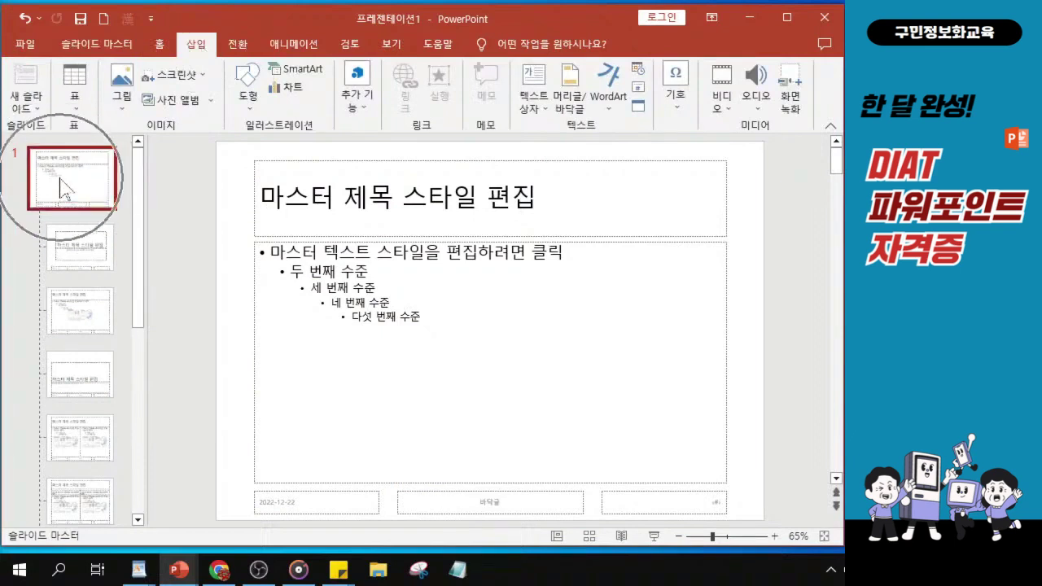
{"action": "left_click", "coordinate": [64, 188]}
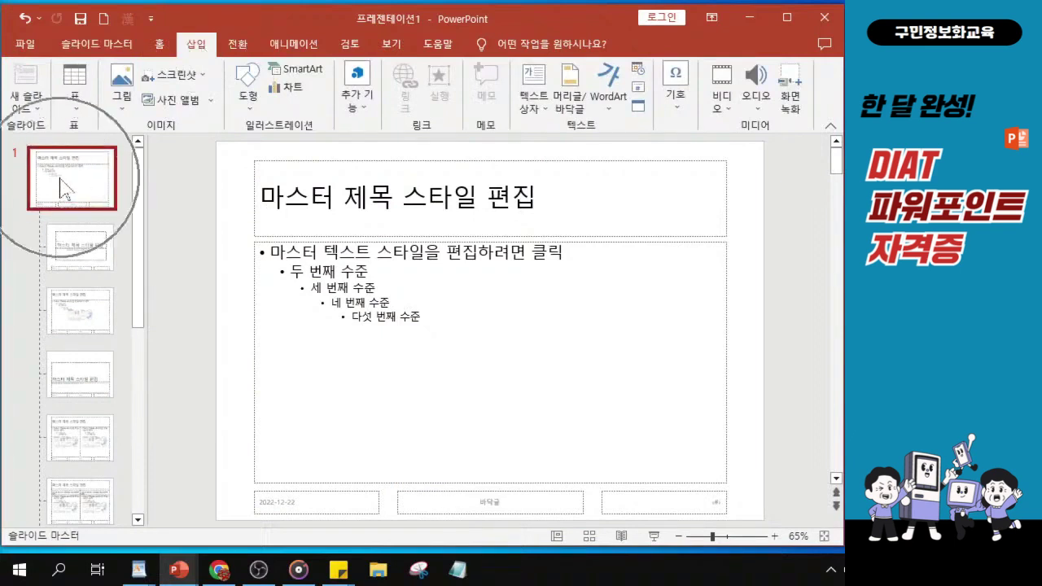
{"action": "left_click", "coordinate": [203, 49]}
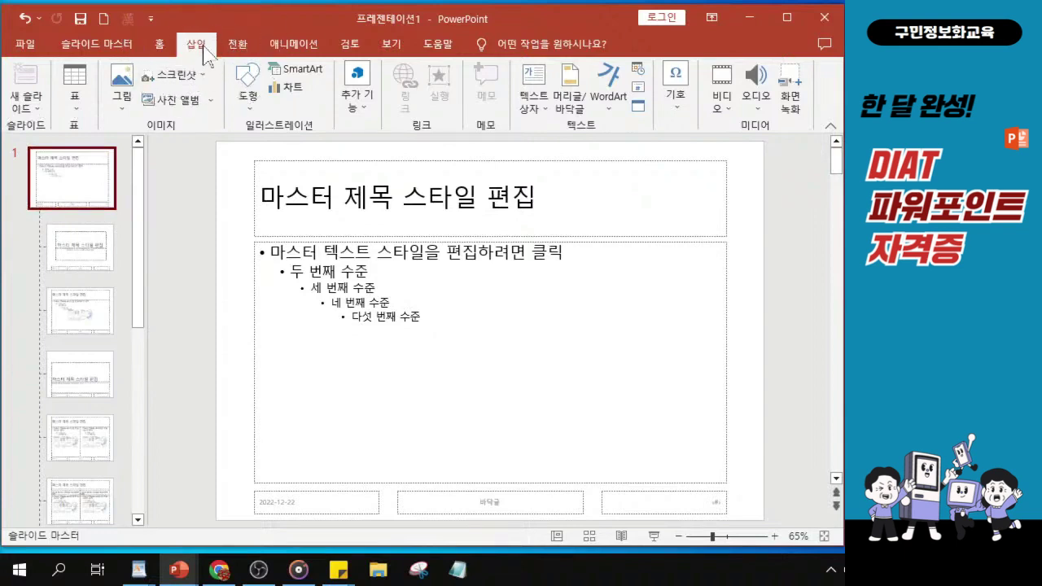
{"action": "left_click", "coordinate": [247, 101]}
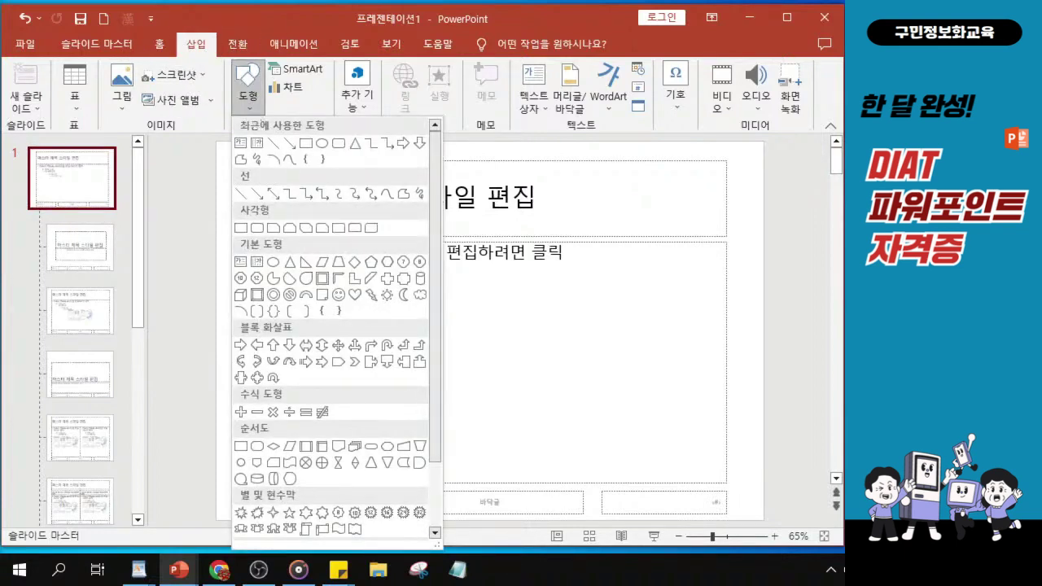
{"action": "key", "text": "alt+Tab"}
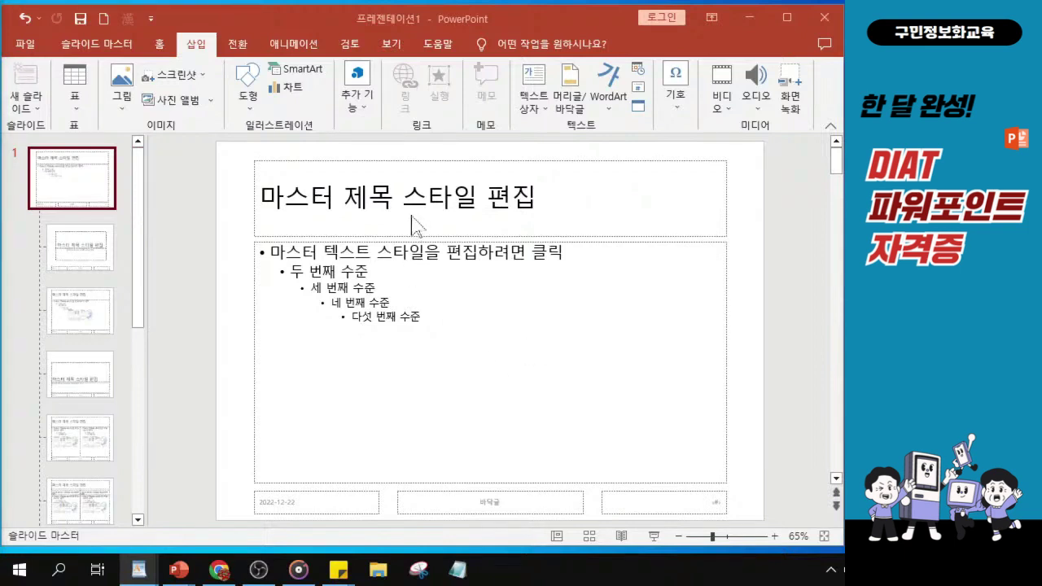
{"action": "left_click", "coordinate": [243, 75]}
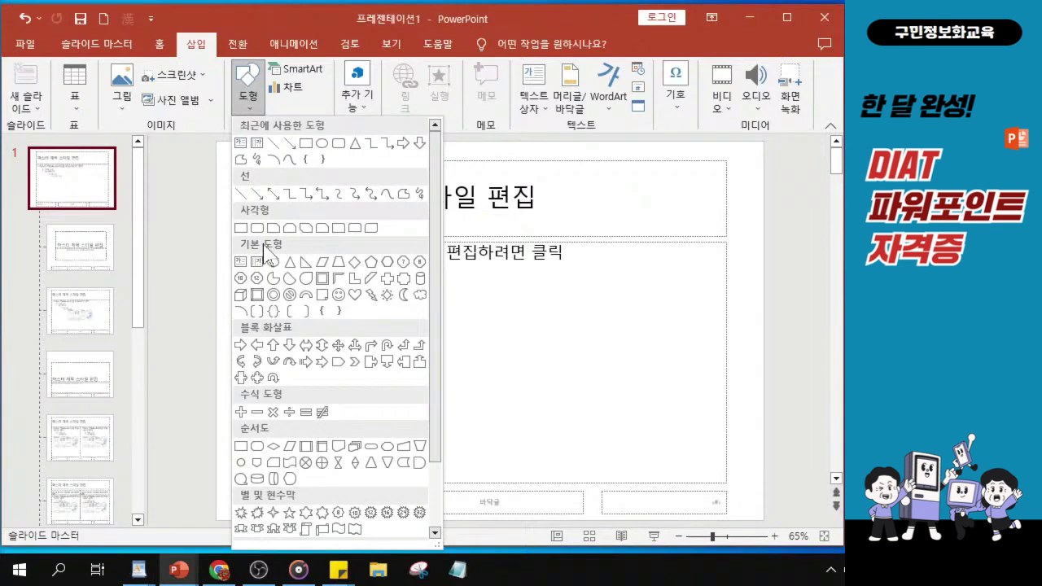
{"action": "key", "text": "ctrl"}
{"action": "key", "text": "ctrl"}
{"action": "key", "text": "ctrl"}
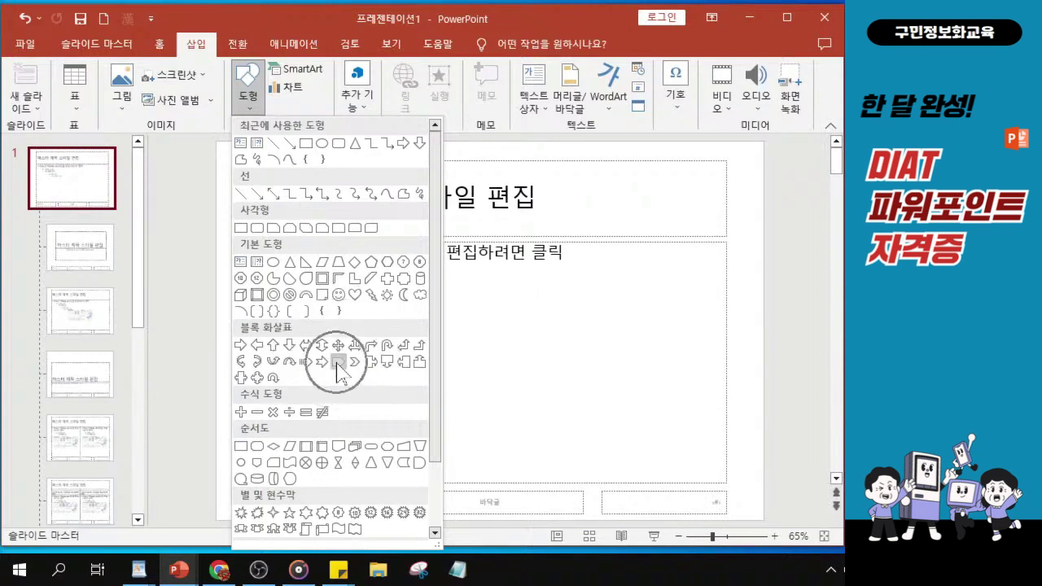
{"action": "key", "text": "ctrl"}
{"action": "key", "text": "ctrl"}
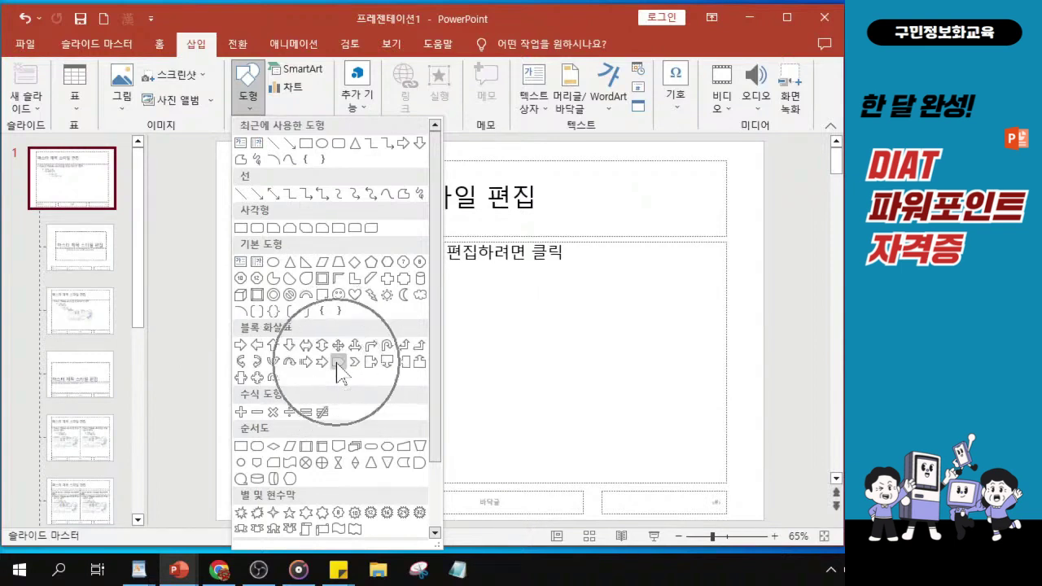
{"action": "key", "text": "ctrl"}
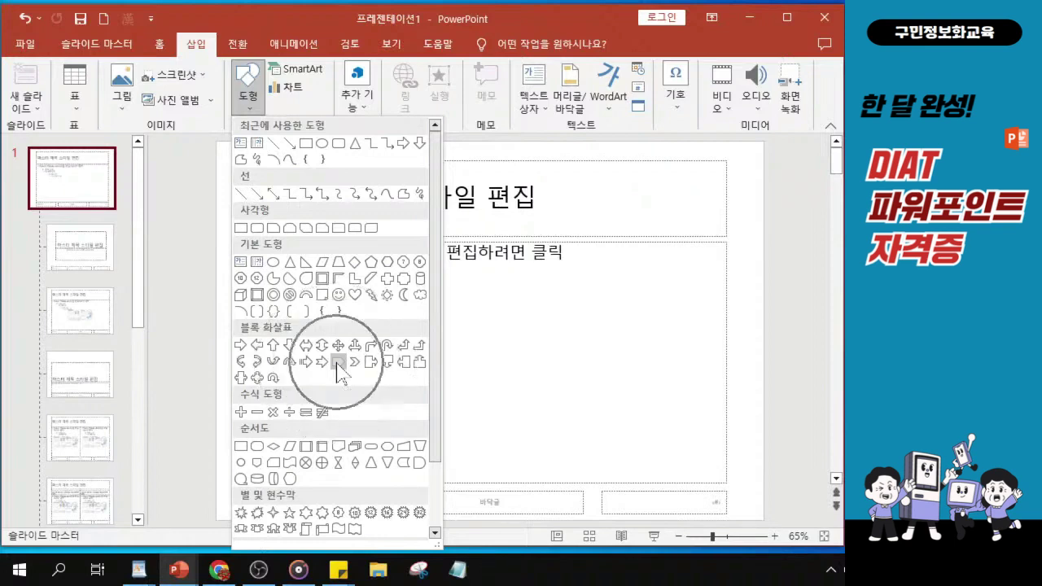
{"action": "key", "text": "ctrl"}
{"action": "key", "text": "ctrl"}
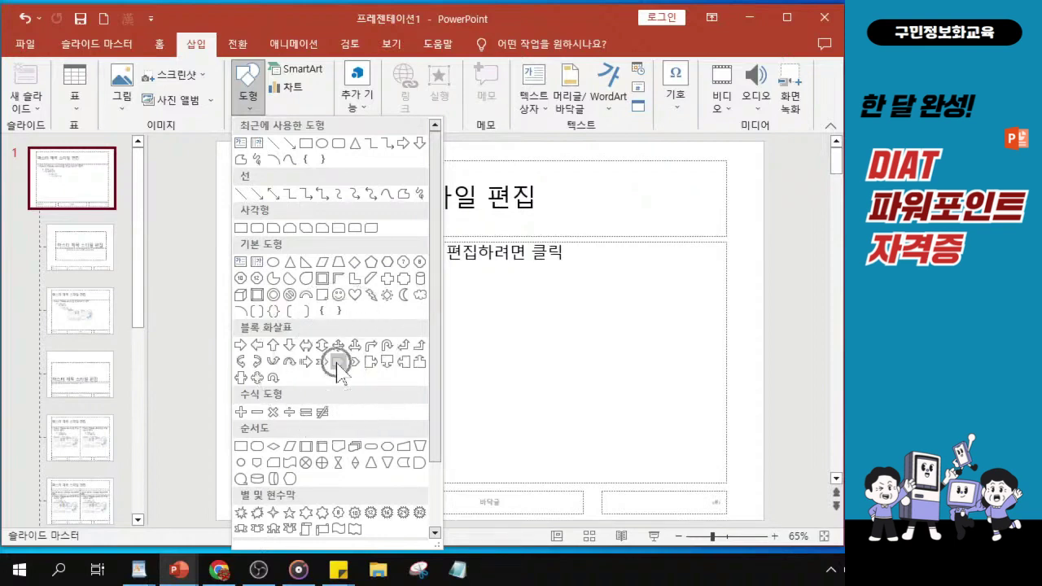
{"action": "key", "text": "ctrl"}
{"action": "key", "text": "ctrl"}
{"action": "key", "text": "ctrl"}
{"action": "key", "text": "ctrl"}
{"action": "left_click", "coordinate": [337, 363]}
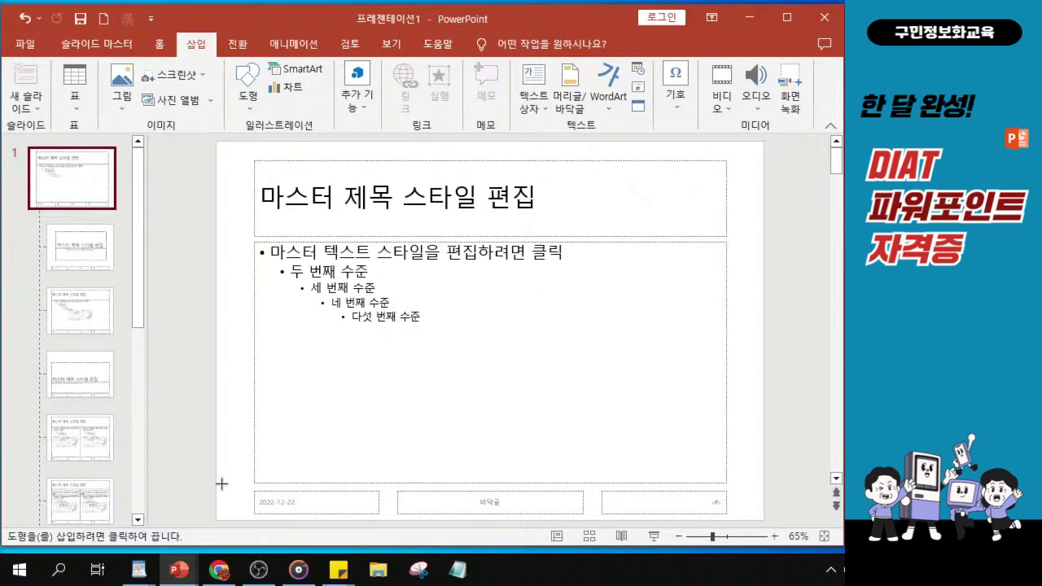
{"action": "left_click_drag", "start_coordinate": [219, 489], "coordinate": [398, 521]}
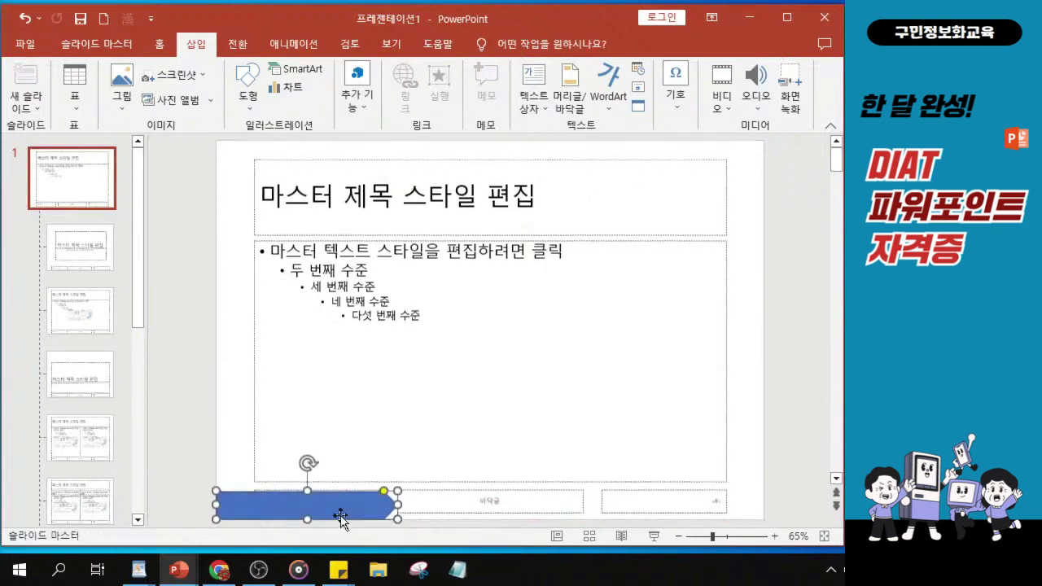
Nudge the pentagon arrow slightly down and right, and raise its top edge to make it about 1.83 cm high.
{"action": "left_click", "coordinate": [281, 506]}
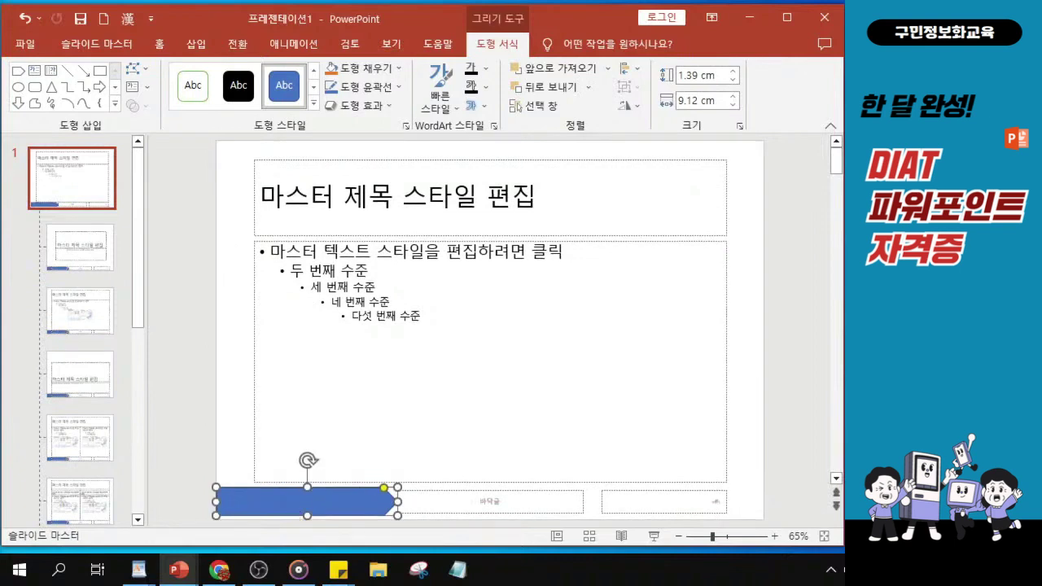
{"action": "key", "text": "Down"}
{"action": "key", "text": "Right"}
{"action": "mouse_move", "coordinate": [310, 487]}
{"action": "left_mouse_down"}
{"action": "mouse_move", "coordinate": [319, 482]}
{"action": "mouse_move", "coordinate": [310, 481]}
{"action": "left_mouse_up"}
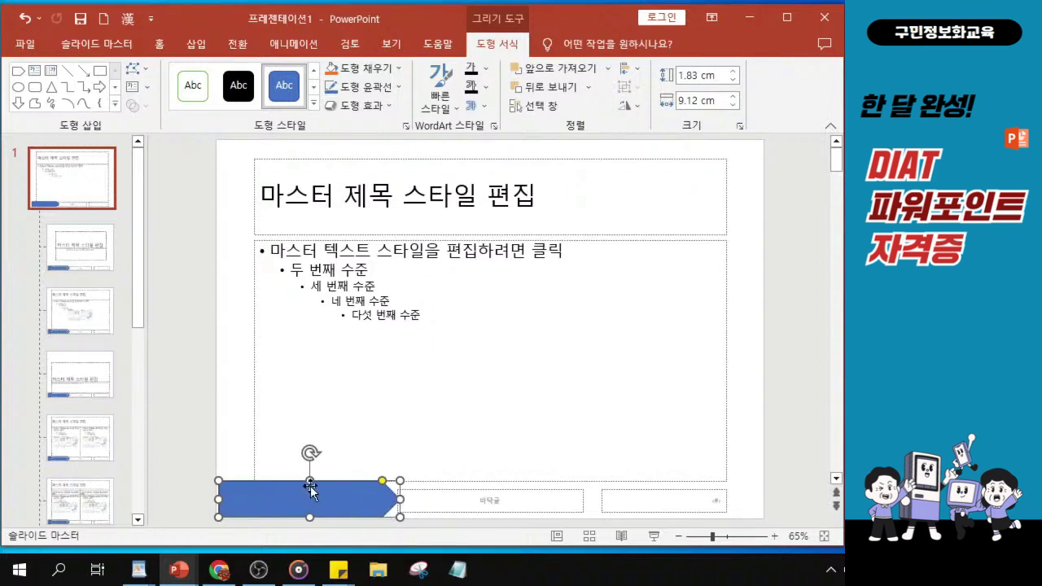
Apply the green theme shape style from the last row of theme styles to the pentagon arrow.
{"action": "scroll", "coordinate": [361, 500], "scroll_direction": "up", "scroll_amount": 6}
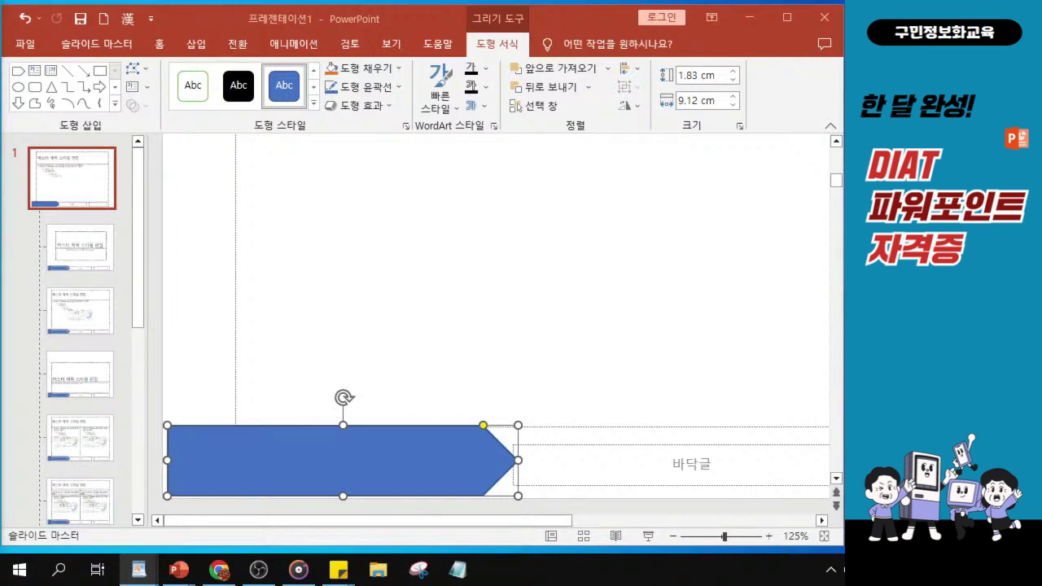
{"action": "left_click", "coordinate": [368, 477]}
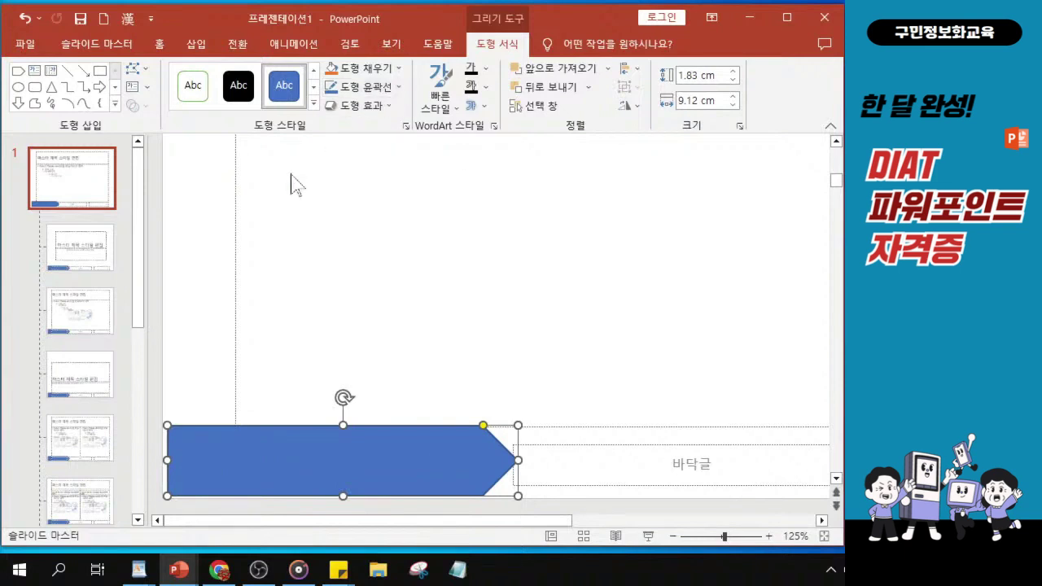
{"action": "left_click", "coordinate": [314, 103]}
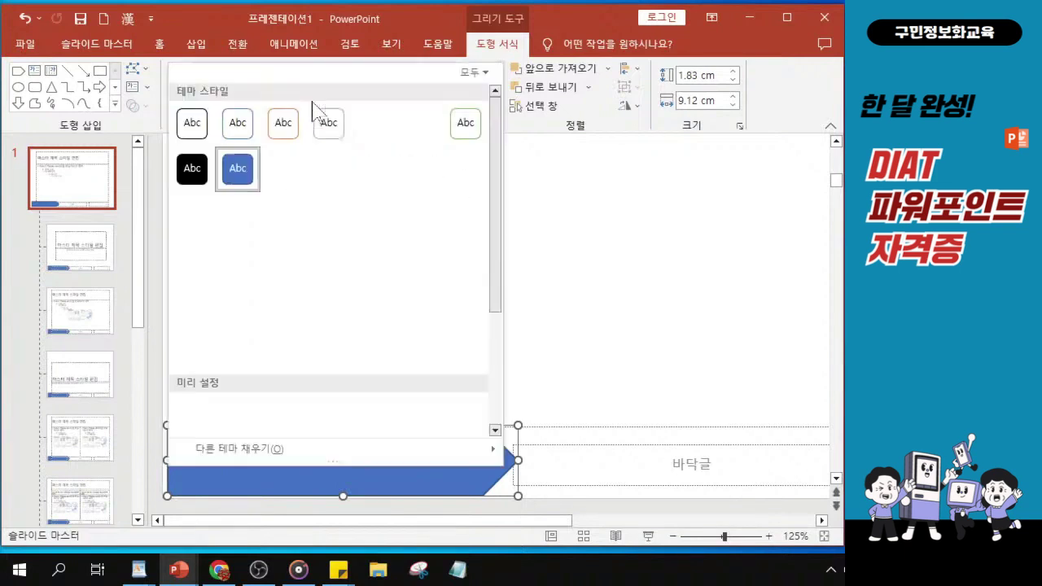
{"action": "left_click", "coordinate": [499, 50]}
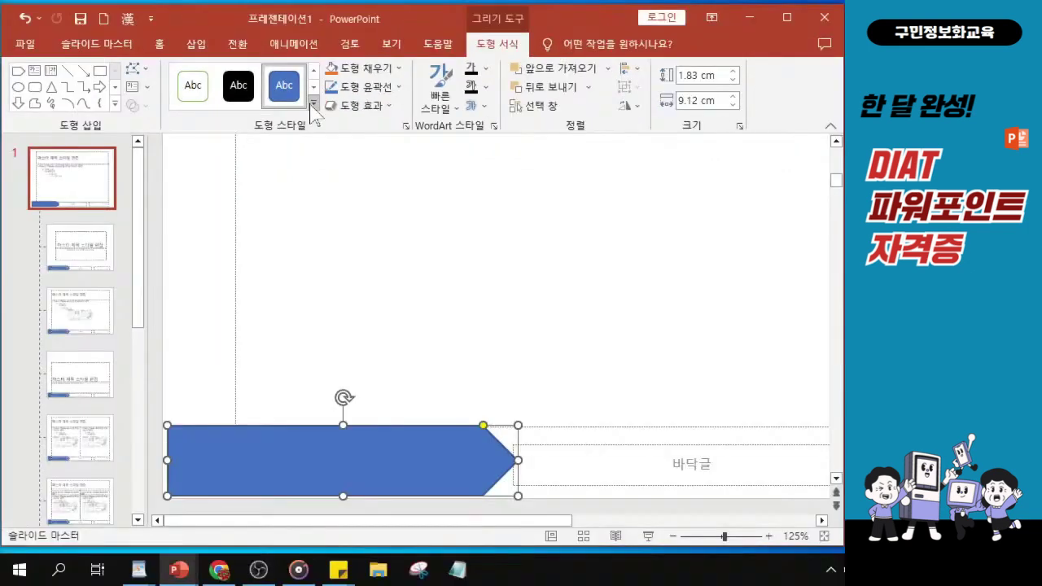
{"action": "left_click", "coordinate": [313, 104]}
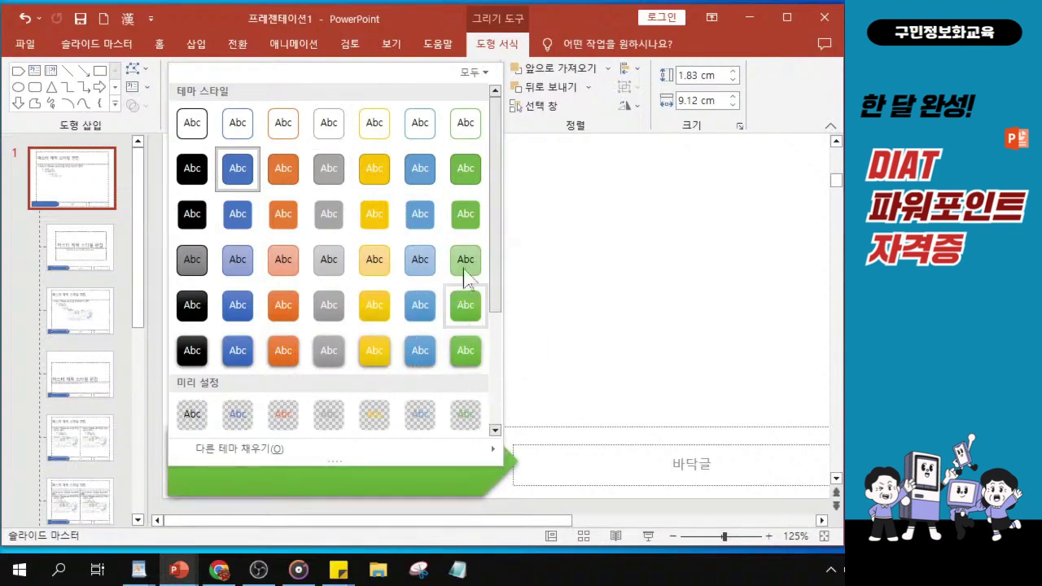
{"action": "left_click", "coordinate": [466, 353]}
{"action": "key", "text": "alt+Tab"}
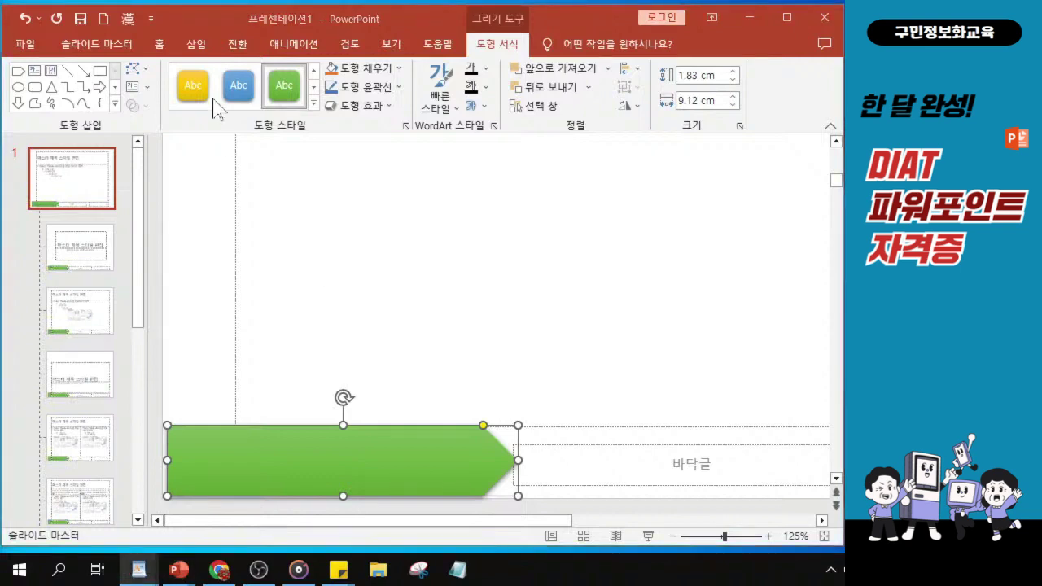
{"action": "key", "text": "alt+Tab"}
Set the font of the green arrow's text to HY견고딕.
{"action": "left_click", "coordinate": [160, 45]}
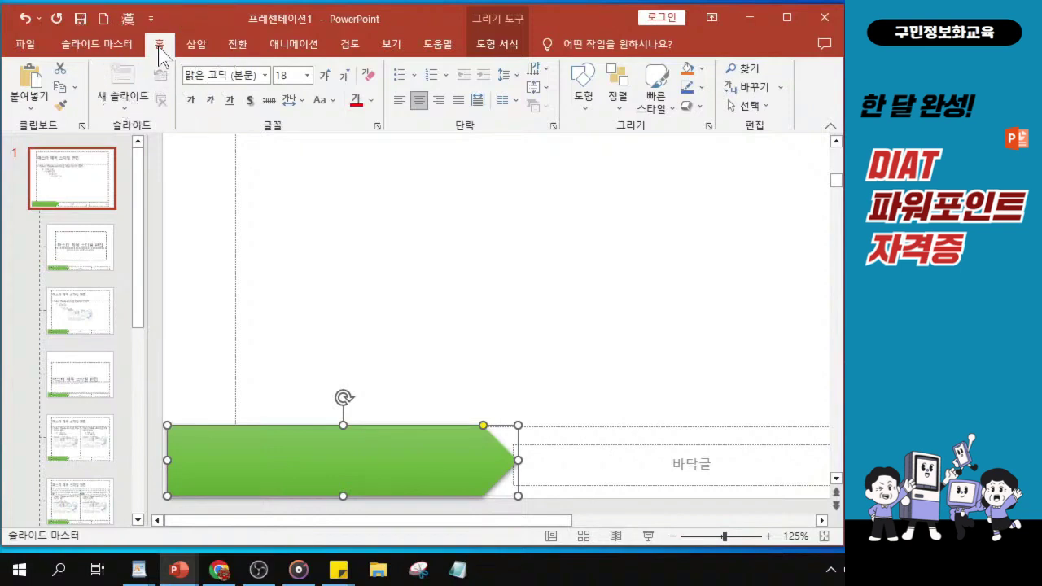
{"action": "left_click", "coordinate": [264, 75]}
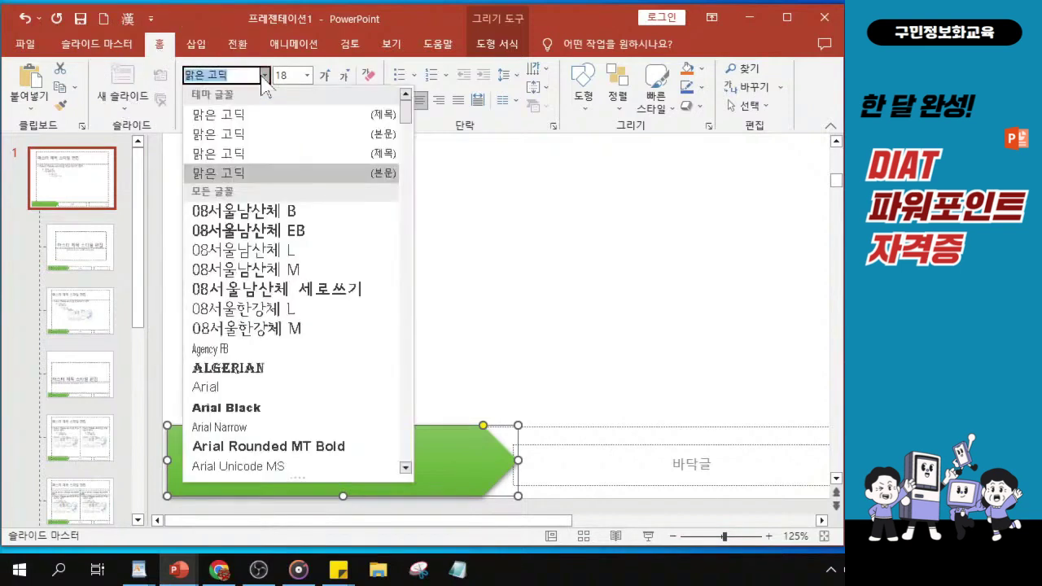
{"action": "left_click", "coordinate": [264, 75]}
{"action": "left_click", "coordinate": [262, 76]}
{"action": "scroll", "coordinate": [262, 320], "scroll_direction": "down", "scroll_amount": 15}
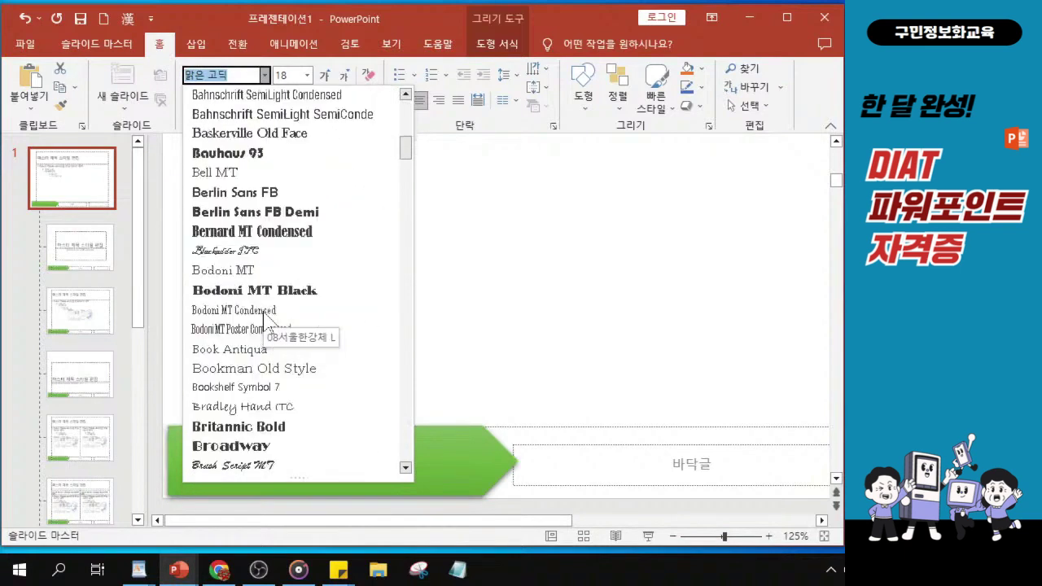
{"action": "scroll", "coordinate": [264, 320], "scroll_direction": "down", "scroll_amount": 13}
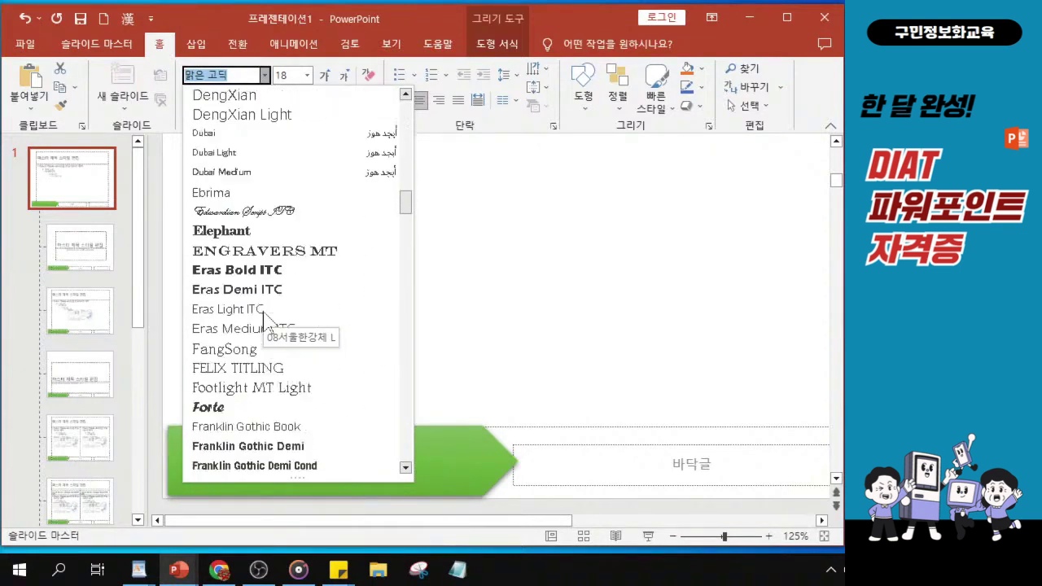
{"action": "scroll", "coordinate": [264, 320], "scroll_direction": "down", "scroll_amount": 14}
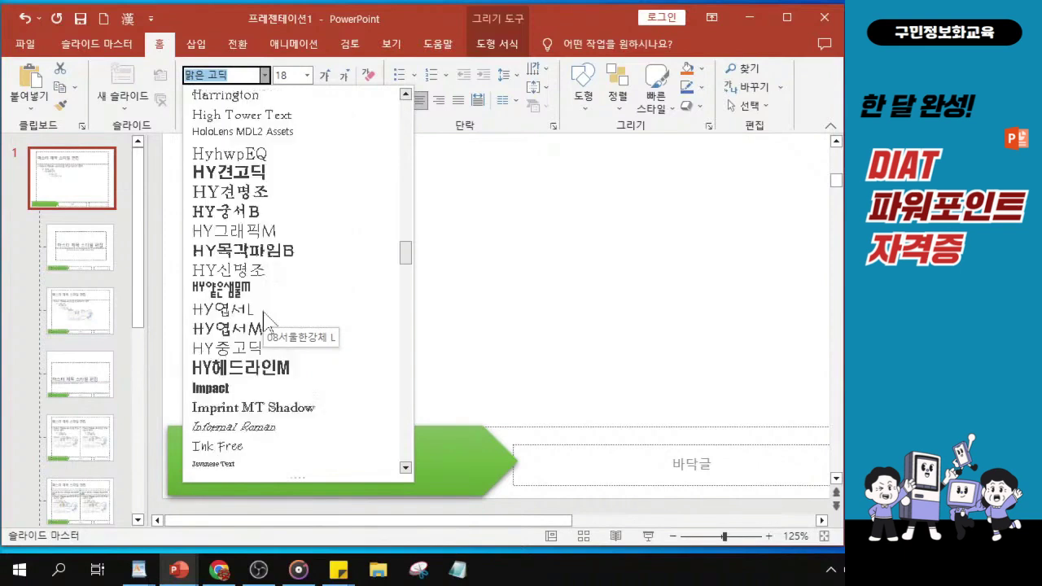
{"action": "scroll", "coordinate": [265, 319], "scroll_direction": "up", "scroll_amount": 1}
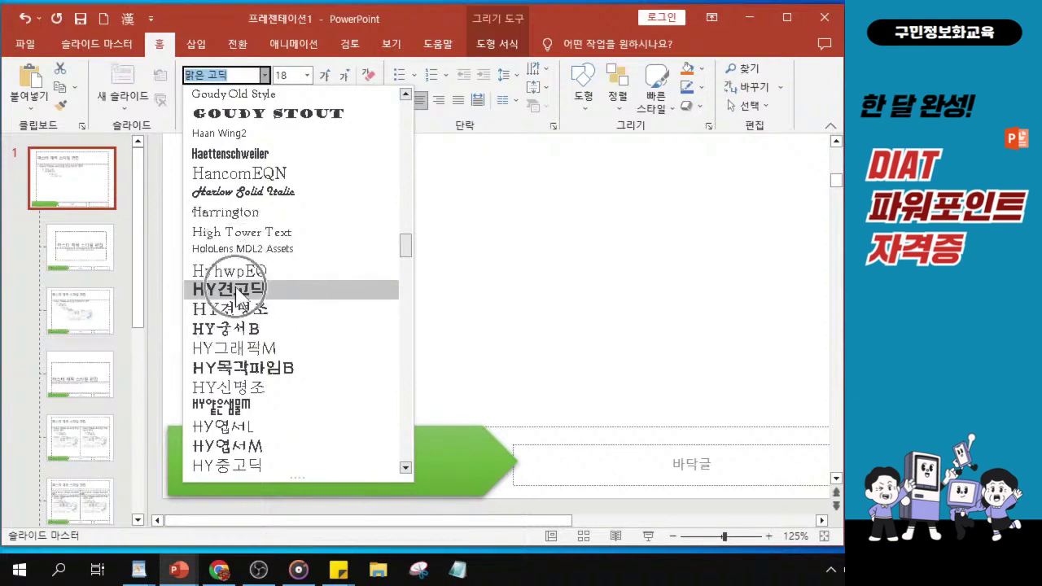
{"action": "left_click", "coordinate": [229, 289]}
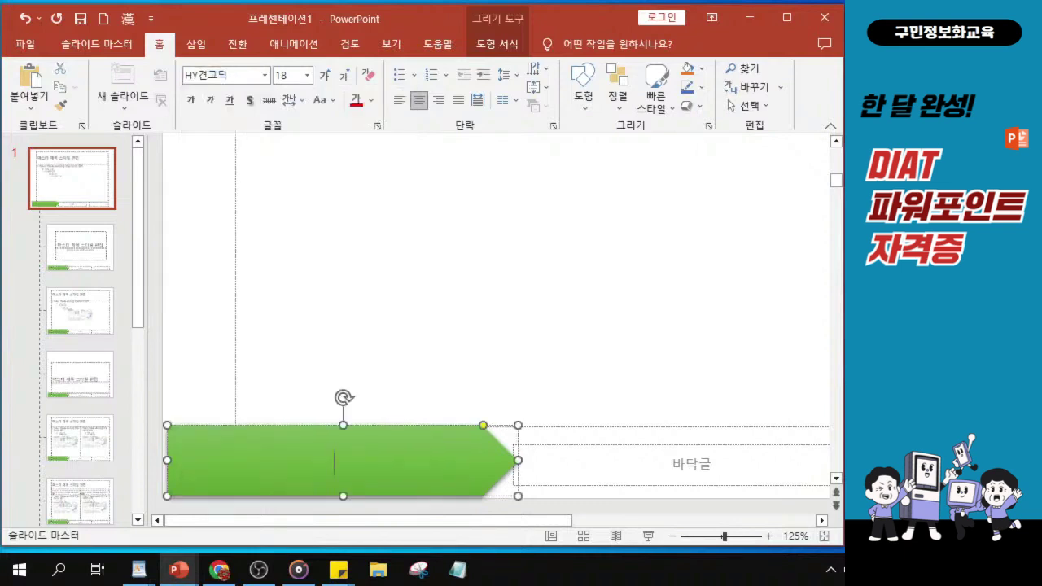
Format the arrow's text as size 20, italic, with the black theme font colour.
{"action": "left_click", "coordinate": [291, 76]}
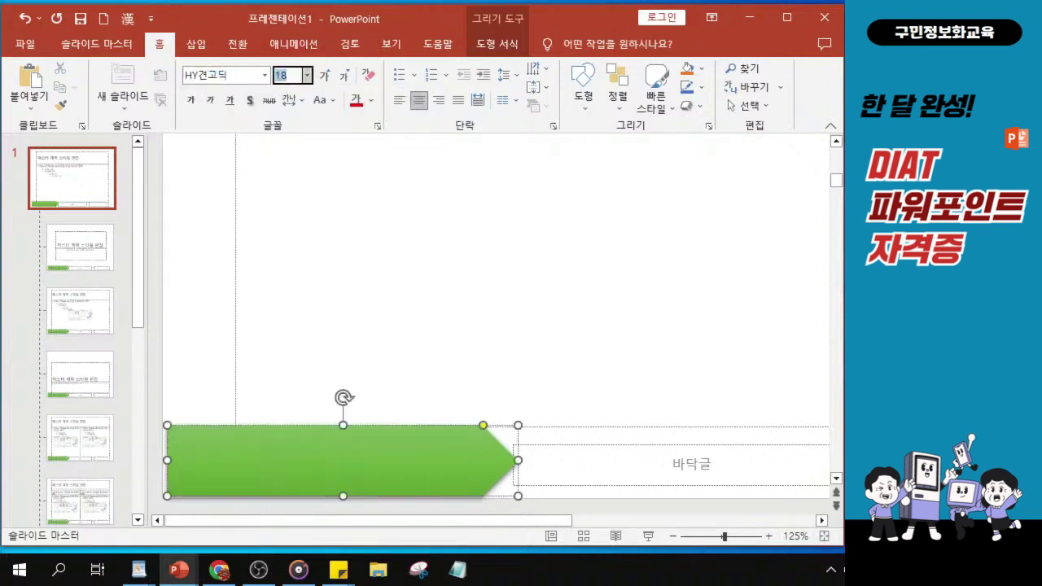
{"action": "type", "text": "20"}
{"action": "key", "text": "Return"}
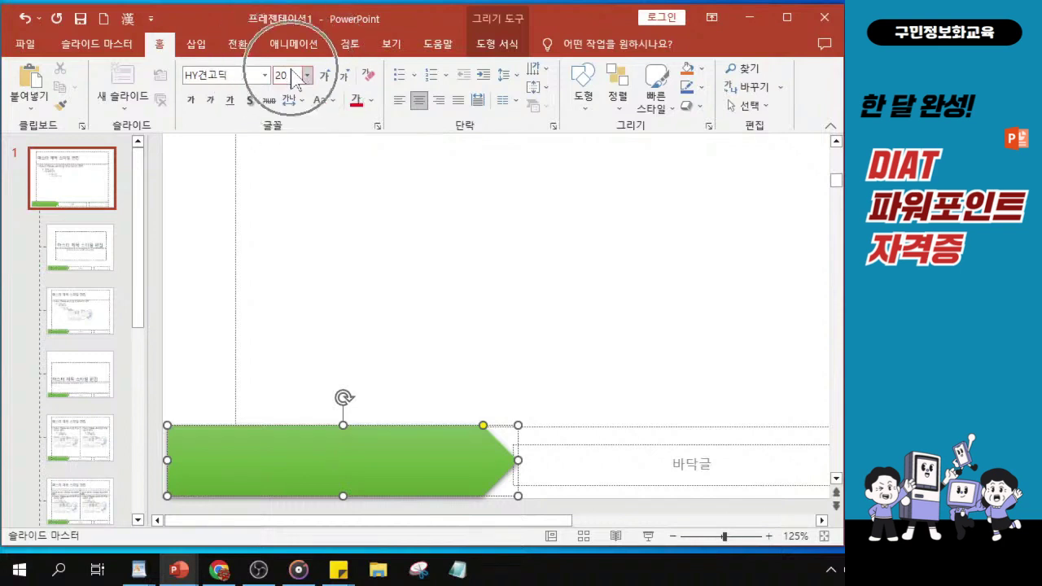
{"action": "left_click", "coordinate": [210, 99]}
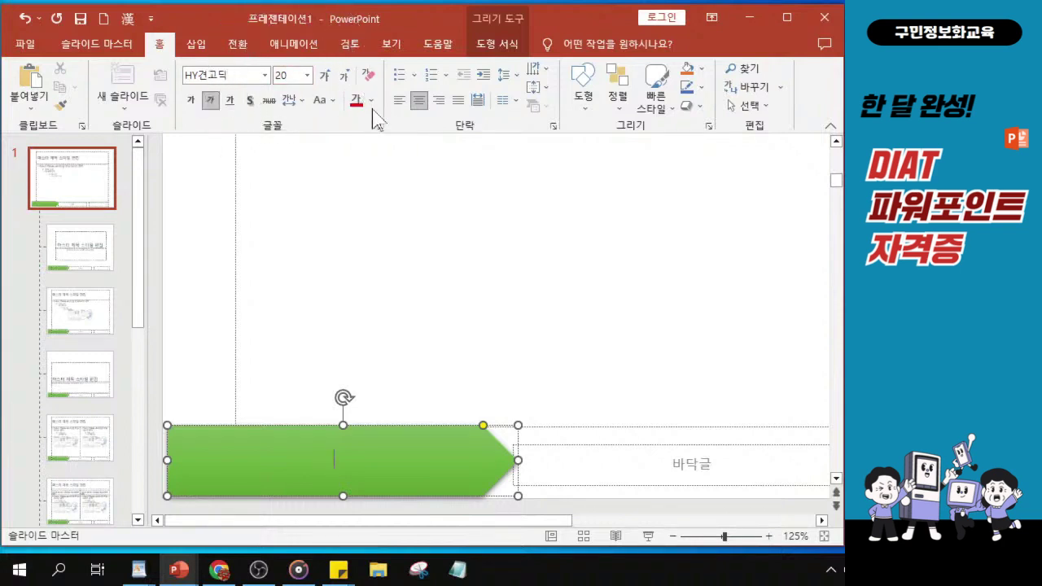
{"action": "left_click", "coordinate": [371, 101]}
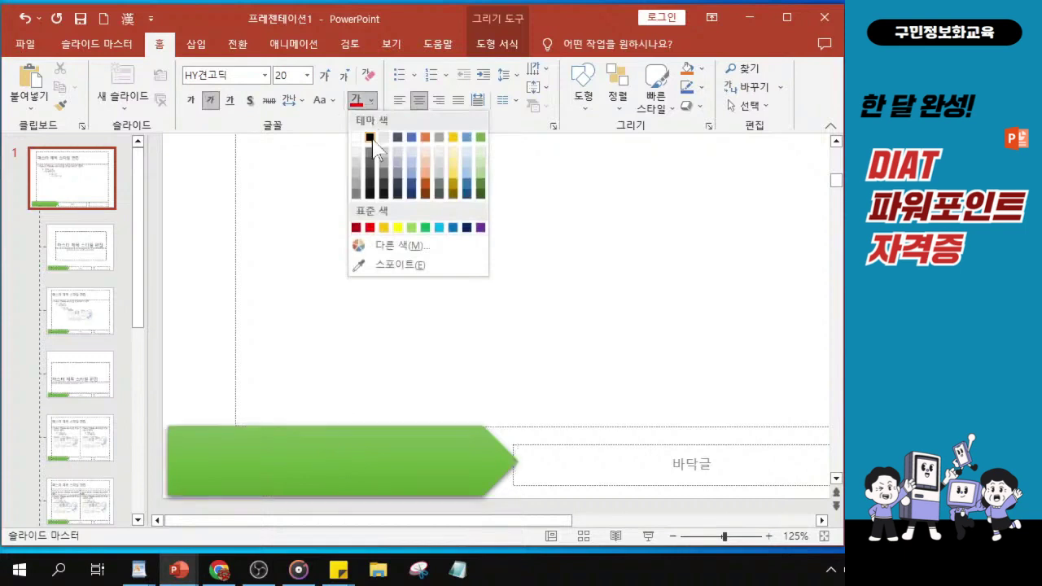
{"action": "left_click", "coordinate": [371, 138]}
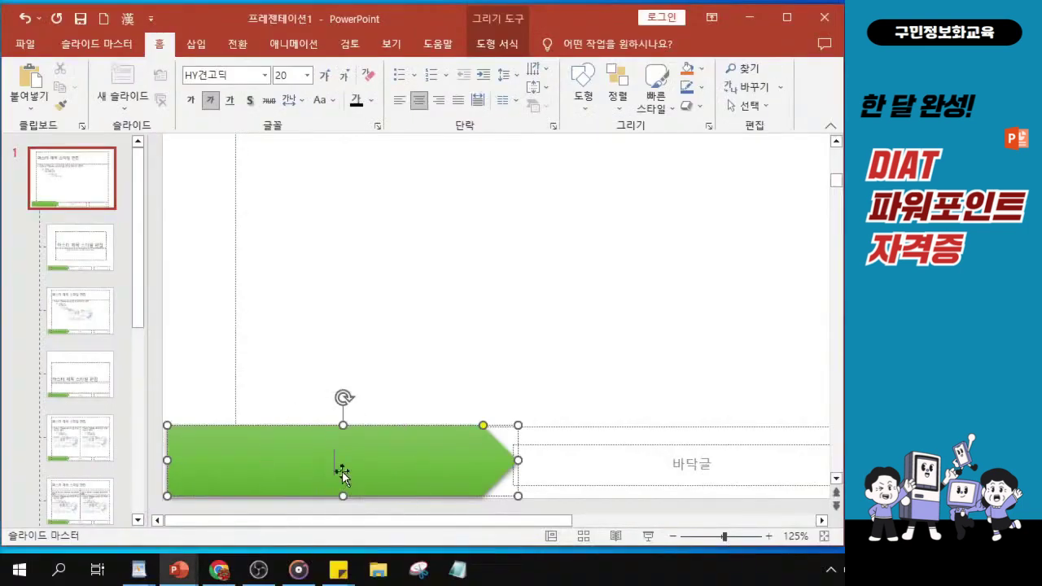
{"action": "scroll", "coordinate": [350, 477], "scroll_direction": "up", "scroll_amount": 7}
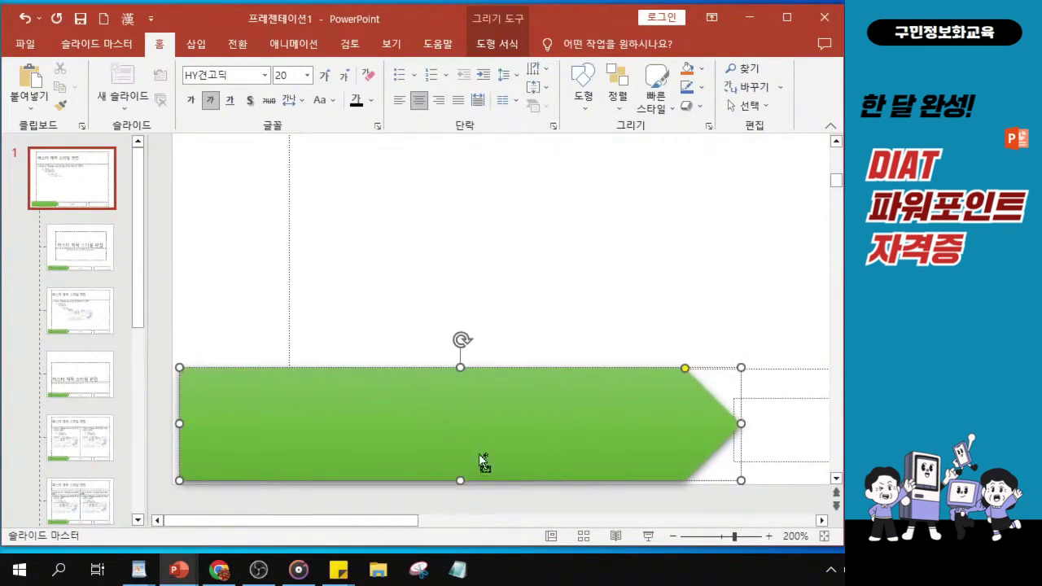
{"action": "scroll", "coordinate": [484, 461], "scroll_direction": "up", "scroll_amount": 5}
{"action": "scroll", "coordinate": [503, 400], "scroll_direction": "down", "scroll_amount": 5}
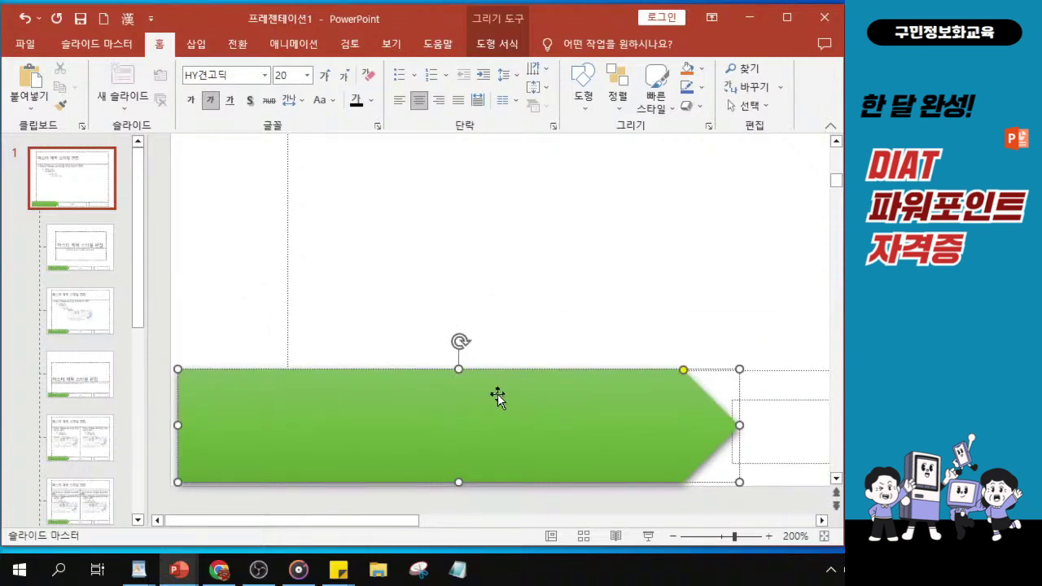
Enter the text "Graying Society" in the green pentagon arrow on the slide master.
{"action": "type", "text": "G"}
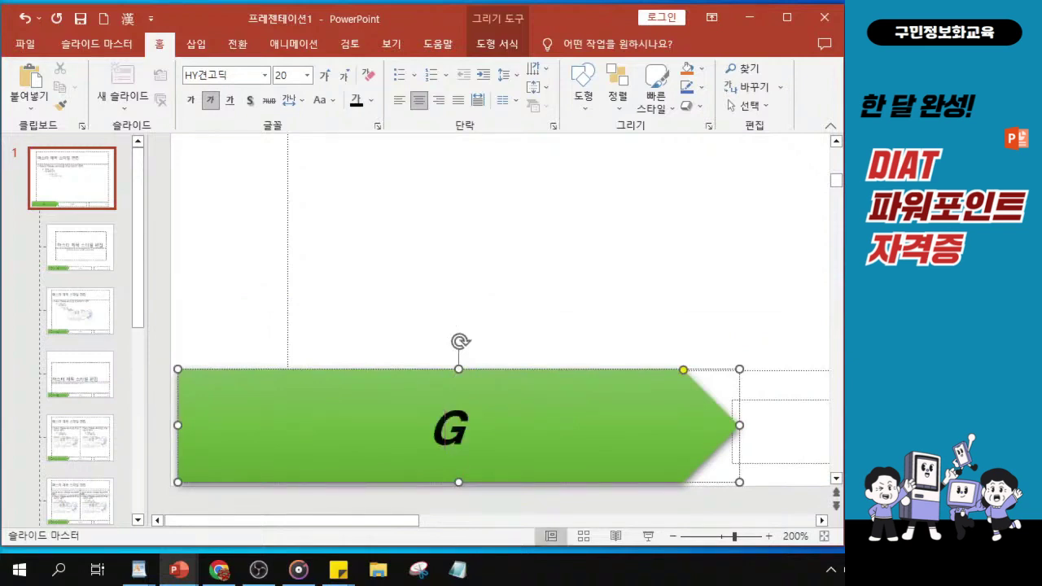
{"action": "type", "text": "raing"}
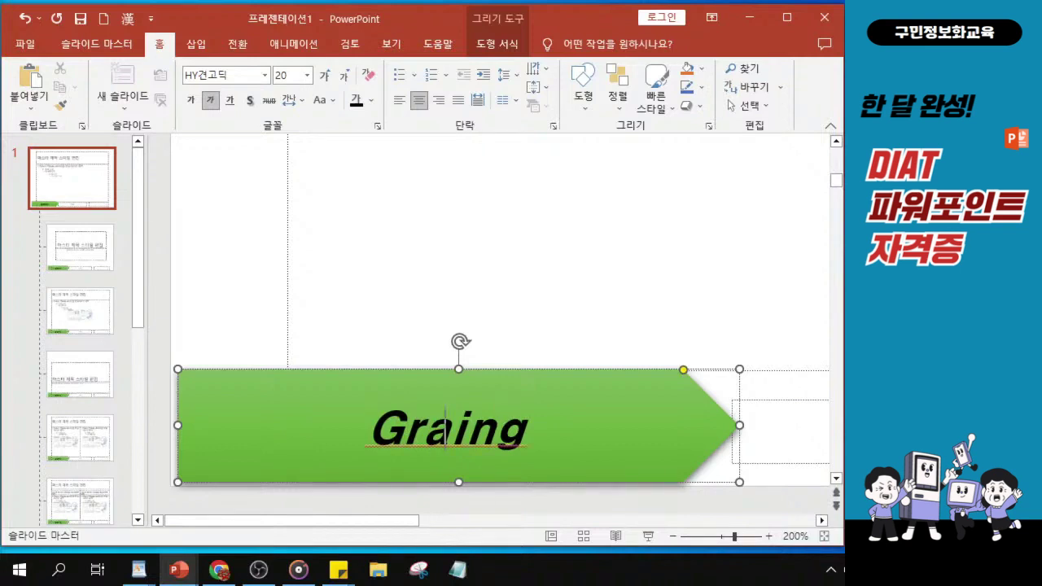
{"action": "type", "text": "y"}
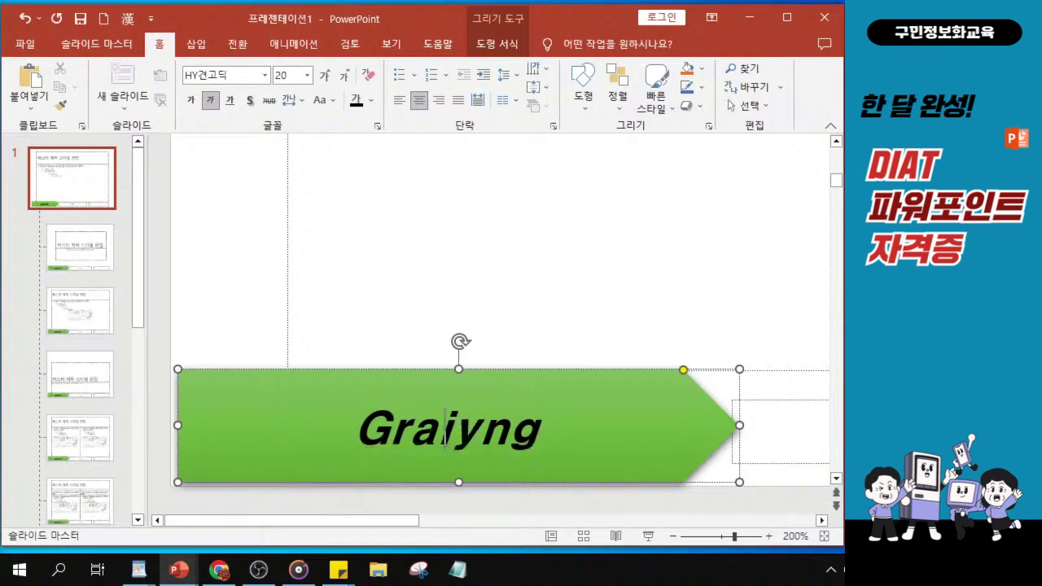
{"action": "key", "text": "Delete"}
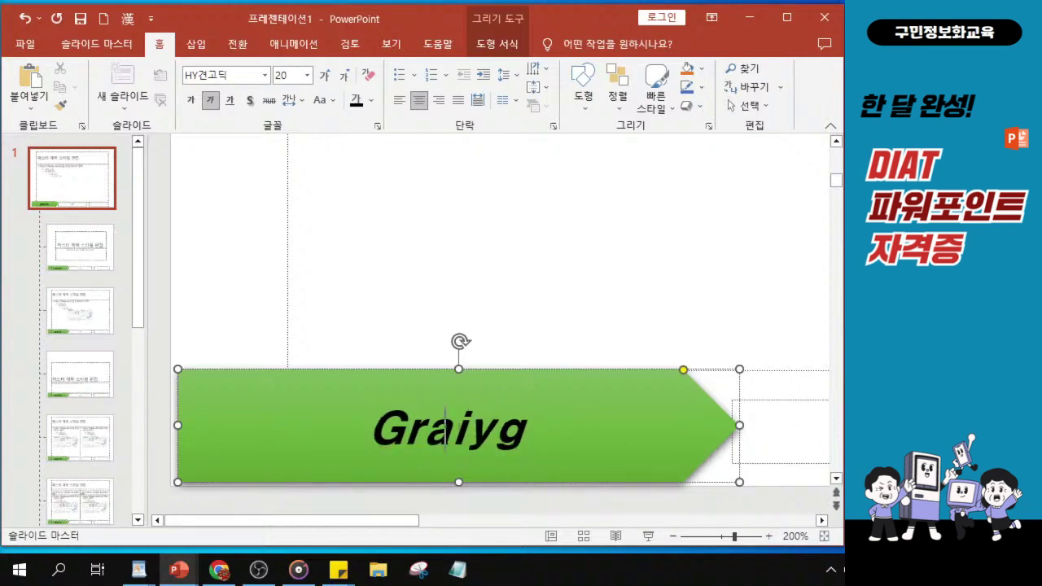
{"action": "key", "text": "Delete"}
{"action": "key", "text": "BackSpace"}
{"action": "key", "text": "BackSpace"}
{"action": "key", "text": "BackSpace"}
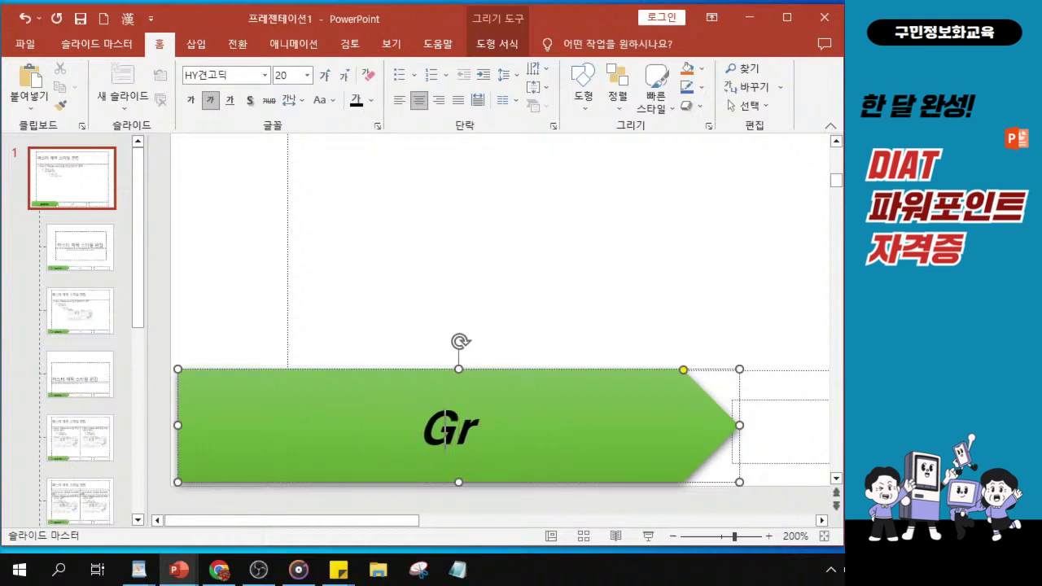
{"action": "type", "text": "a"}
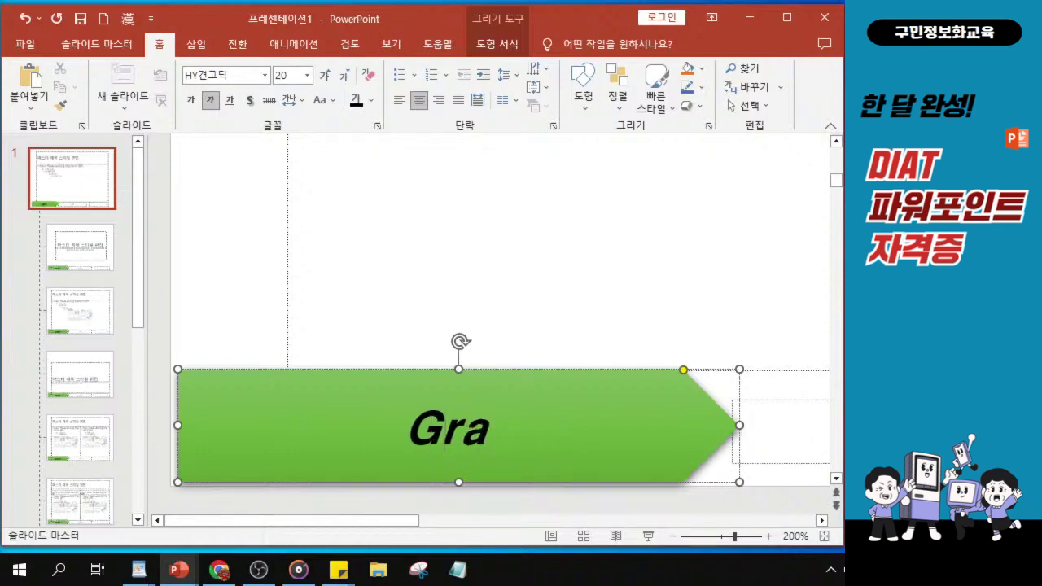
{"action": "type", "text": "ying"}
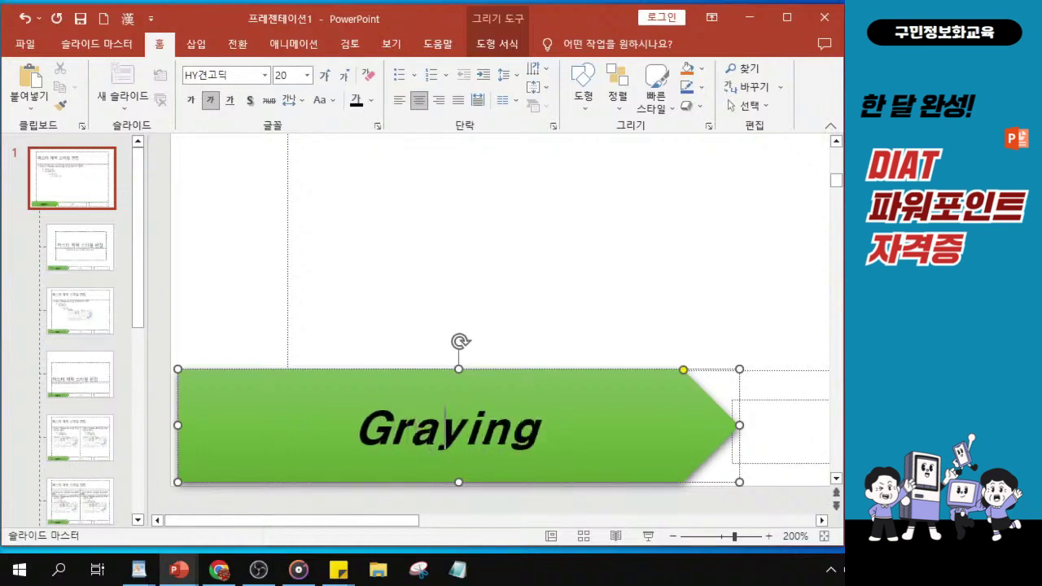
{"action": "type", "text": " Society"}
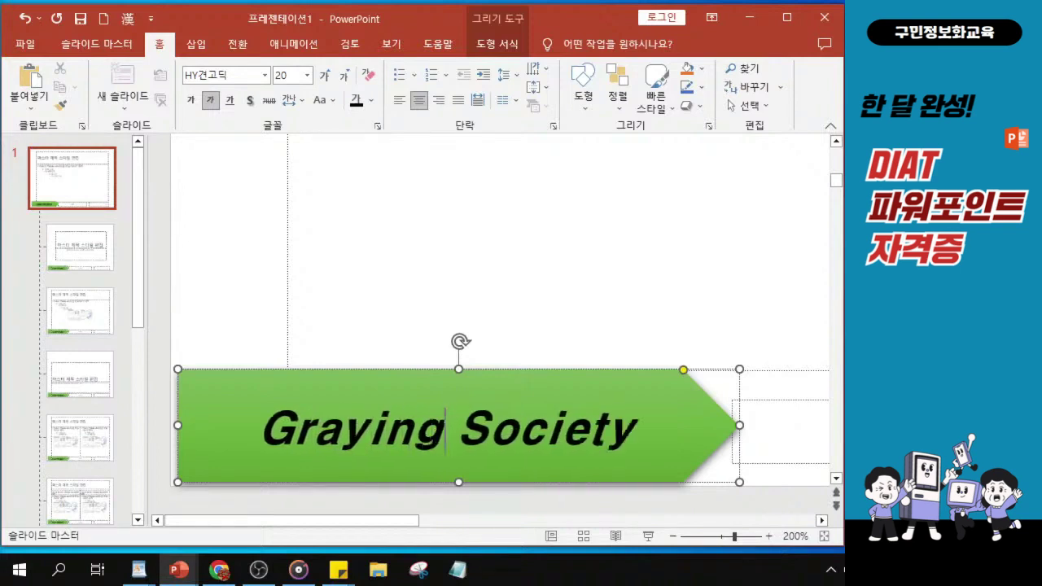
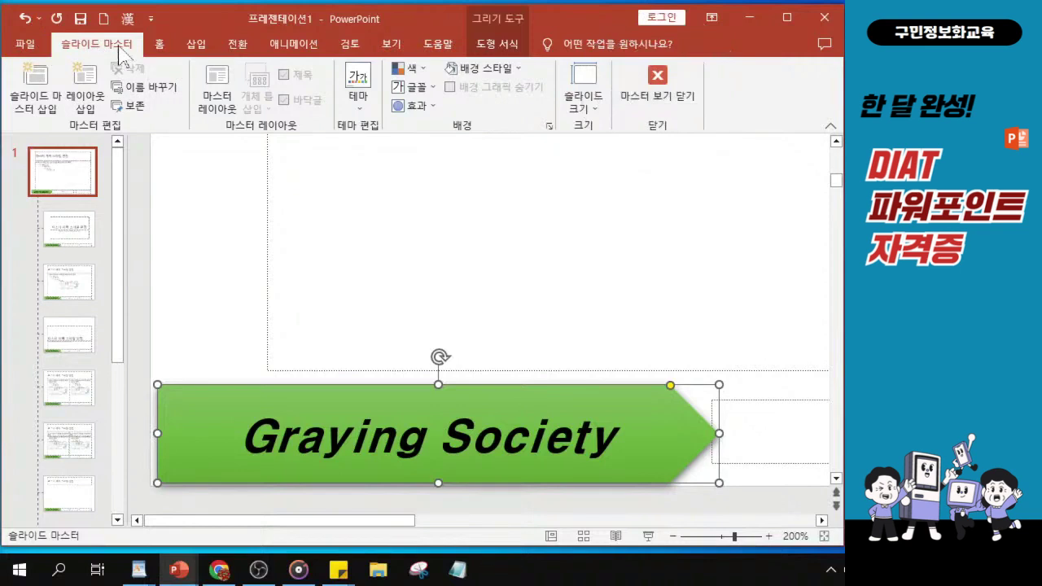
Close the slide master view and change the first slide's layout to the blank one (빈 화면).
{"action": "left_click", "coordinate": [646, 104]}
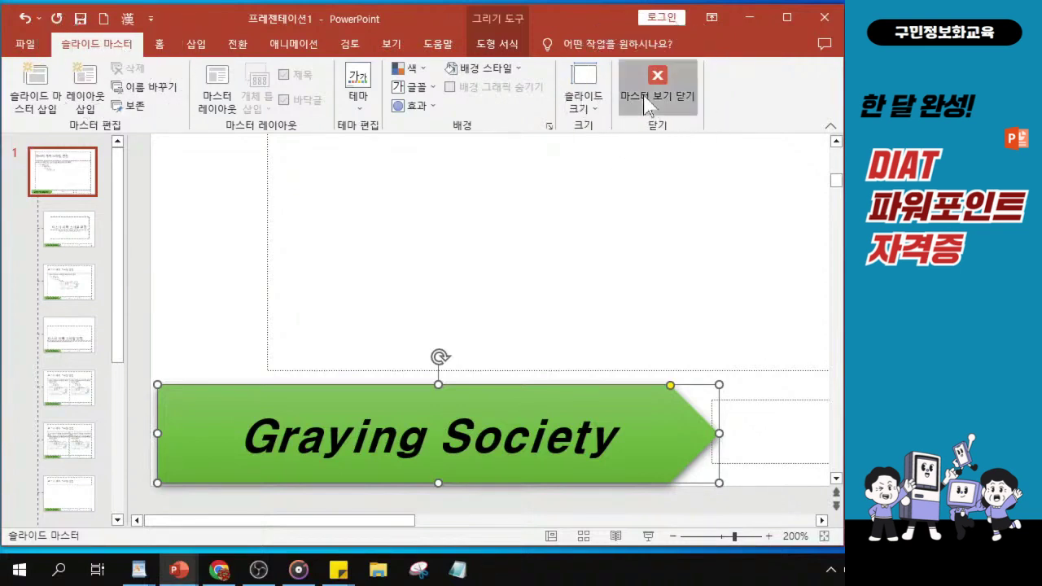
{"action": "left_click", "coordinate": [647, 102]}
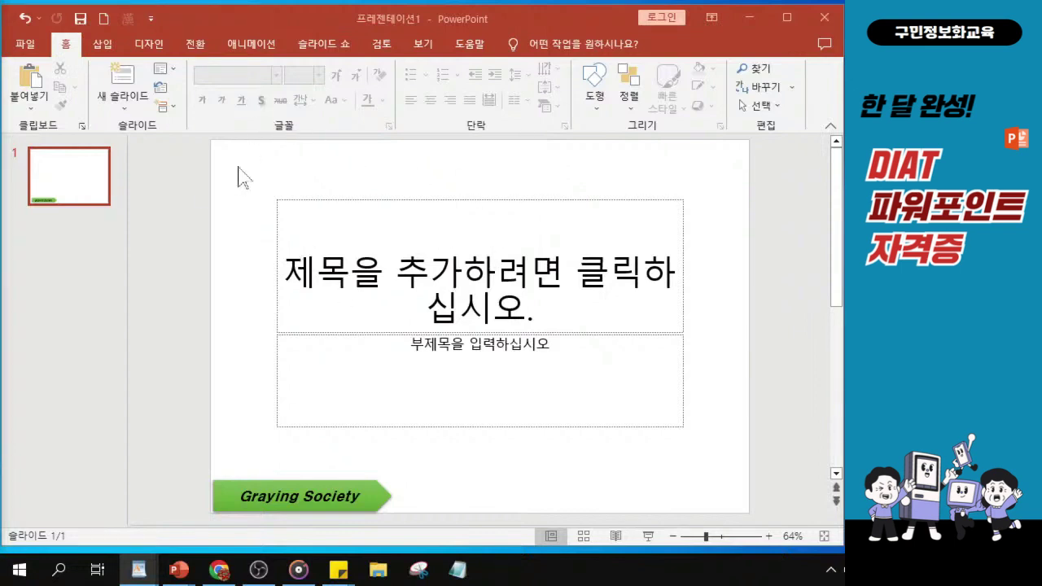
{"action": "left_click", "coordinate": [251, 204]}
{"action": "left_click", "coordinate": [166, 72]}
{"action": "left_click", "coordinate": [167, 73]}
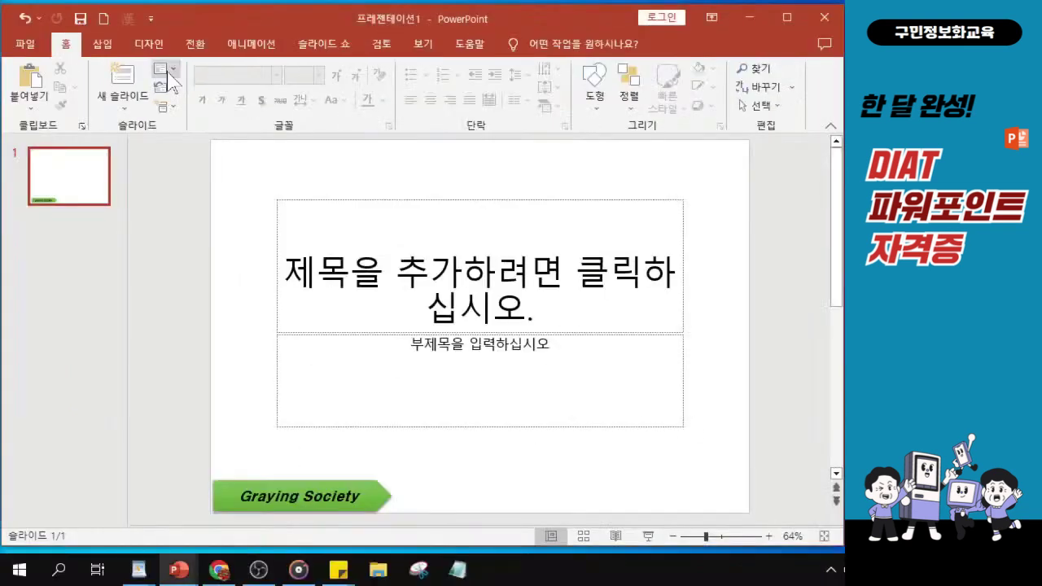
{"action": "left_click", "coordinate": [167, 136]}
{"action": "left_click", "coordinate": [205, 322]}
{"action": "key", "text": "ctrl"}
{"action": "key", "text": "ctrl"}
{"action": "key", "text": "ctrl"}
{"action": "key", "text": "ctrl"}
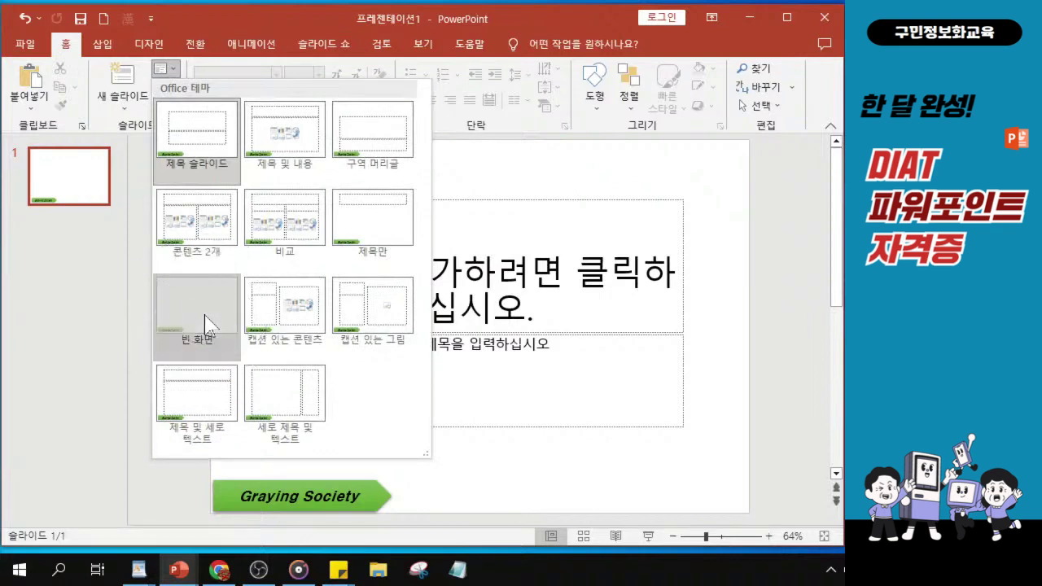
{"action": "left_click", "coordinate": [205, 323]}
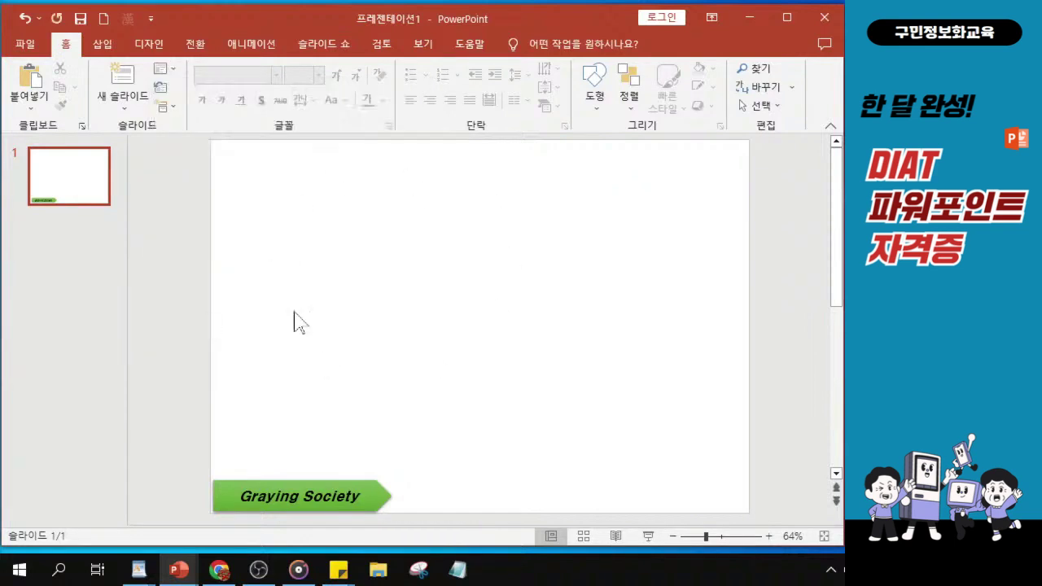
Copy the blank slide and paste it three times to make four slides, then select the first slide.
{"action": "left_click", "coordinate": [48, 186]}
{"action": "key", "text": "ctrl"}
{"action": "key", "text": "ctrl"}
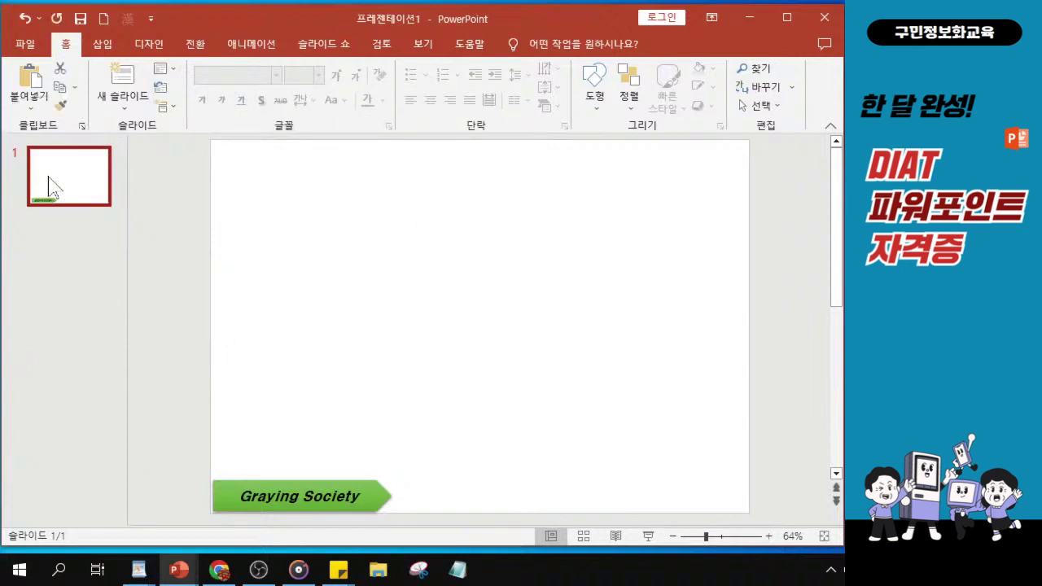
{"action": "key", "text": "ctrl"}
{"action": "key", "text": "ctrl"}
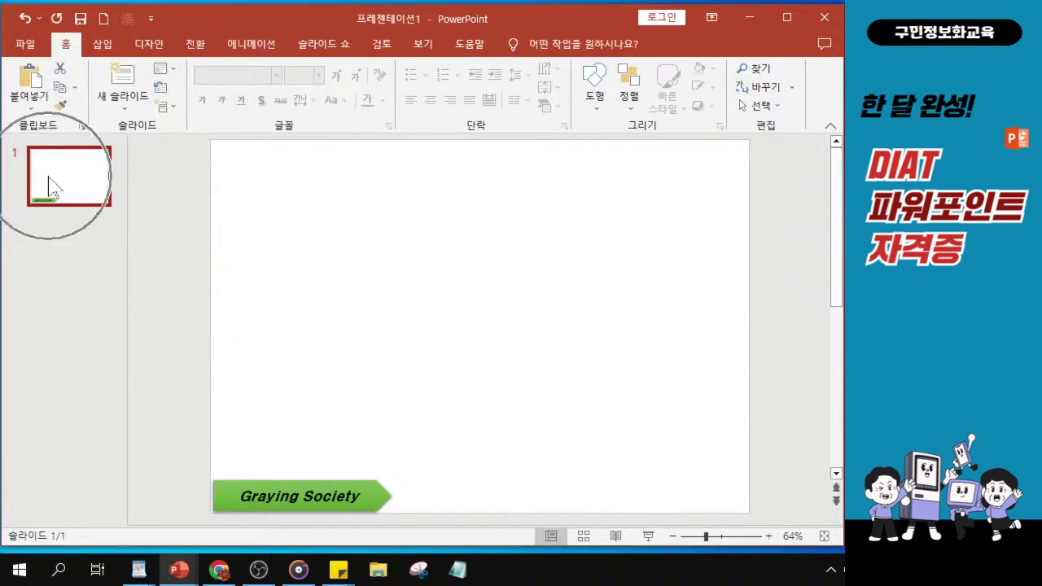
{"action": "key", "text": "ctrl"}
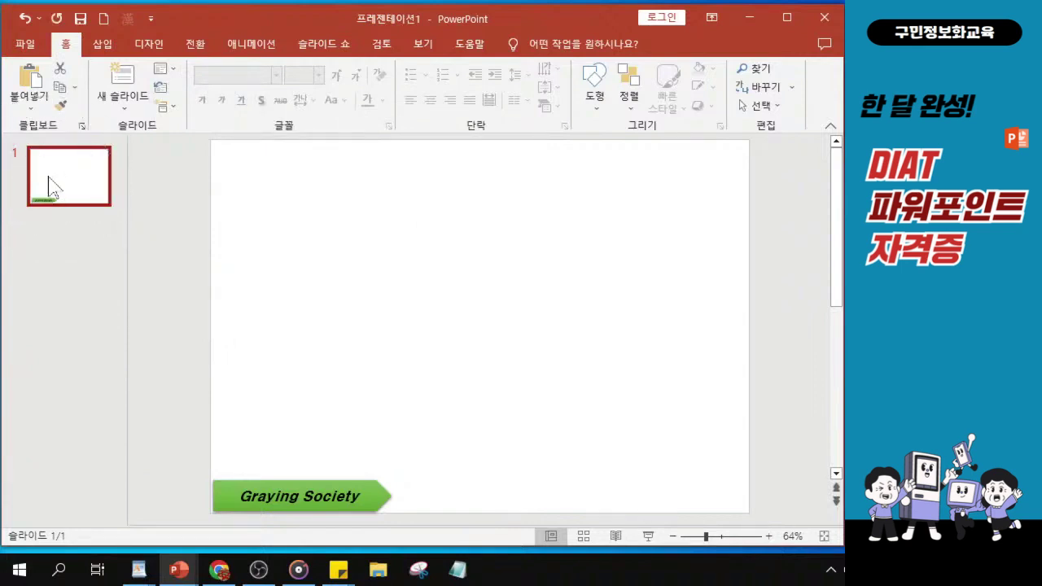
{"action": "key", "text": "ctrl+v"}
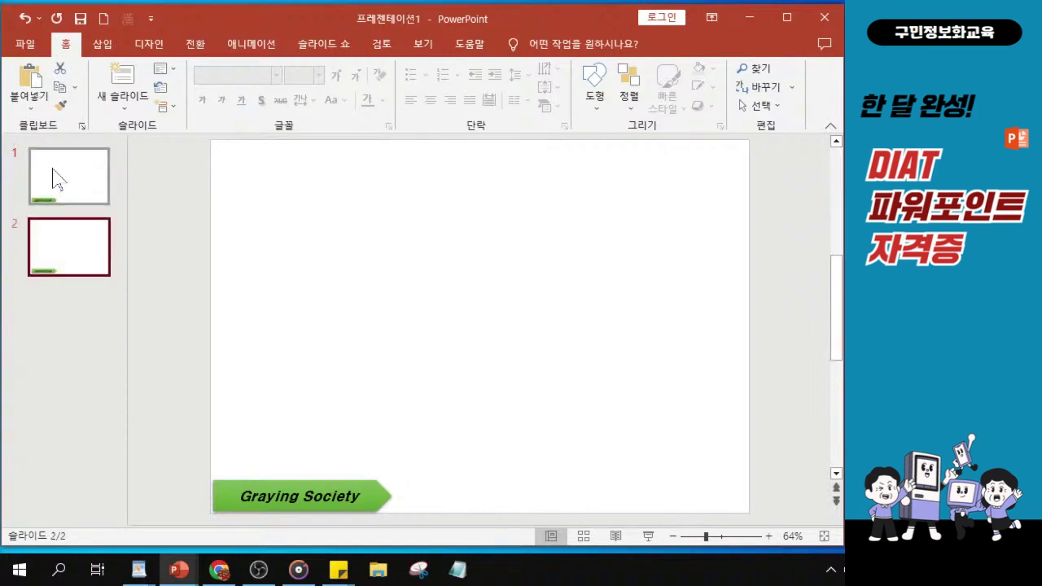
{"action": "key", "text": "ctrl+v"}
{"action": "key", "text": "ctrl+v"}
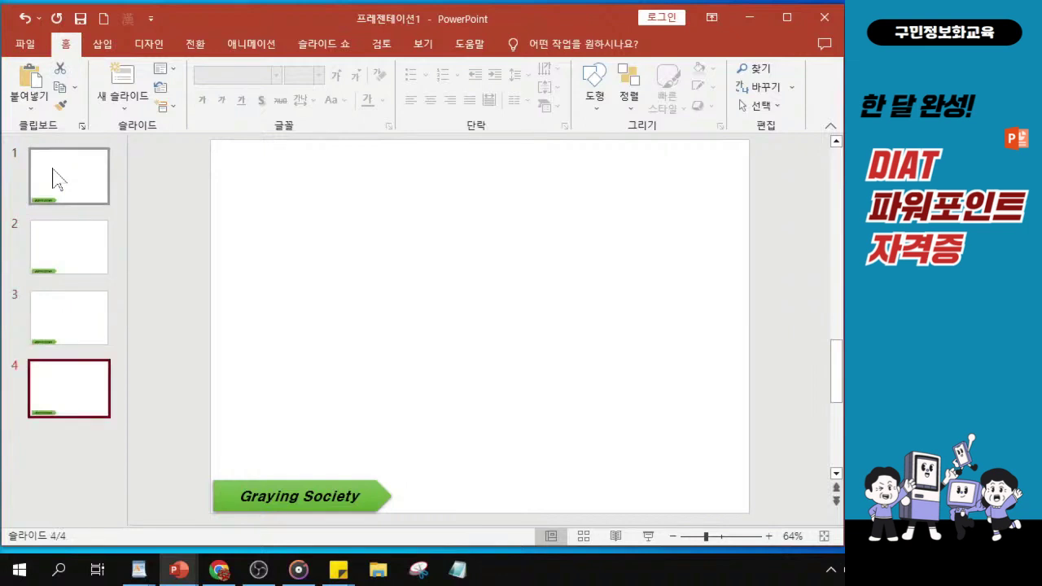
{"action": "left_click", "coordinate": [52, 175]}
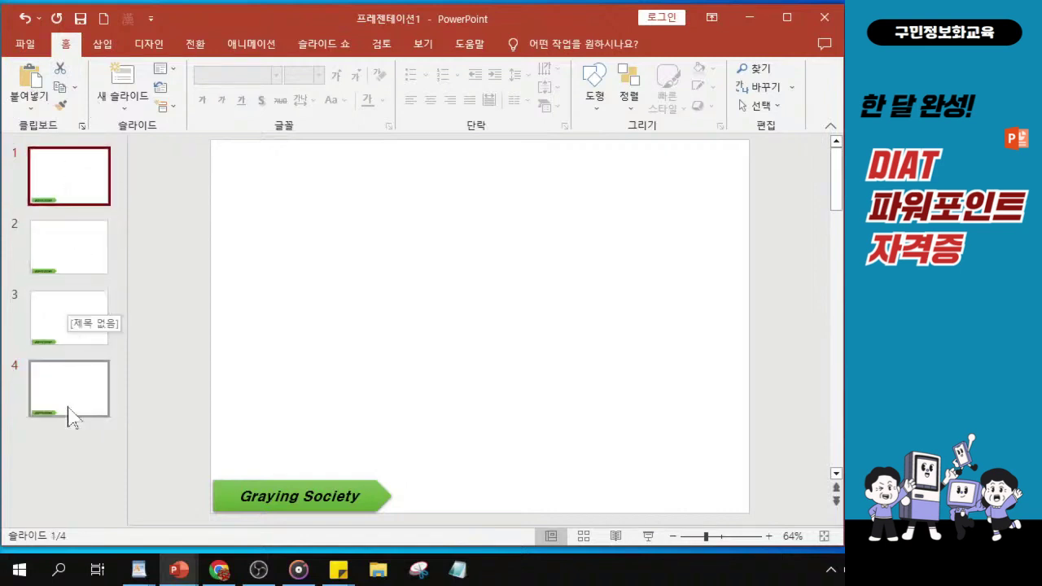
{"action": "left_click", "coordinate": [57, 186]}
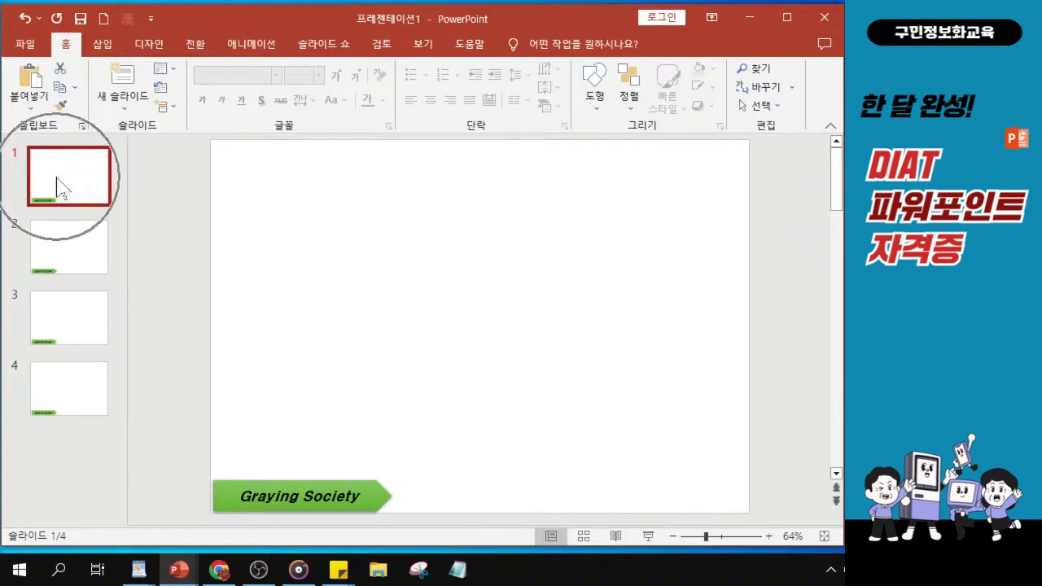
{"action": "left_click", "coordinate": [57, 186]}
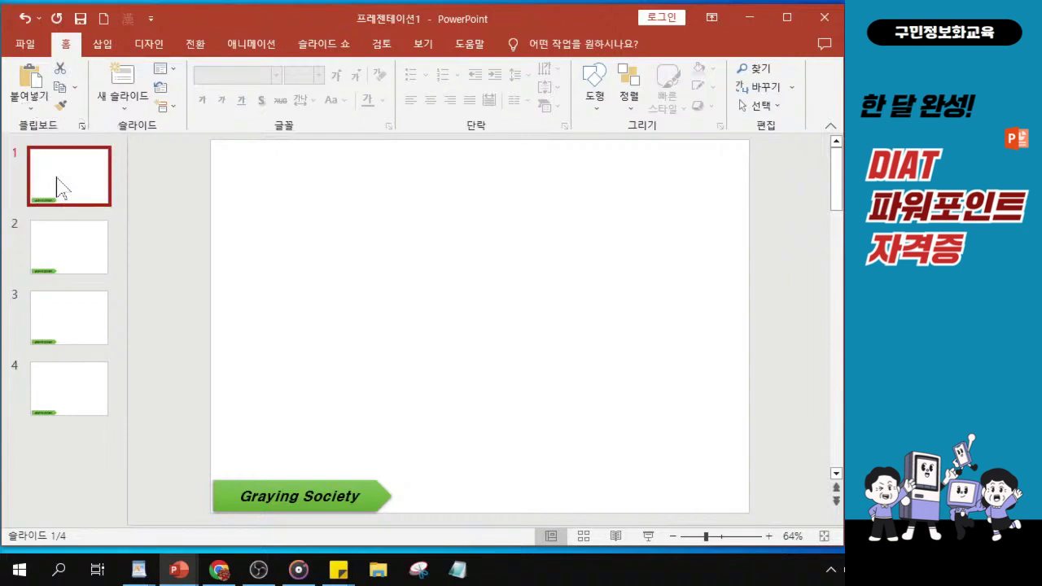
{"action": "left_click_drag", "start_coordinate": [489, 546], "coordinate": [491, 550]}
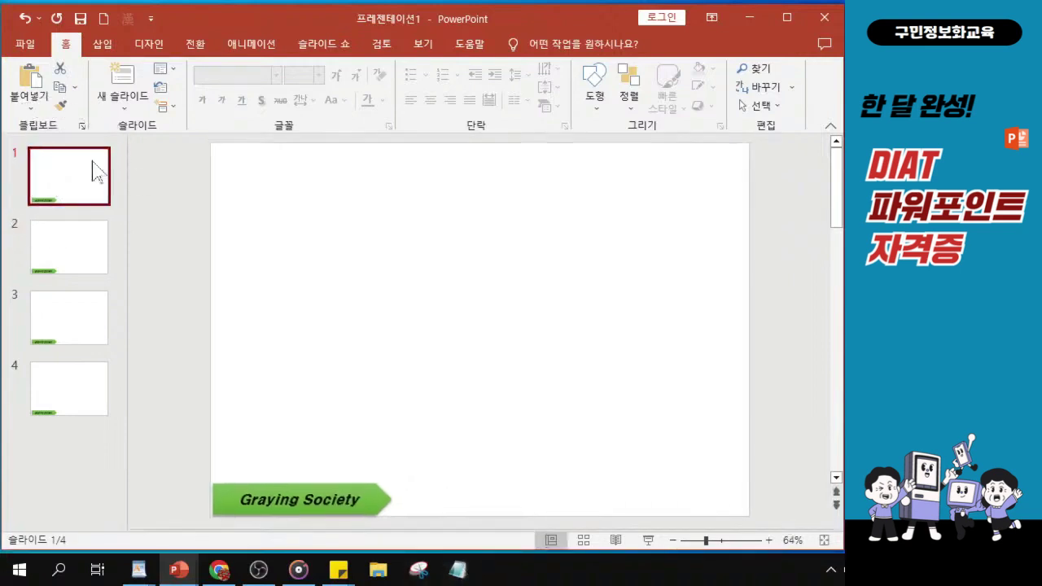
{"action": "left_click", "coordinate": [65, 184]}
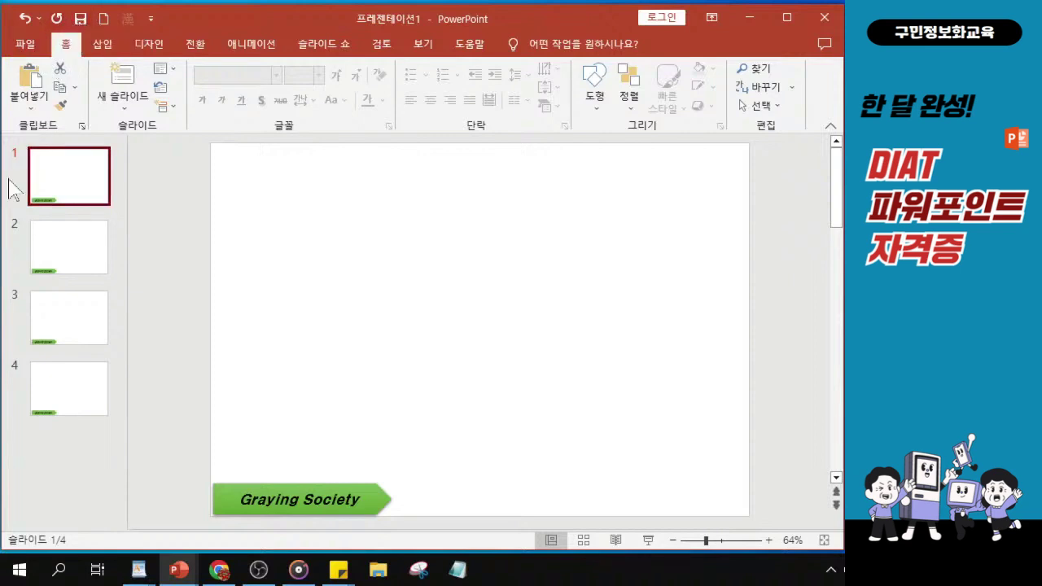
Start saving the presentation and browse to the KAIT folder on the desktop (바탕 화면) as its location.
{"action": "key", "text": "ctrl+s"}
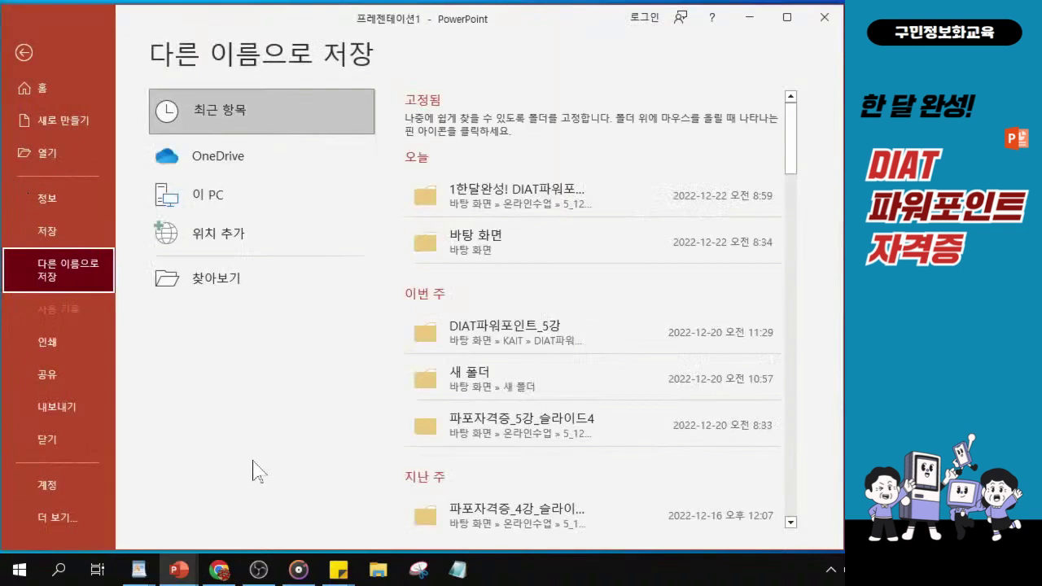
{"action": "left_click", "coordinate": [69, 233]}
{"action": "left_click", "coordinate": [243, 286]}
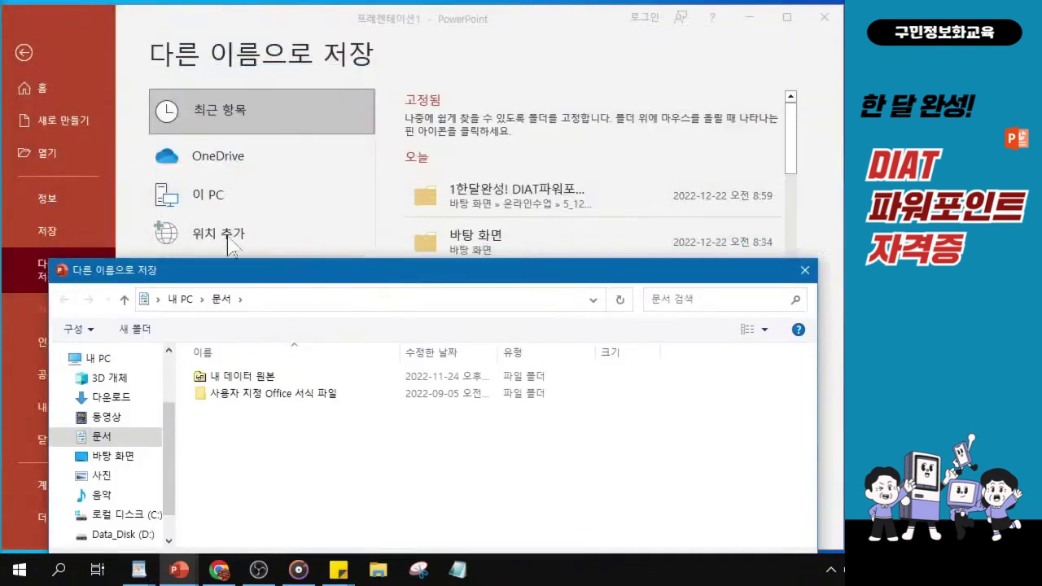
{"action": "left_click_drag", "start_coordinate": [246, 277], "coordinate": [229, 344]}
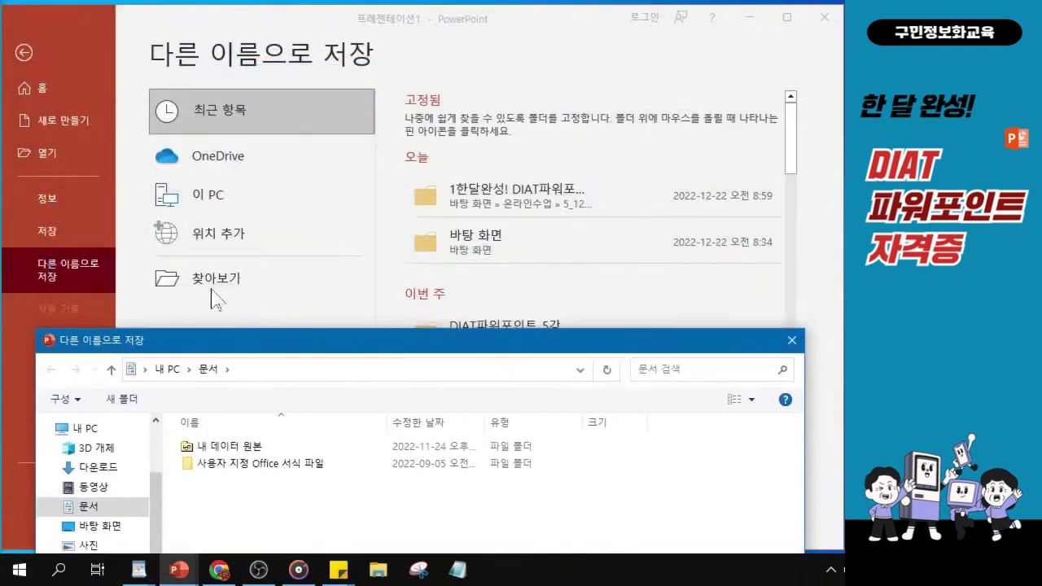
{"action": "left_click_drag", "start_coordinate": [318, 343], "coordinate": [306, 98]}
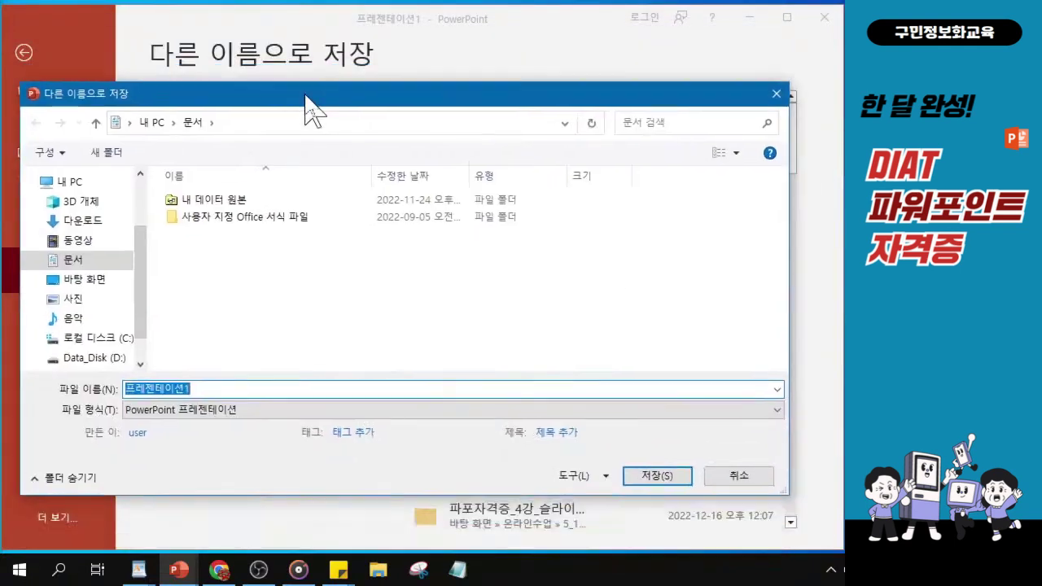
{"action": "left_click", "coordinate": [91, 285]}
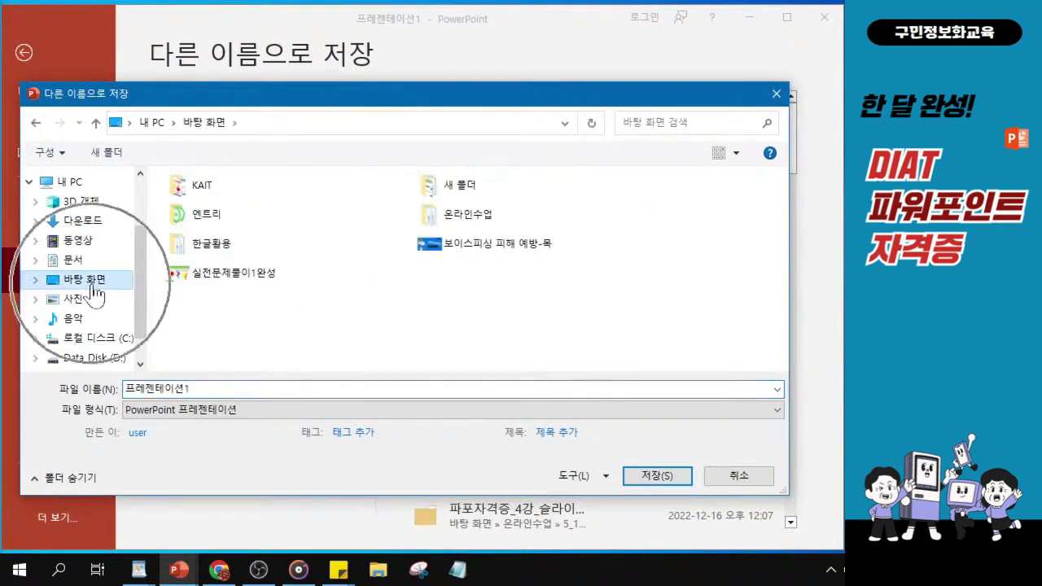
{"action": "left_click", "coordinate": [221, 196]}
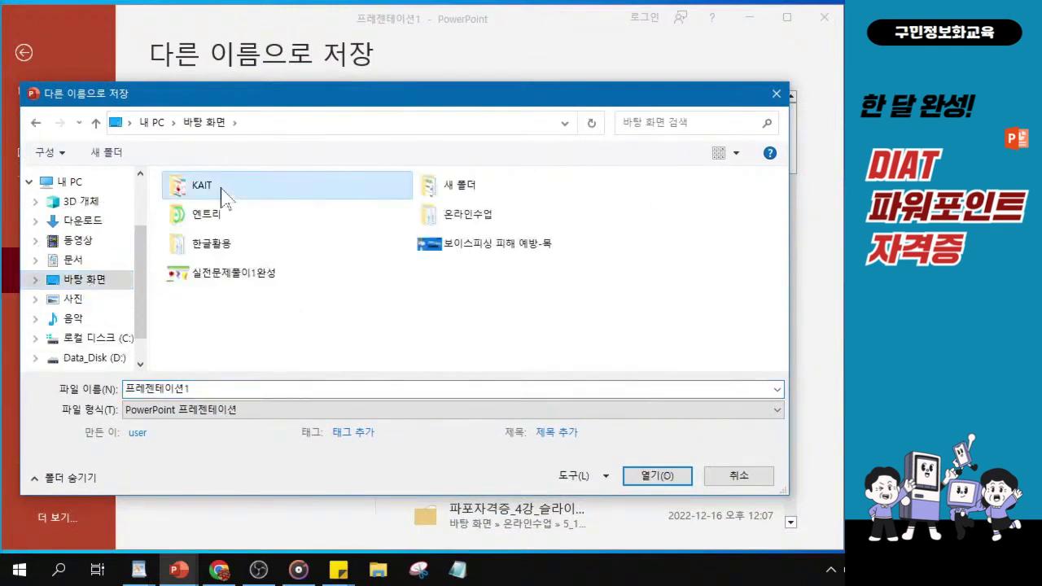
{"action": "left_click", "coordinate": [222, 195]}
{"action": "left_click", "coordinate": [222, 195]}
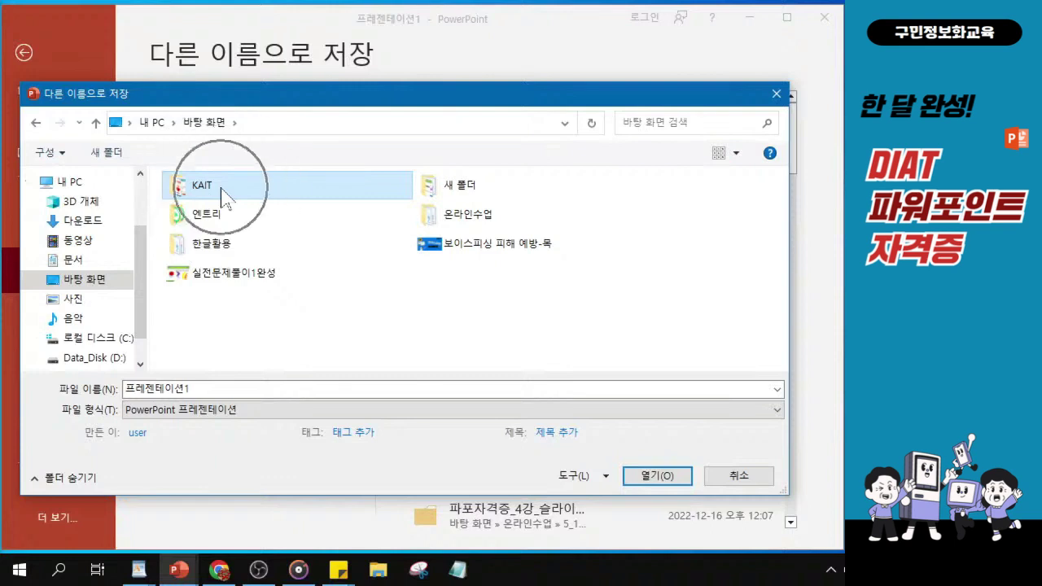
{"action": "double_click", "coordinate": [221, 196]}
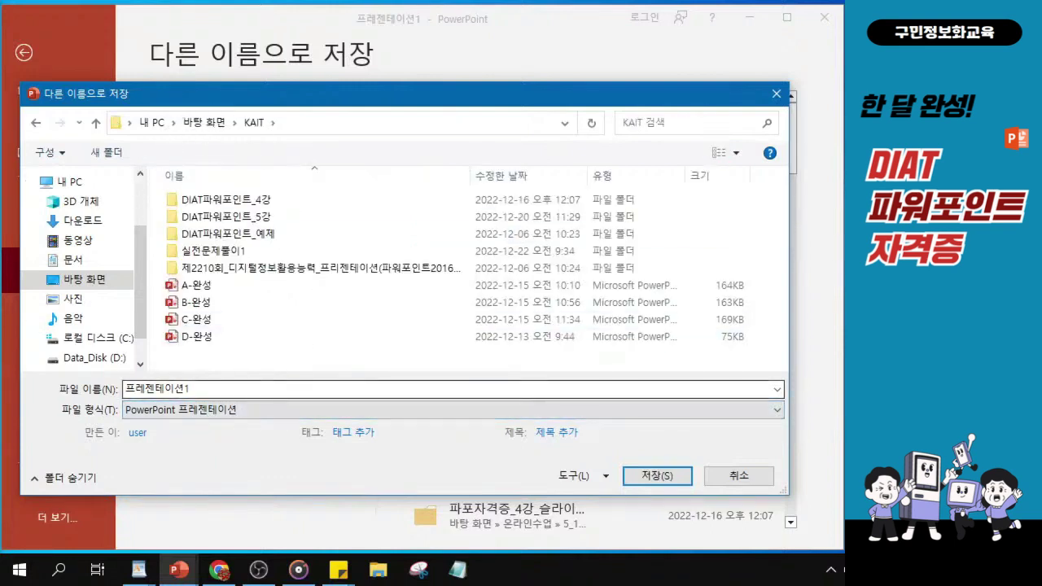
Name the file 실전문제풀이 완성 and save it as a PowerPoint presentation in the KAIT folder.
{"action": "left_click", "coordinate": [175, 389]}
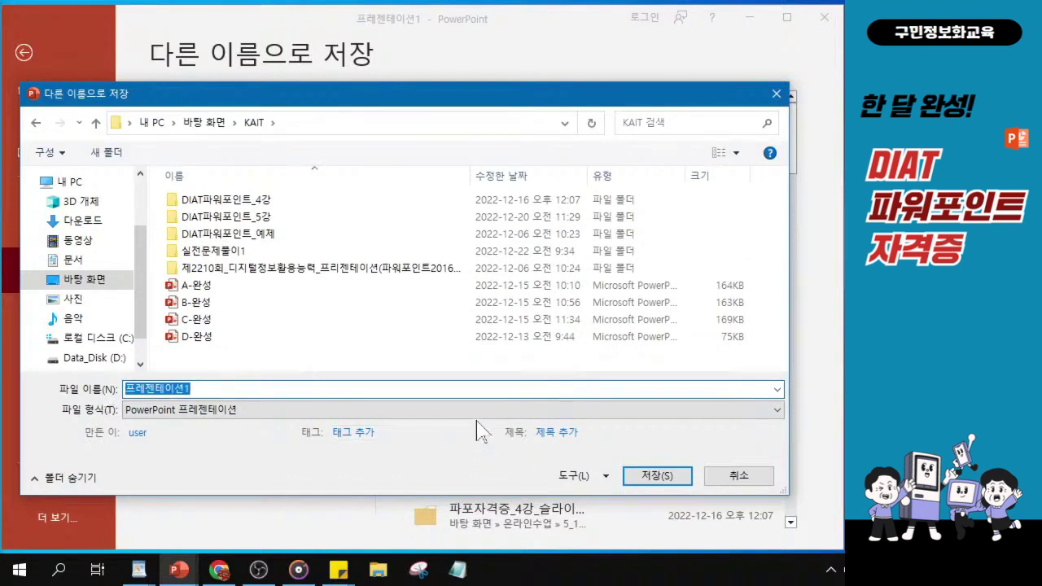
{"action": "type", "text": "t"}
{"action": "key", "text": "BackSpace"}
{"action": "type", "text": "ㅅ"}
{"action": "type", "text": "실전"}
{"action": "type", "text": "문제푸"}
{"action": "type", "text": "이 완성"}
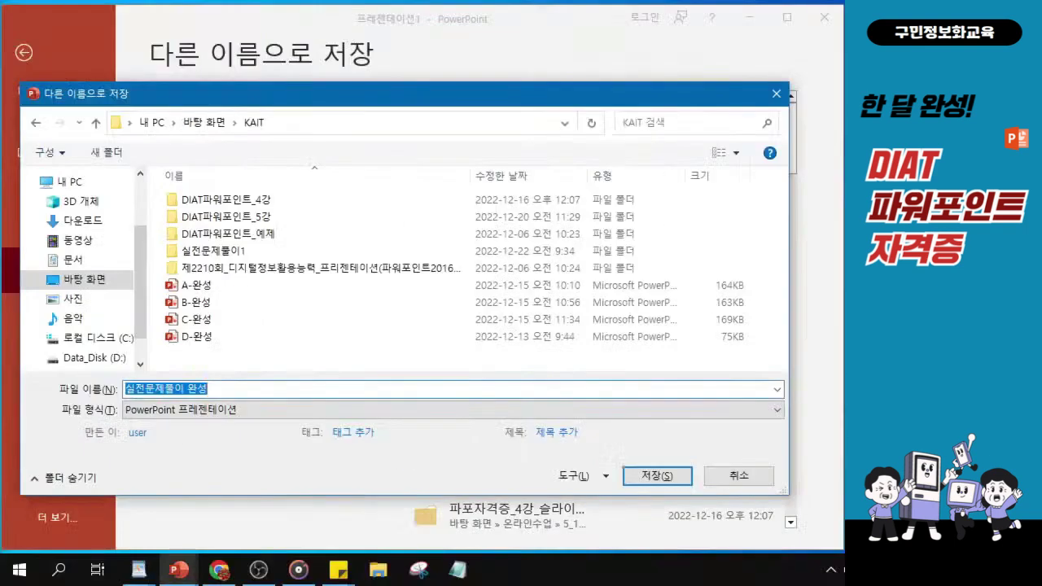
{"action": "left_click", "coordinate": [655, 481]}
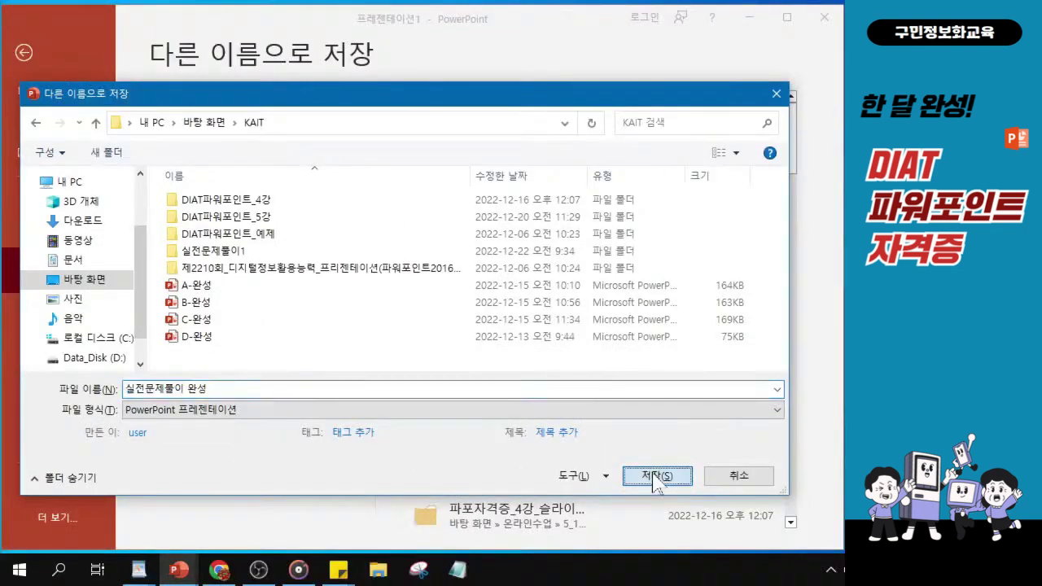
Finish saving the presentation to the KAIT folder as 실전문제풀이 완성.
{"action": "left_click", "coordinate": [656, 479]}
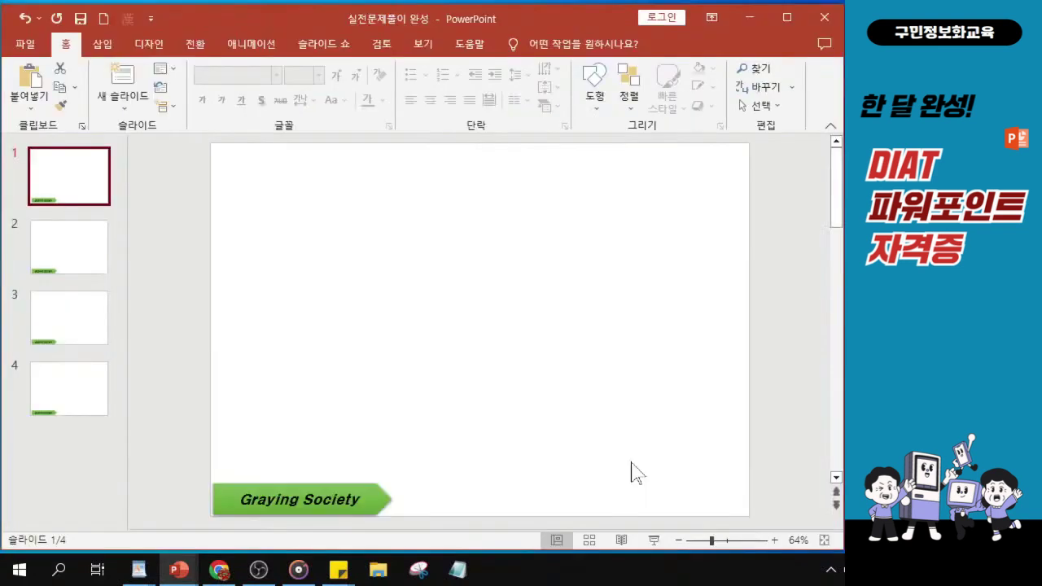
{"action": "left_click", "coordinate": [397, 30]}
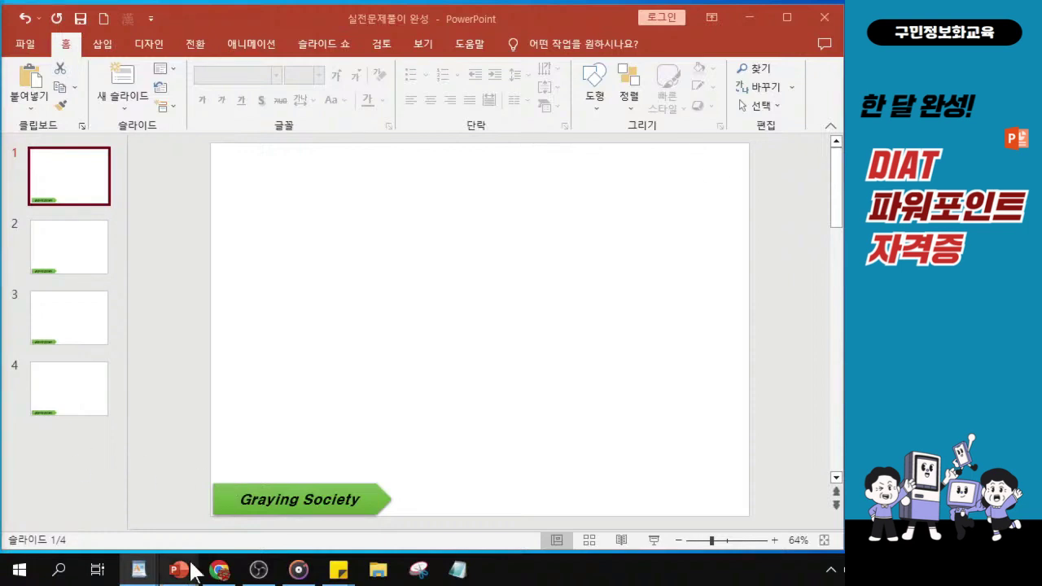
Examine the title shape, star, chevron, picture and text box on the first slide of 실전문제풀이1완성, and return to the working presentation.
{"action": "mouse_move", "coordinate": [177, 567]}
{"action": "left_click", "coordinate": [119, 525]}
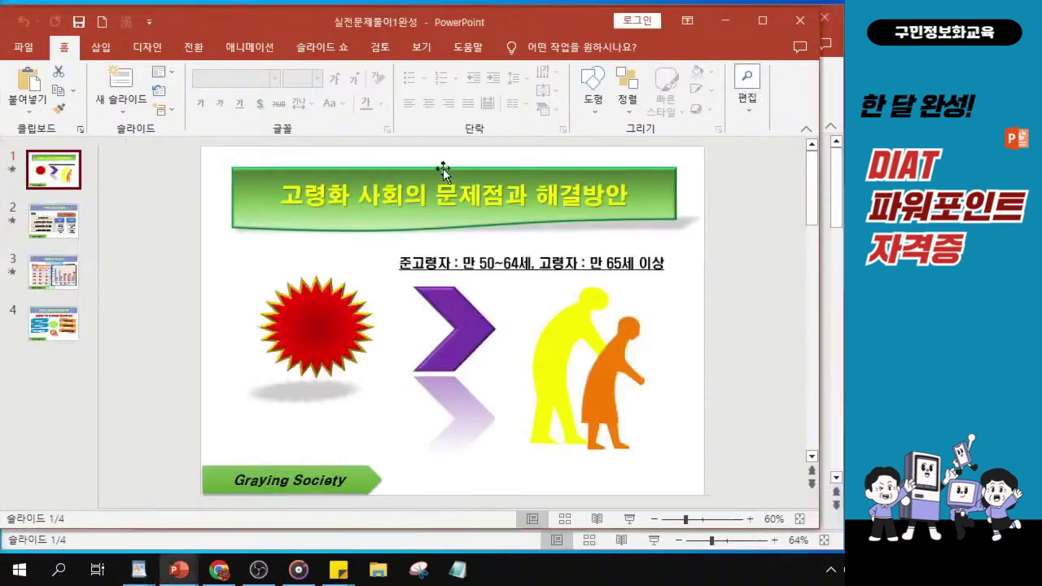
{"action": "left_click", "coordinate": [272, 214]}
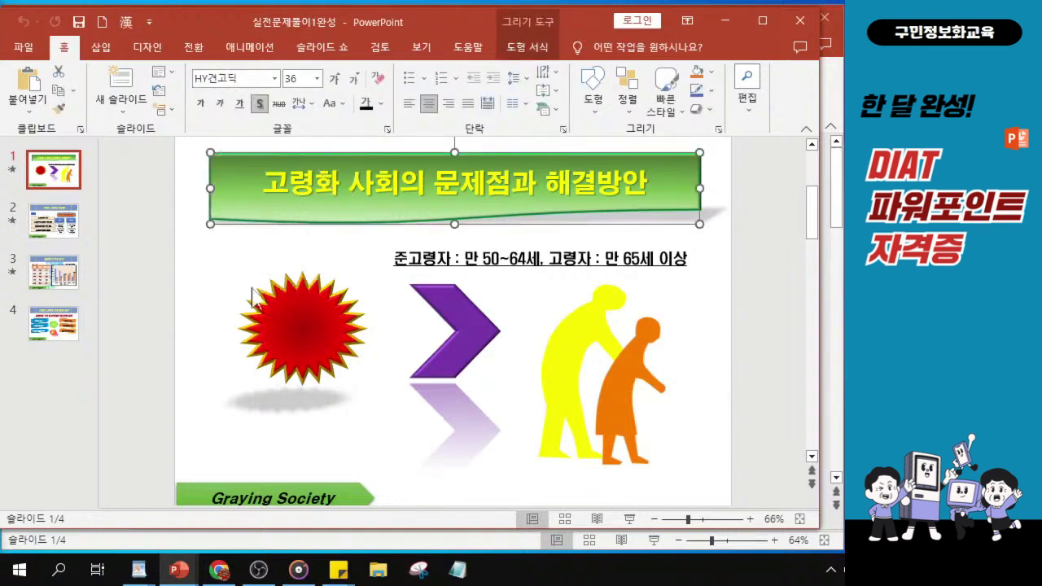
{"action": "left_click", "coordinate": [296, 348]}
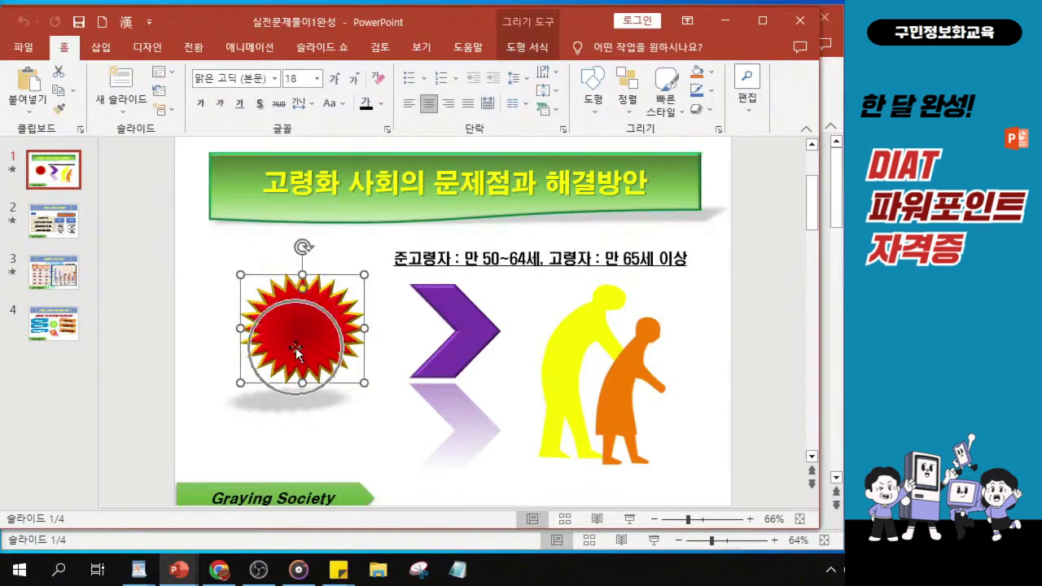
{"action": "left_click", "coordinate": [295, 348]}
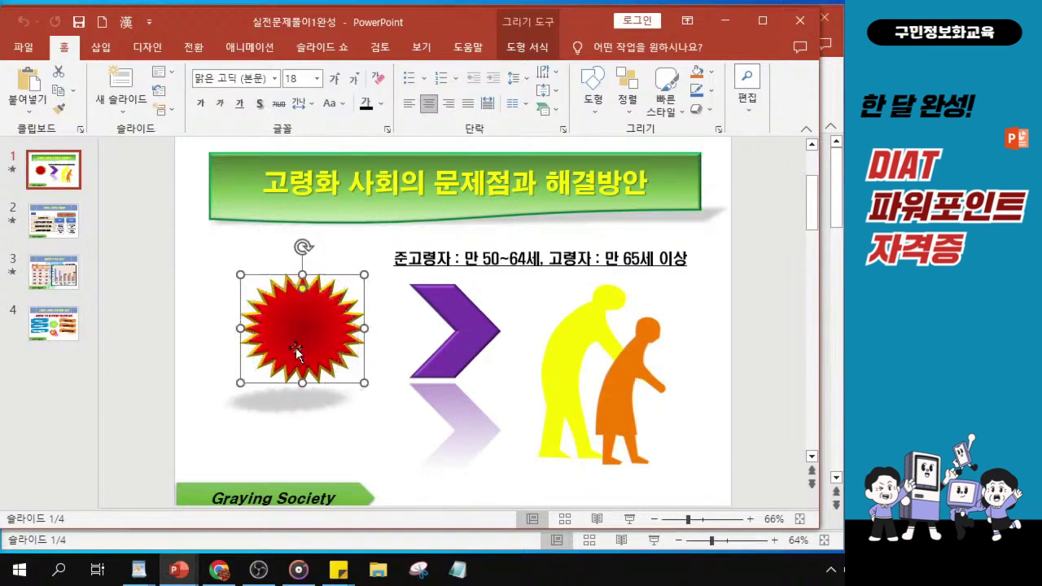
{"action": "left_click", "coordinate": [461, 355]}
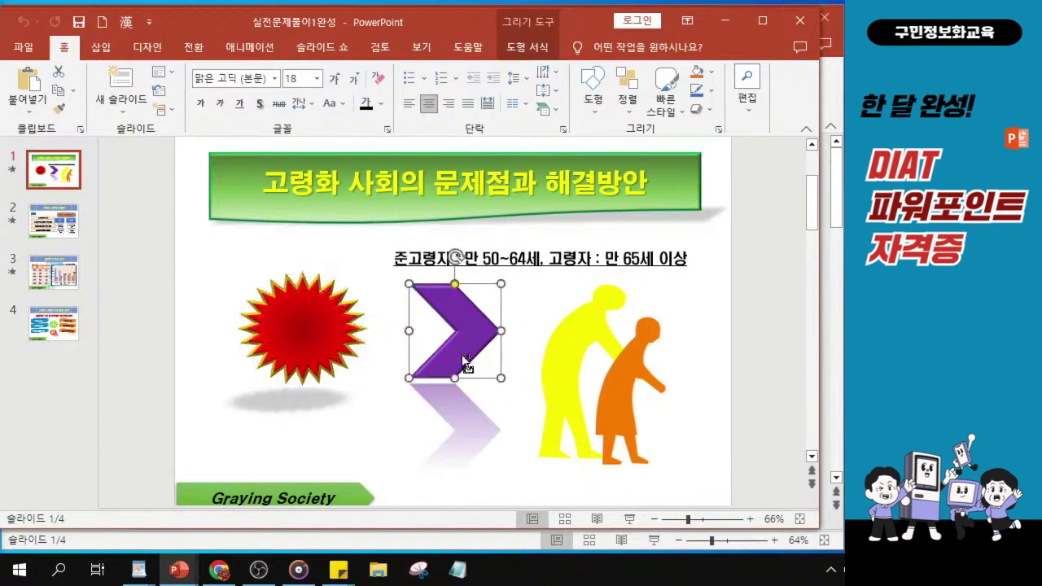
{"action": "left_click", "coordinate": [461, 354]}
{"action": "left_click", "coordinate": [626, 389]}
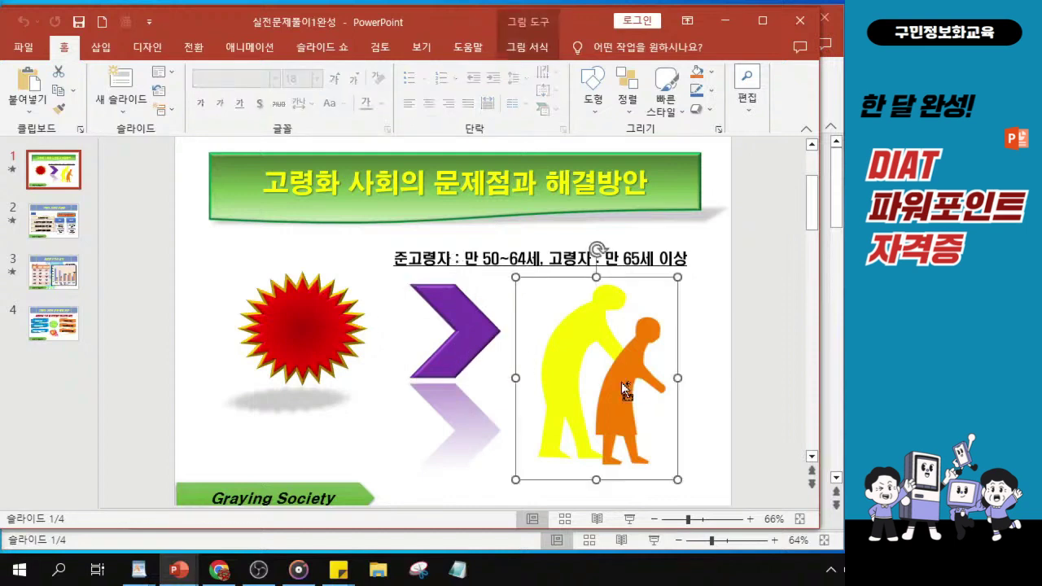
{"action": "left_click", "coordinate": [482, 258]}
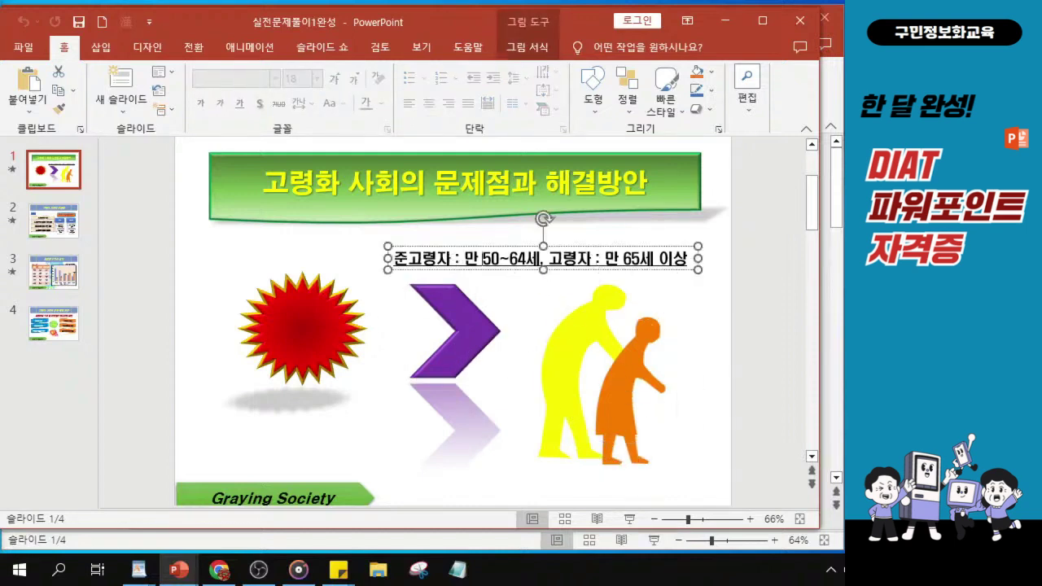
{"action": "key", "text": "ctrl"}
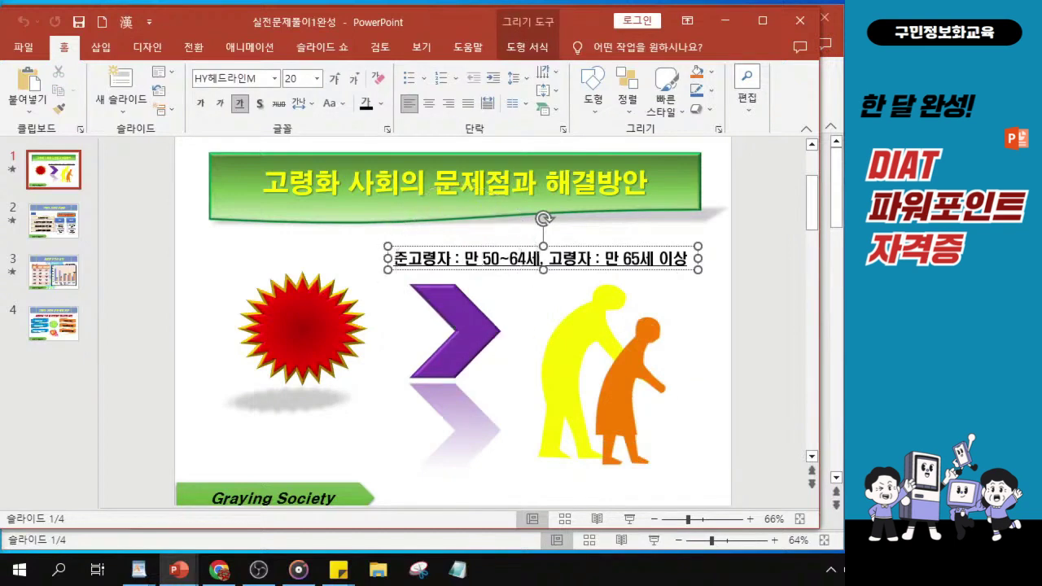
{"action": "key", "text": "ctrl"}
{"action": "left_click", "coordinate": [726, 19]}
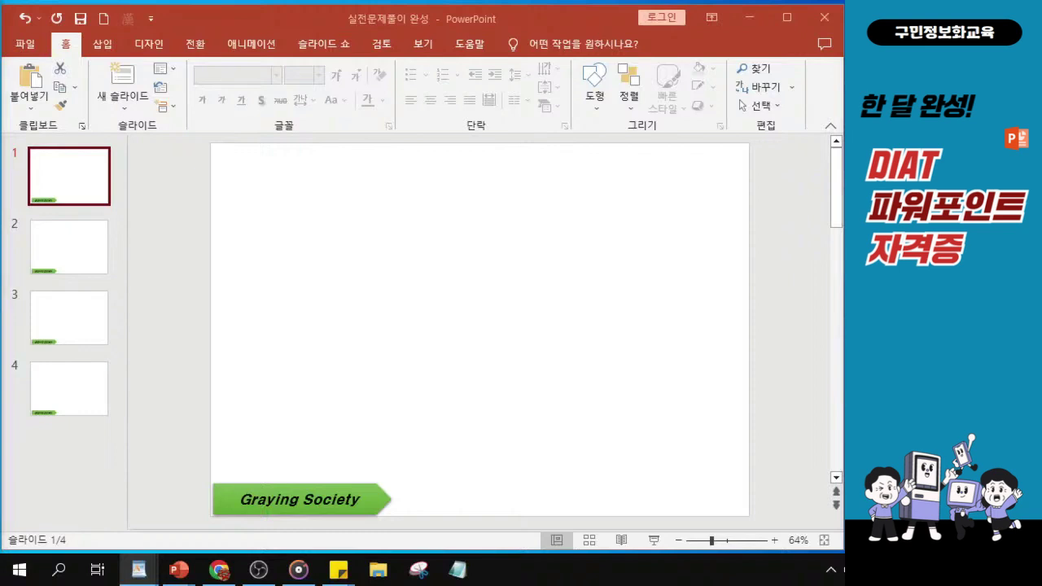
Draw a flowchart document shape about 24.7 cm wide and 3.4 cm high across the upper part of slide 1.
{"action": "left_click", "coordinate": [600, 107]}
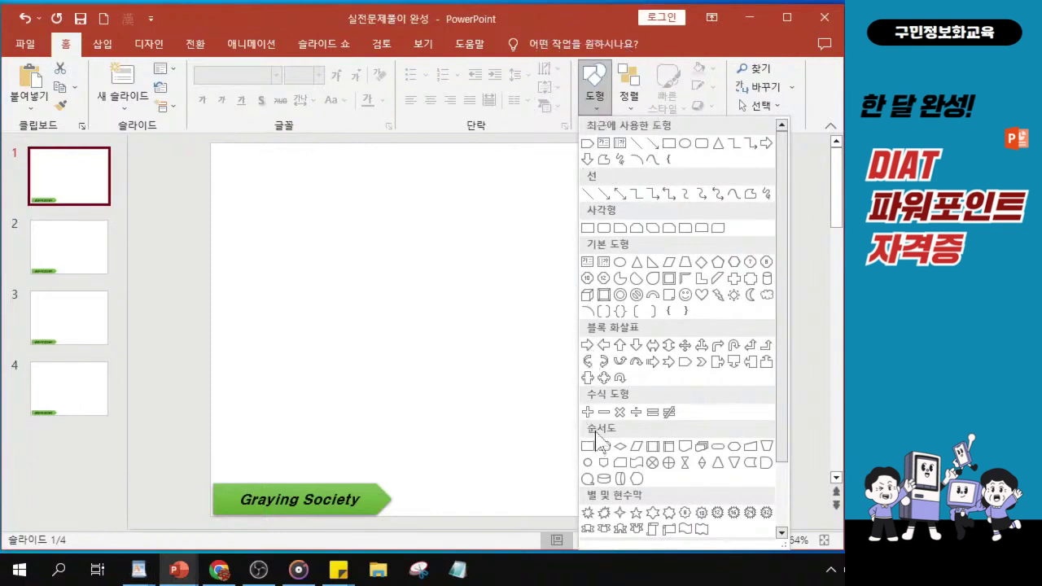
{"action": "left_click_drag", "start_coordinate": [779, 430], "coordinate": [779, 500]}
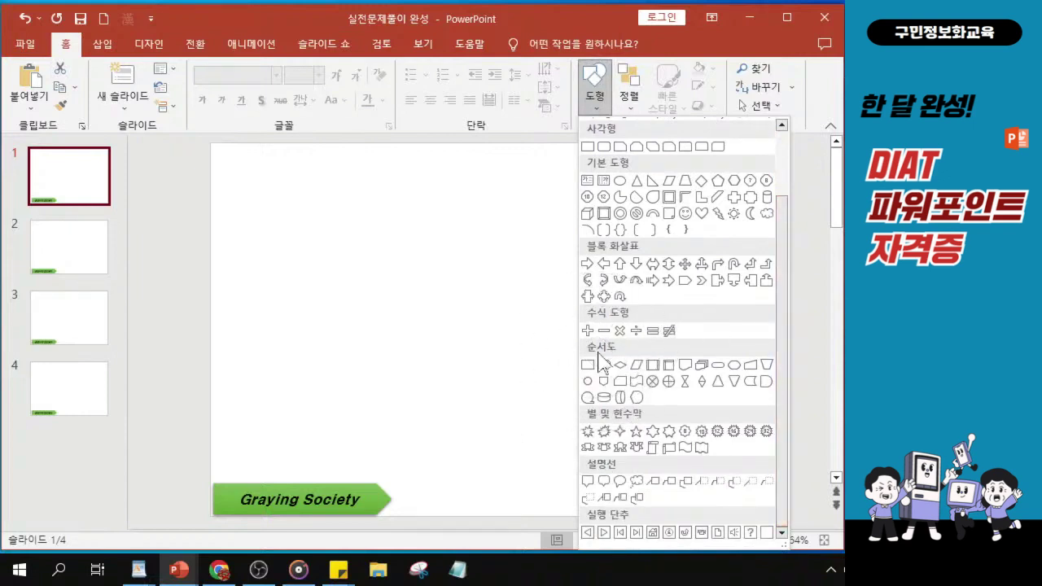
{"action": "left_click", "coordinate": [686, 366]}
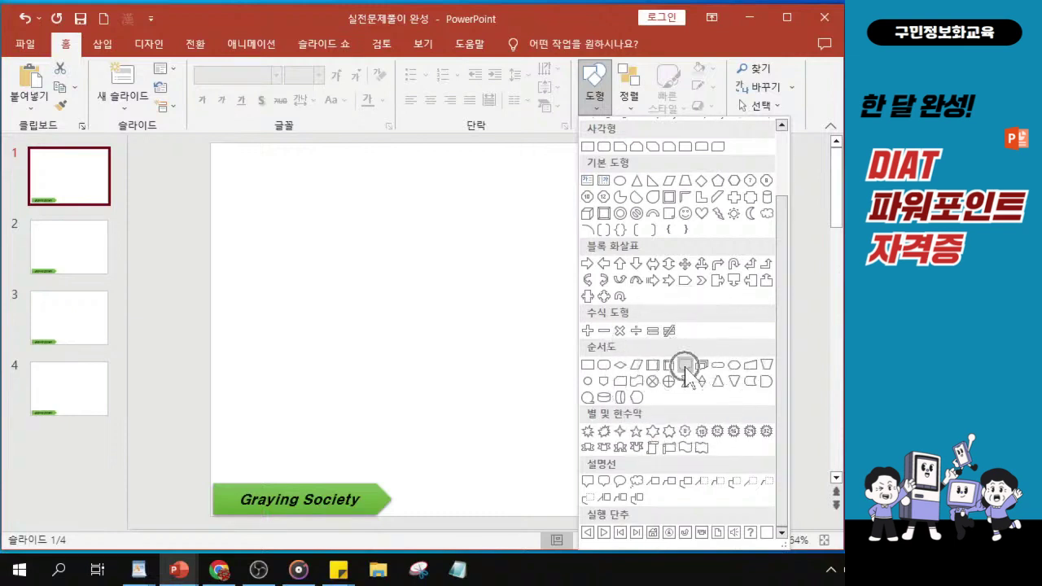
{"action": "left_click", "coordinate": [685, 368]}
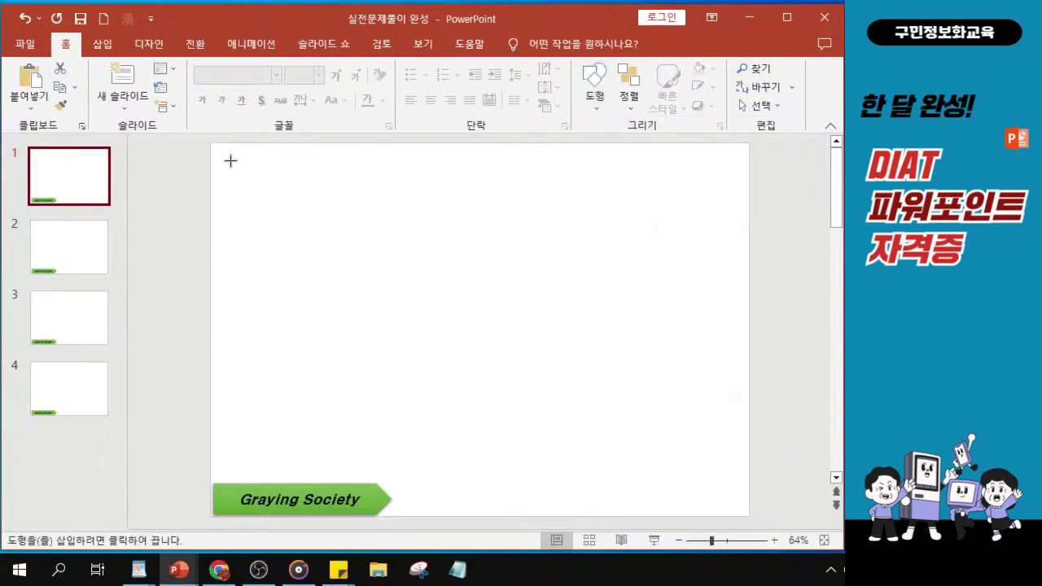
{"action": "left_click_drag", "start_coordinate": [239, 160], "coordinate": [723, 227]}
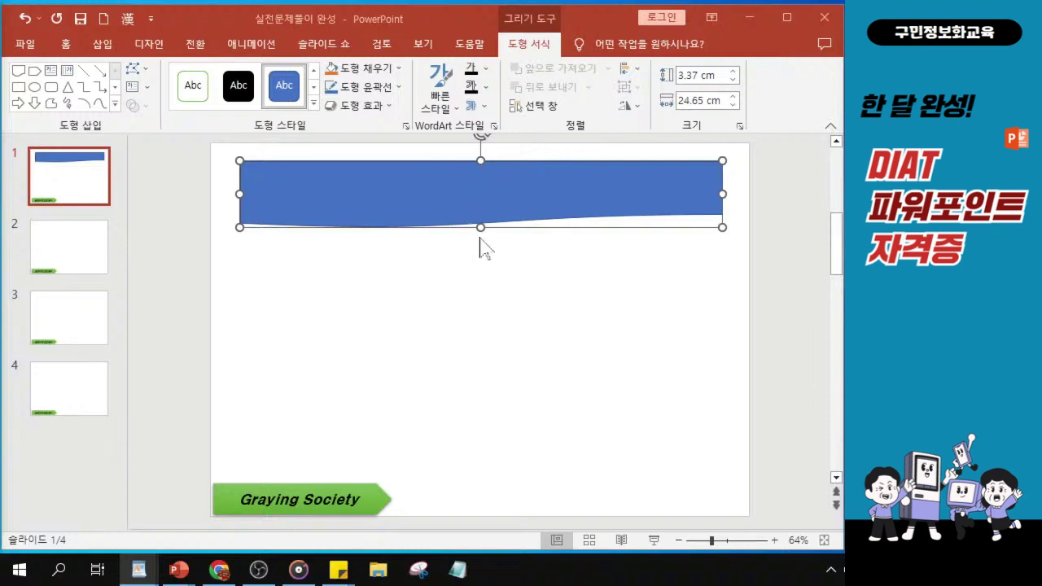
Resize the document shape to about 24 cm wide and 3.7 cm high, pulling in both sides and extending its lower edge.
{"action": "left_click_drag", "start_coordinate": [479, 226], "coordinate": [480, 232]}
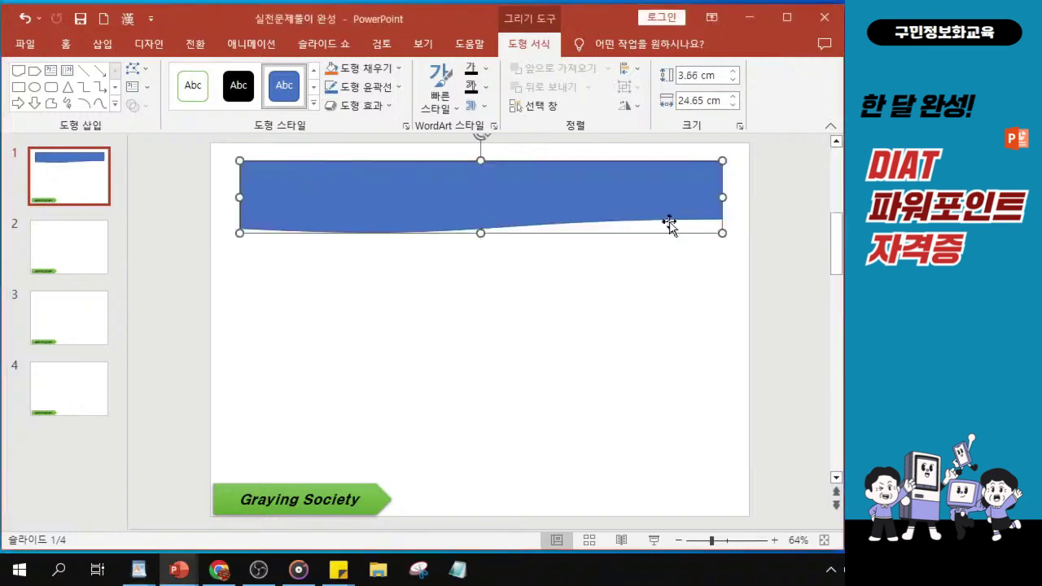
{"action": "left_click_drag", "start_coordinate": [241, 198], "coordinate": [247, 197]}
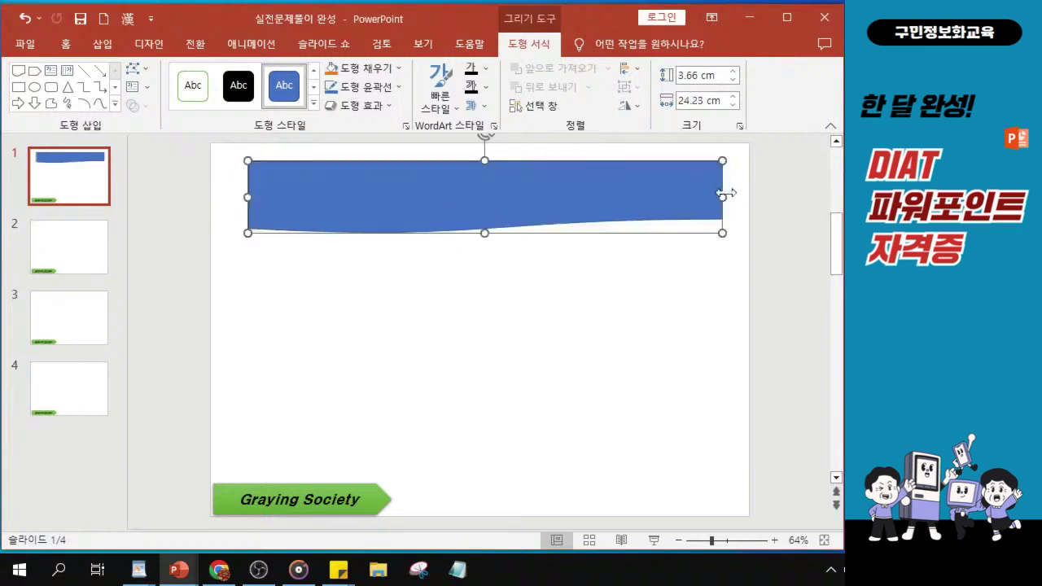
{"action": "left_click_drag", "start_coordinate": [722, 197], "coordinate": [717, 197]}
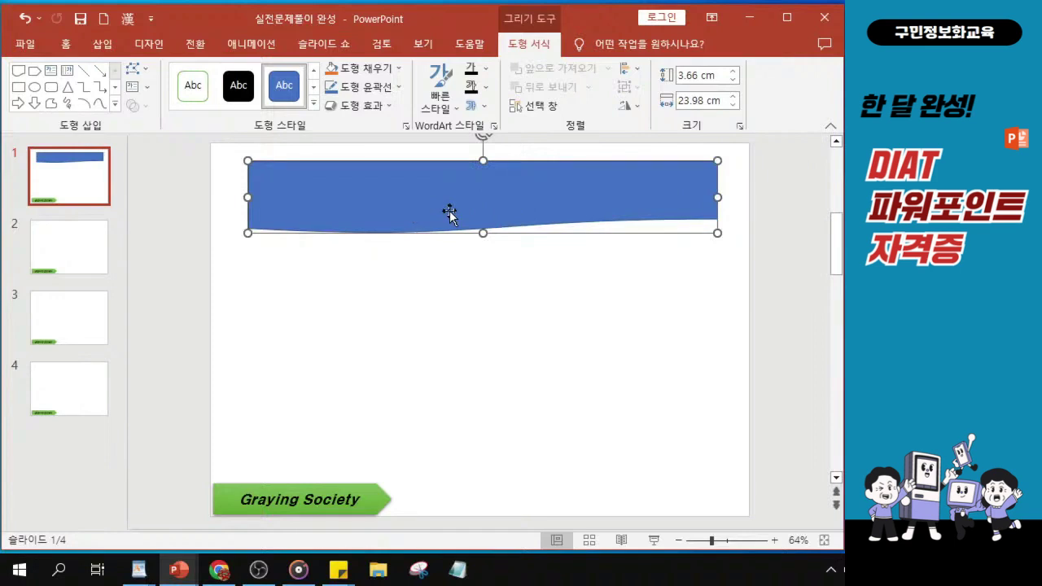
Open the document shape's format settings and change its fill to a gradient (그라데이션 채우기).
{"action": "right_click", "coordinate": [384, 187]}
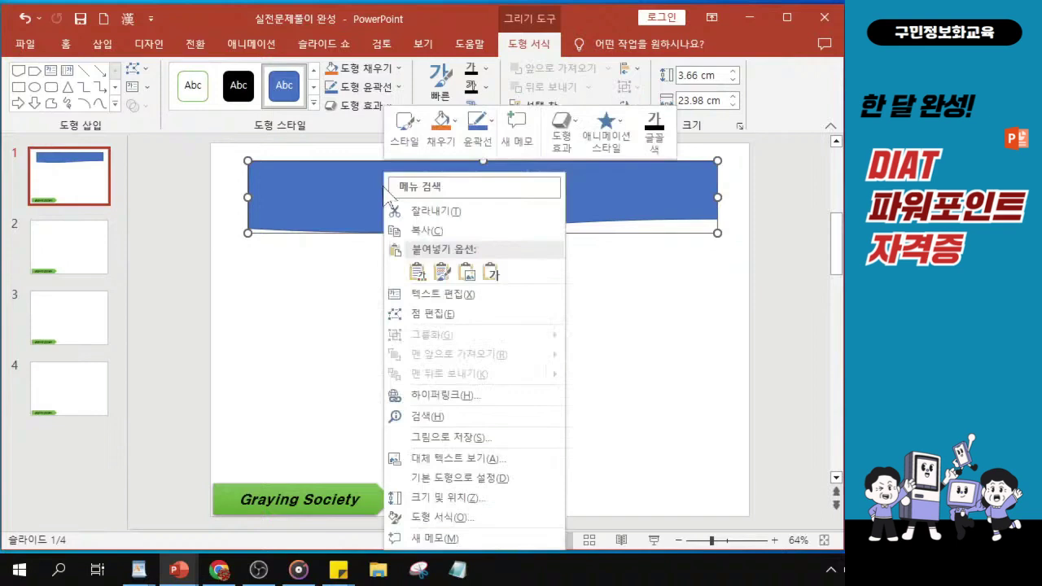
{"action": "left_click", "coordinate": [440, 519]}
{"action": "left_click", "coordinate": [457, 515]}
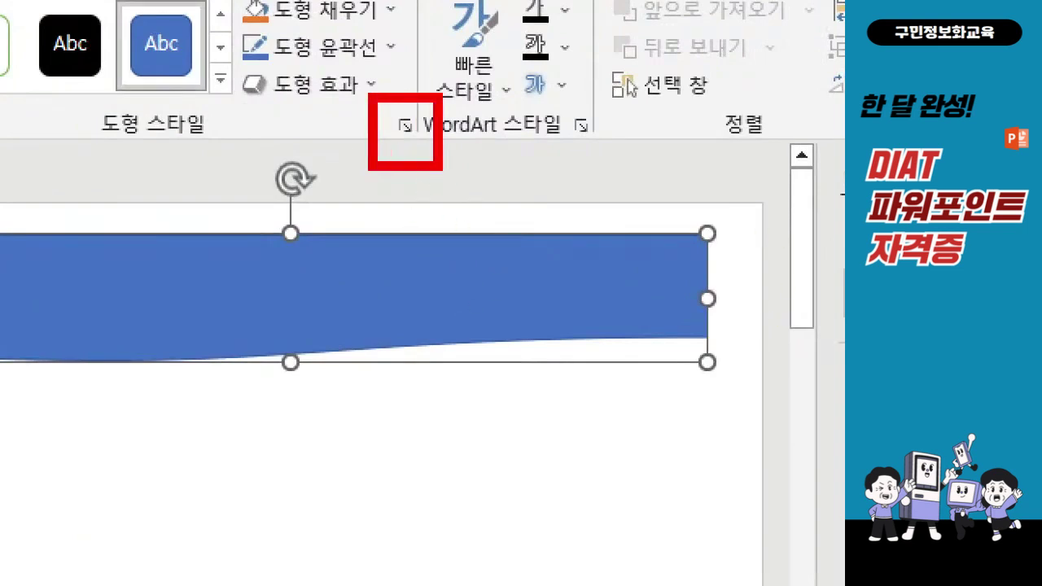
{"action": "left_click", "coordinate": [405, 125]}
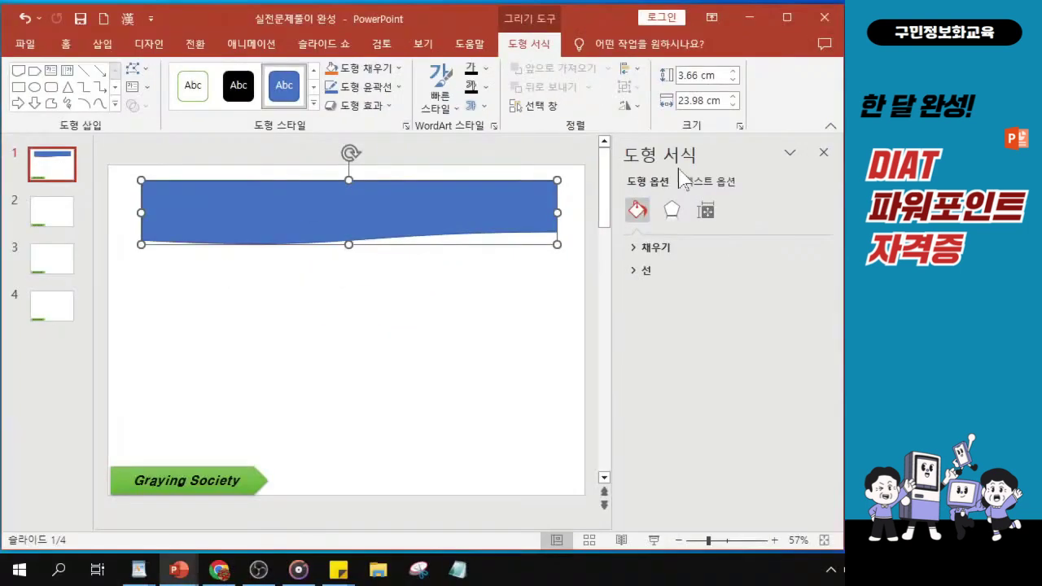
{"action": "left_click", "coordinate": [633, 249]}
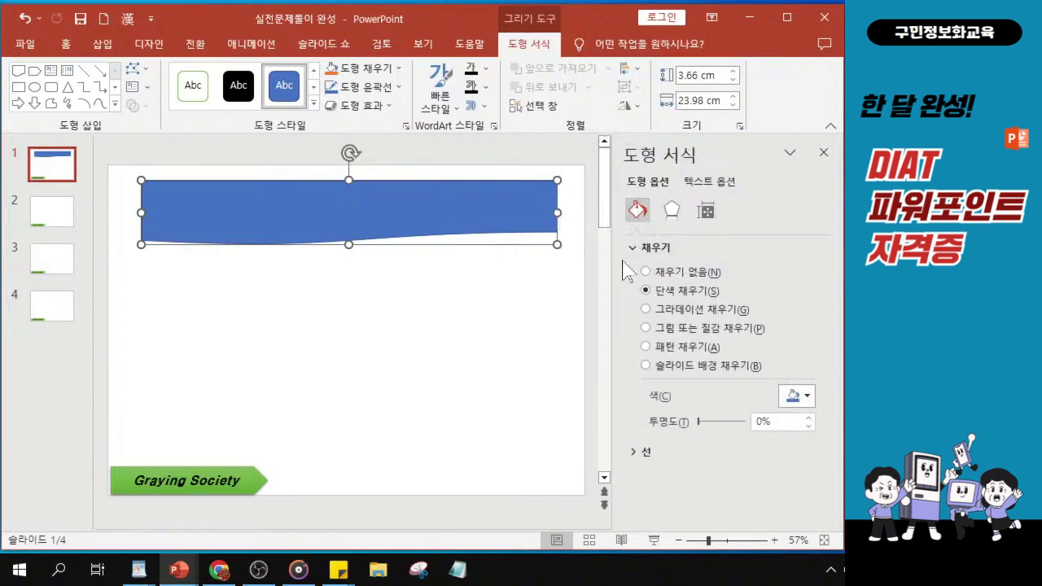
{"action": "left_click", "coordinate": [646, 310]}
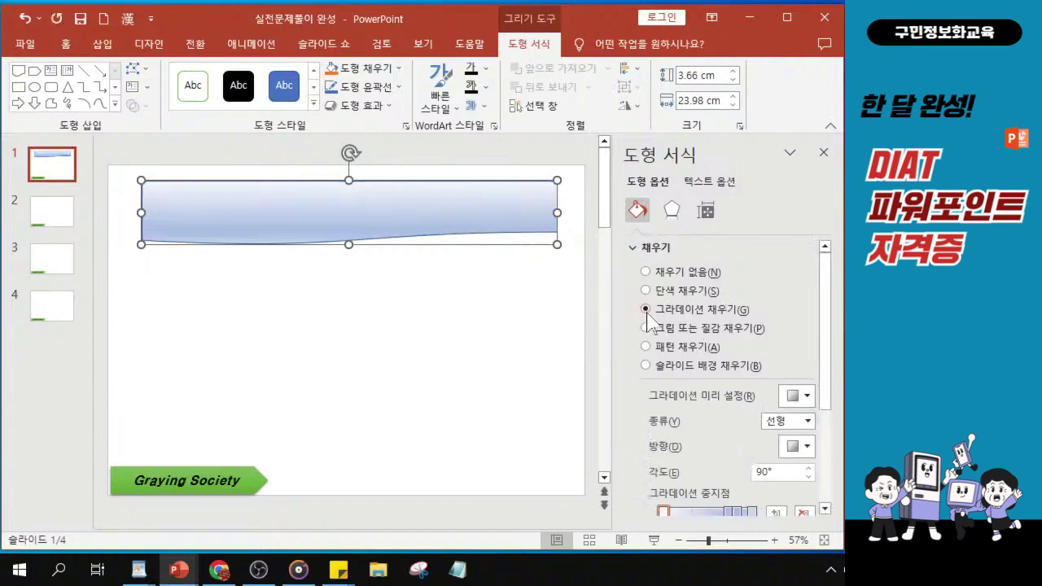
{"action": "left_click_drag", "start_coordinate": [396, 25], "coordinate": [147, 21]}
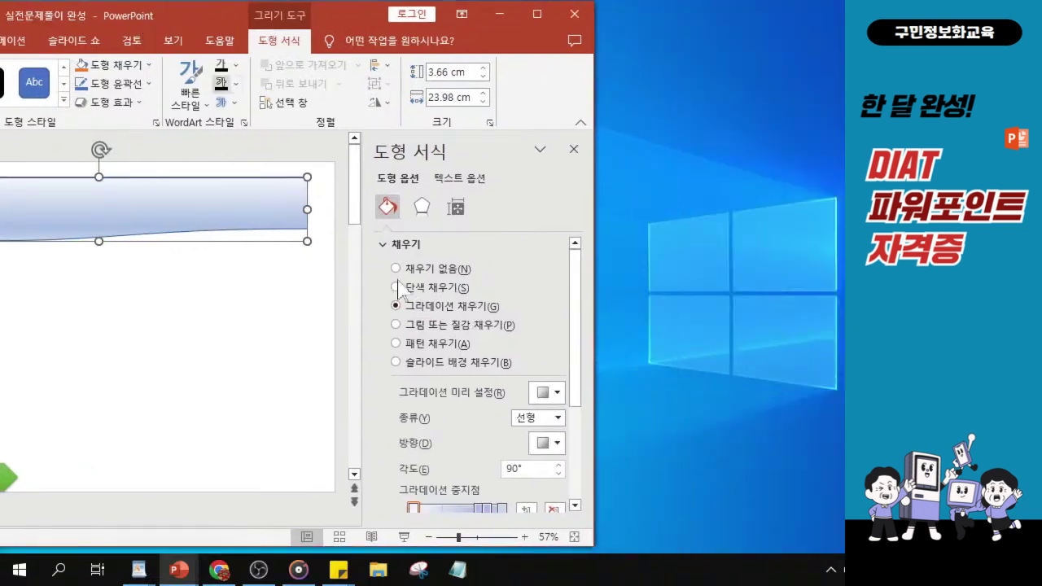
{"action": "left_click", "coordinate": [422, 307]}
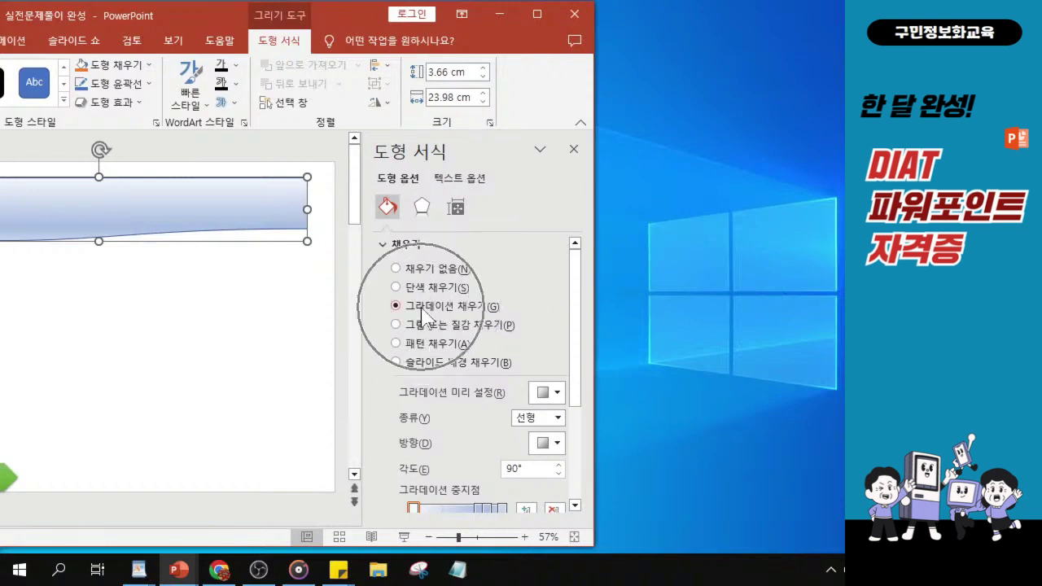
Apply the green bottom spotlight preset gradient (아래쪽 스포트라이트) of accent color 6 to the document shape.
{"action": "left_click", "coordinate": [545, 393]}
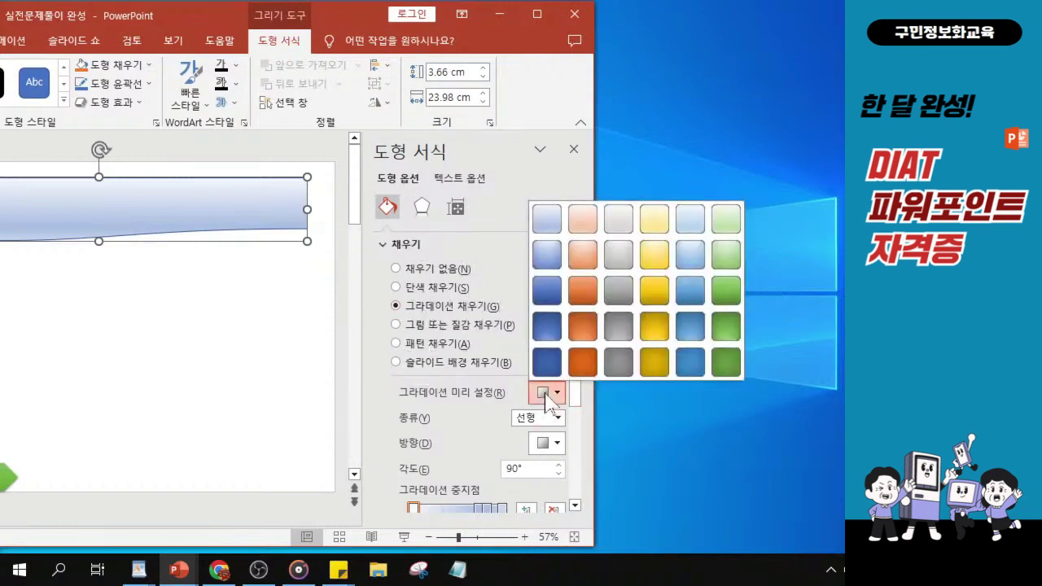
{"action": "left_click", "coordinate": [546, 395]}
{"action": "left_click", "coordinate": [545, 395]}
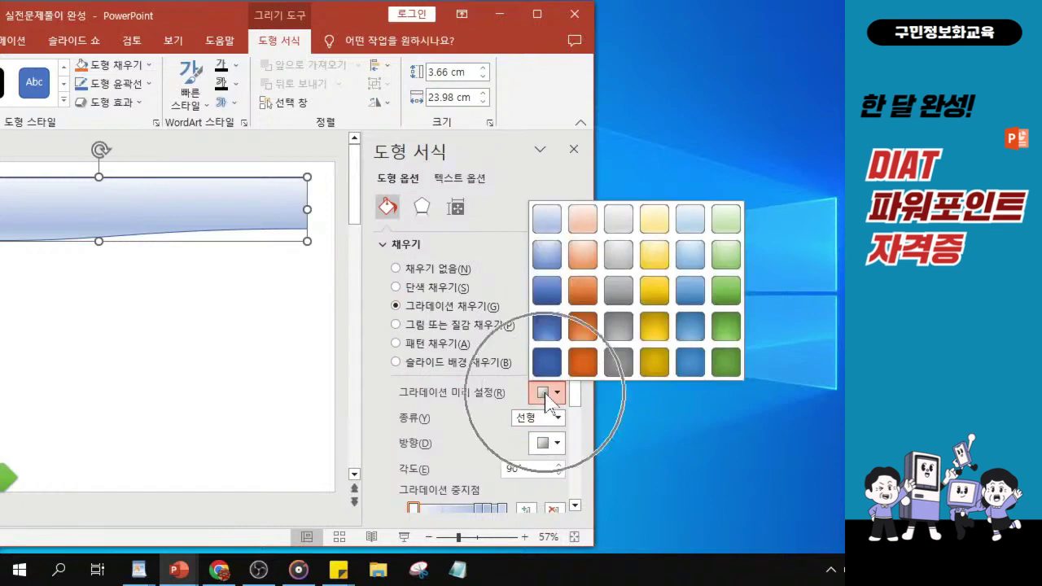
{"action": "left_click", "coordinate": [545, 395]}
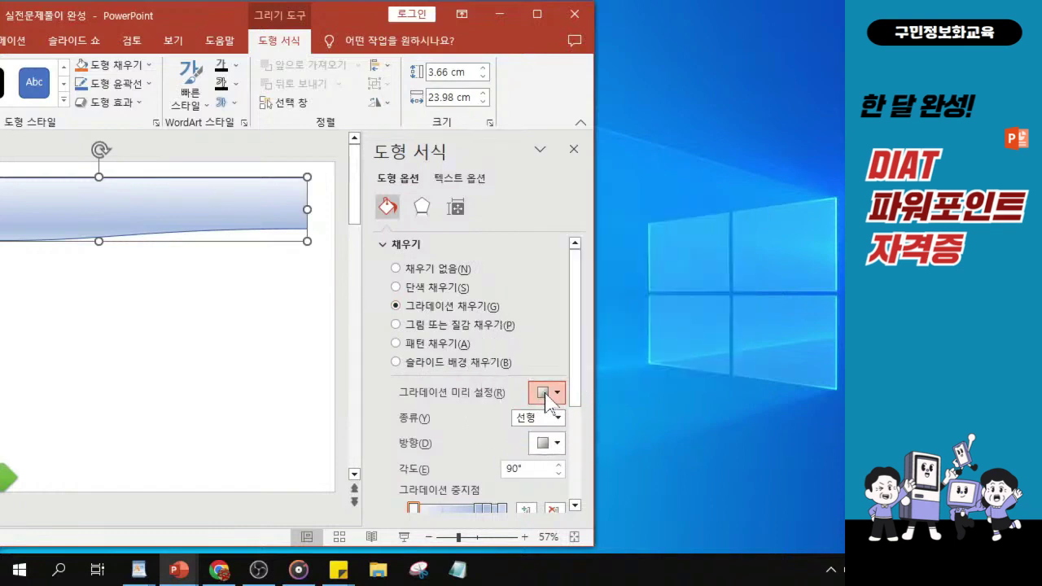
{"action": "left_click", "coordinate": [546, 395]}
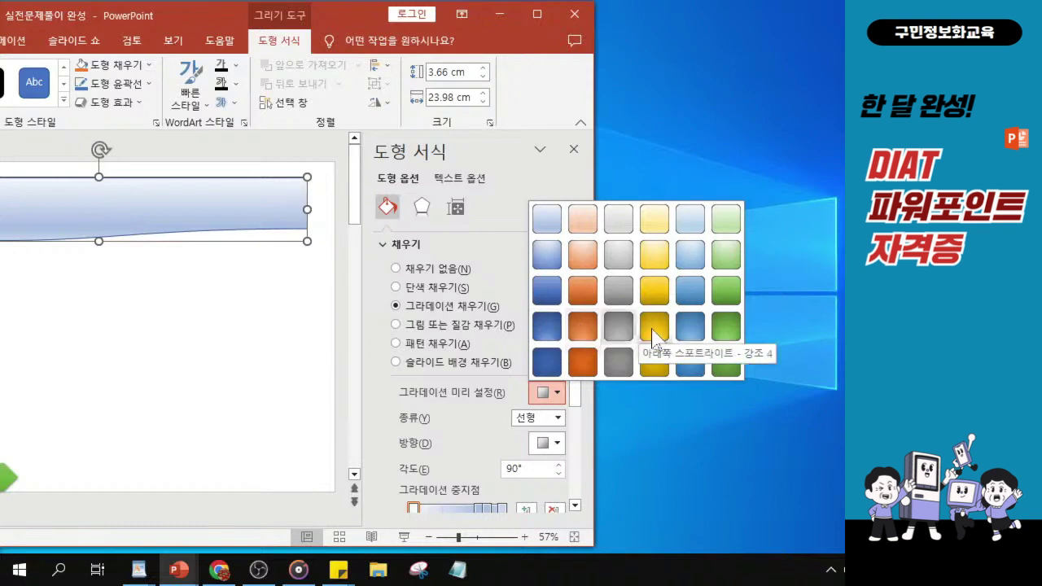
{"action": "left_click", "coordinate": [729, 328]}
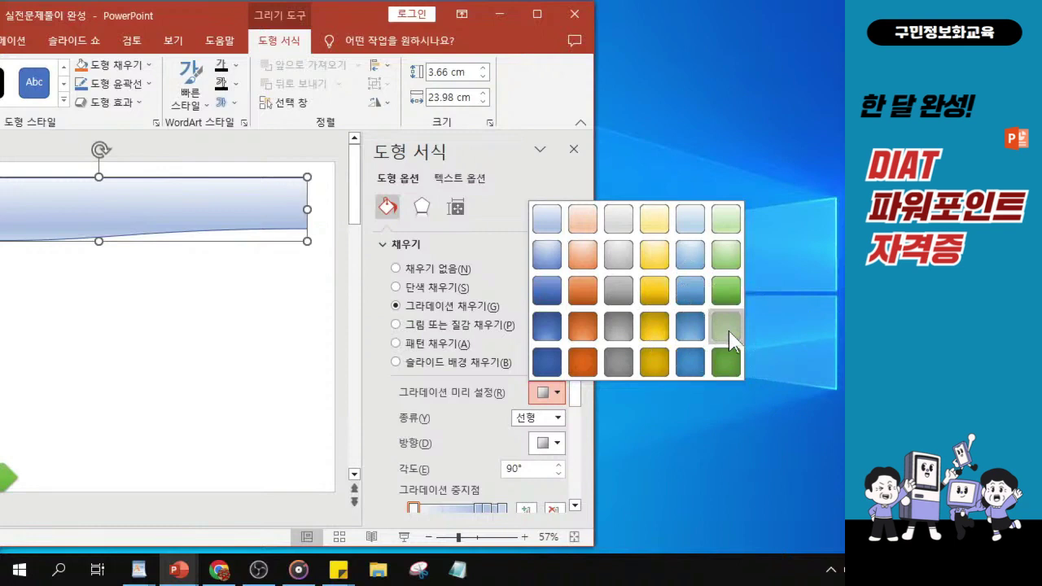
{"action": "left_click", "coordinate": [727, 327]}
Set the document shape's gradient type to linear (선형).
{"action": "left_click", "coordinate": [558, 418]}
{"action": "left_click", "coordinate": [554, 431]}
{"action": "left_click", "coordinate": [558, 425]}
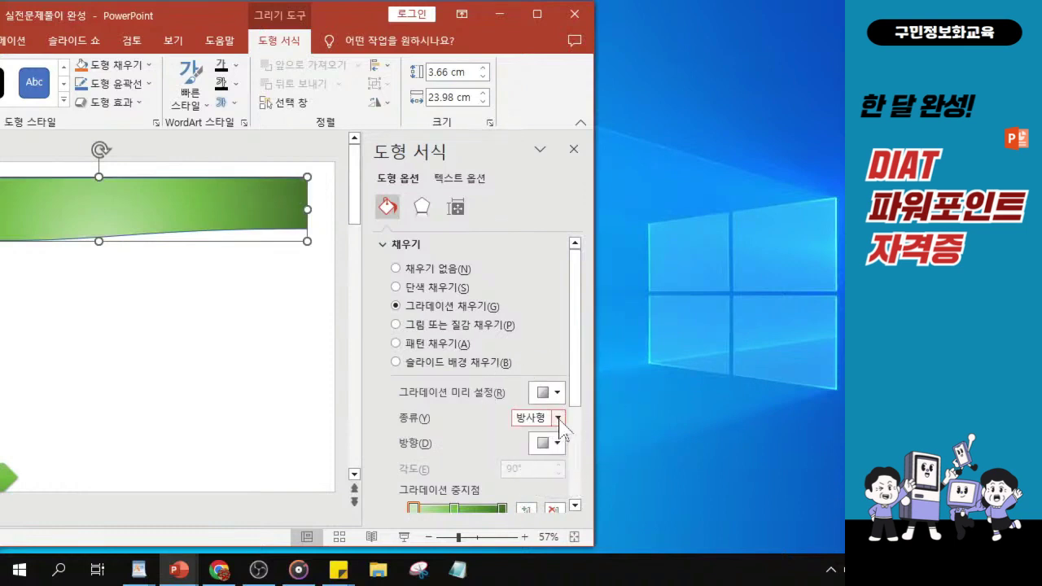
{"action": "left_click", "coordinate": [560, 420]}
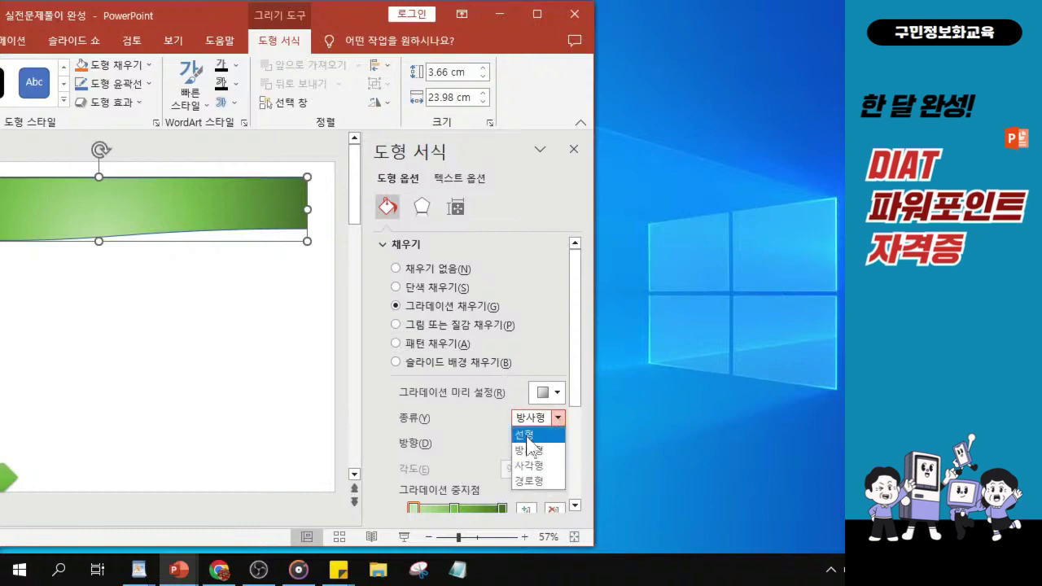
{"action": "left_click", "coordinate": [526, 438]}
{"action": "left_click", "coordinate": [526, 437]}
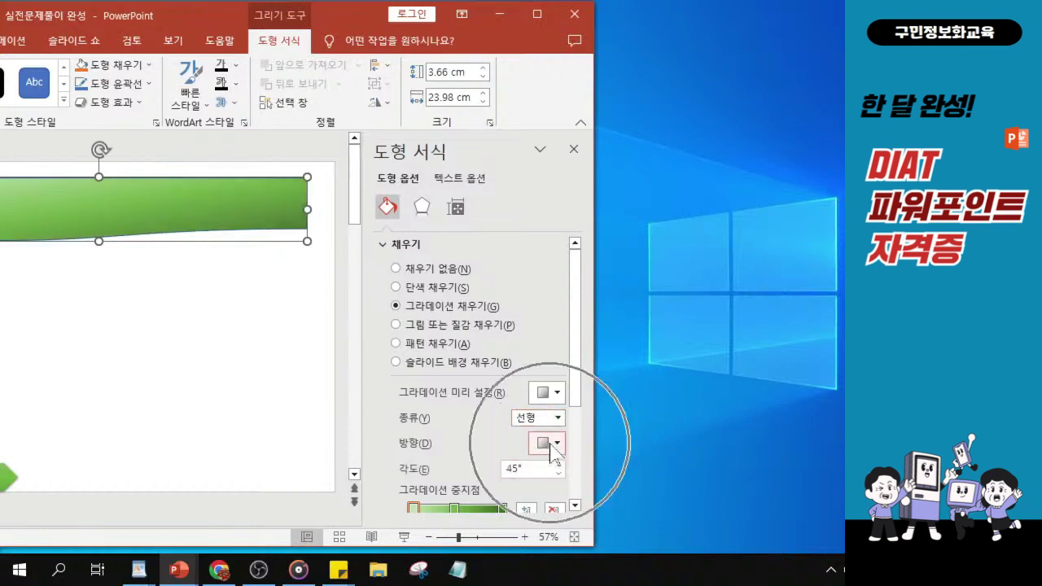
Set the document shape's linear gradient direction to upward, at a 270° angle.
{"action": "left_click", "coordinate": [554, 448]}
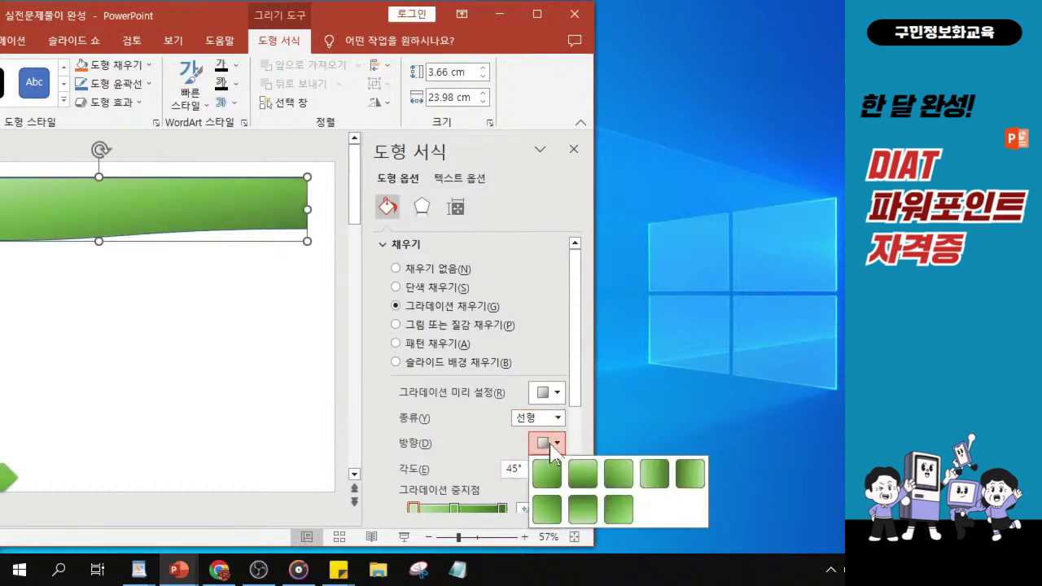
{"action": "left_click", "coordinate": [584, 512]}
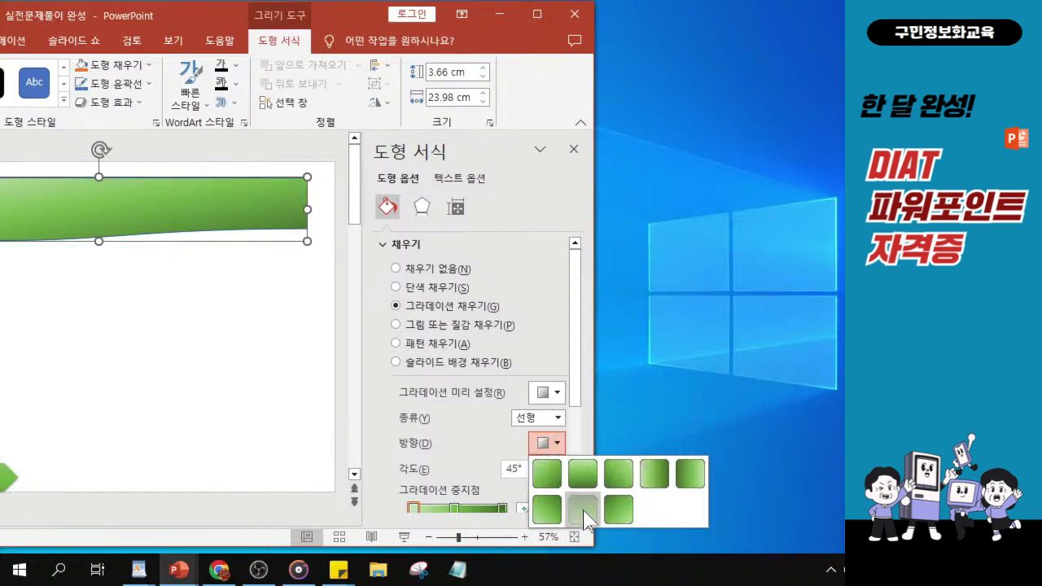
{"action": "left_click", "coordinate": [584, 511]}
{"action": "left_click", "coordinate": [585, 513]}
{"action": "left_click_drag", "start_coordinate": [151, 17], "coordinate": [401, 24]}
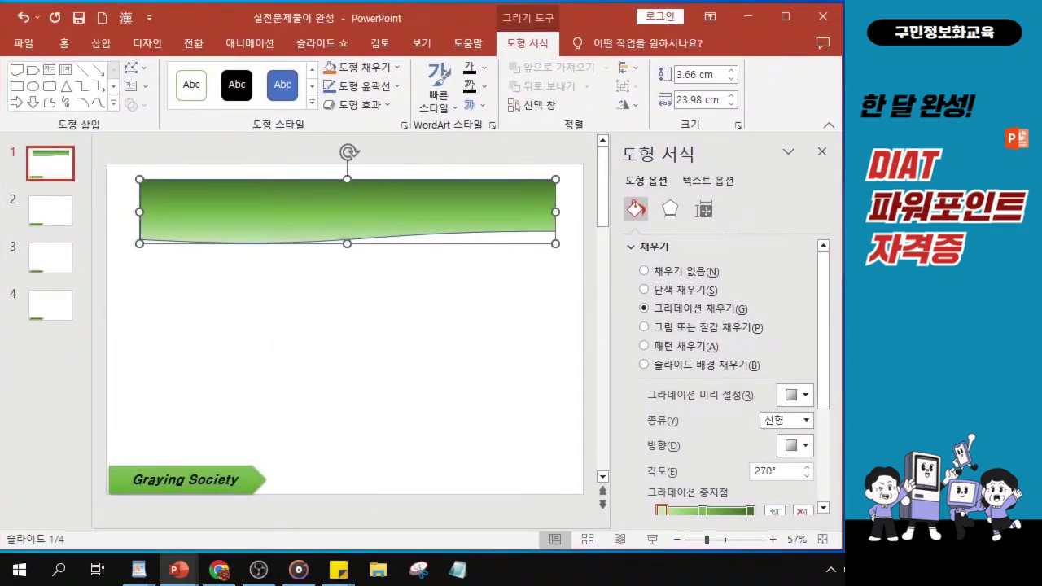
Color the document shape's solid outline (실선) with the standard green.
{"action": "left_click", "coordinate": [138, 570]}
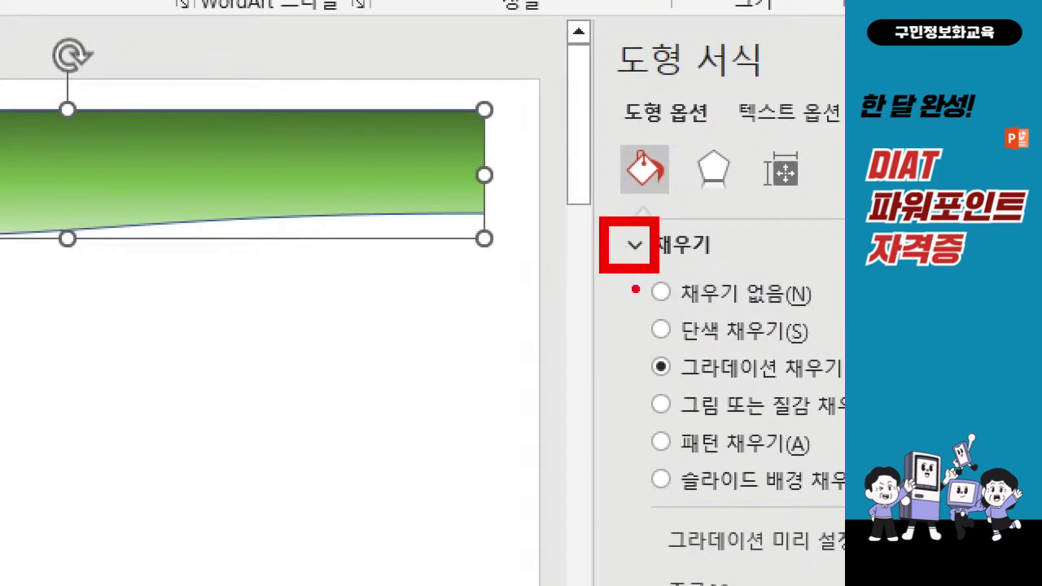
{"action": "key", "text": "Escape"}
{"action": "key", "text": "ctrl"}
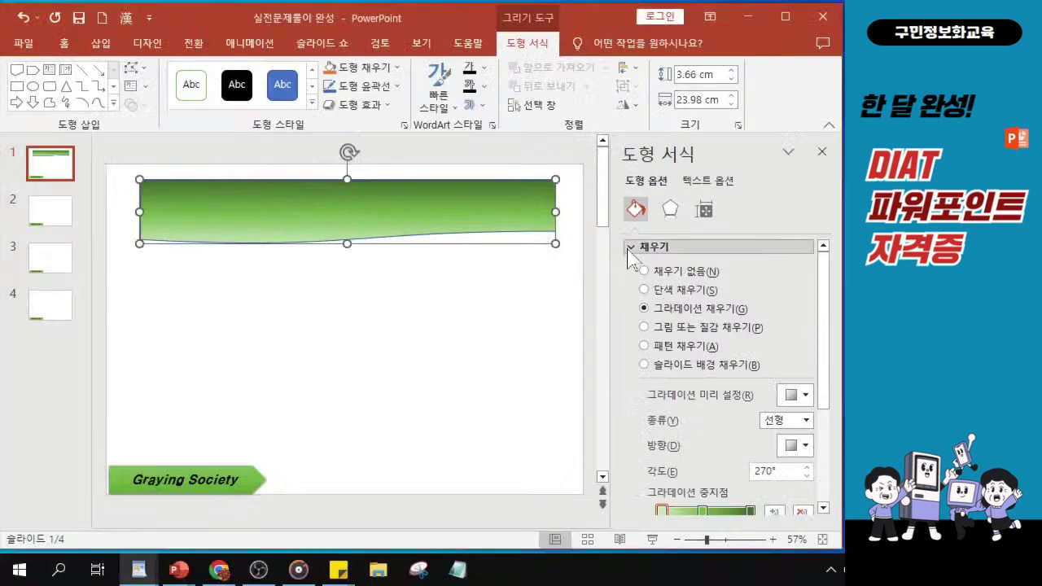
{"action": "left_click", "coordinate": [632, 247]}
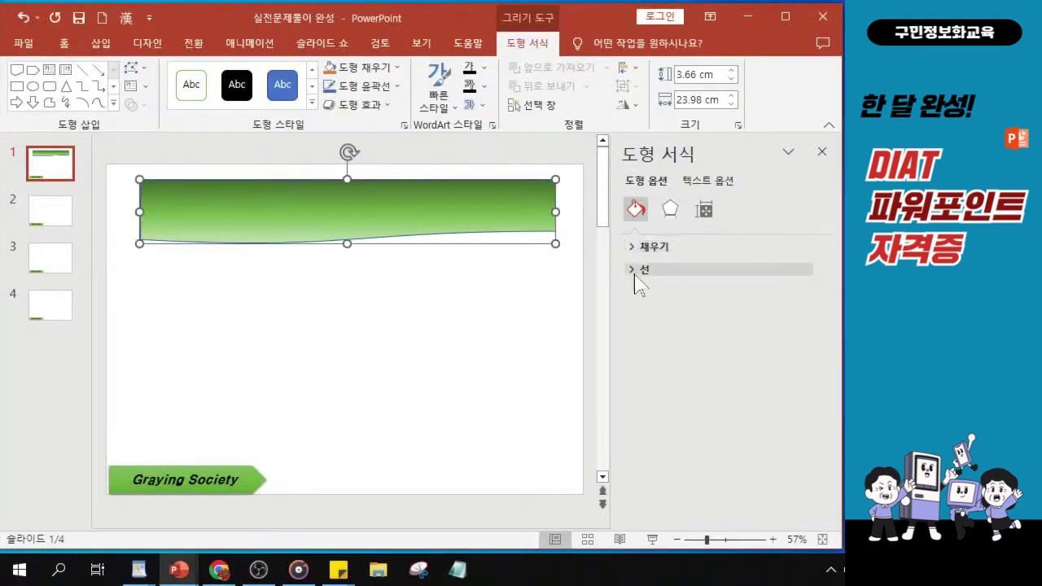
{"action": "key", "text": "ctrl"}
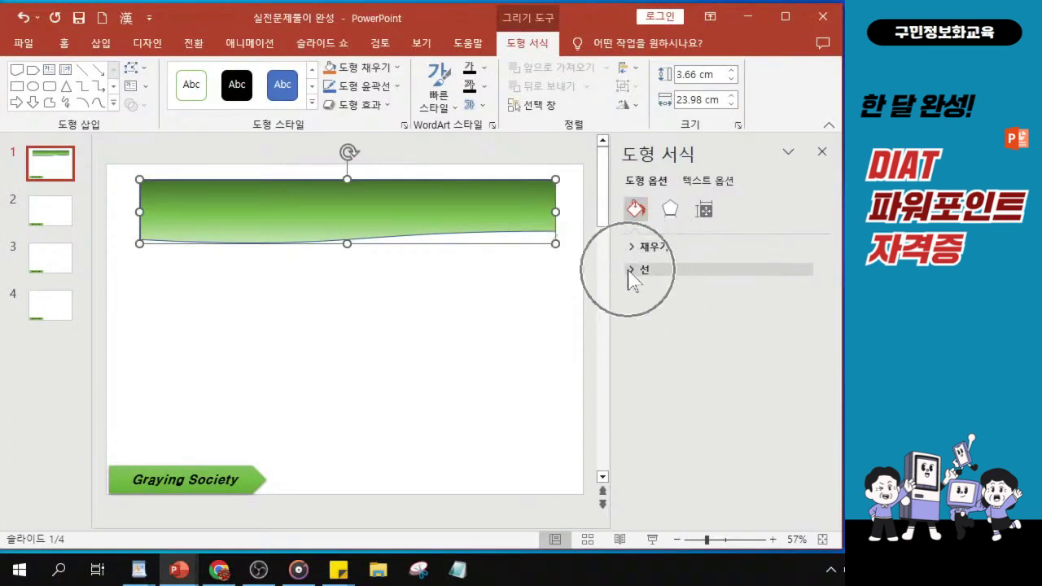
{"action": "left_click", "coordinate": [630, 270]}
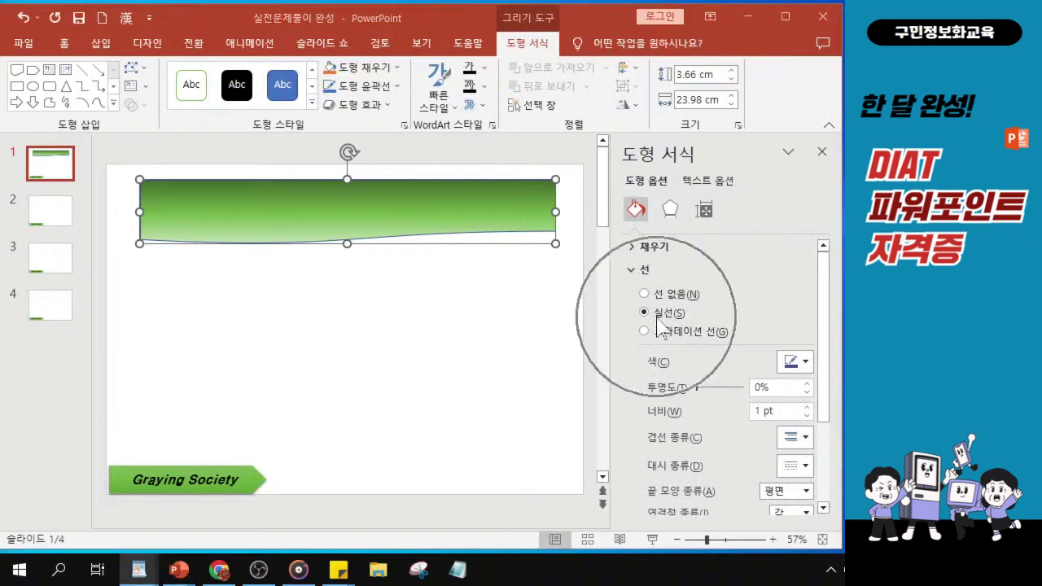
{"action": "left_click", "coordinate": [796, 364]}
{"action": "left_click_drag", "start_coordinate": [460, 25], "coordinate": [299, 31]}
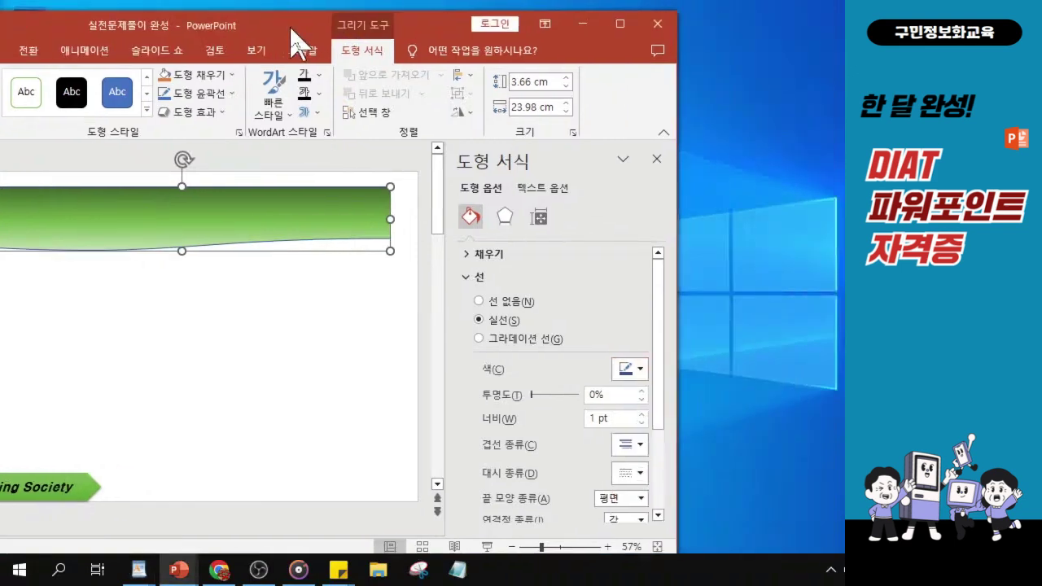
{"action": "left_click", "coordinate": [629, 368]}
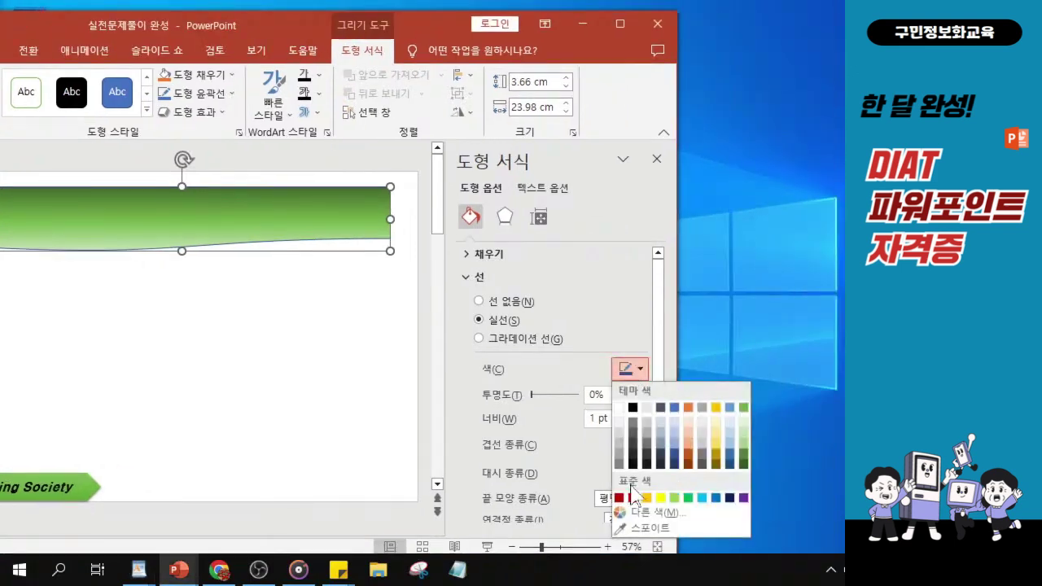
{"action": "left_click", "coordinate": [688, 498]}
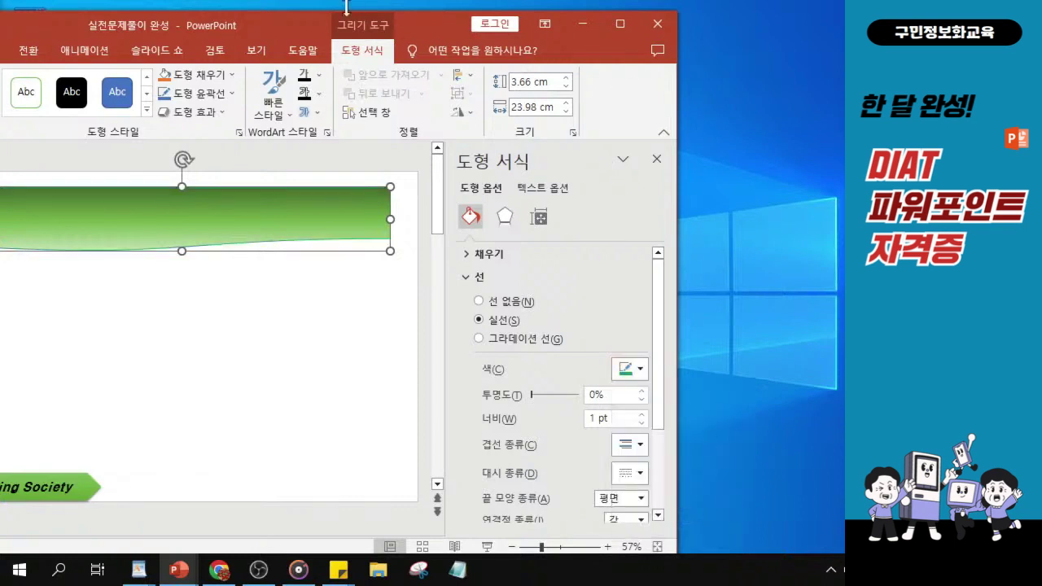
Set the document shape's outline width to 3 pt with the plain single-line compound type (겹선 종류).
{"action": "left_click_drag", "start_coordinate": [438, 28], "coordinate": [441, 22]}
{"action": "left_click", "coordinate": [598, 412]}
{"action": "key", "text": "BackSpace"}
{"action": "type", "text": "3"}
{"action": "key", "text": "Return"}
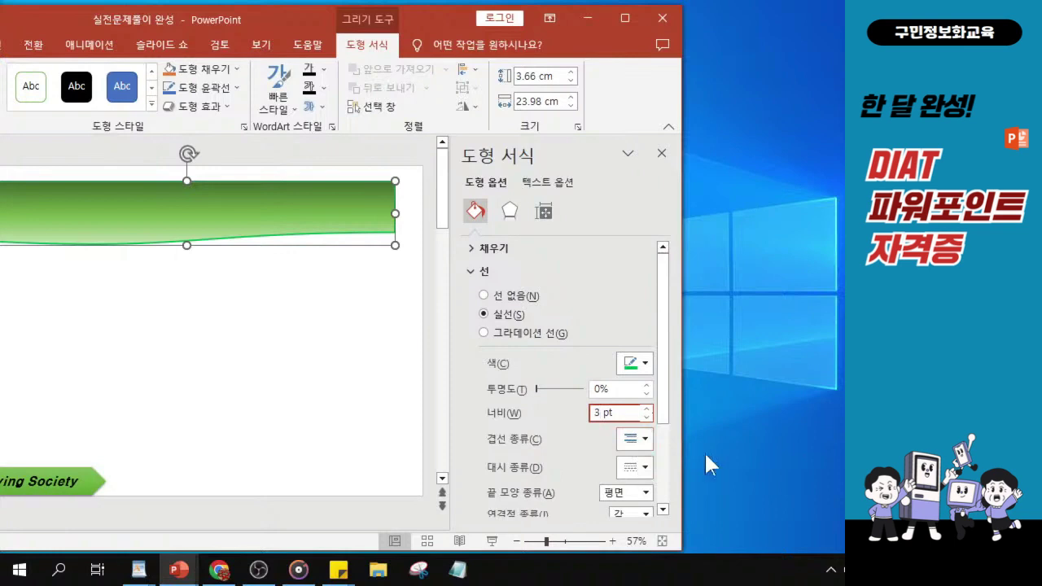
{"action": "left_click", "coordinate": [632, 440]}
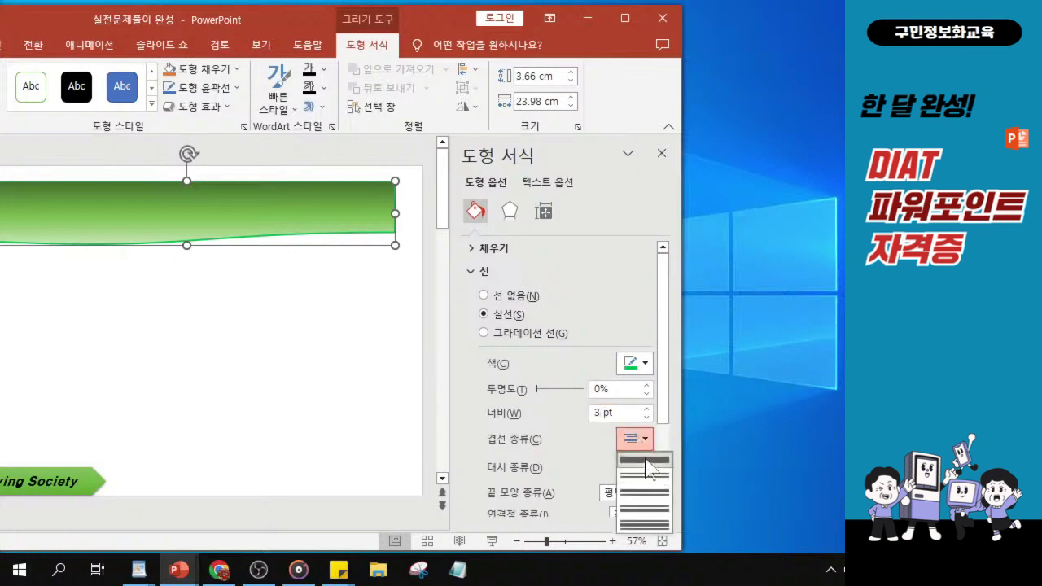
{"action": "left_click", "coordinate": [645, 460]}
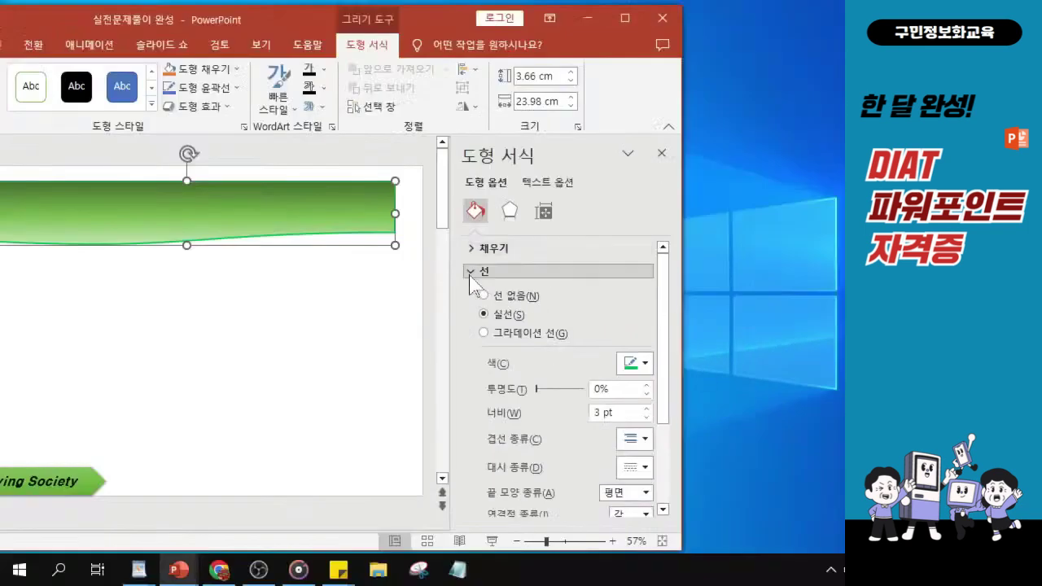
{"action": "key", "text": "ctrl"}
{"action": "key", "text": "ctrl"}
{"action": "key", "text": "ctrl"}
{"action": "key", "text": "ctrl"}
{"action": "key", "text": "ctrl"}
{"action": "key", "text": "ctrl"}
{"action": "key", "text": "ctrl"}
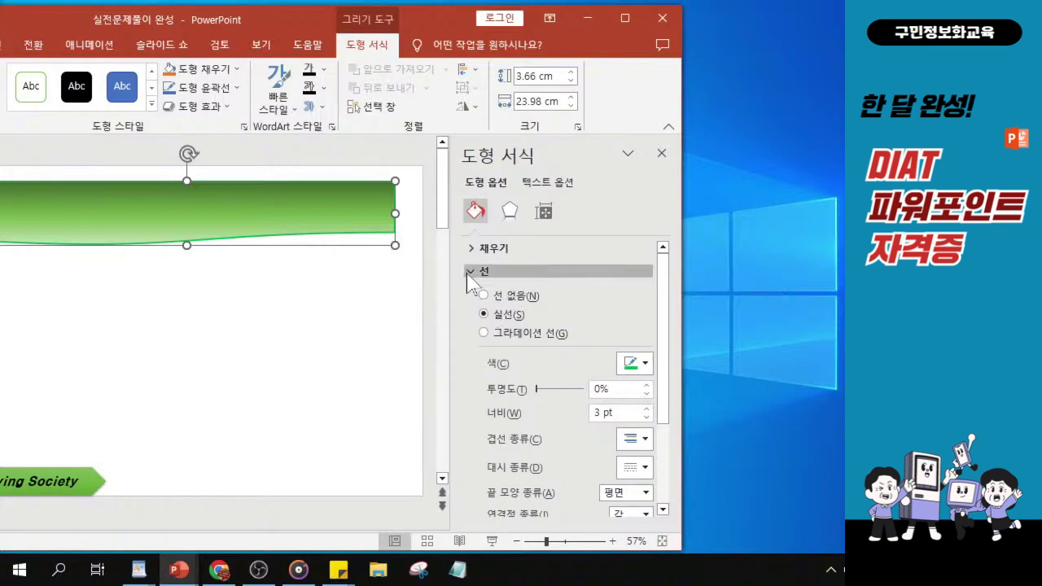
{"action": "left_click", "coordinate": [471, 274]}
{"action": "key", "text": "ctrl"}
{"action": "key", "text": "ctrl"}
{"action": "key", "text": "ctrl"}
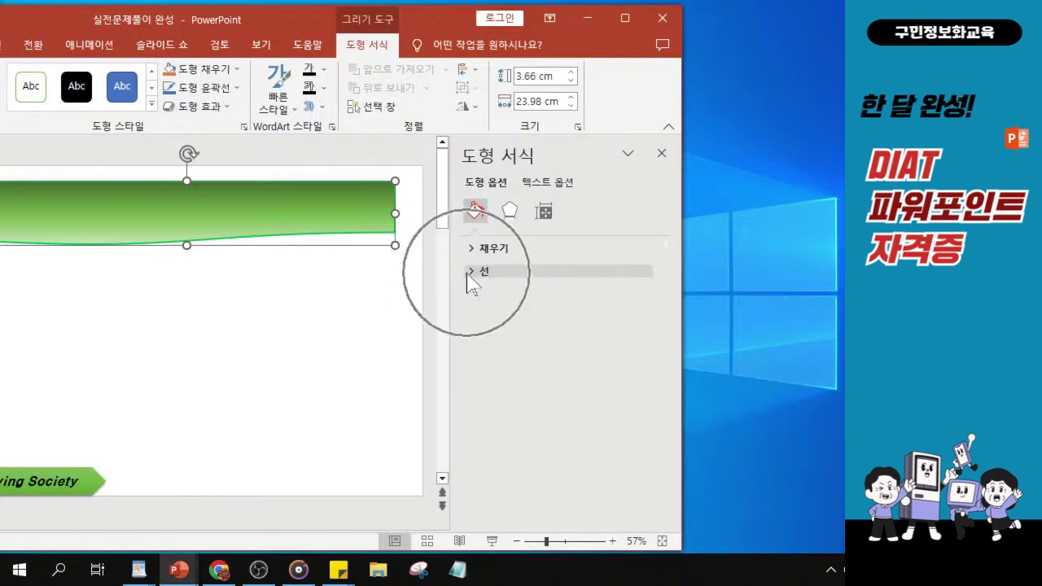
{"action": "double_click", "coordinate": [316, 18]}
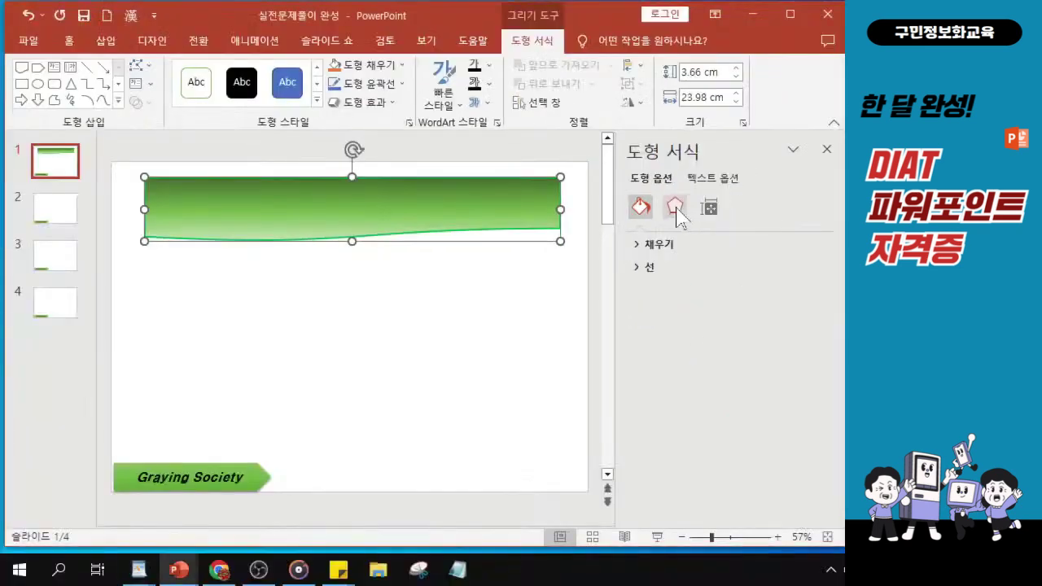
Apply the upper-right perspective (원근감) shadow preset to the document shape.
{"action": "left_click", "coordinate": [674, 209]}
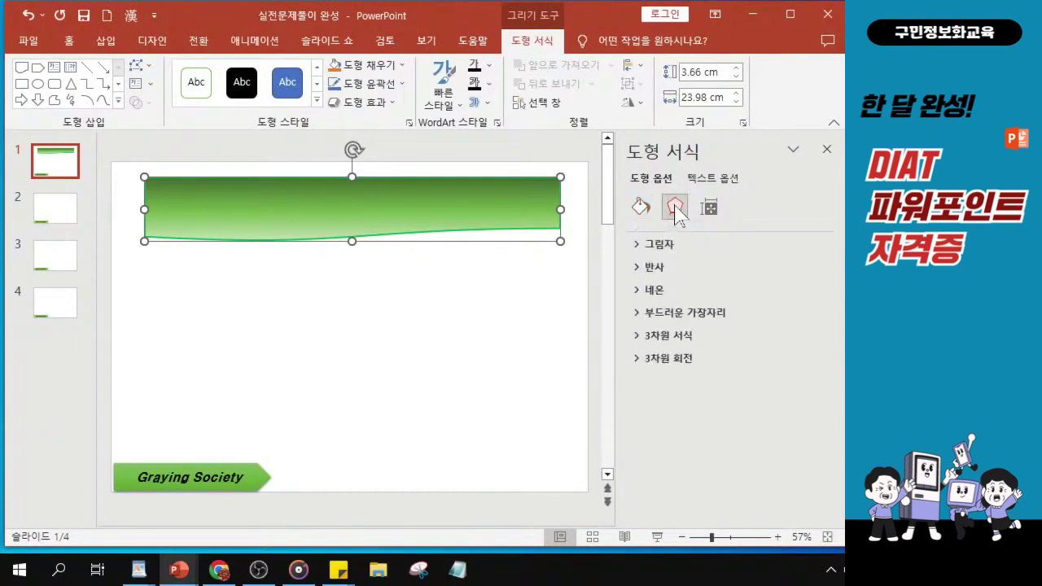
{"action": "left_click", "coordinate": [641, 248]}
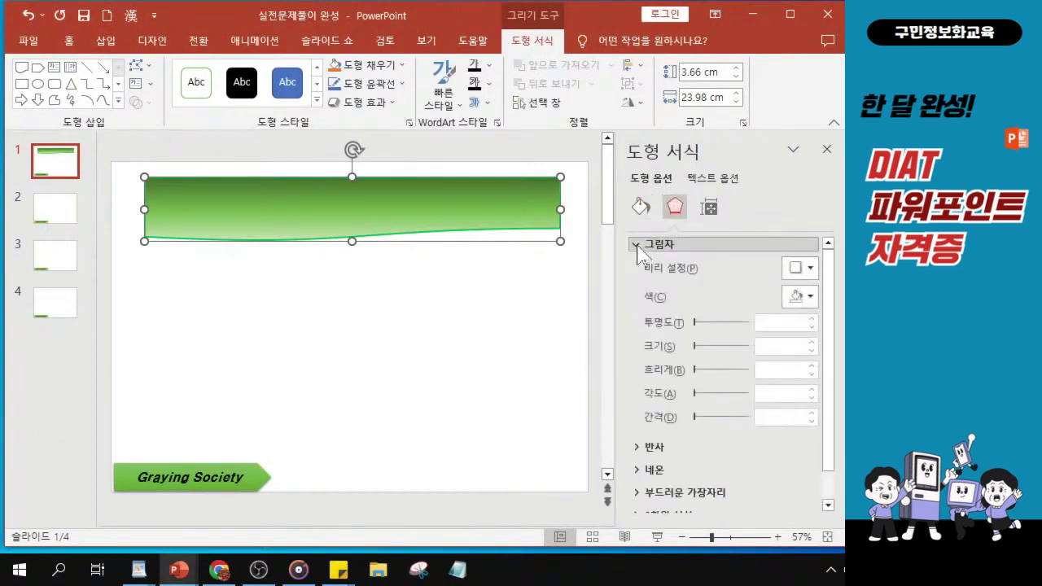
{"action": "left_click_drag", "start_coordinate": [442, 16], "coordinate": [270, 8]}
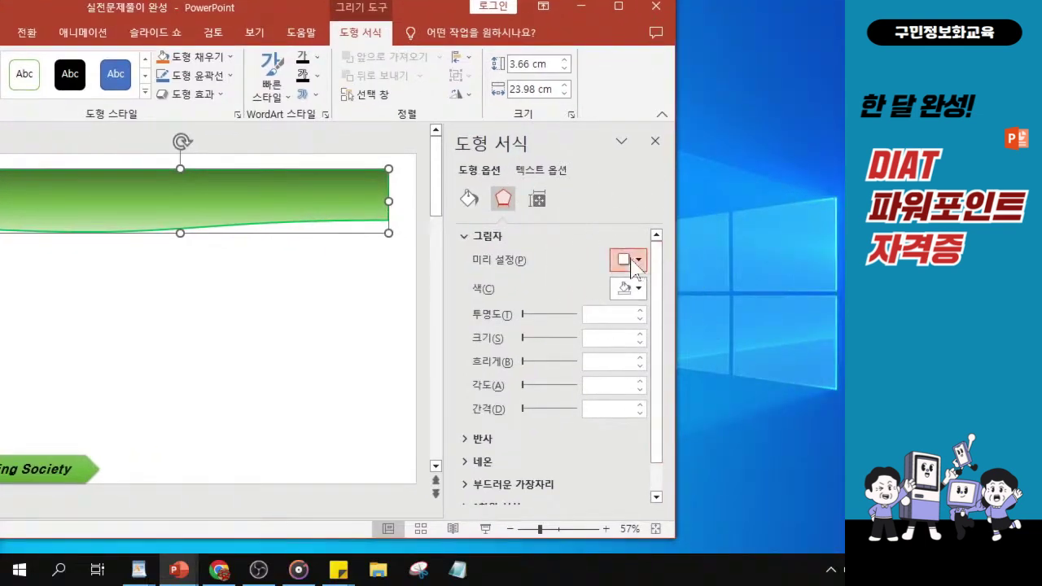
{"action": "left_click", "coordinate": [633, 261]}
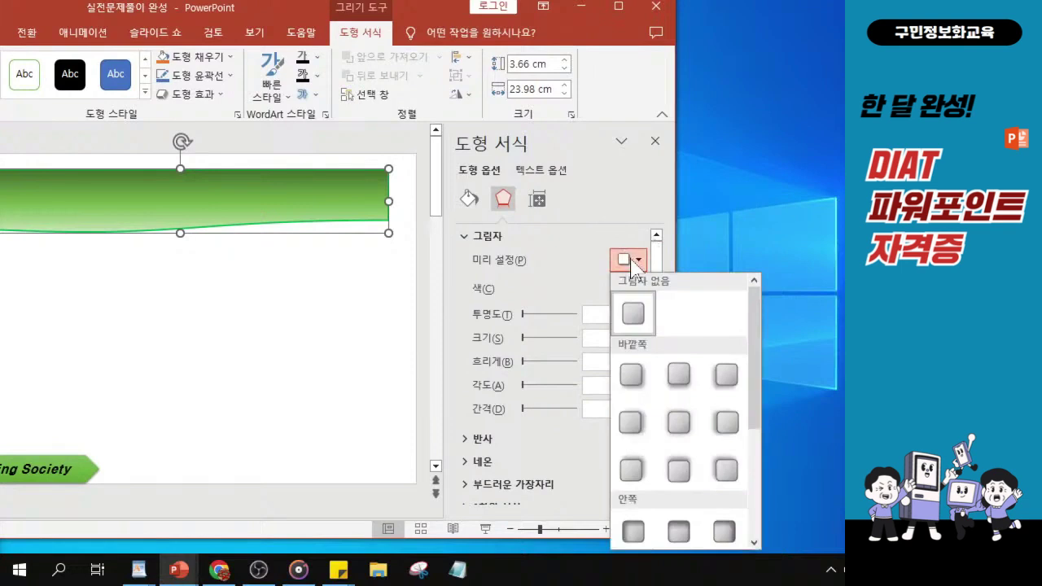
{"action": "left_click", "coordinate": [633, 260]}
{"action": "left_click", "coordinate": [633, 260]}
{"action": "left_click_drag", "start_coordinate": [753, 338], "coordinate": [749, 501]}
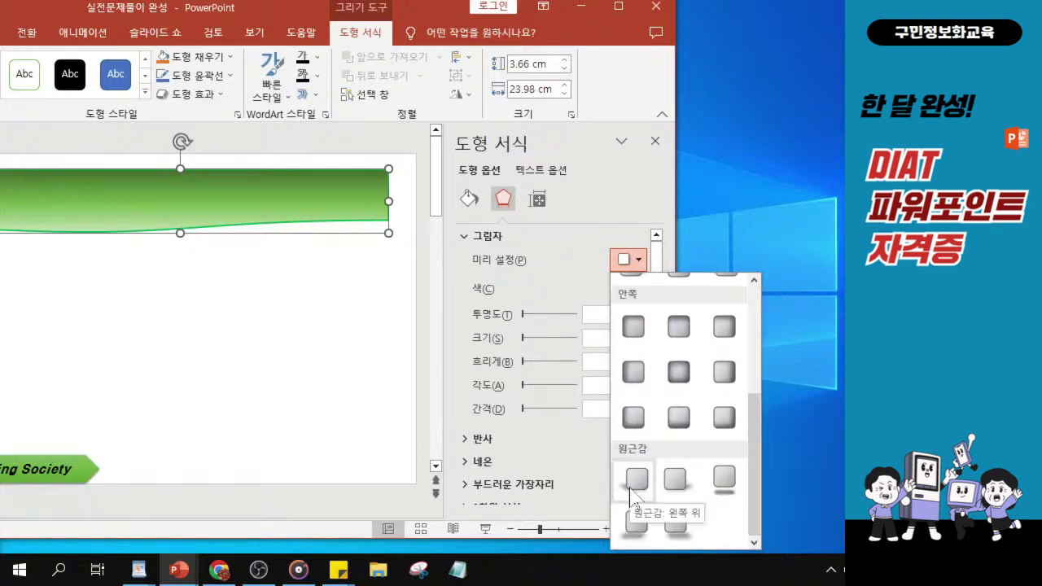
{"action": "left_click", "coordinate": [675, 482]}
{"action": "left_click", "coordinate": [674, 482]}
{"action": "key", "text": "ctrl"}
{"action": "key", "text": "ctrl"}
{"action": "key", "text": "ctrl"}
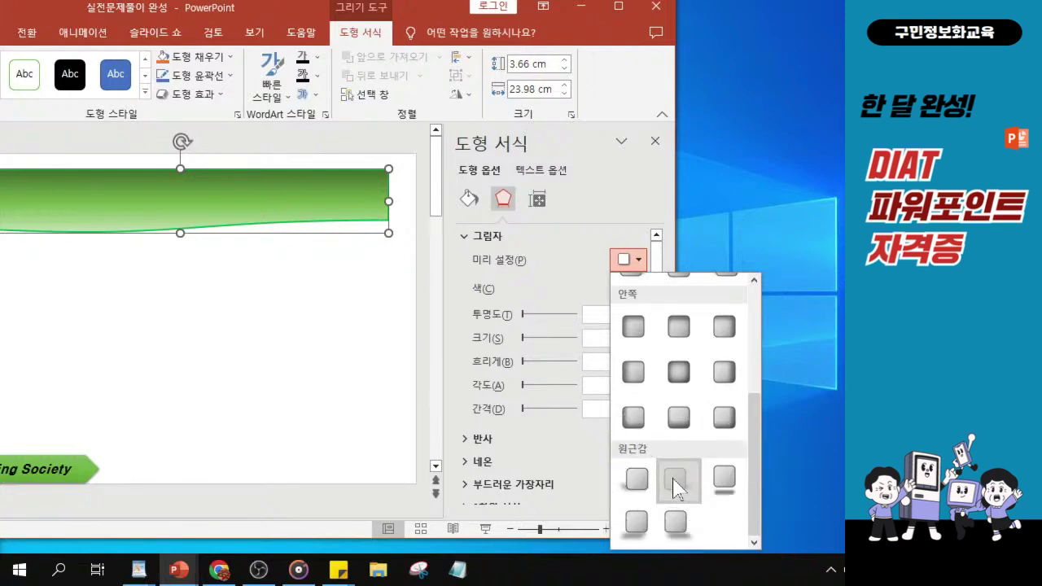
{"action": "key", "text": "ctrl"}
{"action": "left_click", "coordinate": [675, 485]}
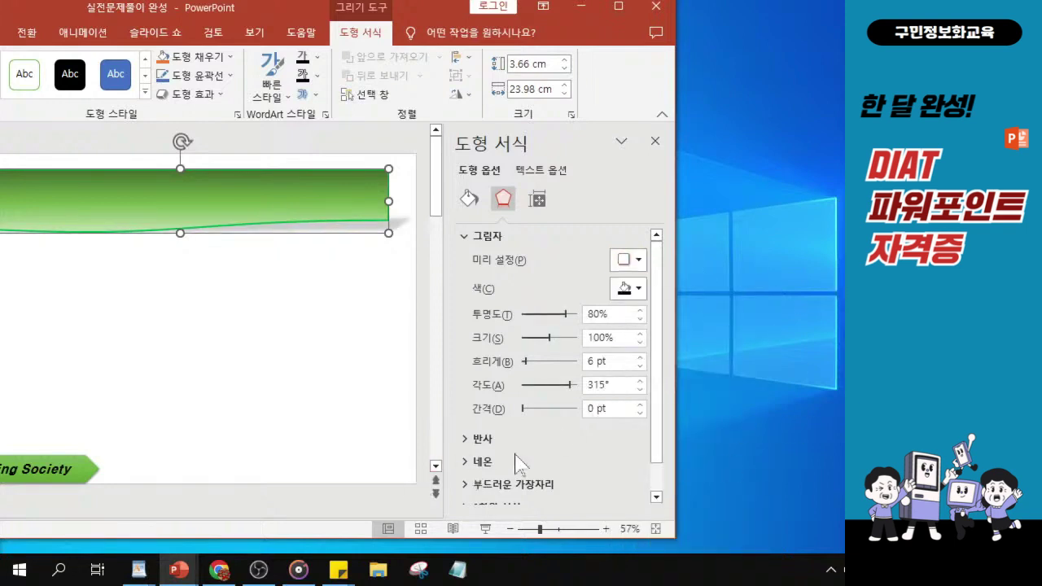
{"action": "key", "text": "ctrl"}
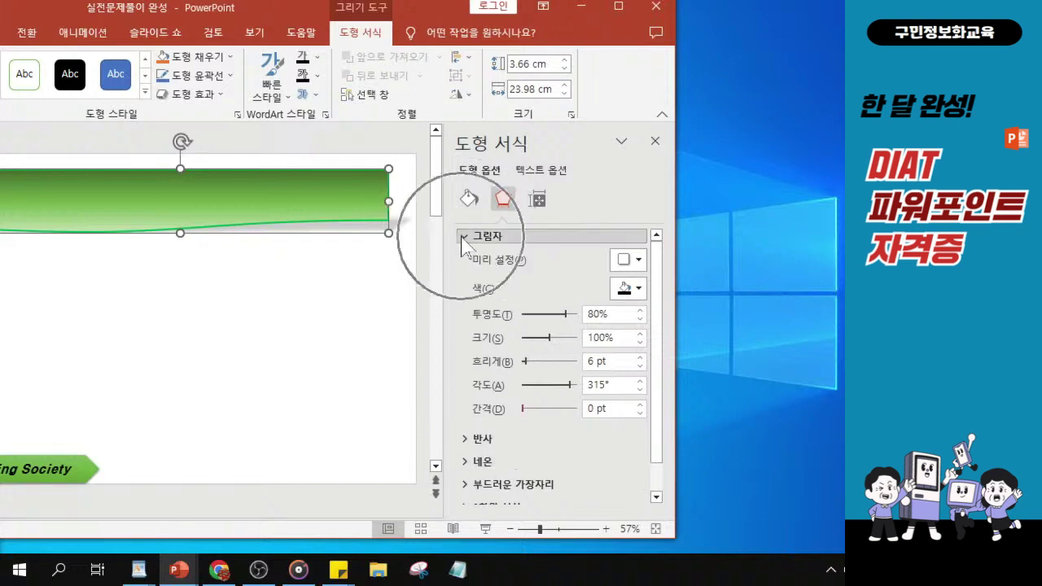
{"action": "key", "text": "ctrl"}
{"action": "key", "text": "ctrl"}
{"action": "key", "text": "ctrl"}
{"action": "key", "text": "ctrl"}
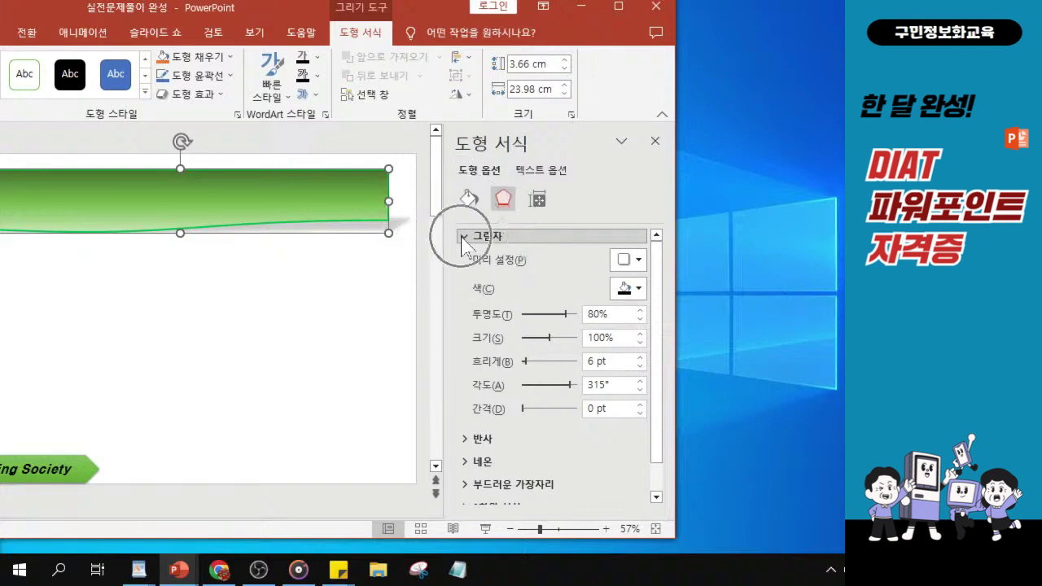
{"action": "left_click", "coordinate": [462, 238]}
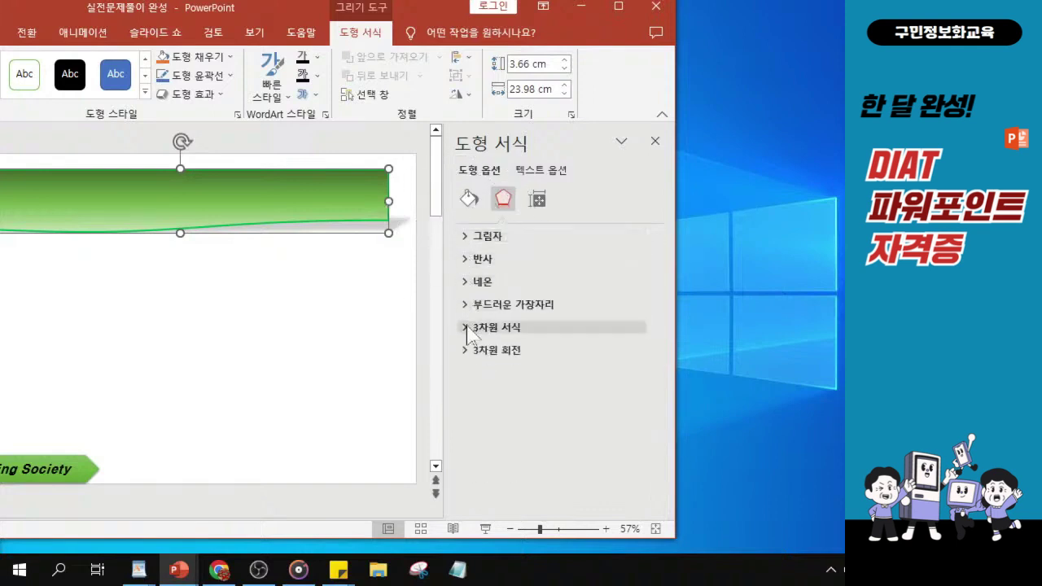
Give the document shape the first preset top bevel (위쪽 입체), 6 pt wide and 6 pt high, and close the format settings.
{"action": "key", "text": "ctrl"}
{"action": "key", "text": "ctrl"}
{"action": "left_click", "coordinate": [461, 329]}
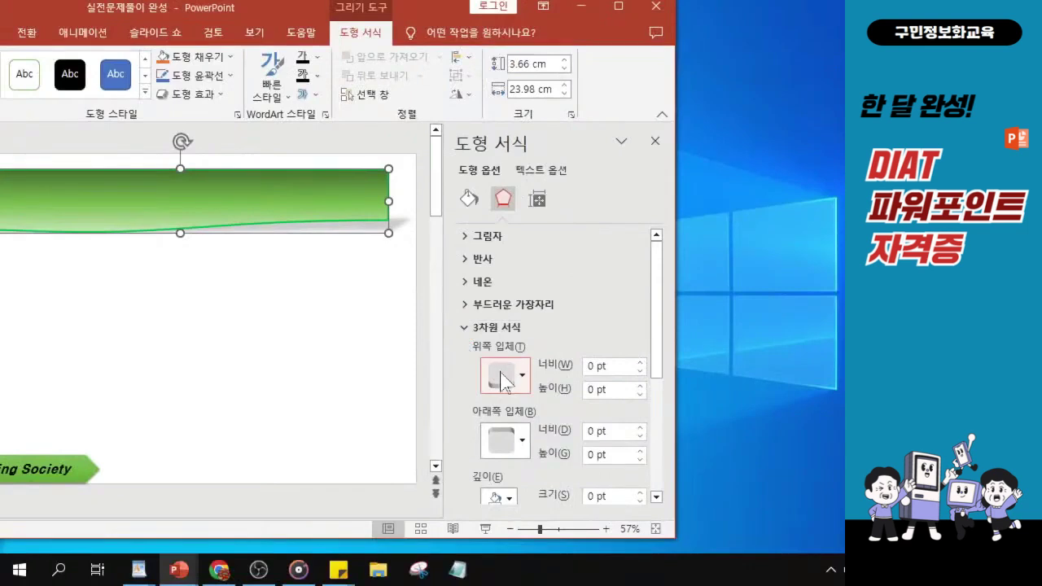
{"action": "left_click", "coordinate": [538, 419]}
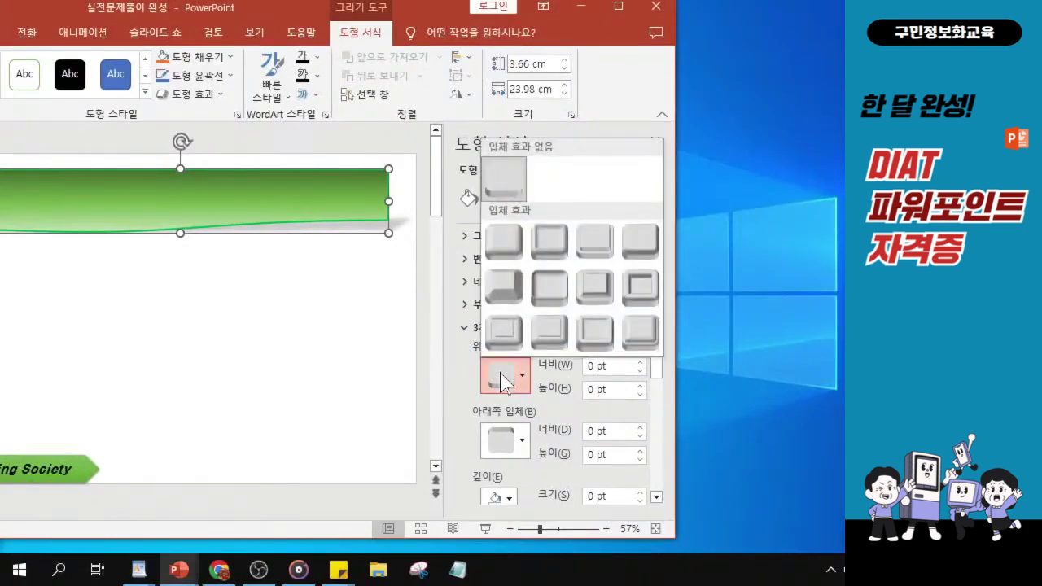
{"action": "left_click", "coordinate": [502, 236]}
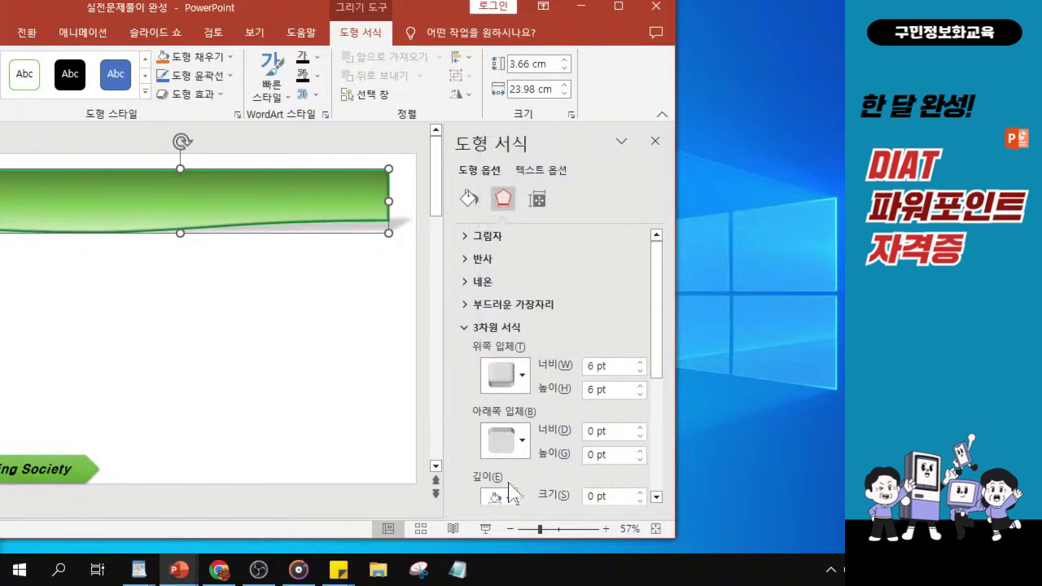
{"action": "left_click", "coordinate": [656, 147]}
{"action": "double_click", "coordinate": [269, 10]}
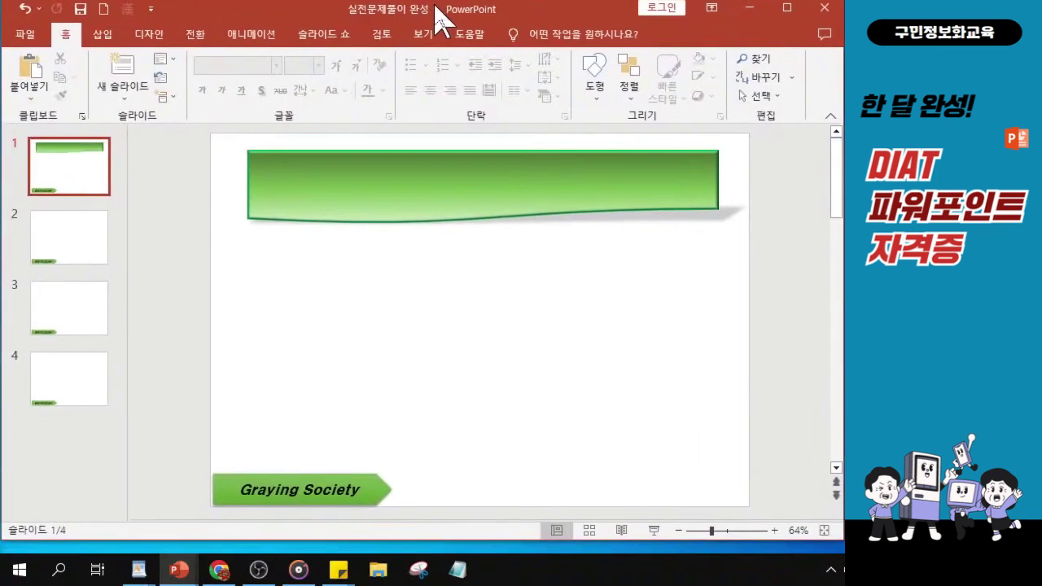
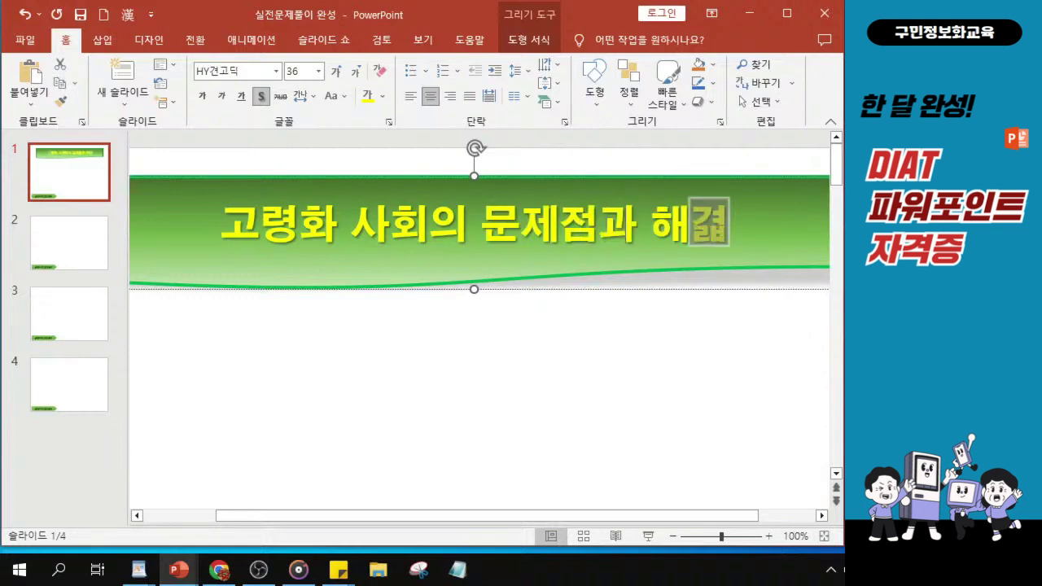
Complete the title text in the green document shape so it reads 고령화 사회의 문제점과 해결방안.
{"action": "type", "text": "반"}
{"action": "key", "text": "BackSpace"}
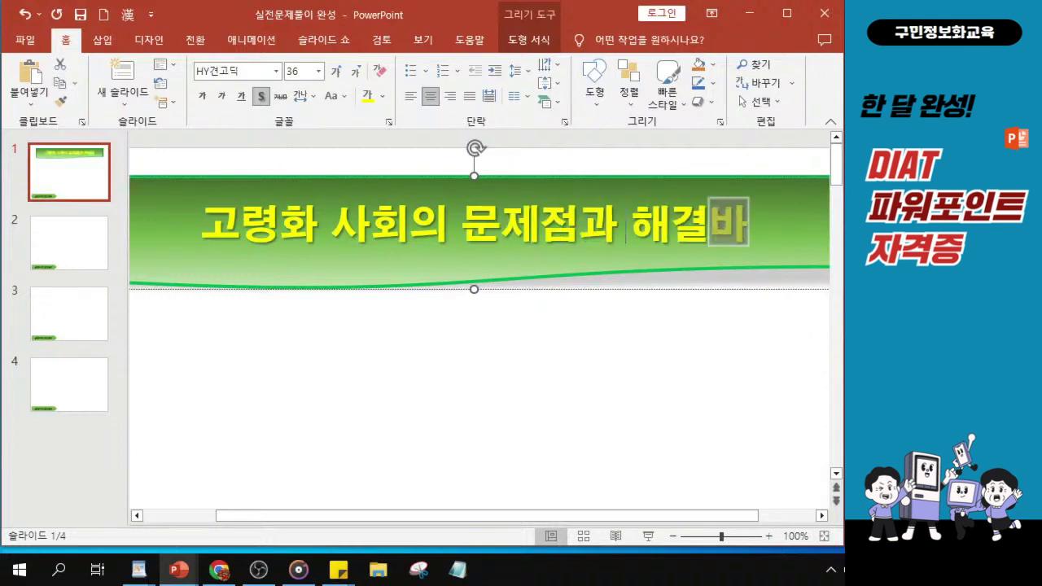
{"action": "type", "text": "ㅇ안"}
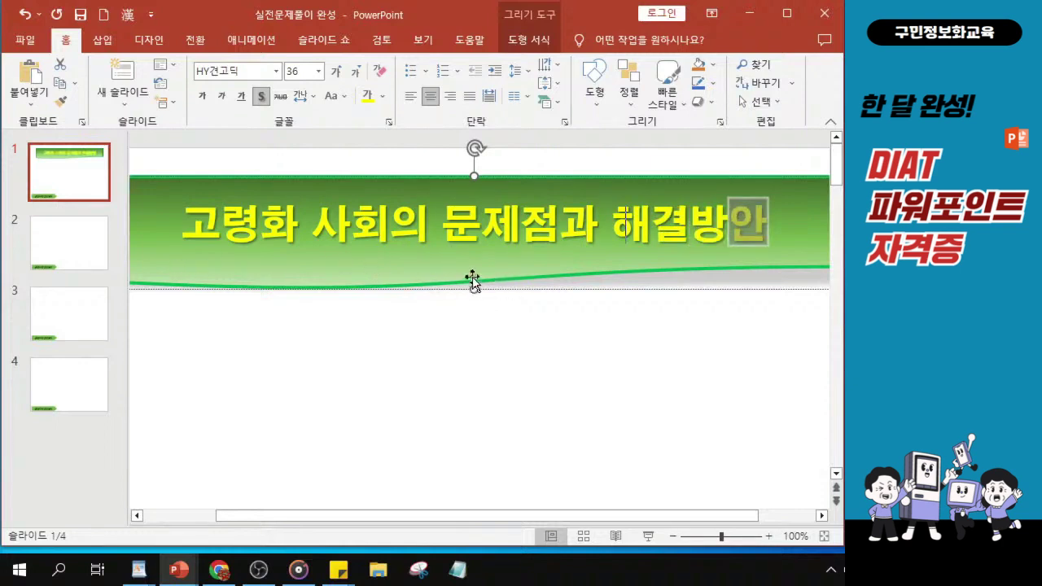
{"action": "key", "text": "alt+Tab"}
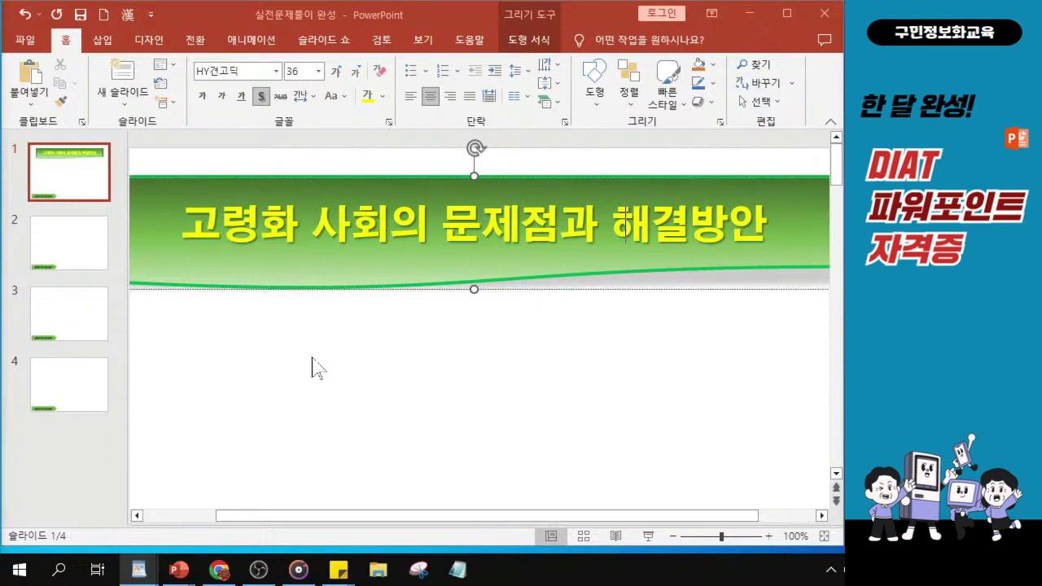
{"action": "scroll", "coordinate": [318, 367], "scroll_direction": "down", "scroll_amount": 4, "text": "ctrl"}
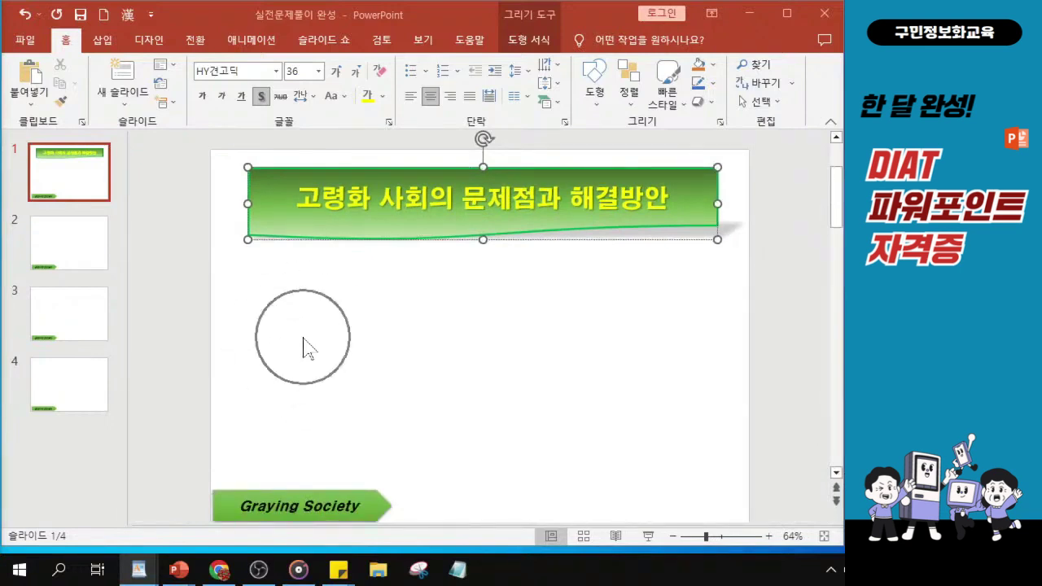
{"action": "left_click", "coordinate": [303, 337]}
{"action": "left_click", "coordinate": [843, 184]}
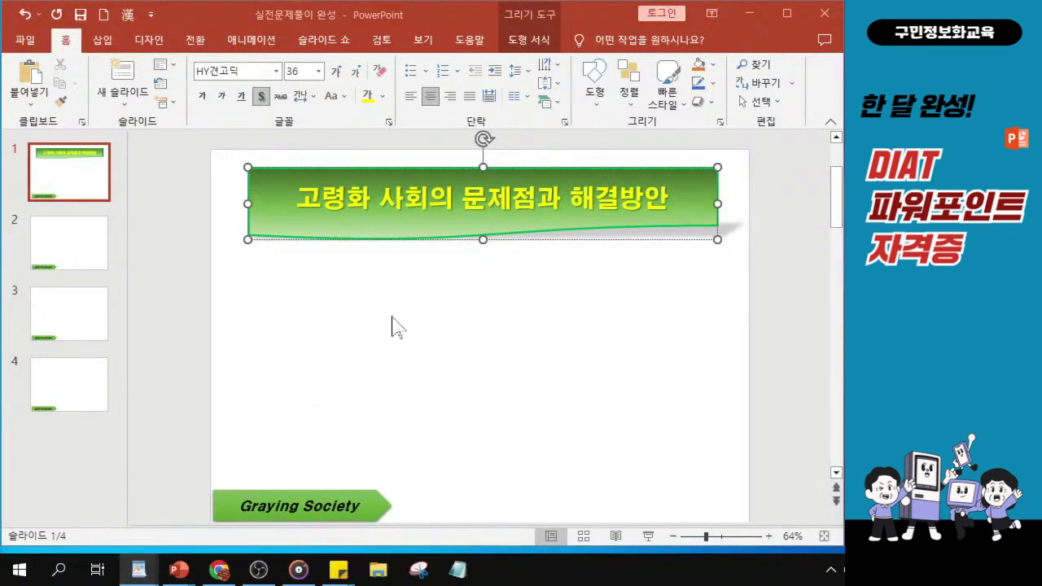
Draw a 24-point star about 4.96 cm high and 5.33 cm wide on slide 1, below the left part of the title shape.
{"action": "left_click", "coordinate": [597, 96]}
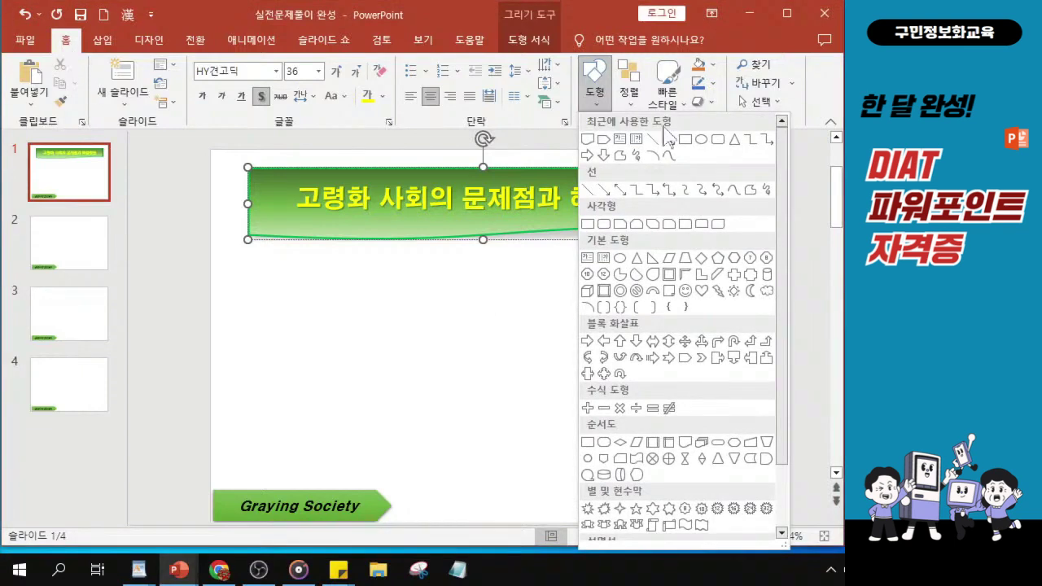
{"action": "left_click", "coordinate": [598, 101]}
{"action": "left_click", "coordinate": [598, 102]}
{"action": "scroll", "coordinate": [642, 505], "scroll_direction": "down", "scroll_amount": 1}
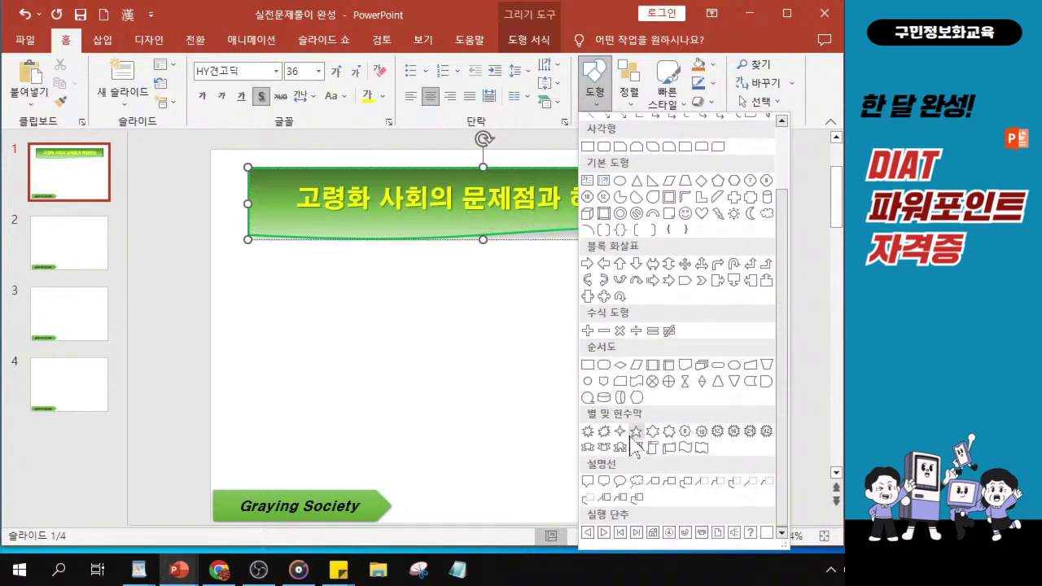
{"action": "left_click", "coordinate": [749, 434]}
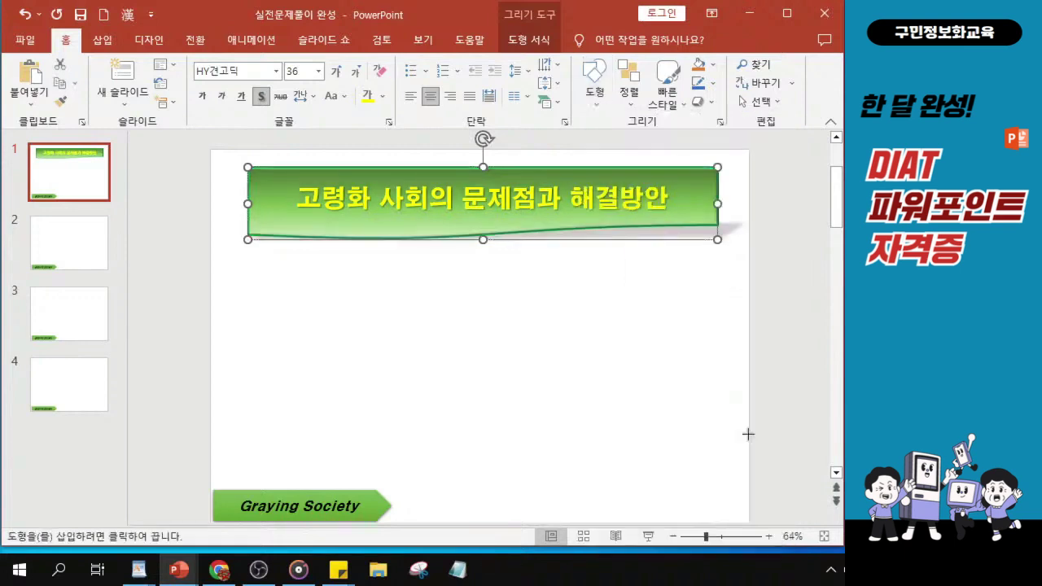
{"action": "left_click_drag", "start_coordinate": [285, 289], "coordinate": [390, 388]}
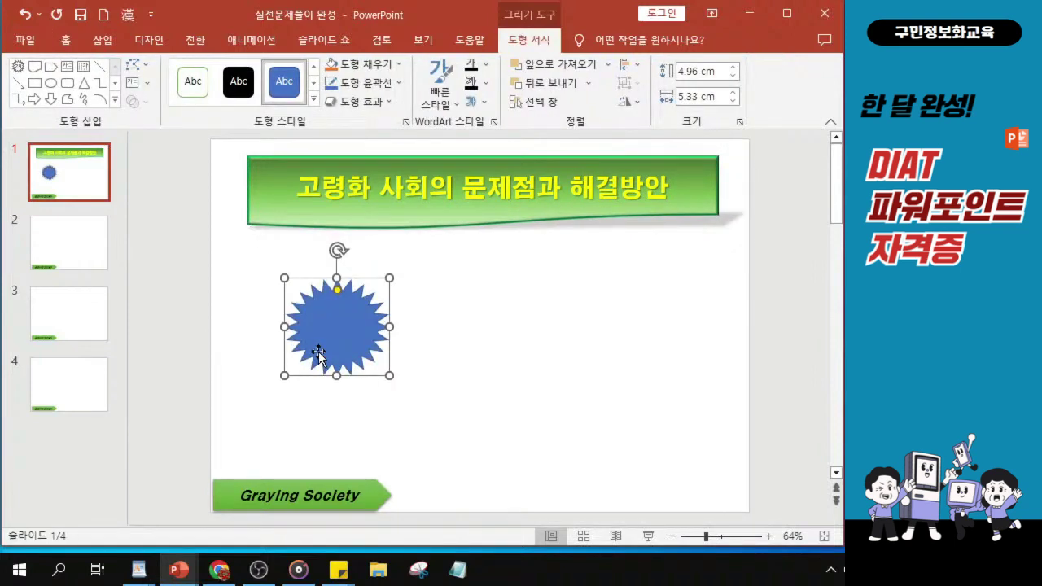
{"action": "mouse_move", "coordinate": [345, 345]}
{"action": "left_mouse_down"}
{"action": "mouse_move", "coordinate": [330, 326]}
{"action": "mouse_move", "coordinate": [332, 342]}
{"action": "left_mouse_up"}
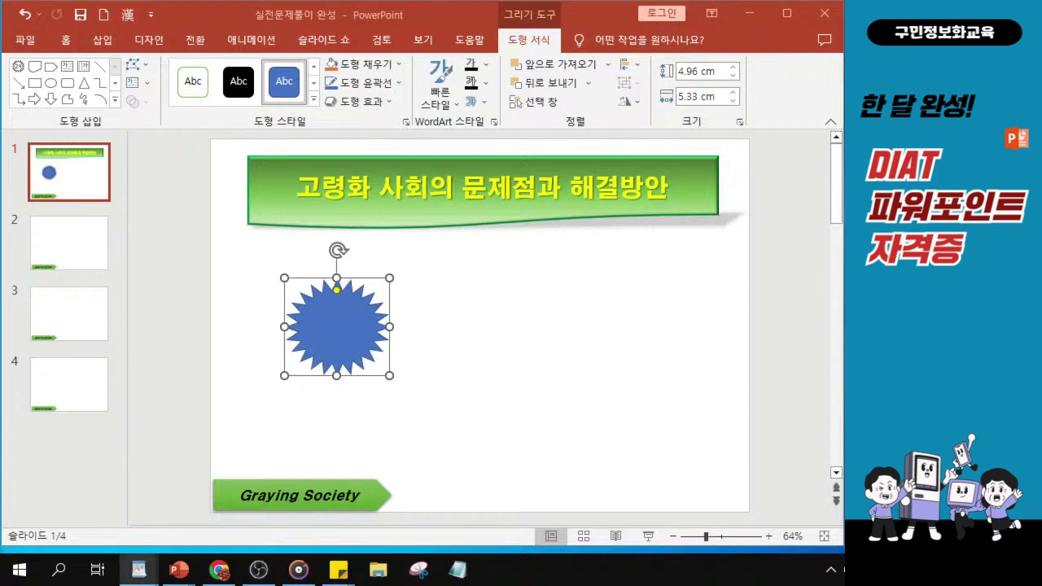
Fill the star with the standard red and apply the dark gradient (어두운 그라데이션) variation that radiates from the center.
{"action": "left_click", "coordinate": [394, 68]}
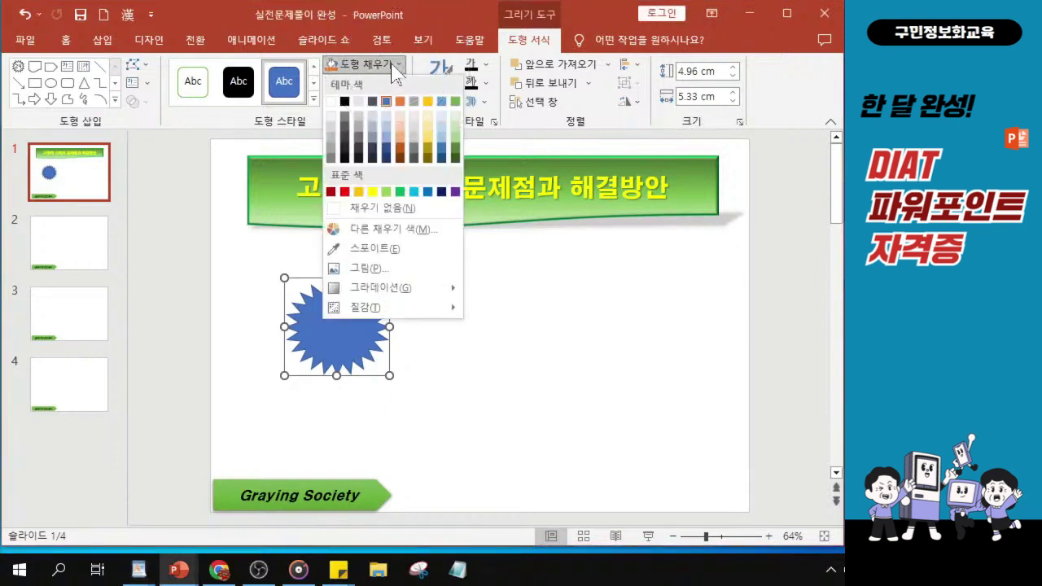
{"action": "left_click", "coordinate": [344, 192]}
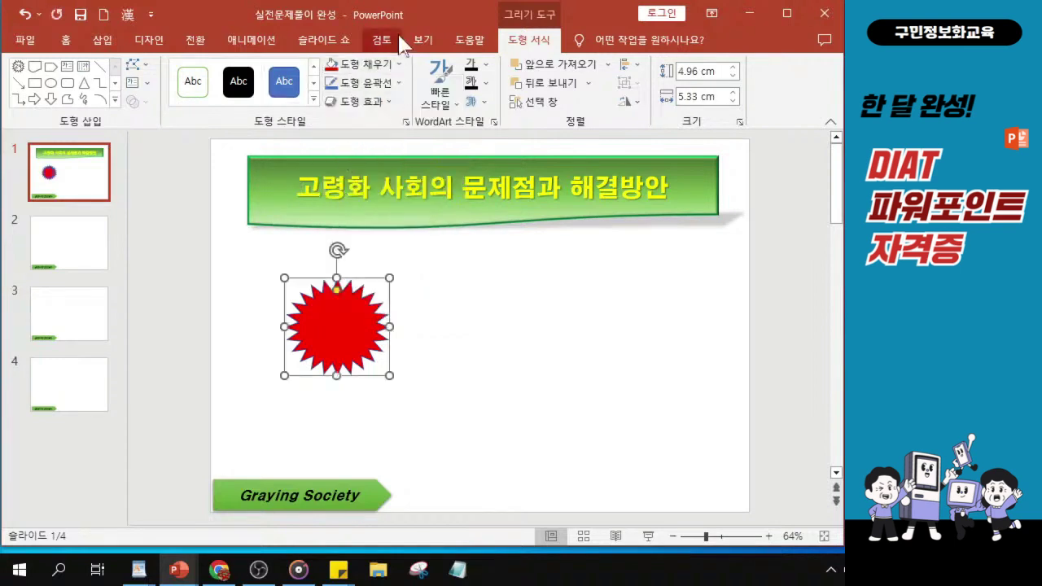
{"action": "left_click", "coordinate": [370, 73]}
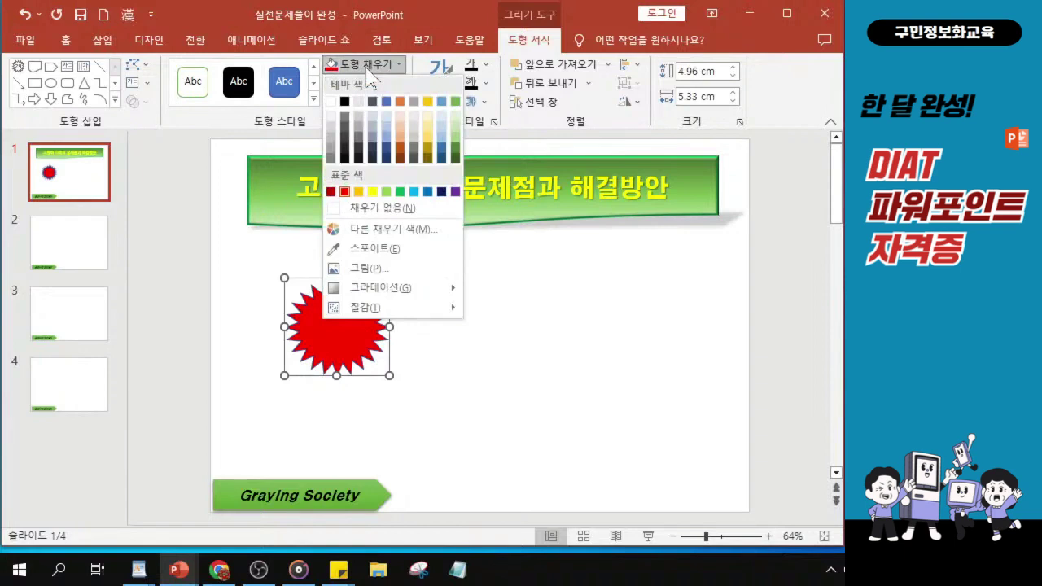
{"action": "left_click", "coordinate": [391, 297]}
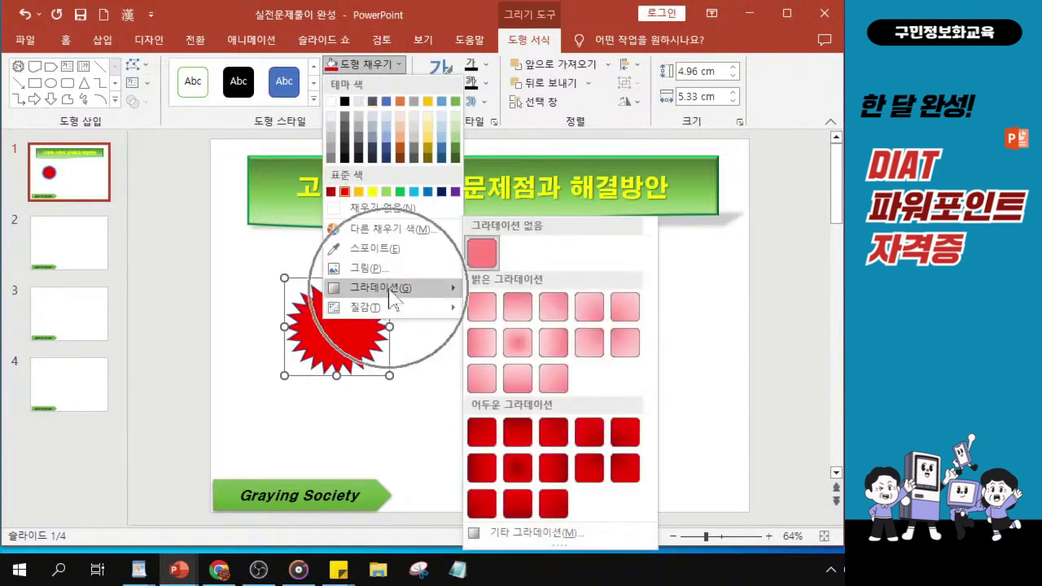
{"action": "left_click", "coordinate": [405, 286]}
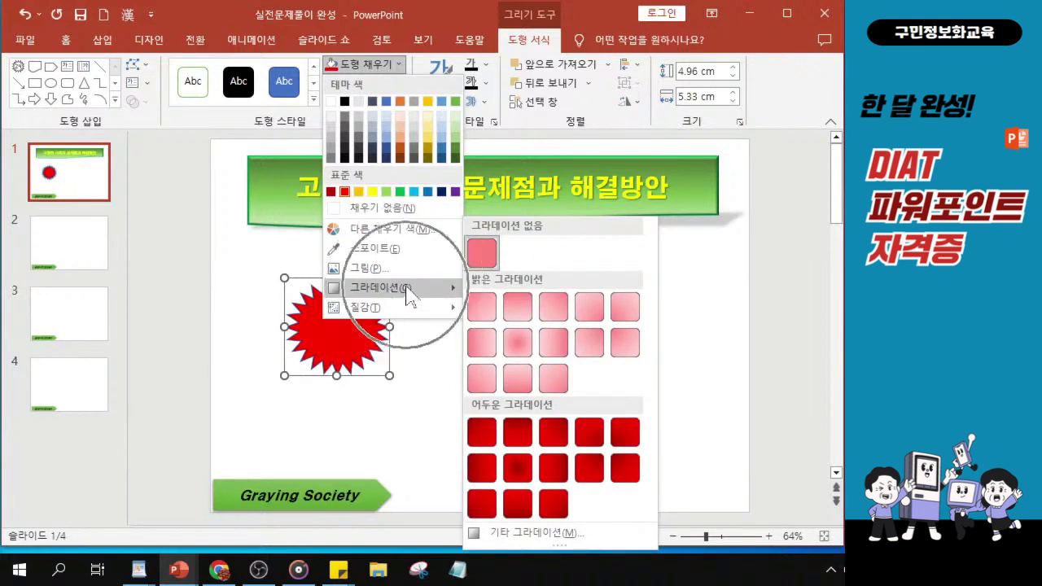
{"action": "left_click", "coordinate": [518, 472]}
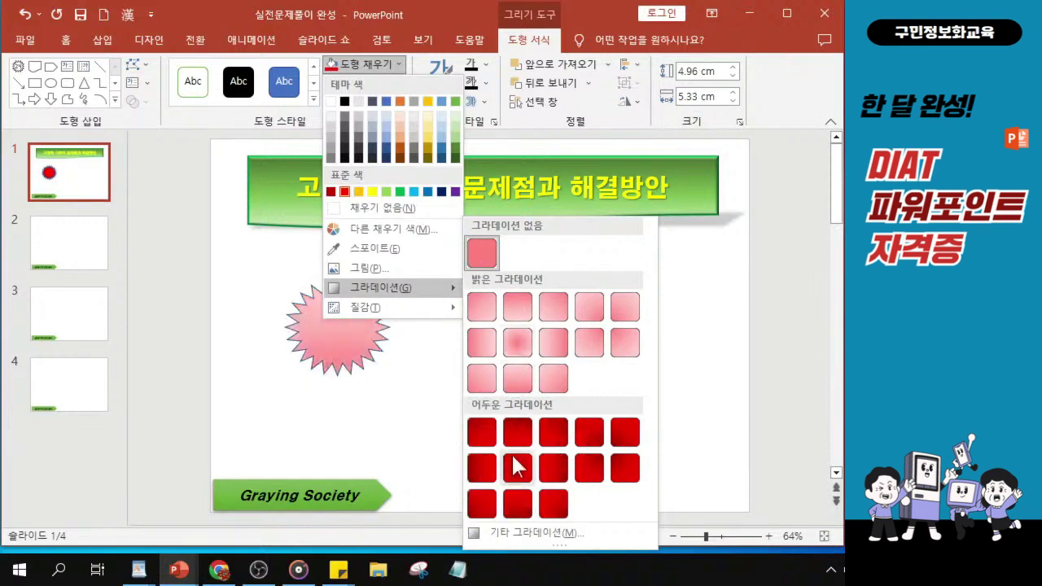
{"action": "left_click", "coordinate": [518, 476]}
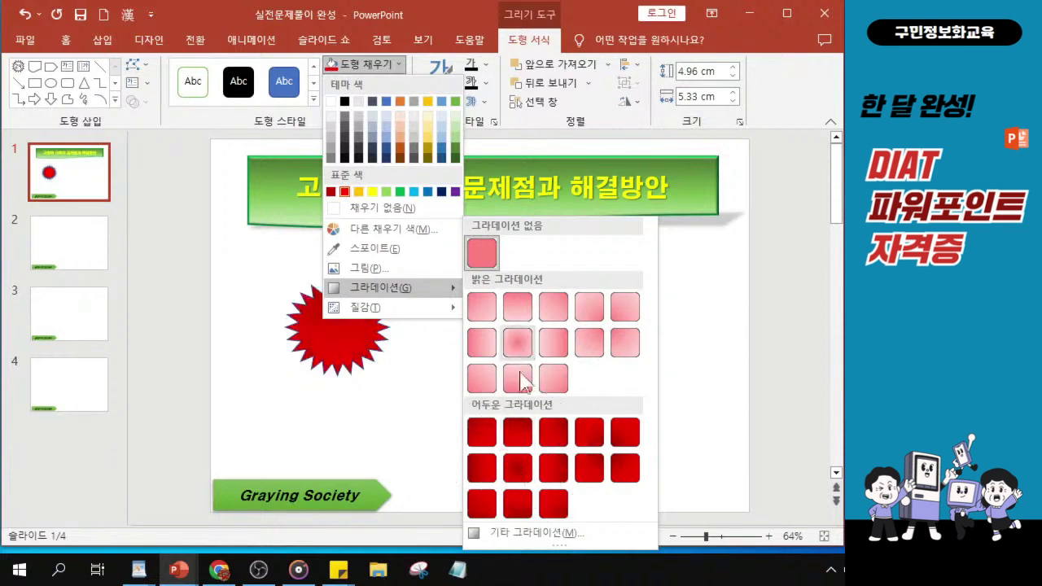
{"action": "left_click", "coordinate": [518, 473]}
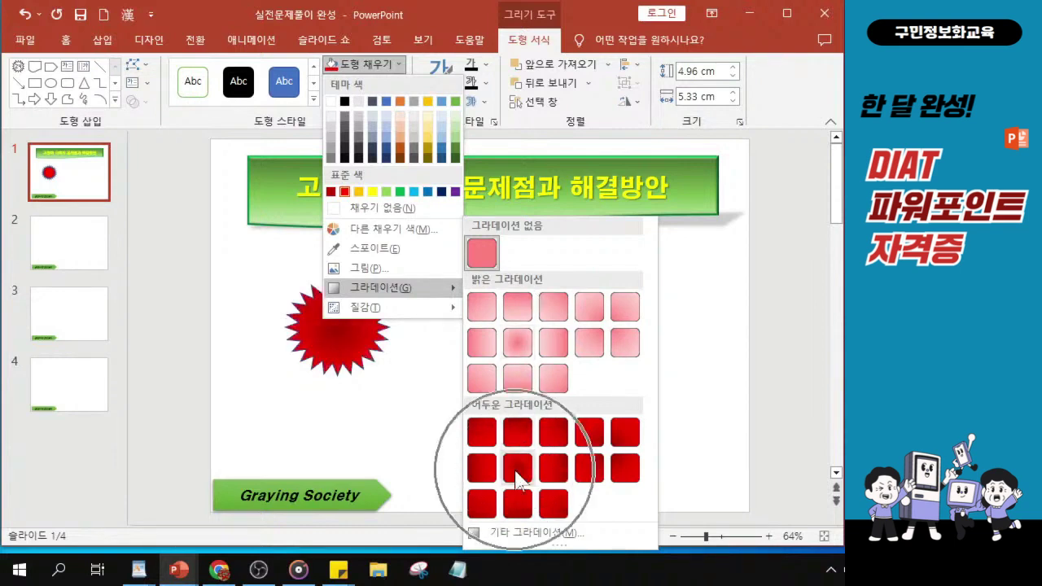
{"action": "left_click", "coordinate": [518, 472]}
{"action": "left_click", "coordinate": [518, 472]}
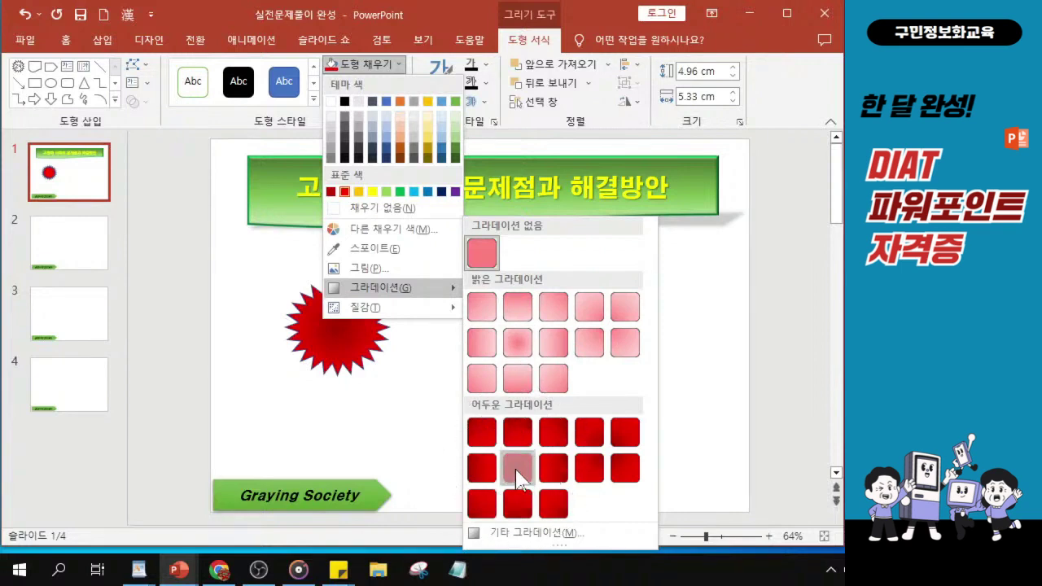
{"action": "left_click", "coordinate": [518, 472]}
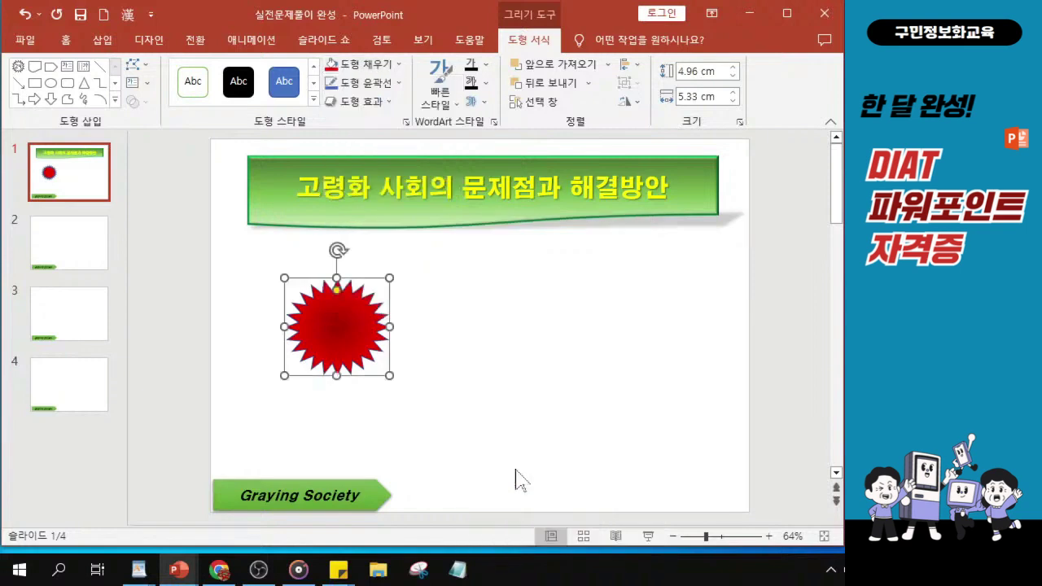
Give the star a solid outline in the standard orange, 3.5 pt wide.
{"action": "left_click", "coordinate": [377, 83]}
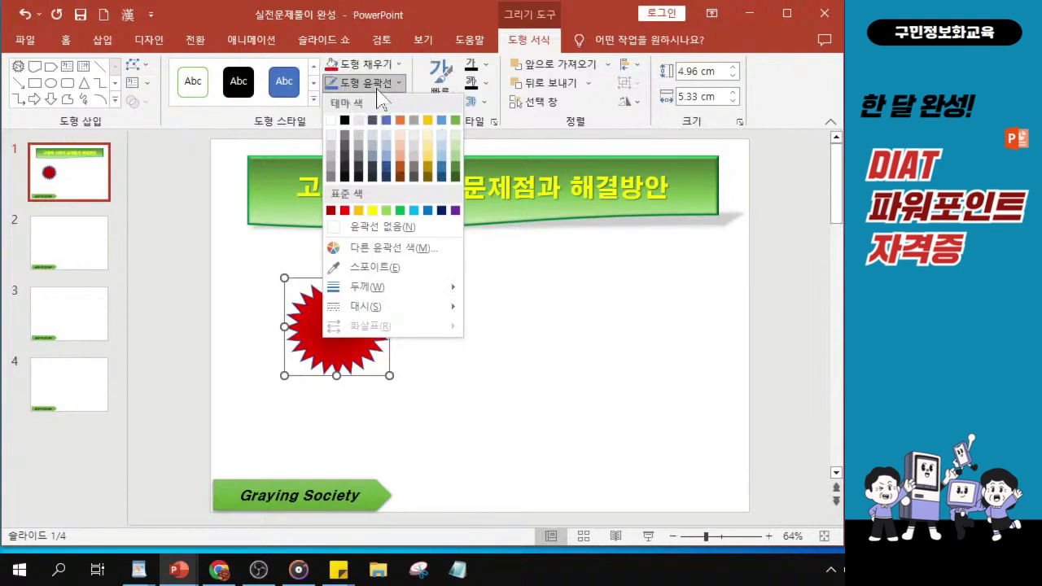
{"action": "left_click", "coordinate": [359, 213]}
{"action": "left_click", "coordinate": [384, 84]}
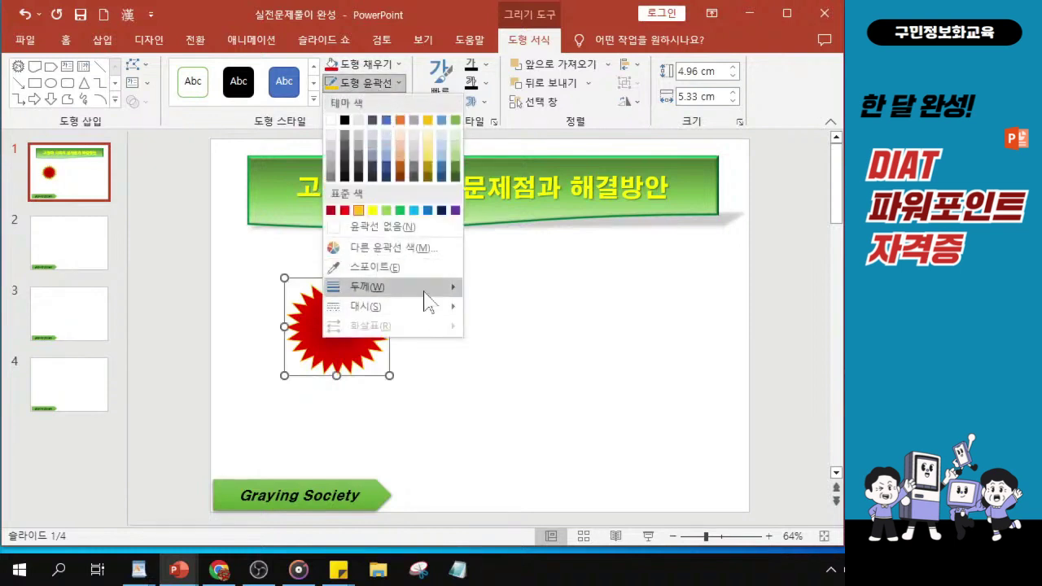
{"action": "mouse_move", "coordinate": [427, 301]}
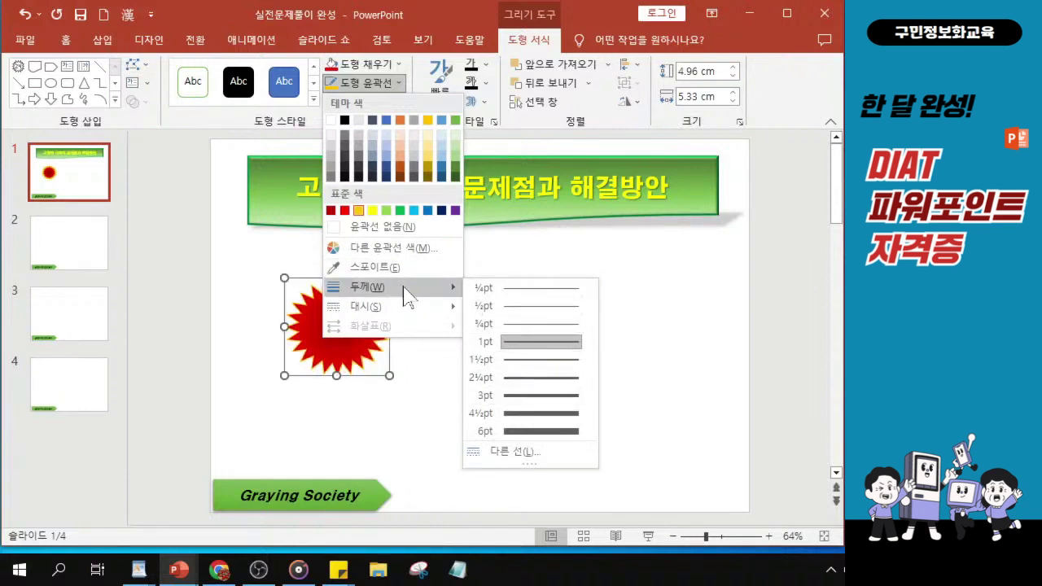
{"action": "left_click", "coordinate": [528, 454]}
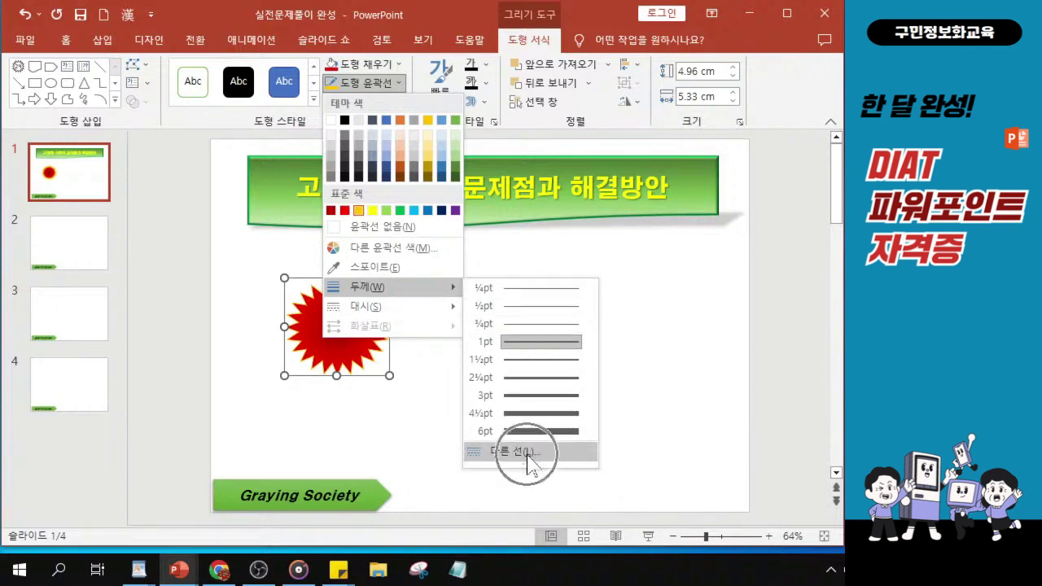
{"action": "key", "text": "ctrl"}
{"action": "key", "text": "ctrl"}
{"action": "key", "text": "ctrl"}
{"action": "key", "text": "ctrl"}
{"action": "key", "text": "ctrl"}
{"action": "key", "text": "ctrl"}
{"action": "left_click", "coordinate": [528, 452]}
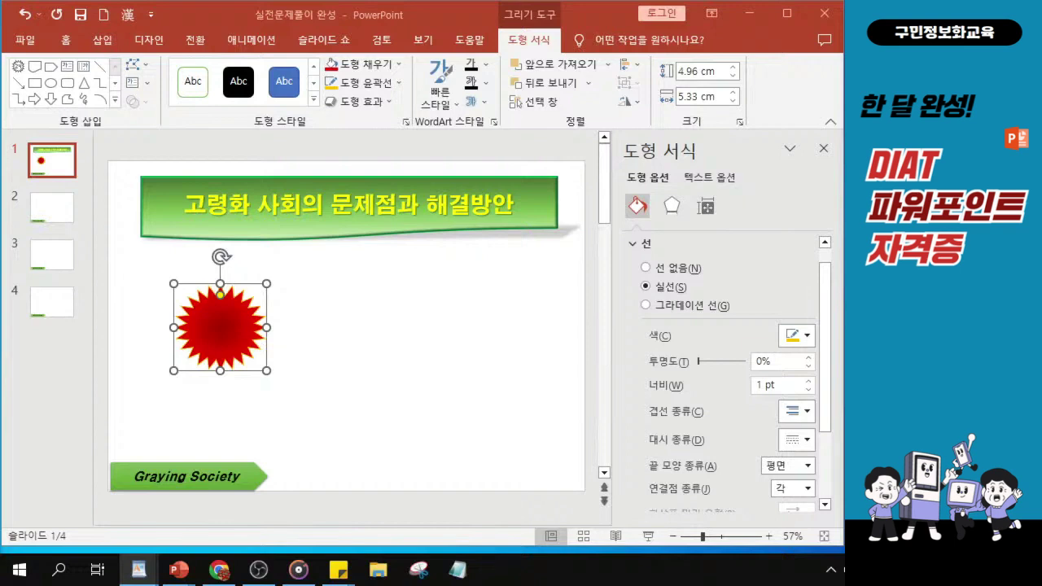
{"action": "double_click", "coordinate": [765, 385]}
{"action": "type", "text": "3.5"}
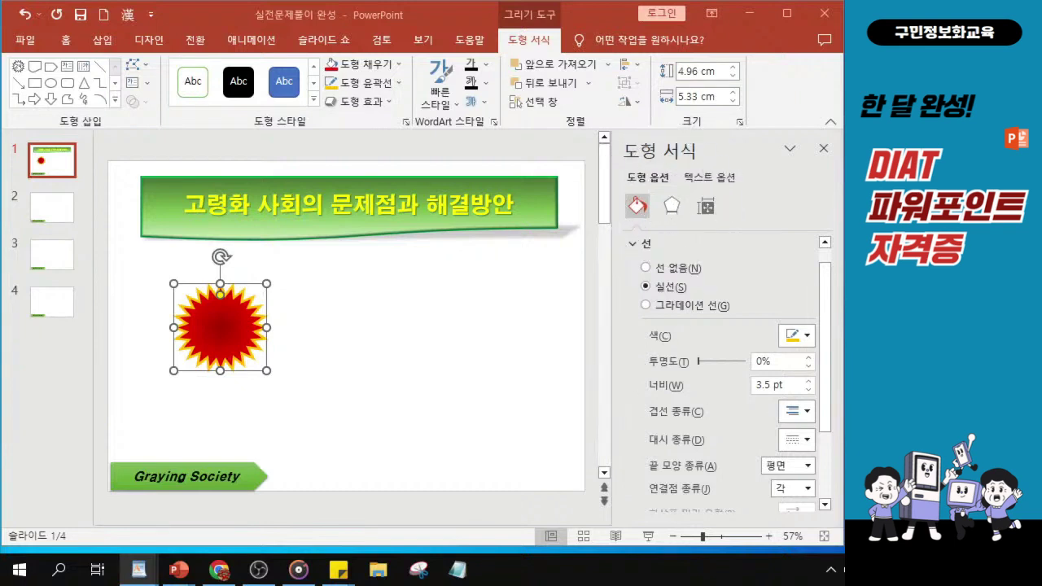
Apply the lower-left perspective (원근감) shadow preset to the star.
{"action": "left_click", "coordinate": [364, 106]}
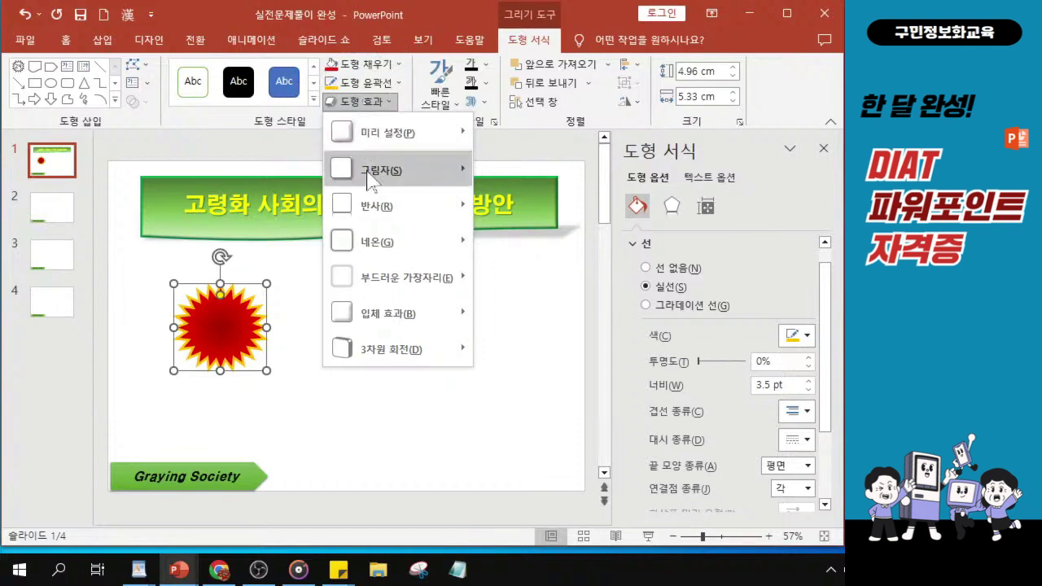
{"action": "mouse_move", "coordinate": [370, 180]}
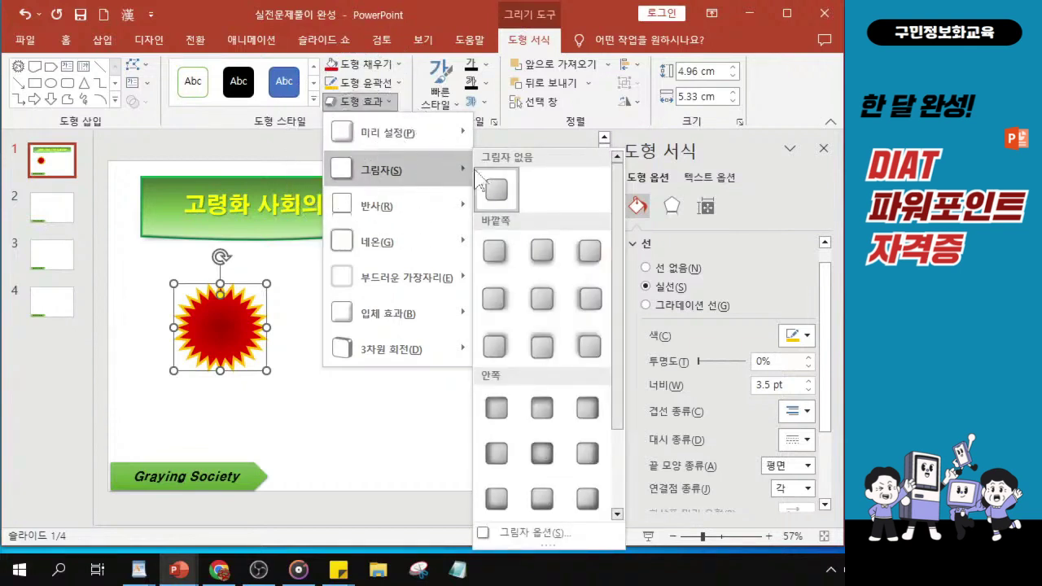
{"action": "scroll", "coordinate": [617, 236], "scroll_direction": "down", "scroll_amount": 1}
{"action": "left_click_drag", "start_coordinate": [617, 236], "coordinate": [604, 340]}
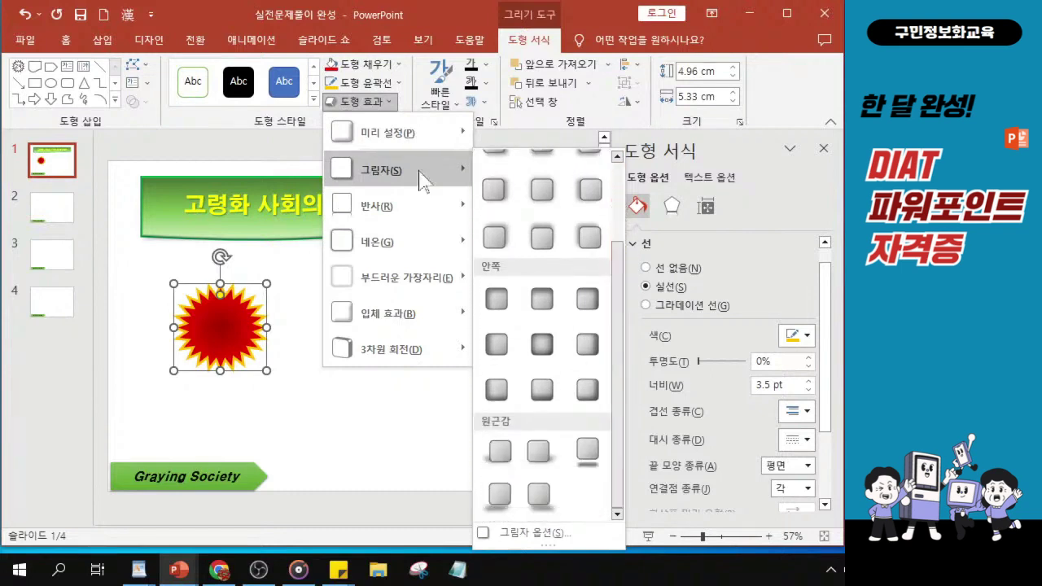
{"action": "mouse_move", "coordinate": [389, 130]}
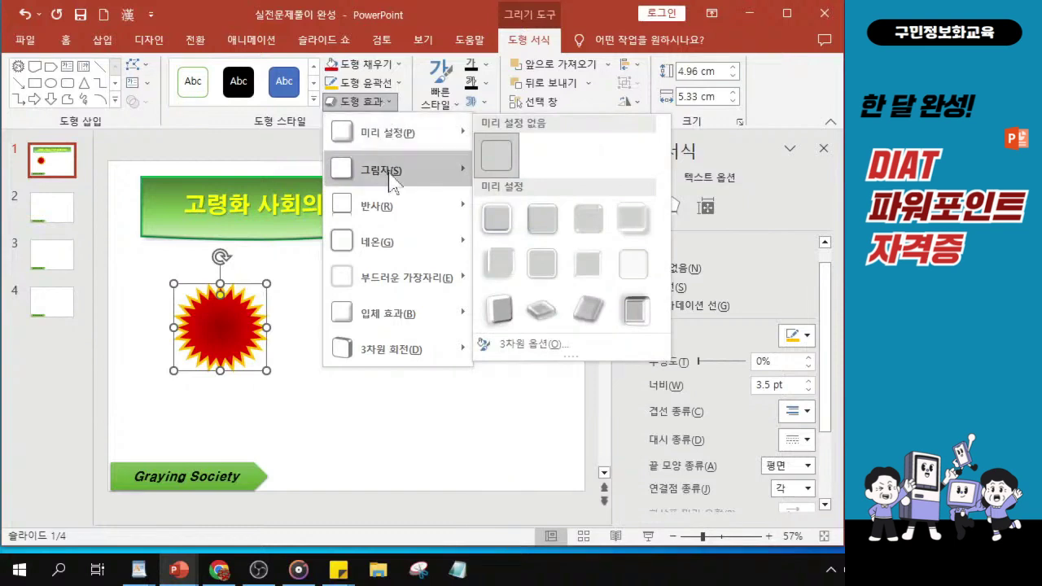
{"action": "mouse_move", "coordinate": [399, 175]}
{"action": "left_click_drag", "start_coordinate": [614, 224], "coordinate": [617, 448]}
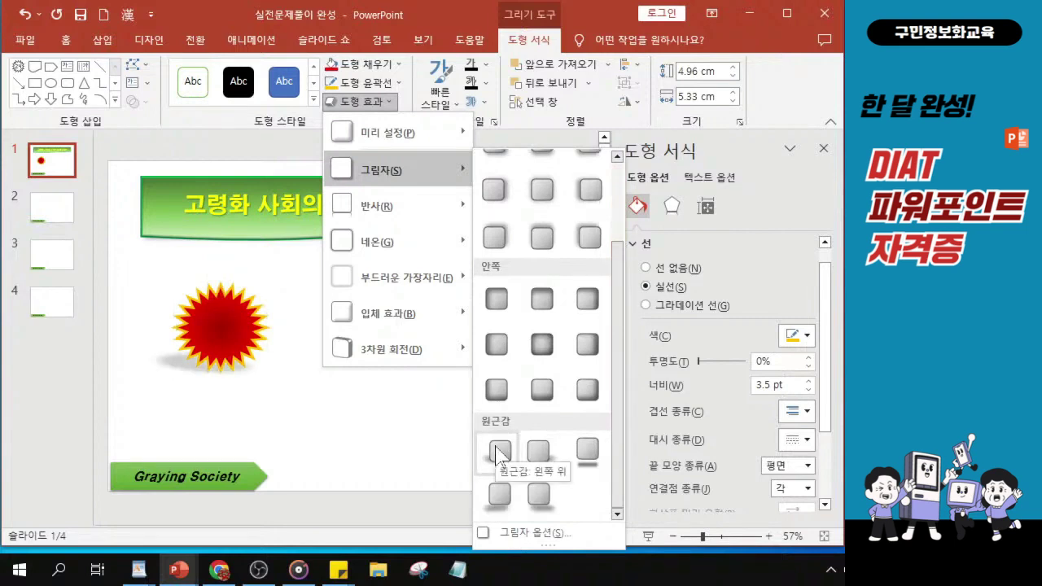
{"action": "left_click", "coordinate": [497, 510]}
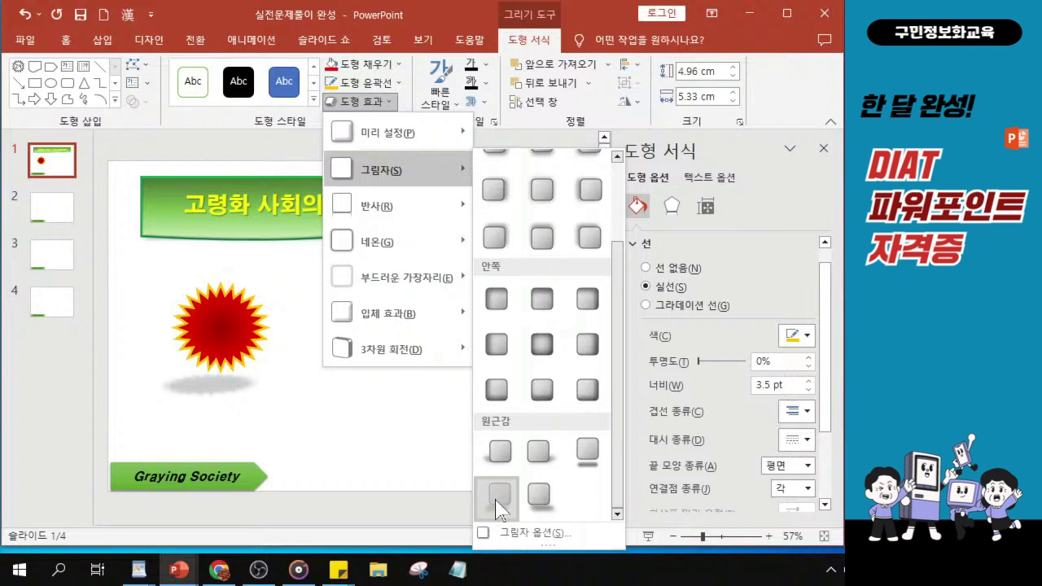
{"action": "left_click", "coordinate": [498, 511]}
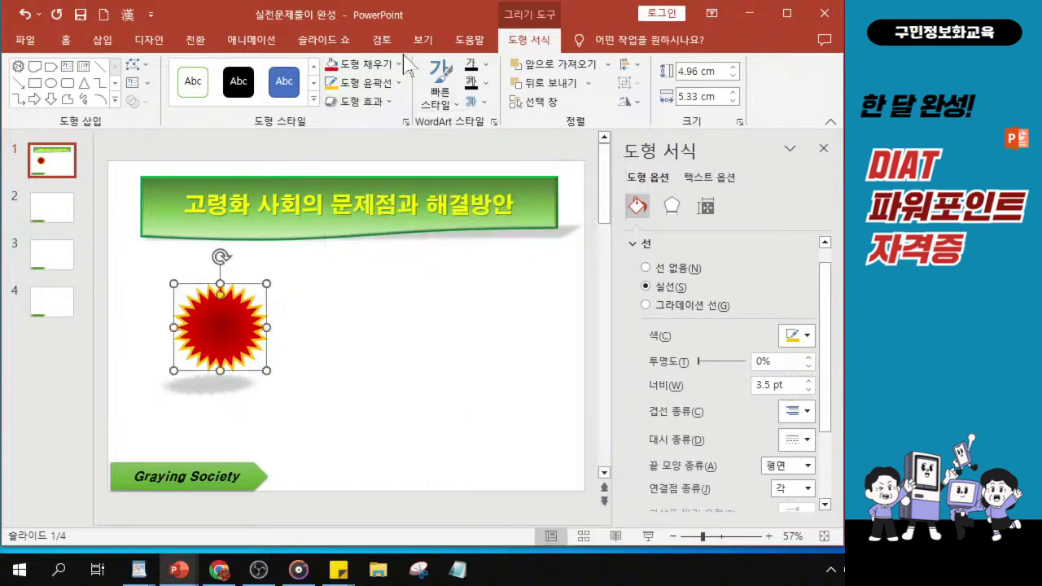
Apply the fourth bevel preset of the first row (입체 효과) to the star and close the shape formatting pane.
{"action": "left_click", "coordinate": [374, 104]}
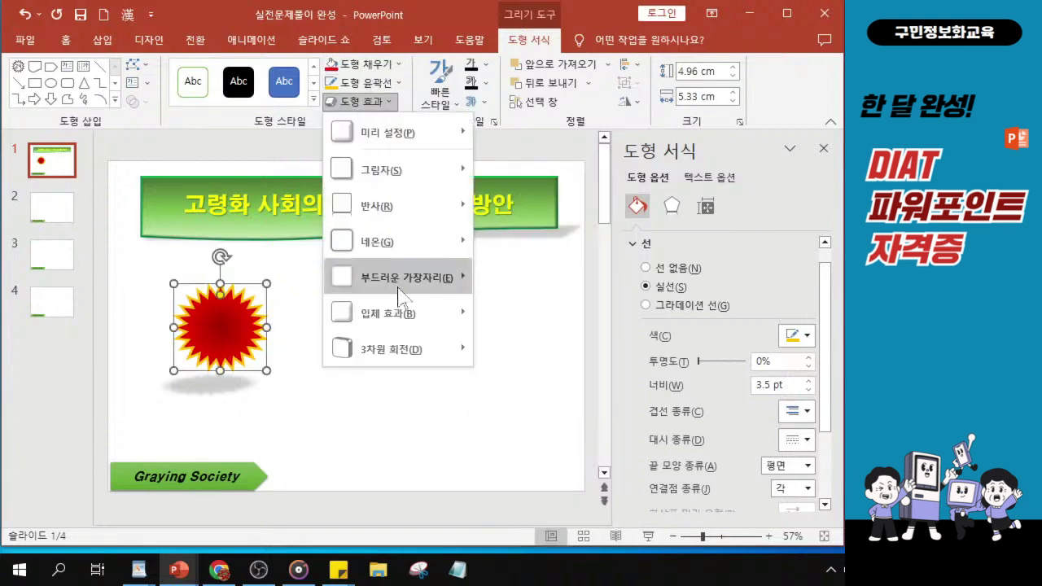
{"action": "mouse_move", "coordinate": [407, 316]}
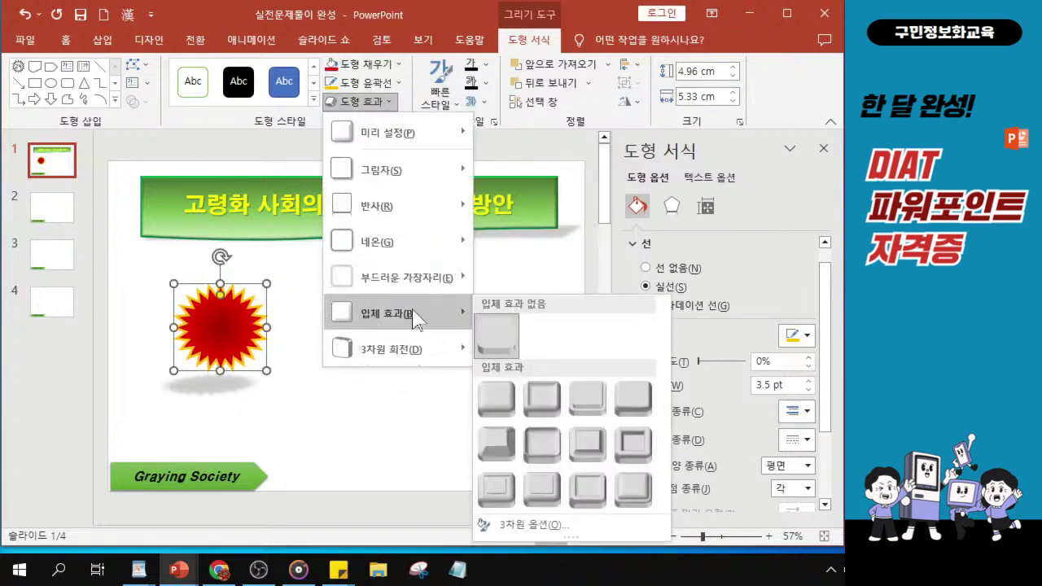
{"action": "left_click", "coordinate": [633, 400]}
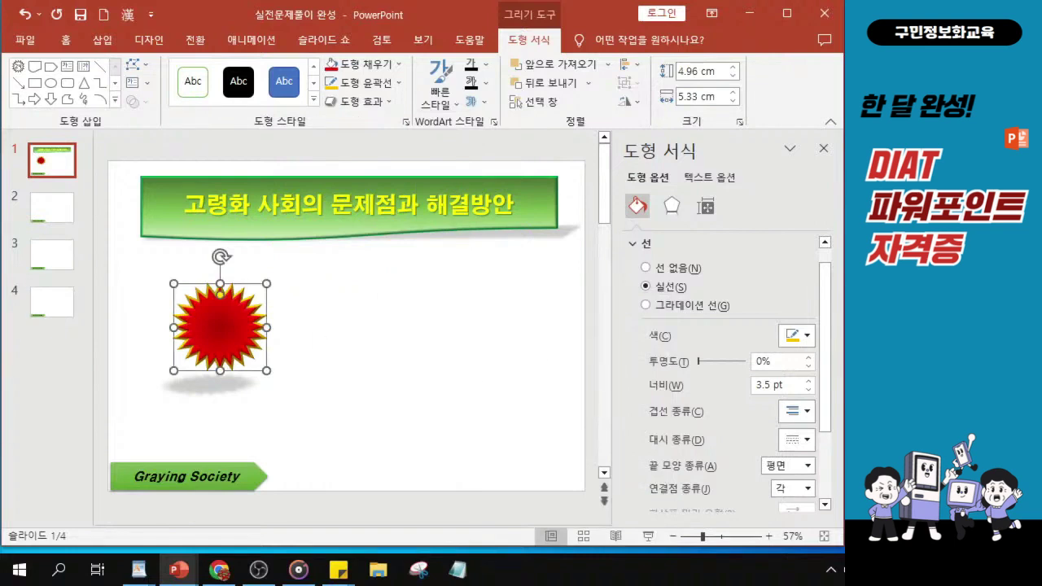
{"action": "key", "text": "alt+Tab"}
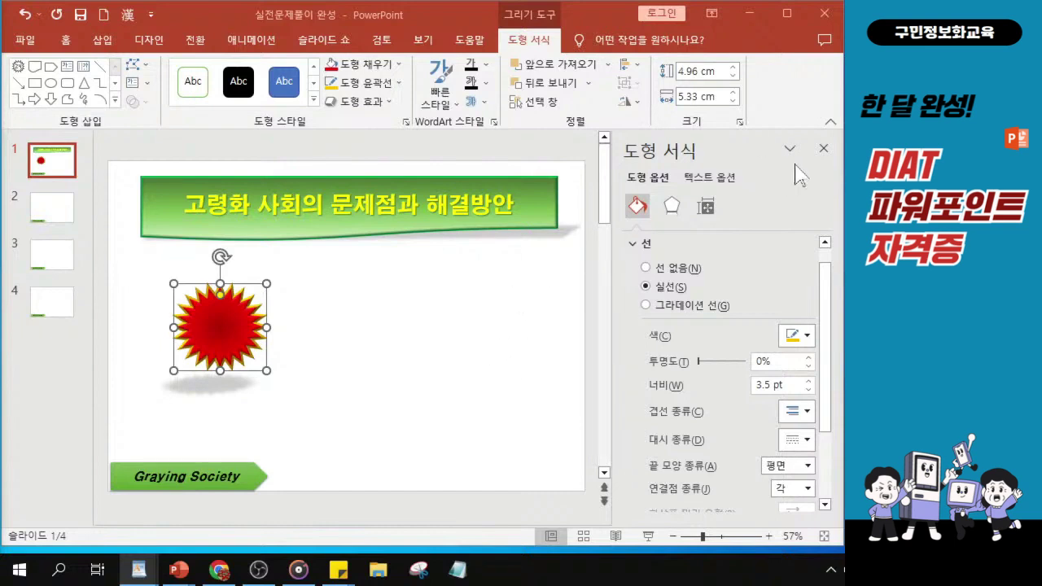
{"action": "left_click", "coordinate": [823, 150]}
{"action": "left_click", "coordinate": [823, 151]}
{"action": "left_click", "coordinate": [342, 341]}
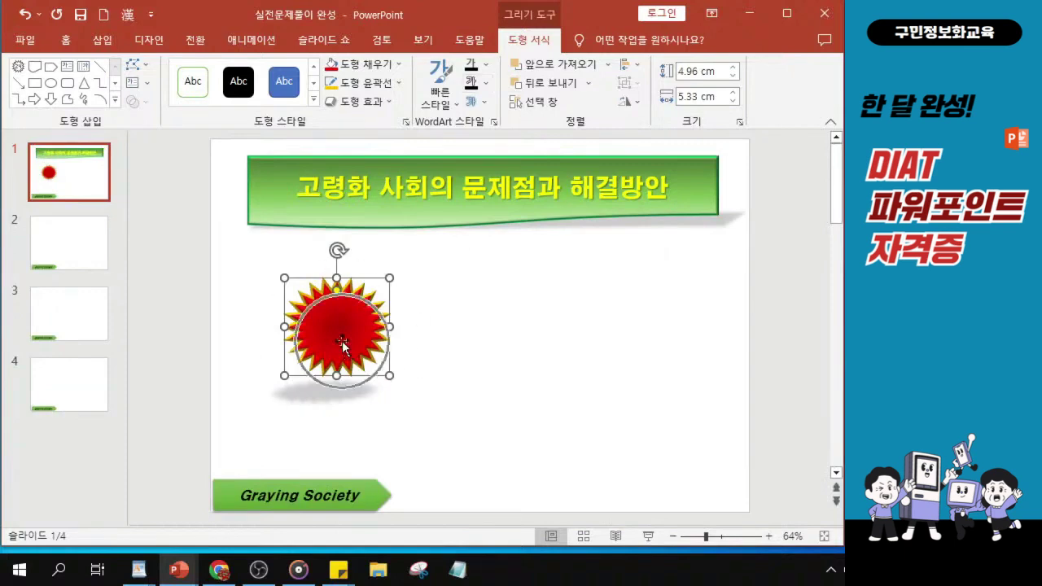
Draw a chevron block arrow about 5 cm high and 4.21 cm wide to the right of the star.
{"action": "key", "text": "ctrl"}
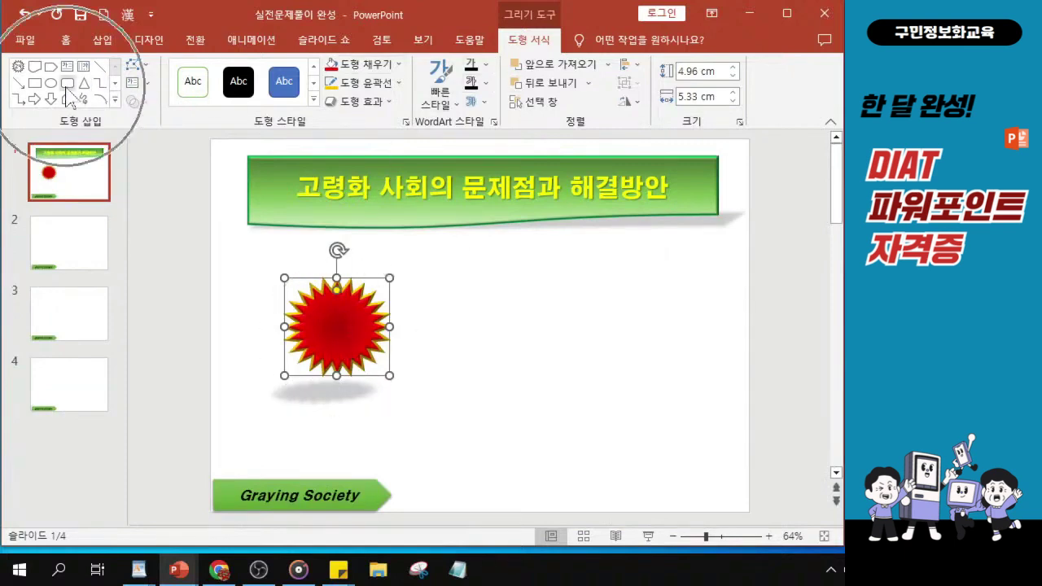
{"action": "key", "text": "ctrl"}
{"action": "key", "text": "ctrl"}
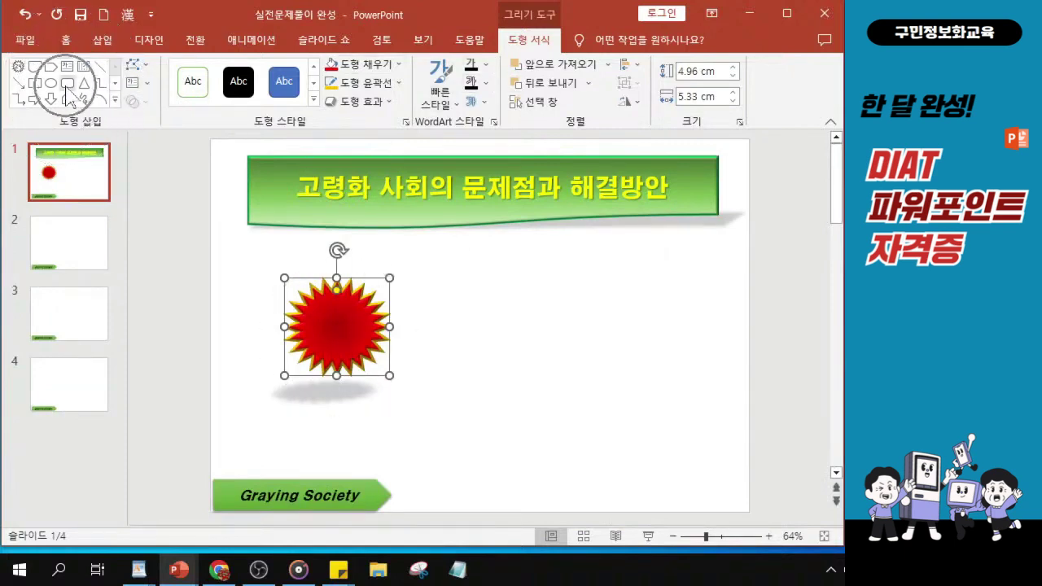
{"action": "key", "text": "ctrl"}
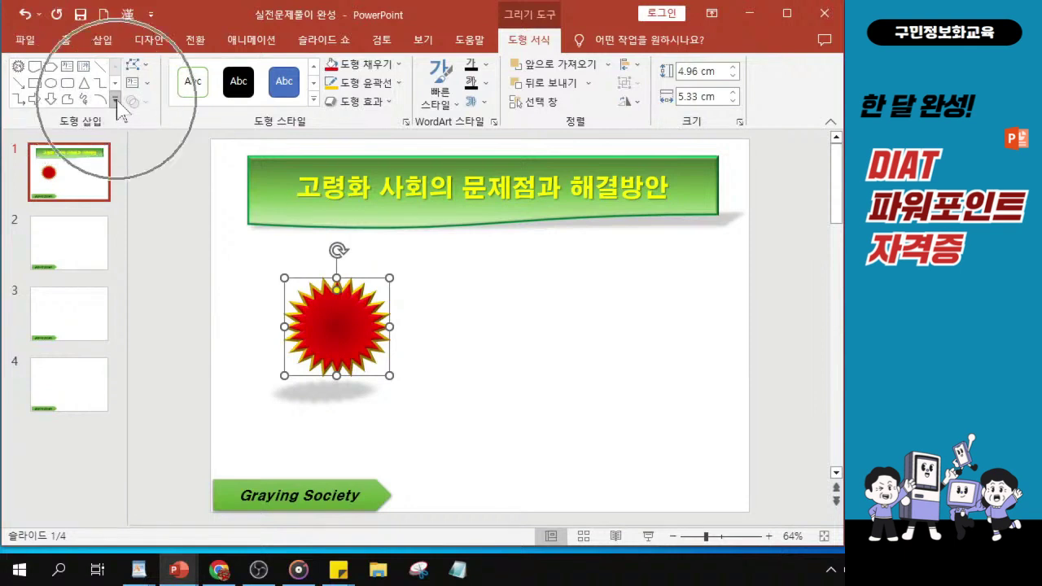
{"action": "key", "text": "ctrl"}
{"action": "left_click", "coordinate": [117, 100]}
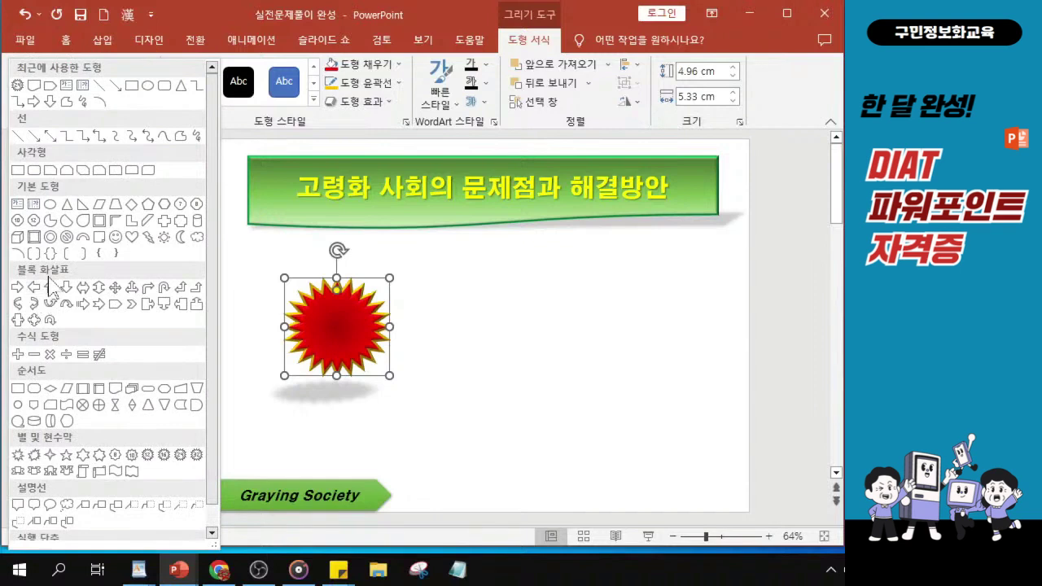
{"action": "key", "text": "ctrl"}
{"action": "key", "text": "ctrl"}
{"action": "key", "text": "ctrl"}
{"action": "key", "text": "ctrl"}
{"action": "key", "text": "ctrl"}
{"action": "key", "text": "ctrl"}
{"action": "key", "text": "ctrl"}
{"action": "key", "text": "ctrl"}
{"action": "key", "text": "ctrl"}
{"action": "key", "text": "ctrl"}
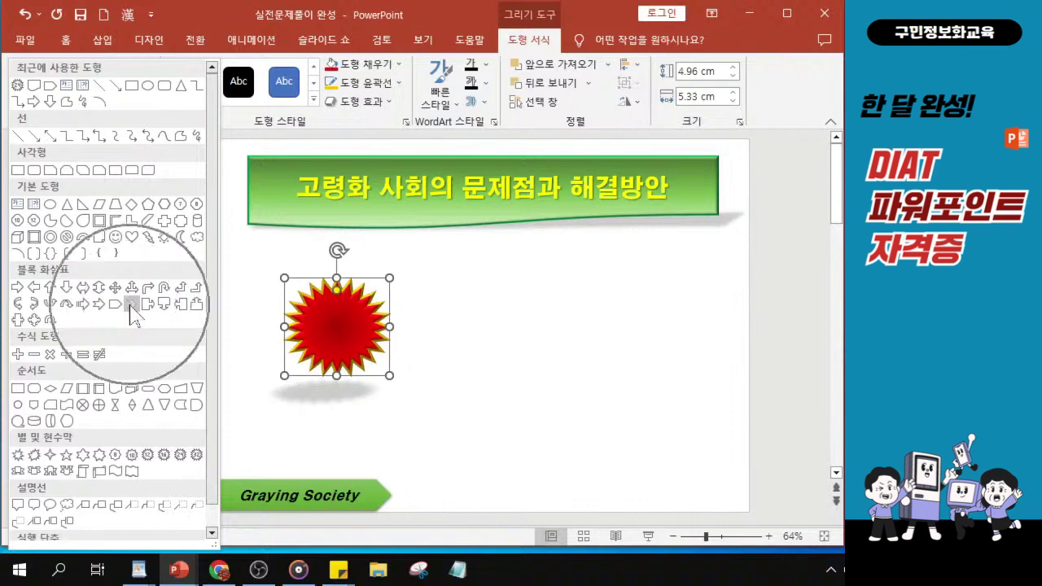
{"action": "left_click", "coordinate": [131, 305]}
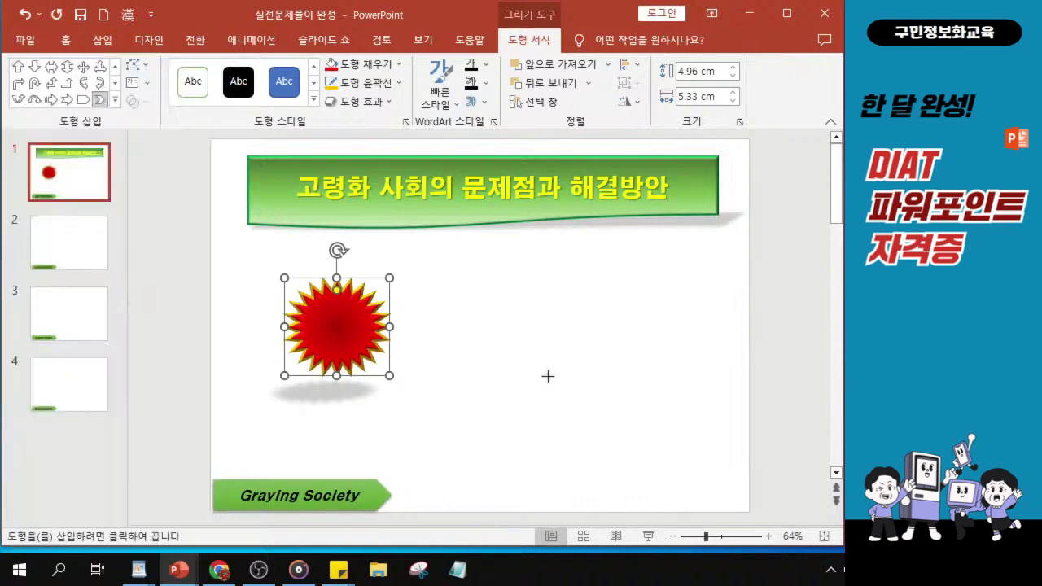
{"action": "left_click_drag", "start_coordinate": [441, 278], "coordinate": [522, 376]}
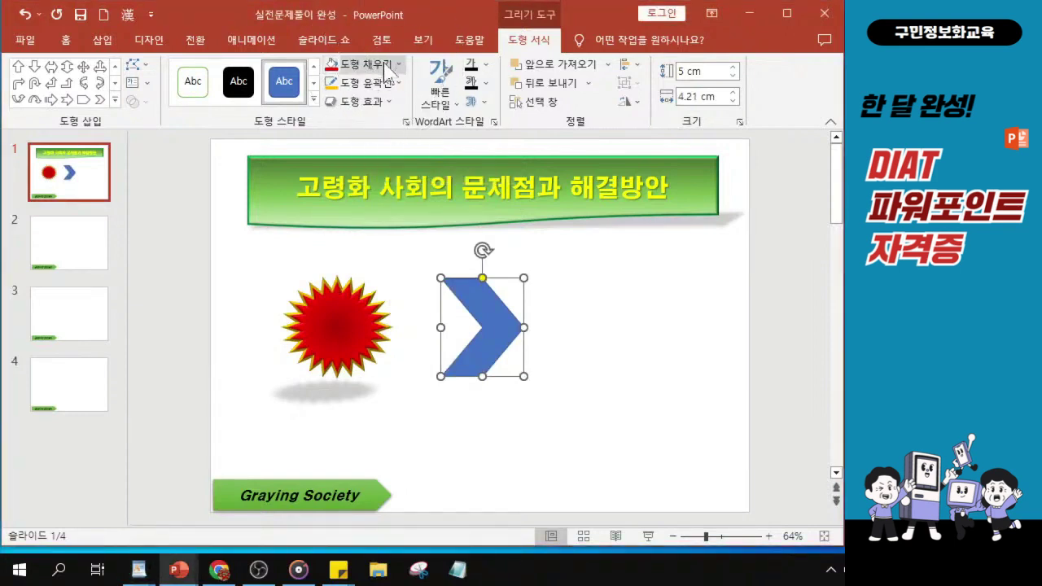
Enlarge the star slightly and shift it a little to the left on the slide.
{"action": "left_click", "coordinate": [339, 311]}
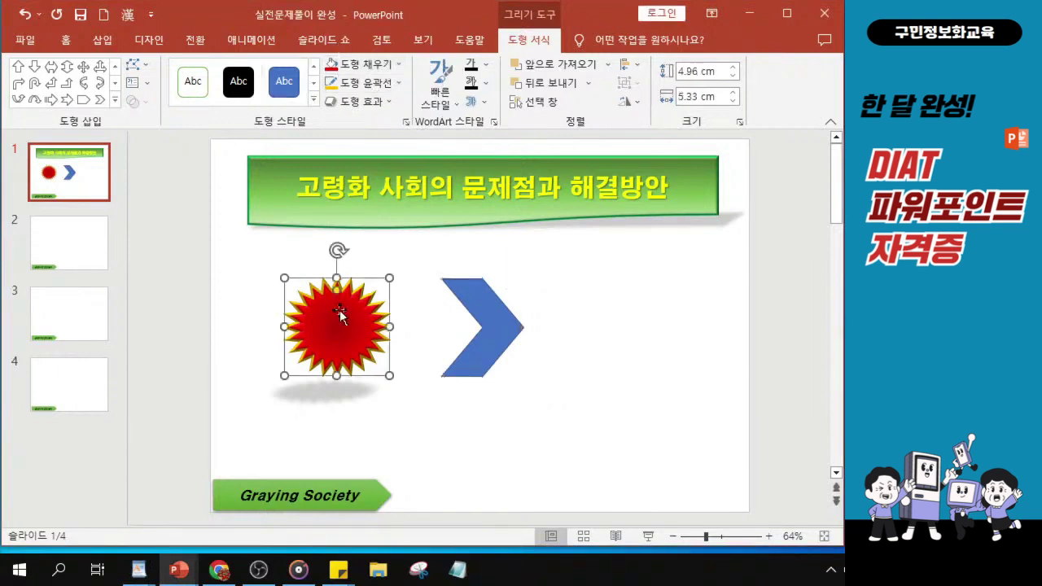
{"action": "left_click_drag", "start_coordinate": [389, 278], "coordinate": [398, 269]}
{"action": "left_click_drag", "start_coordinate": [349, 321], "coordinate": [334, 325]}
Shrink the chevron to about 4.2 cm high and 3.5 cm wide, keeping it level with the star.
{"action": "left_click", "coordinate": [495, 323]}
{"action": "left_click_drag", "start_coordinate": [523, 278], "coordinate": [517, 289]}
{"action": "left_click_drag", "start_coordinate": [497, 333], "coordinate": [507, 331]}
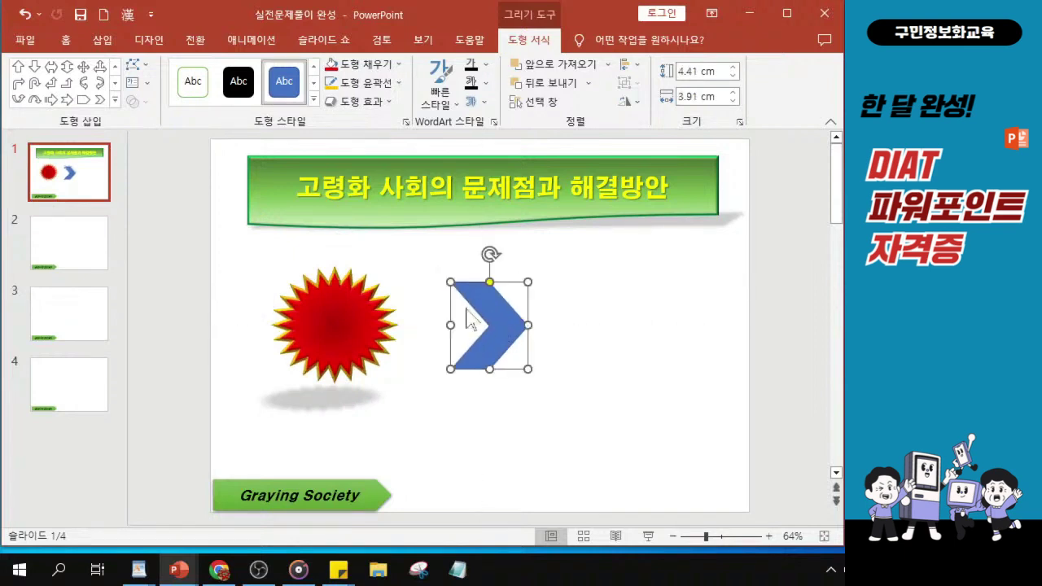
{"action": "left_click_drag", "start_coordinate": [528, 282], "coordinate": [521, 286]}
{"action": "left_click_drag", "start_coordinate": [483, 339], "coordinate": [478, 337]}
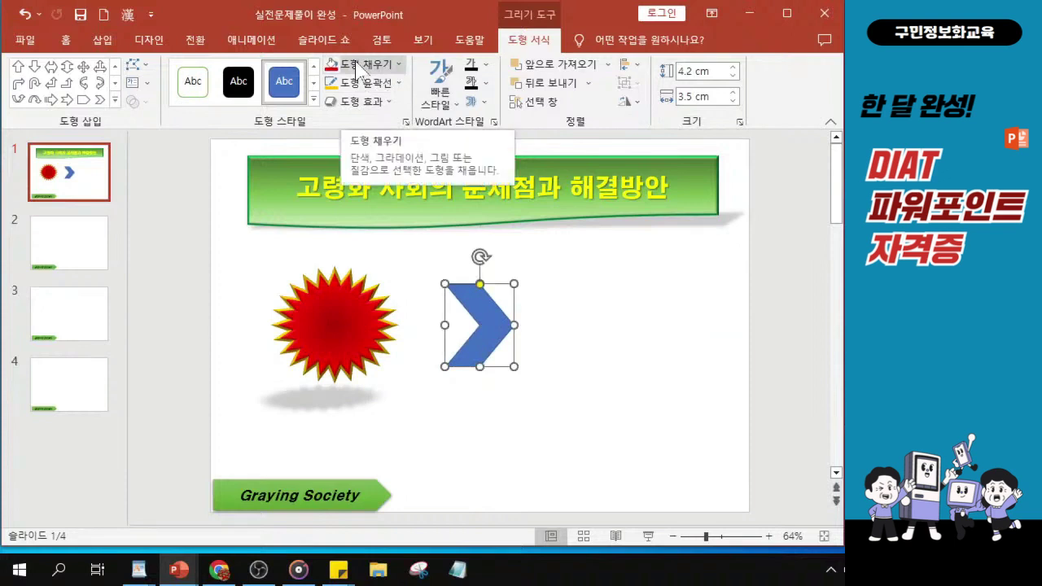
Fill the chevron with the standard purple.
{"action": "left_click", "coordinate": [358, 68]}
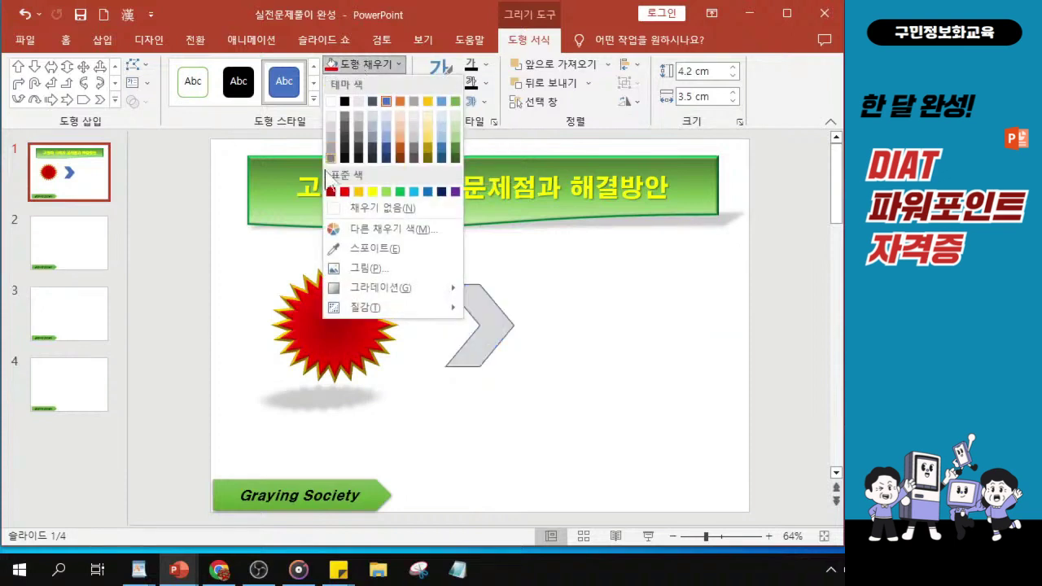
{"action": "left_click", "coordinate": [455, 193]}
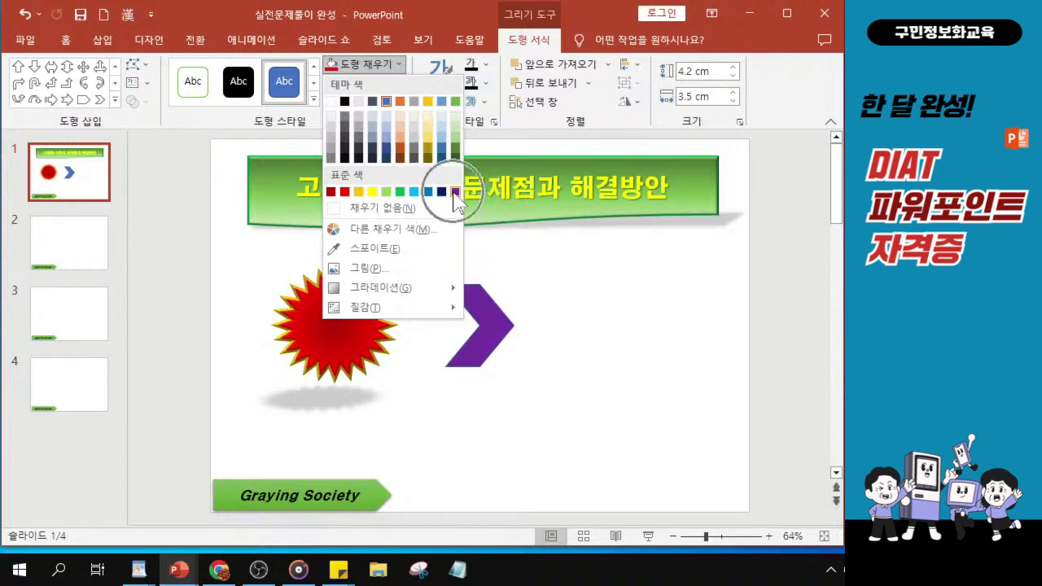
{"action": "left_click", "coordinate": [455, 192]}
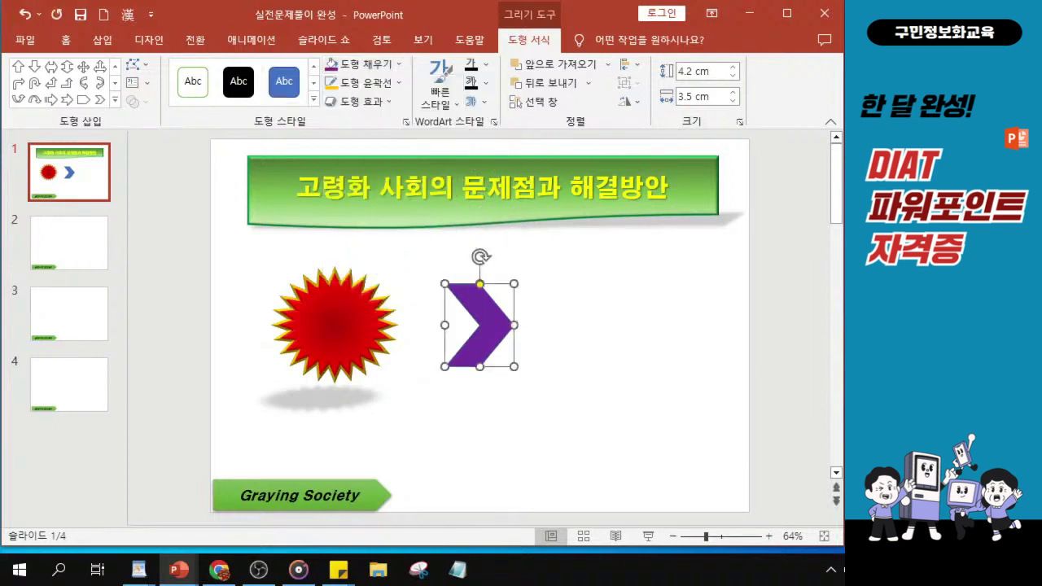
Remove the chevron's outline (윤곽선 없음) and narrow the slide thumbnail pane.
{"action": "left_click", "coordinate": [371, 84]}
{"action": "left_click", "coordinate": [377, 83]}
{"action": "left_click", "coordinate": [377, 83]}
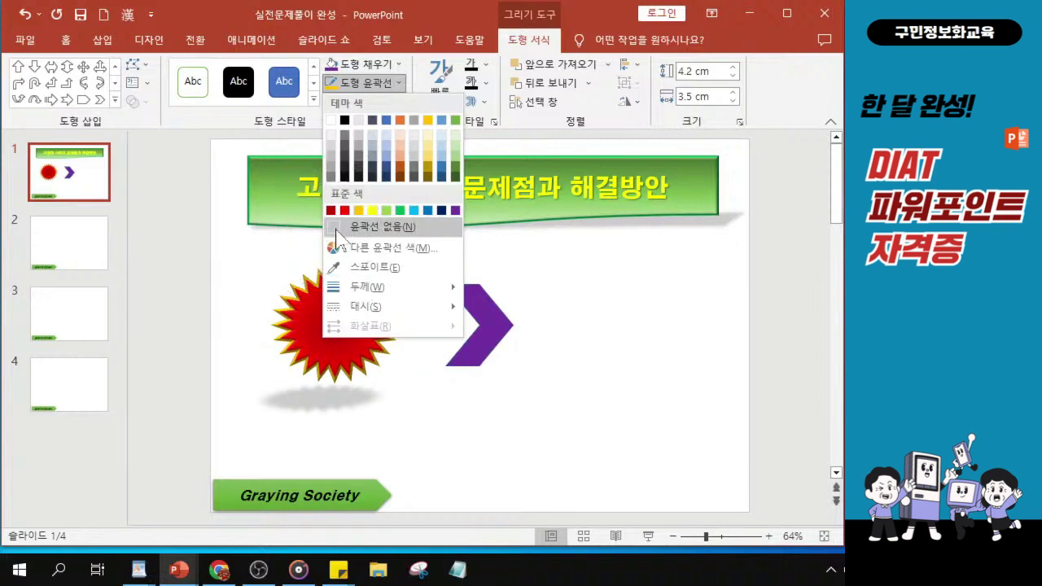
{"action": "left_click", "coordinate": [337, 227]}
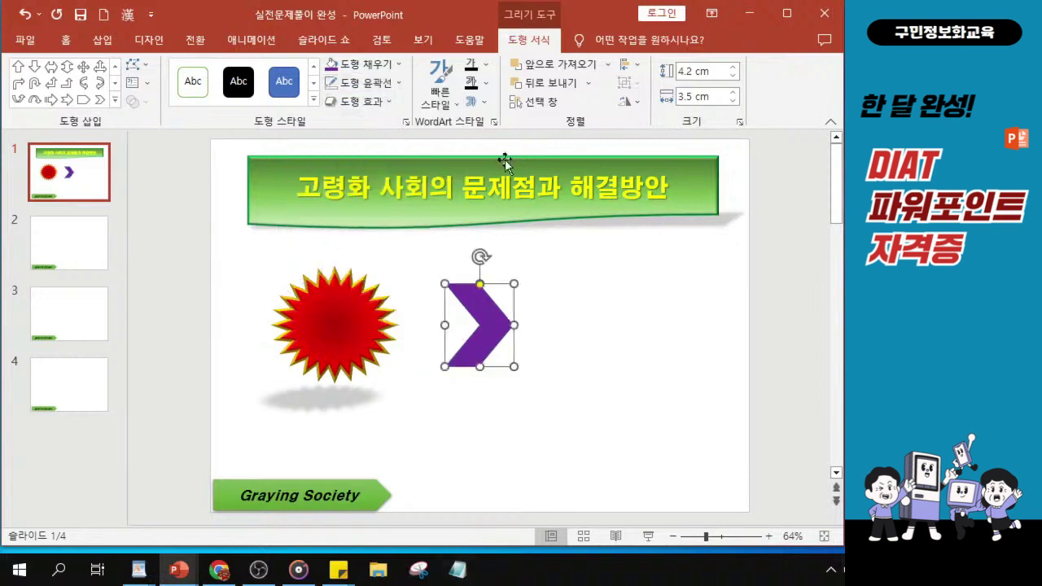
{"action": "left_click_drag", "start_coordinate": [129, 350], "coordinate": [99, 350]}
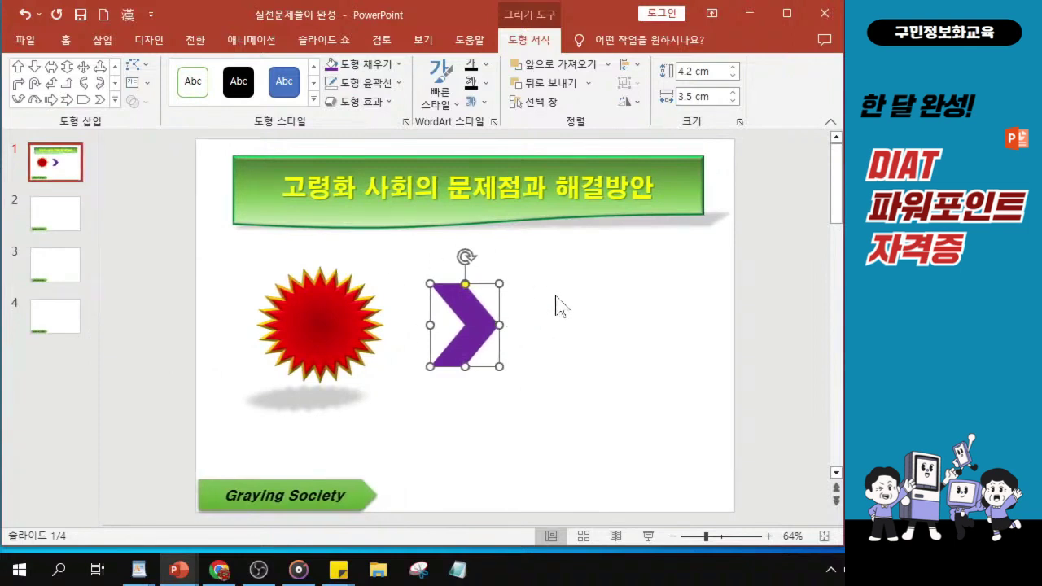
Apply the reflection (반사) variation in the third row and third column, a full reflection, to the chevron.
{"action": "key", "text": "alt+Tab"}
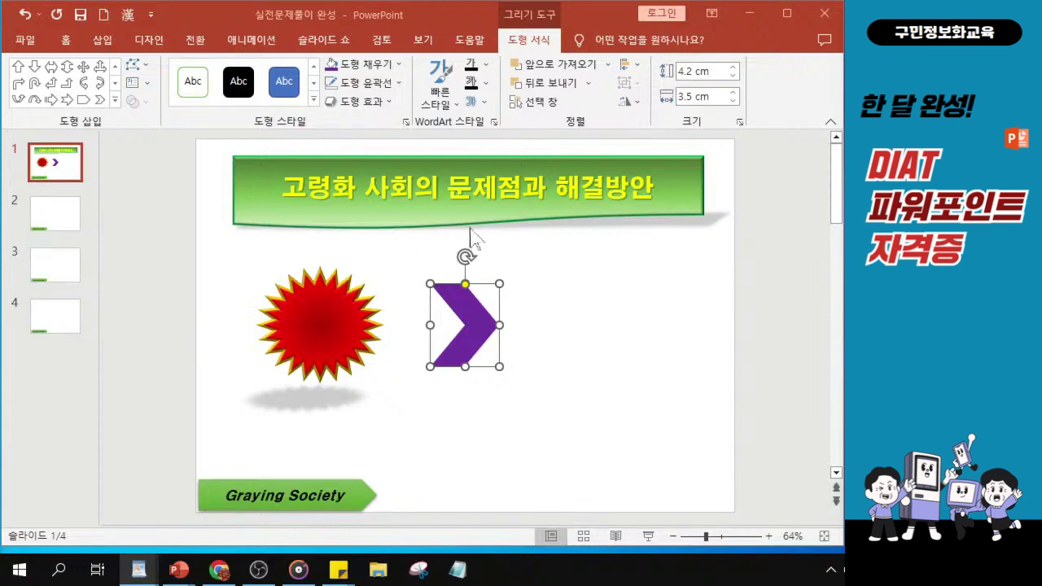
{"action": "left_click", "coordinate": [374, 103]}
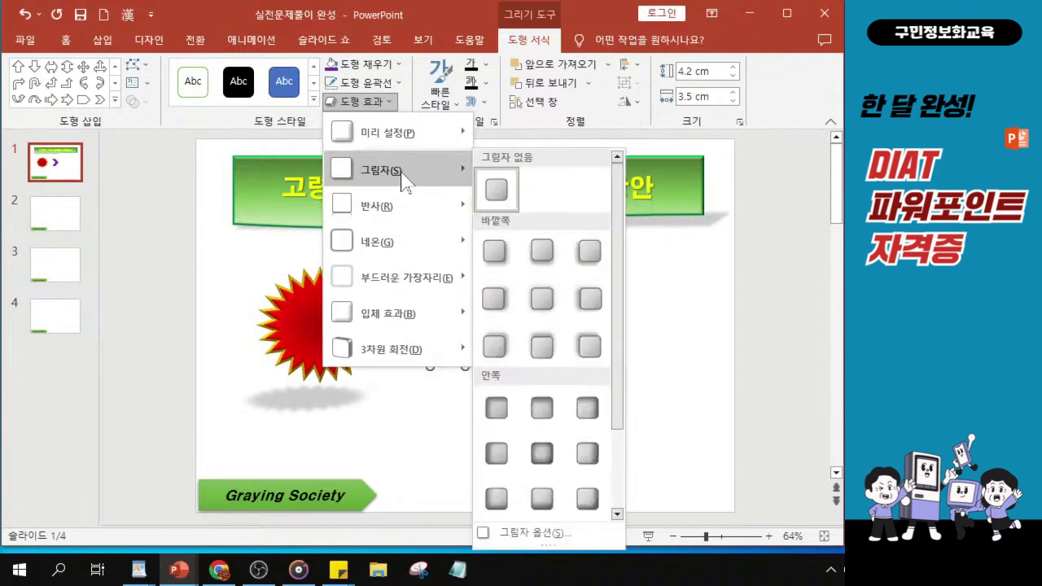
{"action": "mouse_move", "coordinate": [425, 209]}
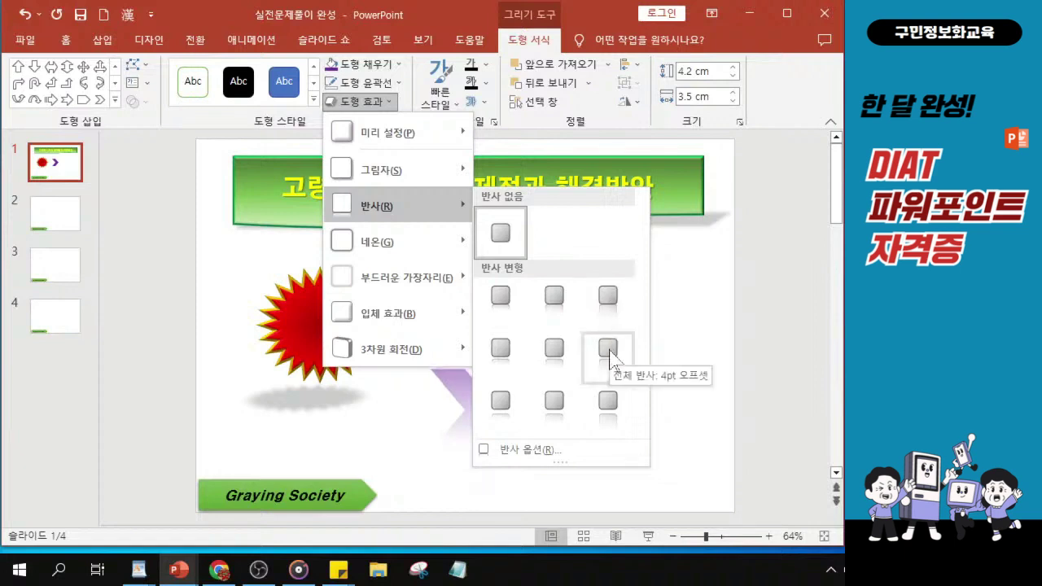
{"action": "left_click", "coordinate": [604, 400]}
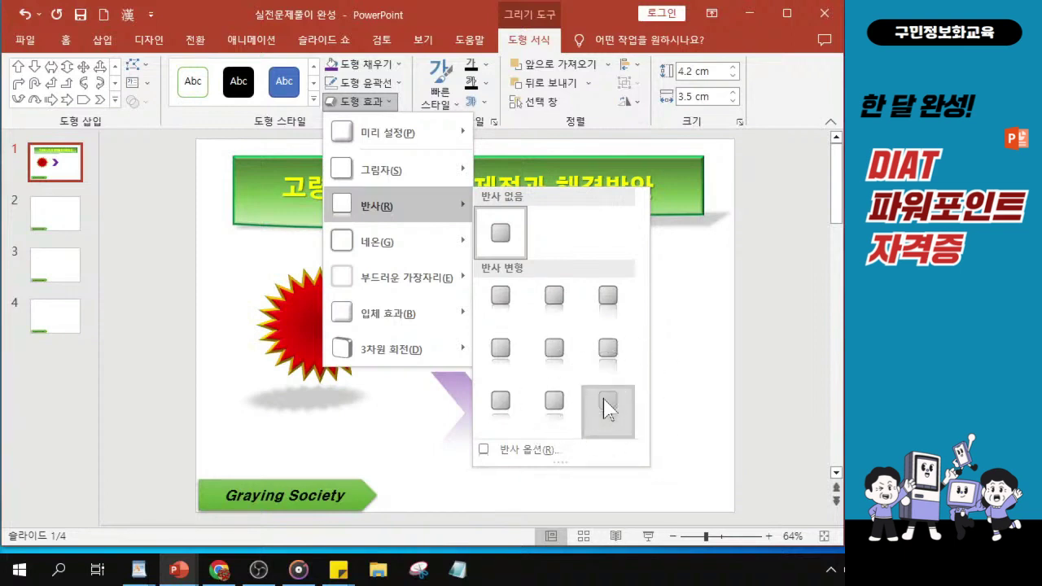
{"action": "left_click", "coordinate": [606, 410]}
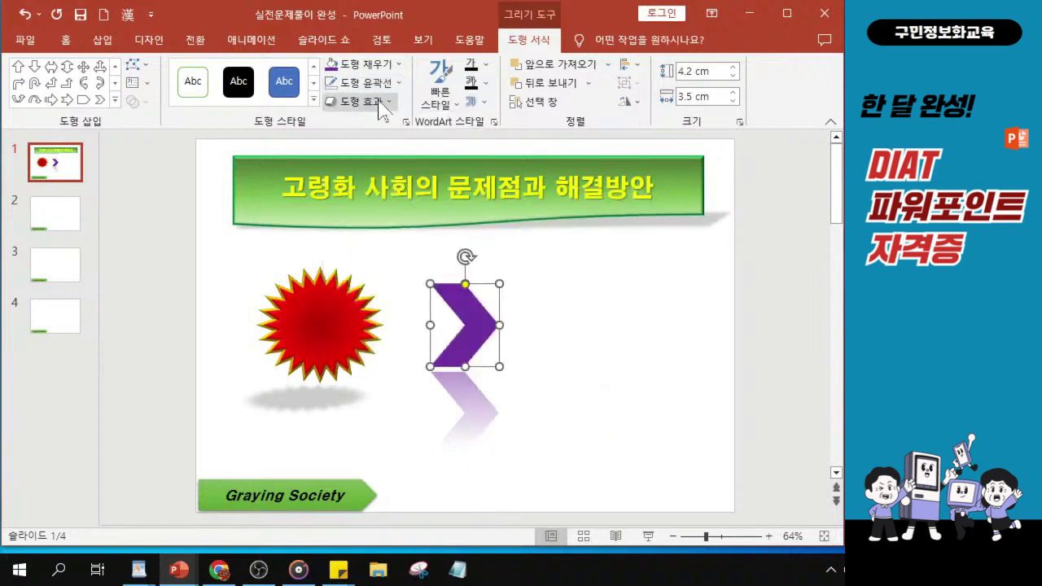
Apply the first bevel preset of the first row (입체 효과) to the chevron.
{"action": "left_click", "coordinate": [375, 103]}
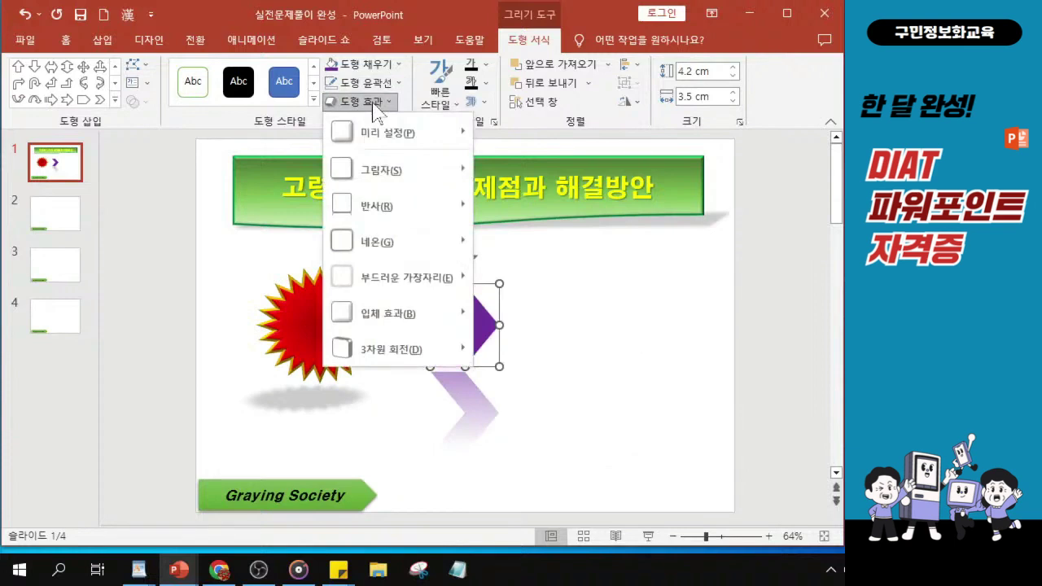
{"action": "mouse_move", "coordinate": [410, 325]}
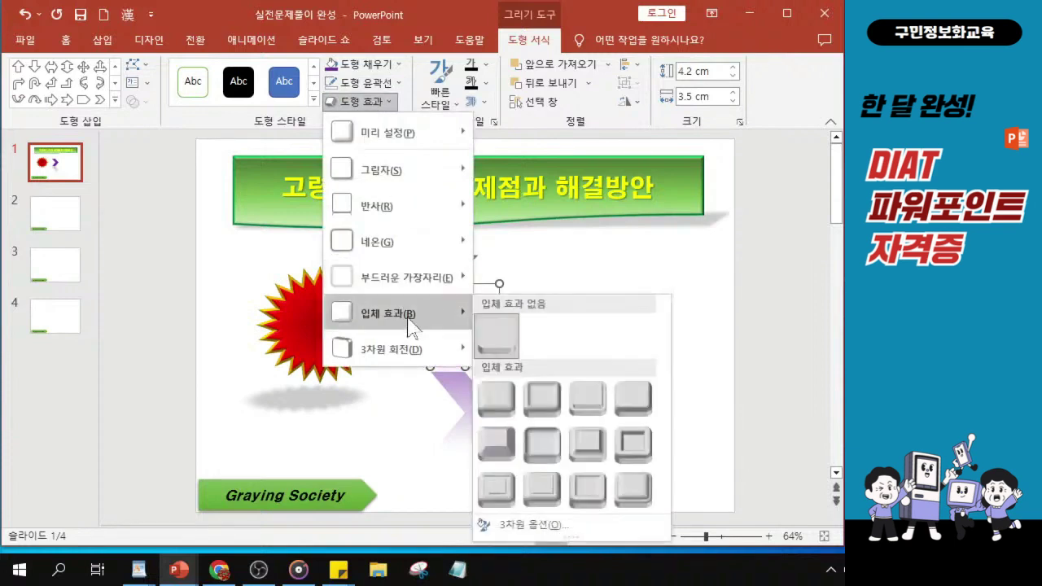
{"action": "left_click", "coordinate": [494, 399]}
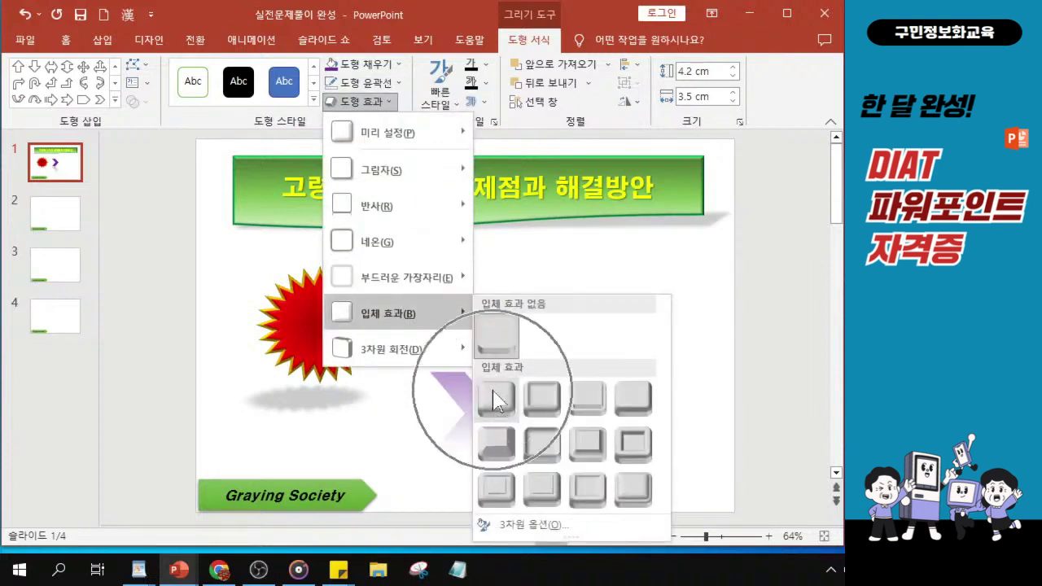
{"action": "left_click", "coordinate": [494, 398]}
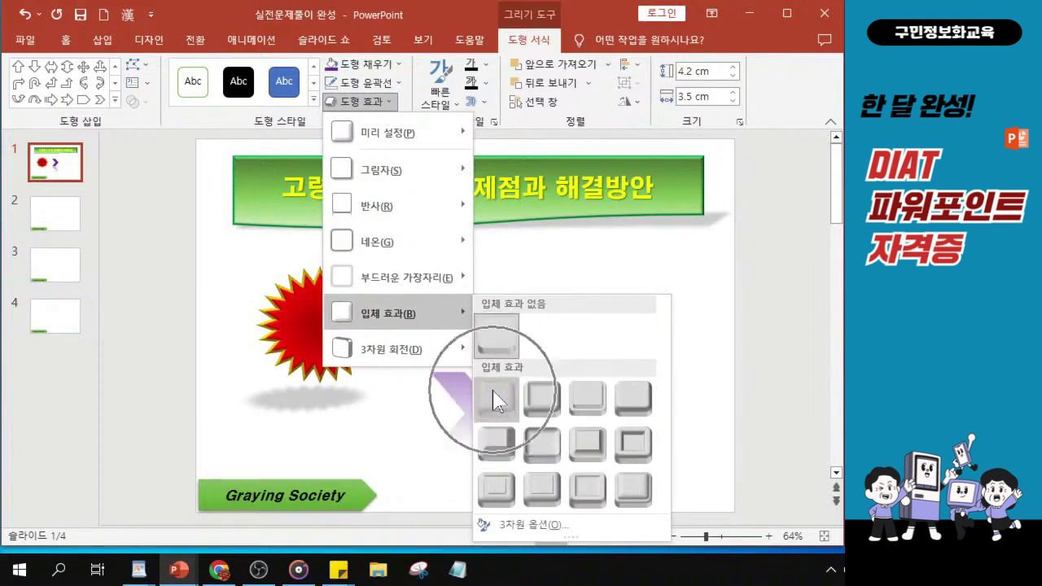
{"action": "left_click", "coordinate": [494, 398]}
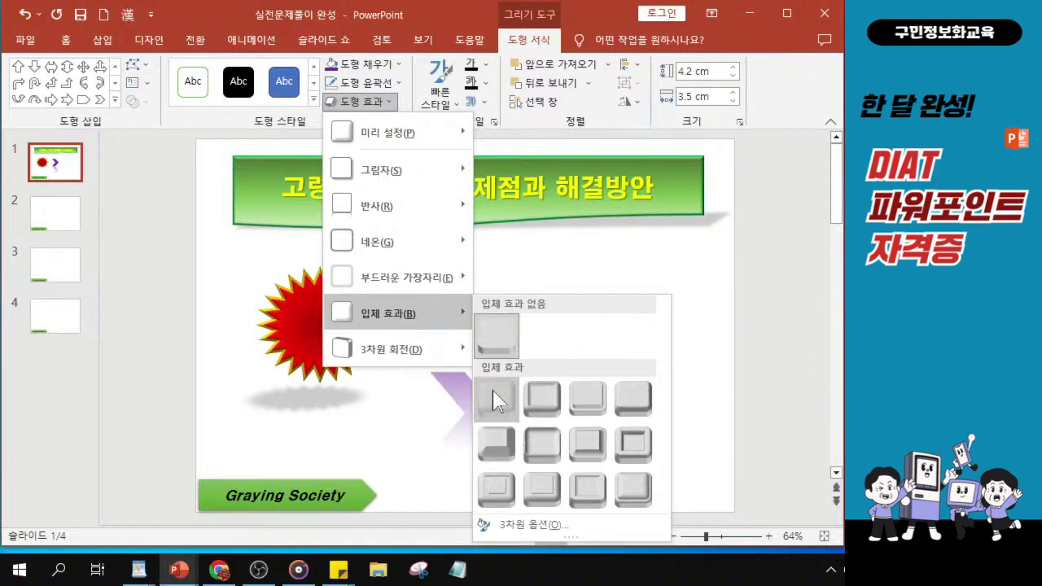
{"action": "left_click", "coordinate": [494, 399]}
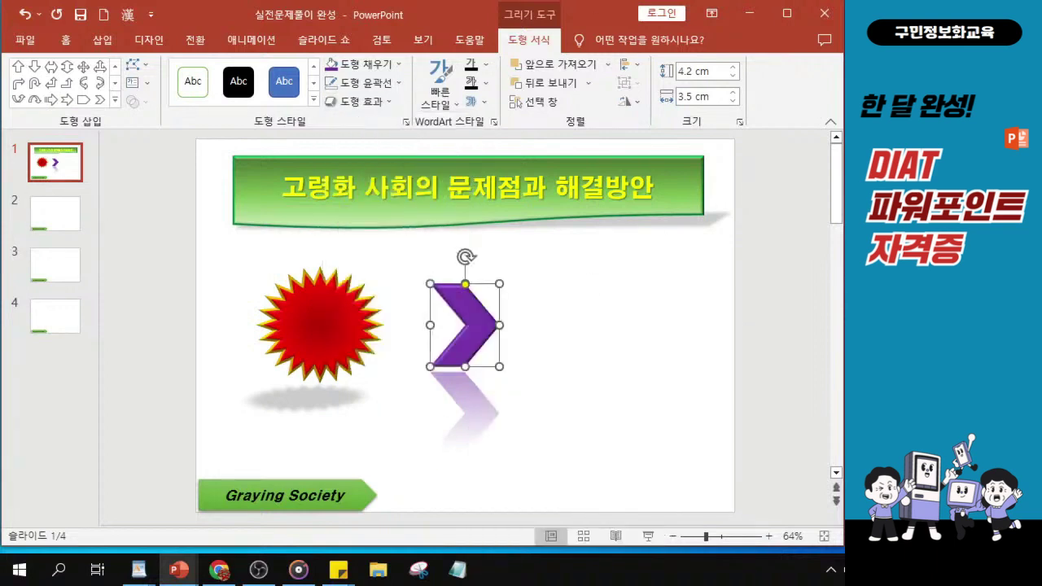
Start inserting a picture from this device and browse to the desktop folder KAIT > 실전문제풀이1.
{"action": "key", "text": "alt+Tab"}
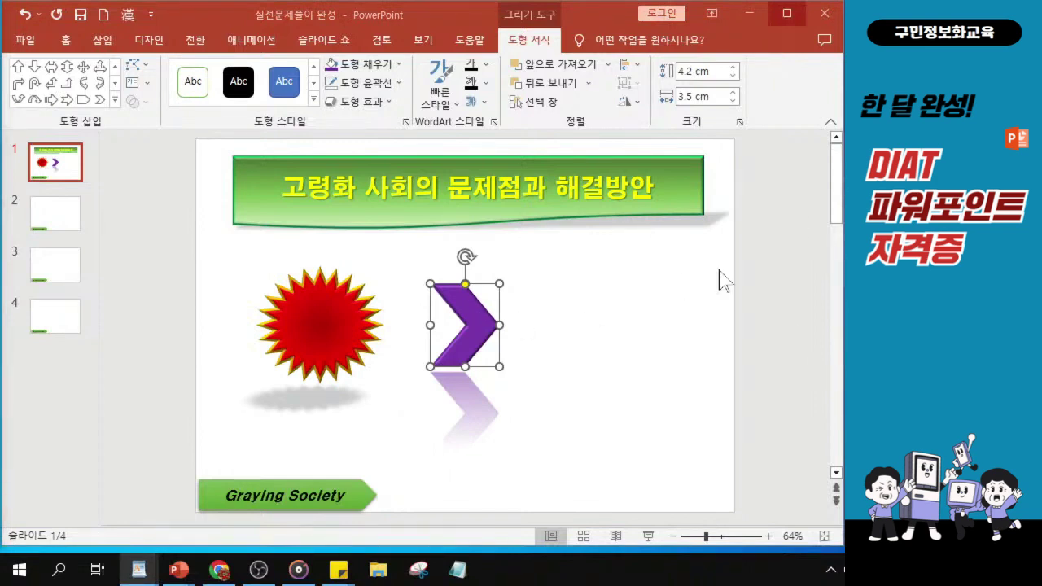
{"action": "left_click", "coordinate": [102, 41]}
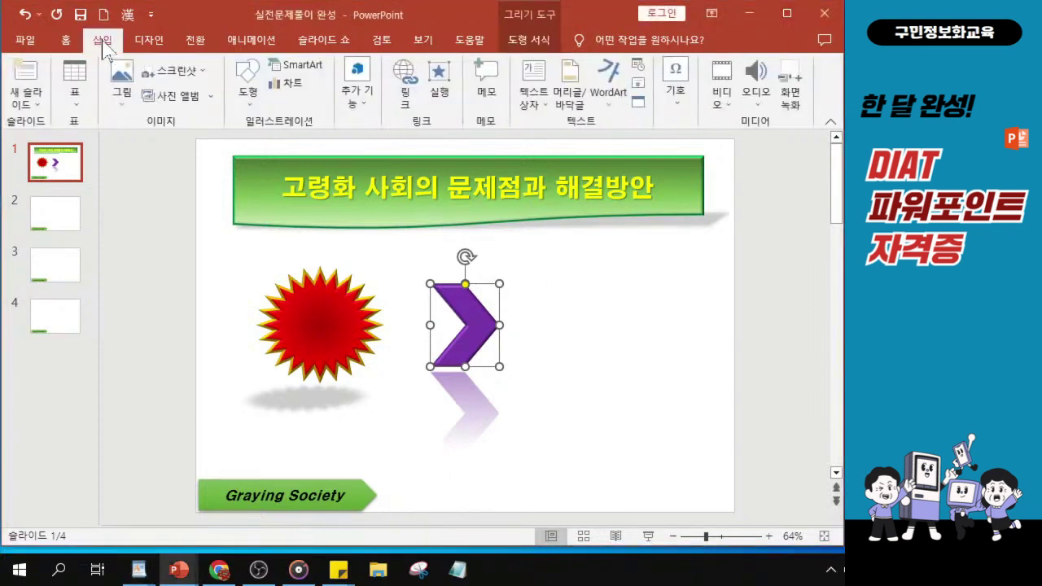
{"action": "left_click", "coordinate": [122, 90]}
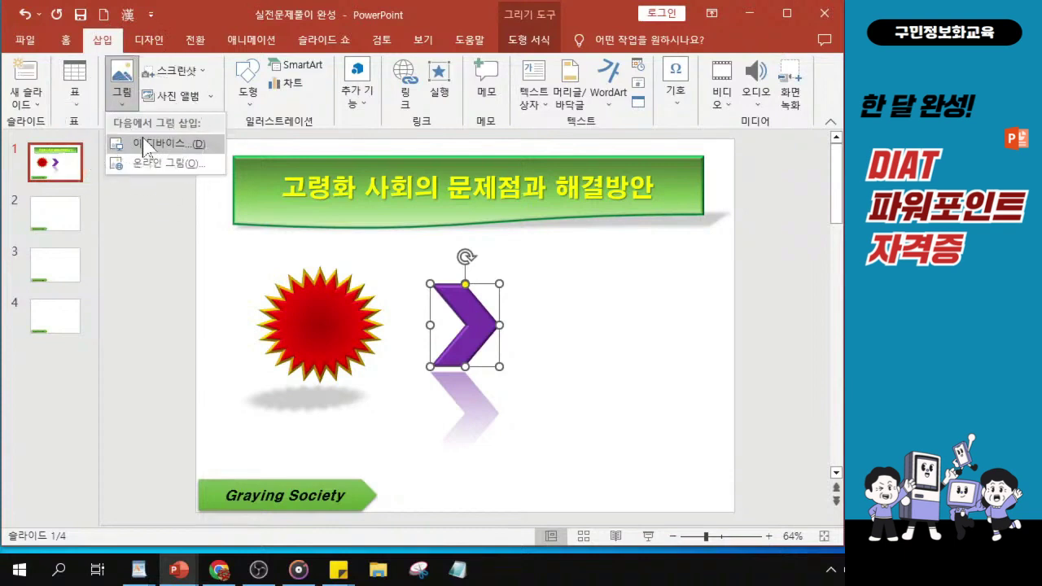
{"action": "left_click", "coordinate": [147, 146]}
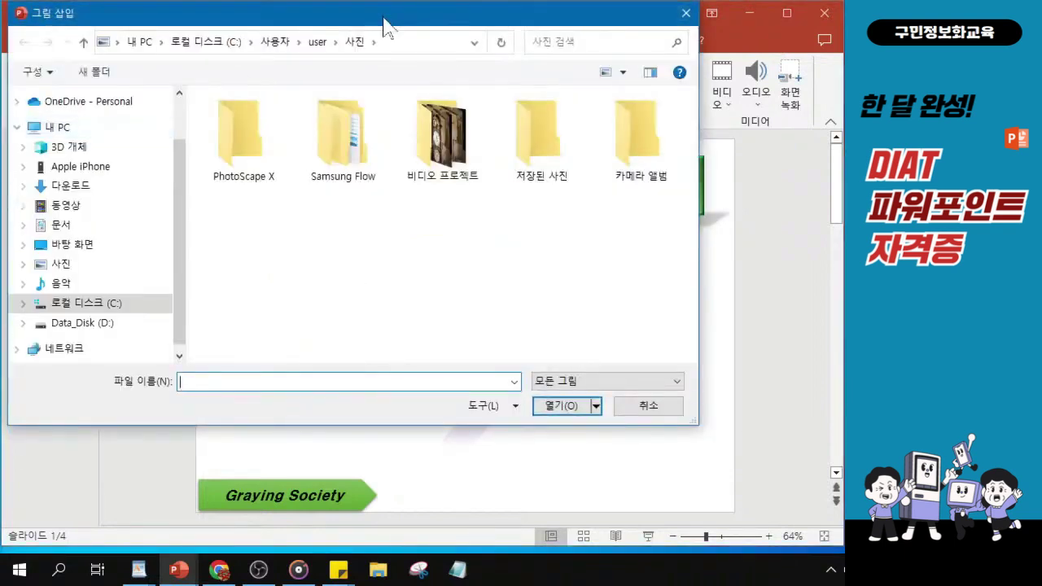
{"action": "left_click_drag", "start_coordinate": [384, 25], "coordinate": [413, 68]}
{"action": "left_click", "coordinate": [102, 290]}
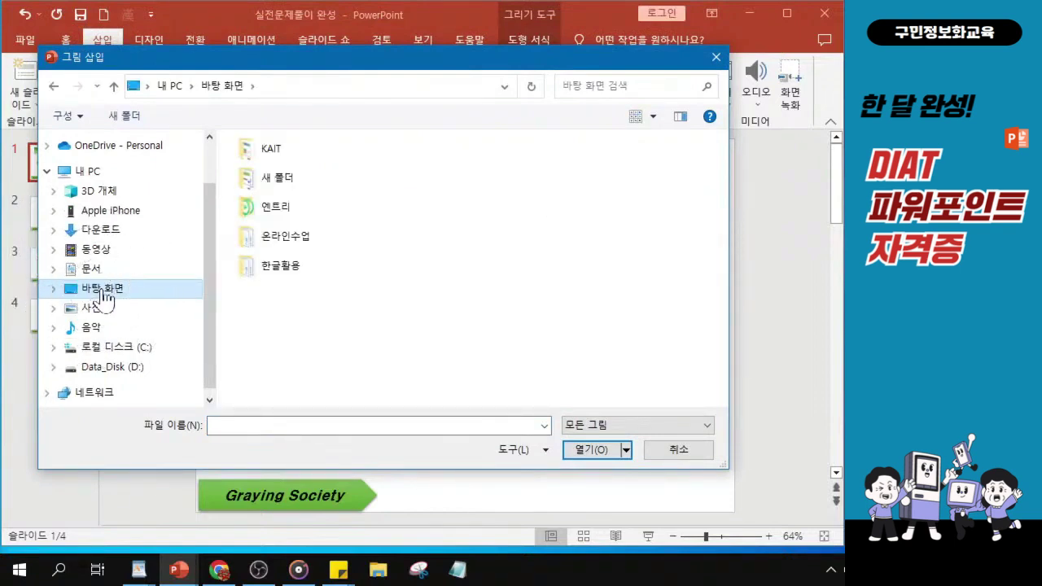
{"action": "left_click", "coordinate": [268, 155]}
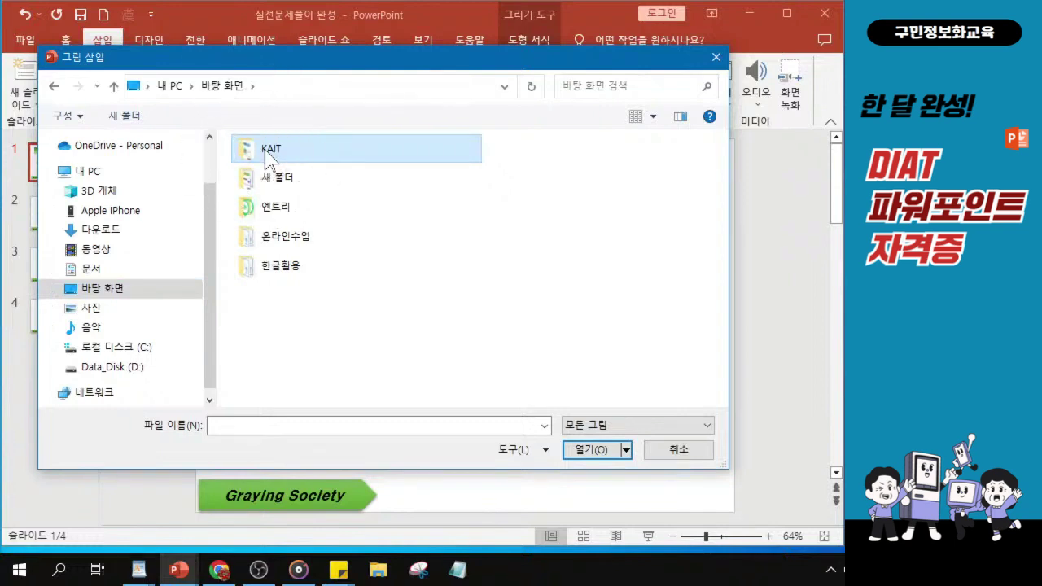
{"action": "double_click", "coordinate": [267, 155]}
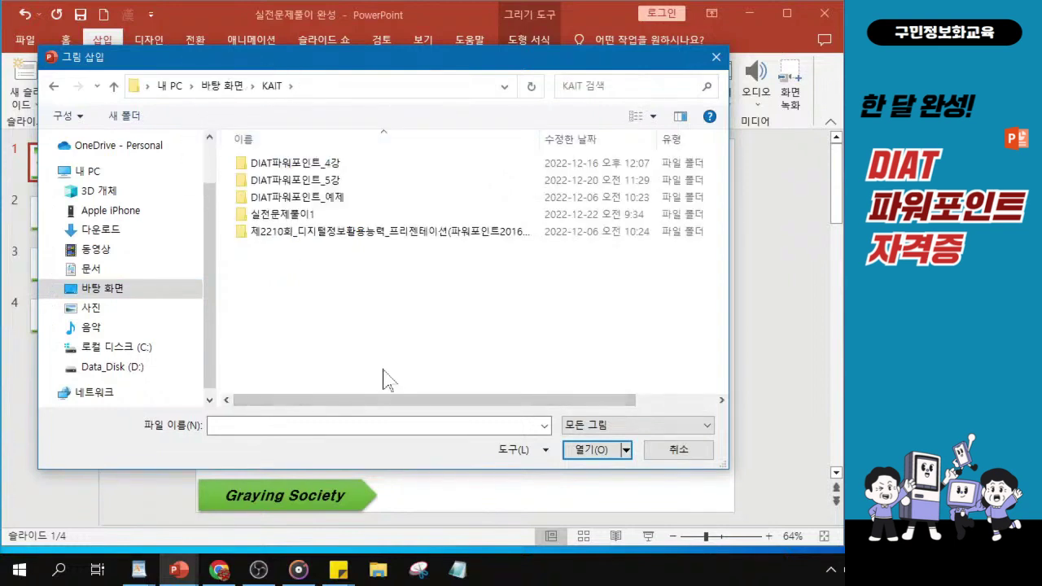
{"action": "left_click", "coordinate": [273, 216]}
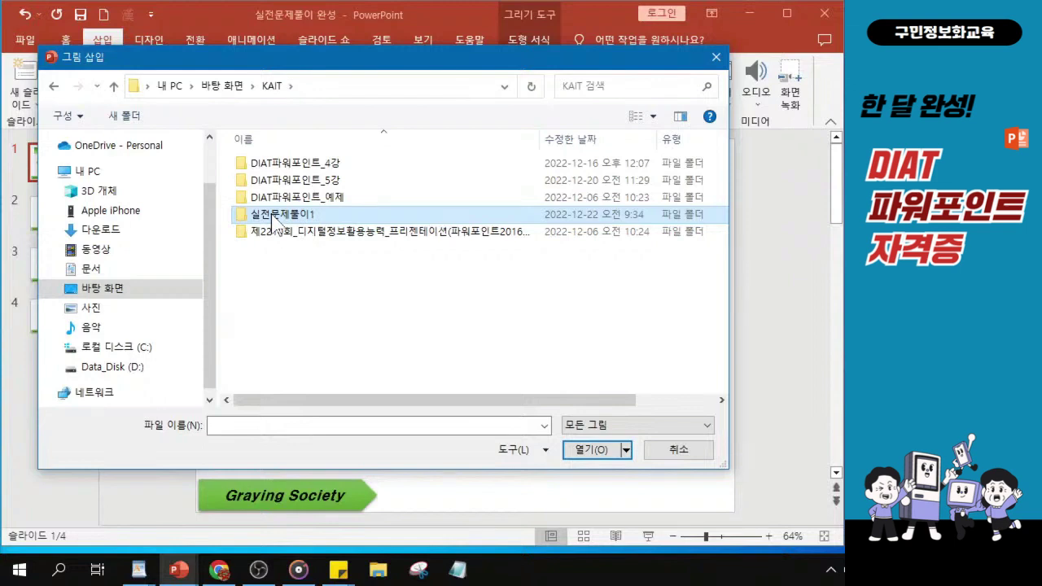
{"action": "double_click", "coordinate": [273, 216]}
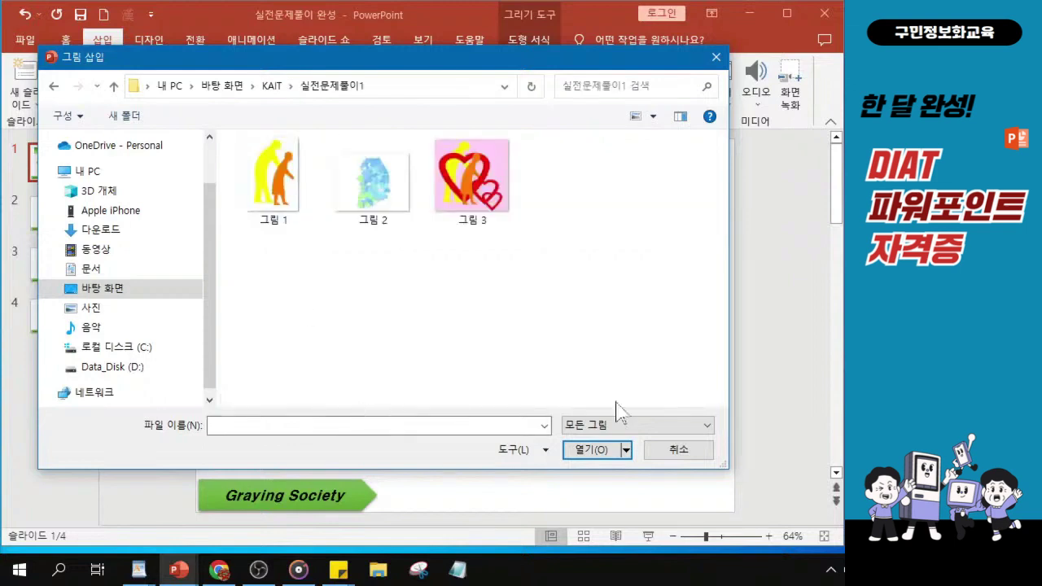
Insert the picture 그림 1 from the 실전문제풀이1 folder onto slide 1.
{"action": "left_click", "coordinate": [286, 186]}
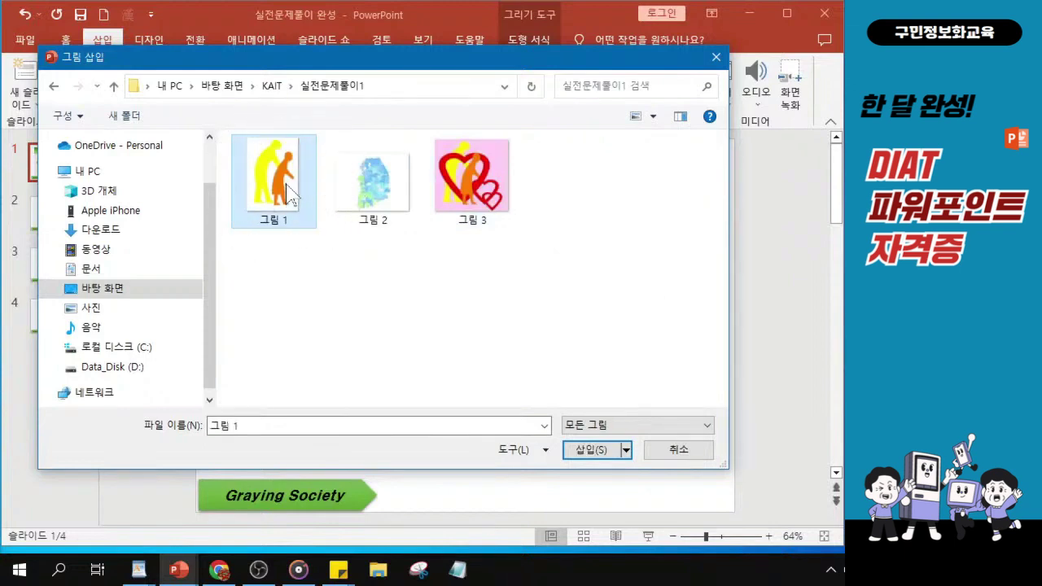
{"action": "left_click", "coordinate": [597, 453]}
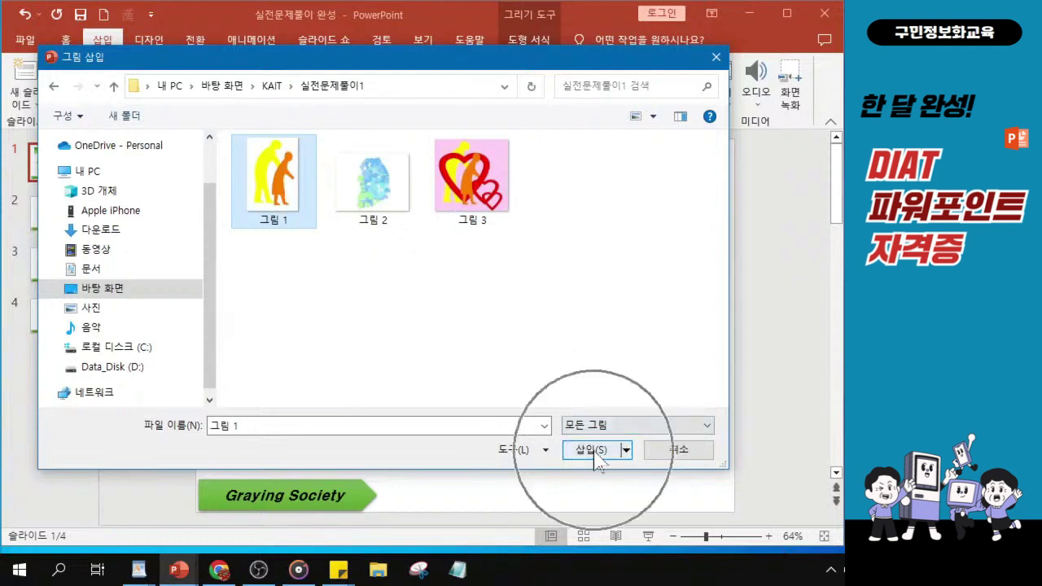
{"action": "left_click", "coordinate": [597, 453]}
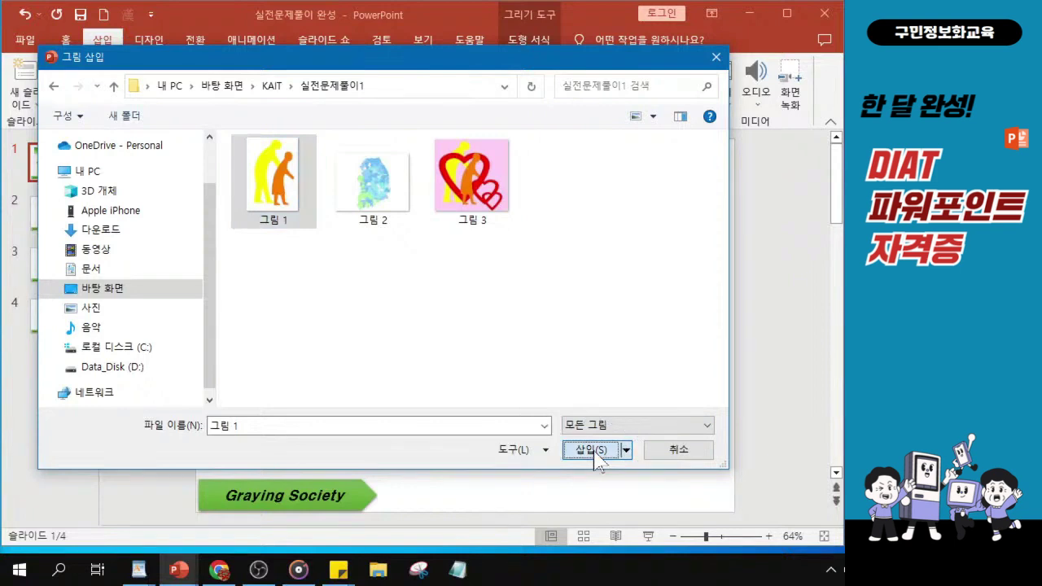
{"action": "left_click", "coordinate": [596, 453]}
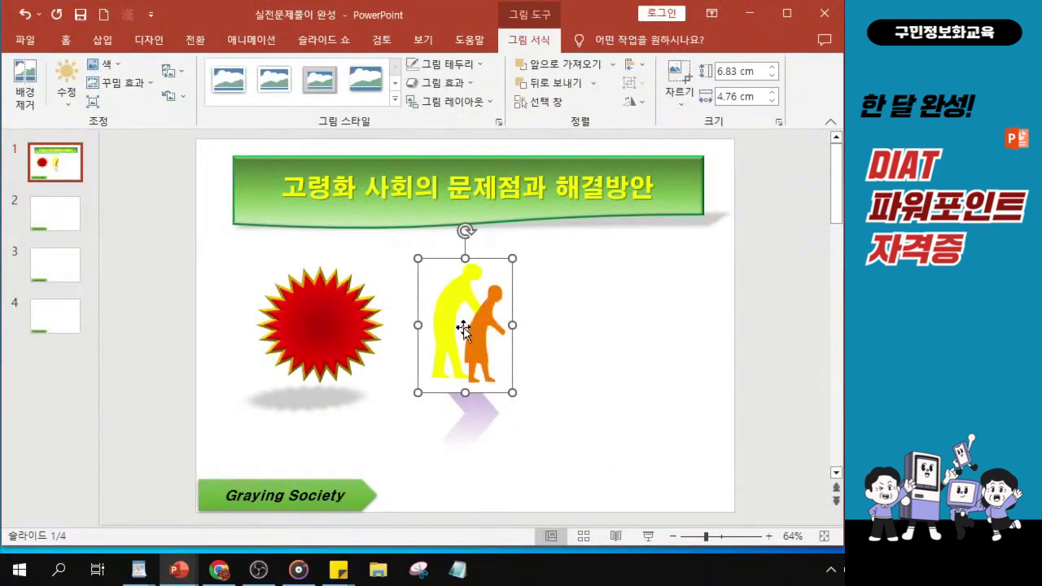
Move the elderly couple picture to the right of the purple chevron and enlarge it to about 8.26 × 5.76 cm.
{"action": "left_click_drag", "start_coordinate": [487, 352], "coordinate": [644, 355]}
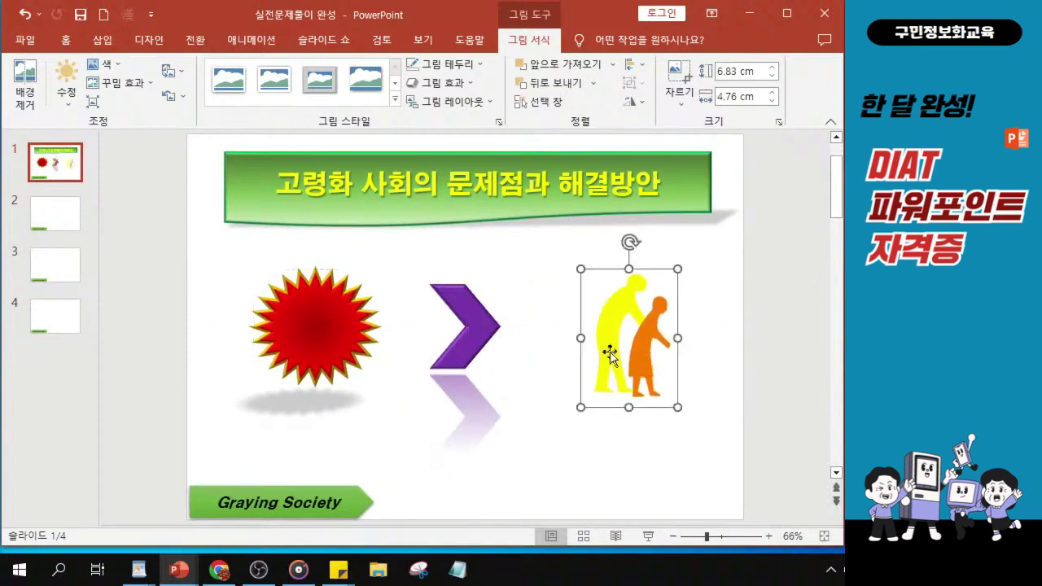
{"action": "left_click_drag", "start_coordinate": [578, 408], "coordinate": [561, 420]}
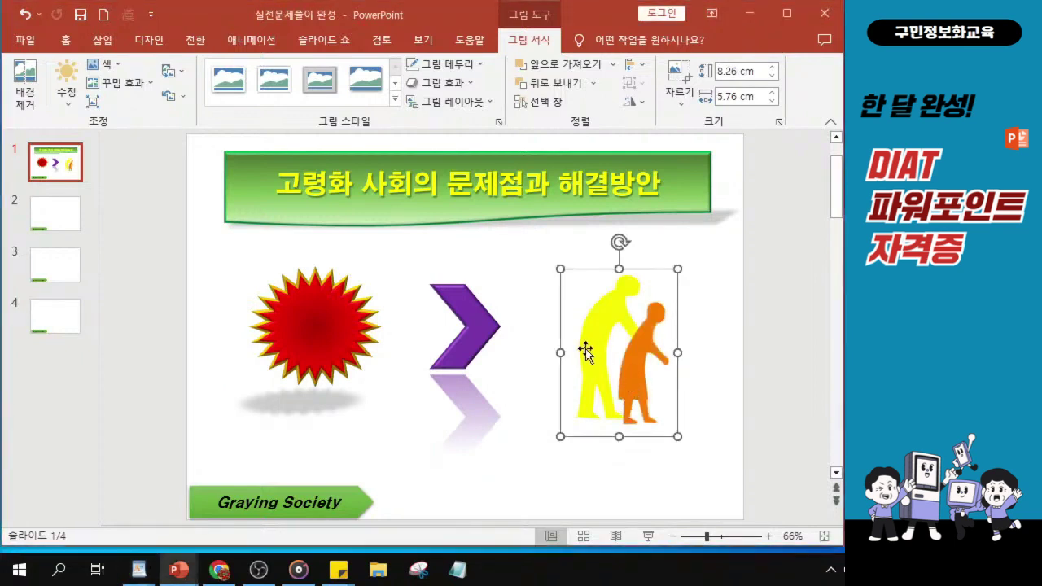
{"action": "left_click_drag", "start_coordinate": [600, 356], "coordinate": [603, 358]}
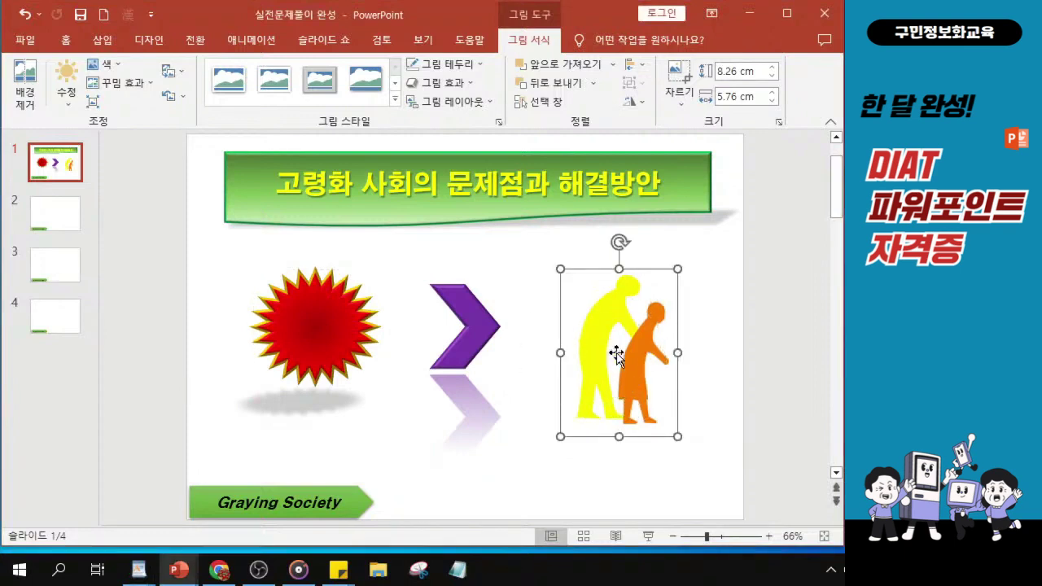
Unlock the elderly couple picture's aspect ratio and set its size to 10 cm high and 8 cm wide.
{"action": "left_click", "coordinate": [731, 72]}
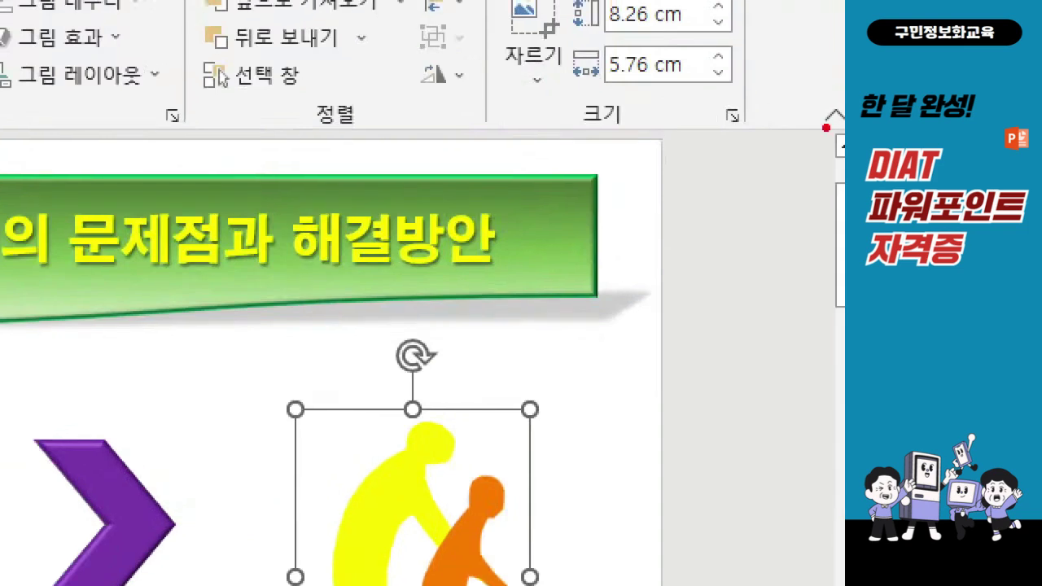
{"action": "mouse_move", "coordinate": [714, 92]}
{"action": "left_mouse_down"}
{"action": "mouse_move", "coordinate": [779, 148]}
{"action": "mouse_move", "coordinate": [767, 139]}
{"action": "left_mouse_up"}
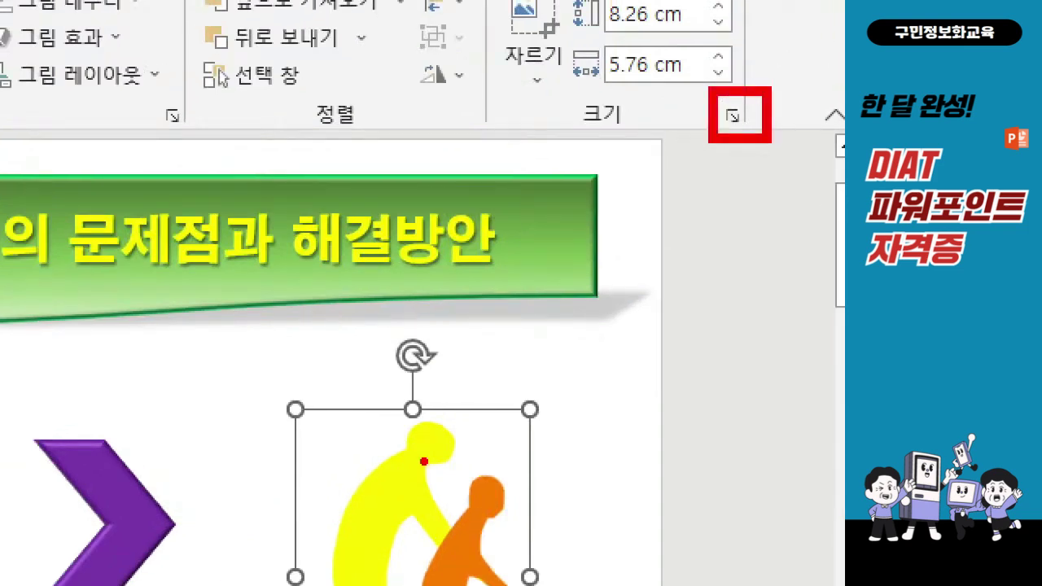
{"action": "left_click_drag", "start_coordinate": [419, 450], "coordinate": [457, 438]}
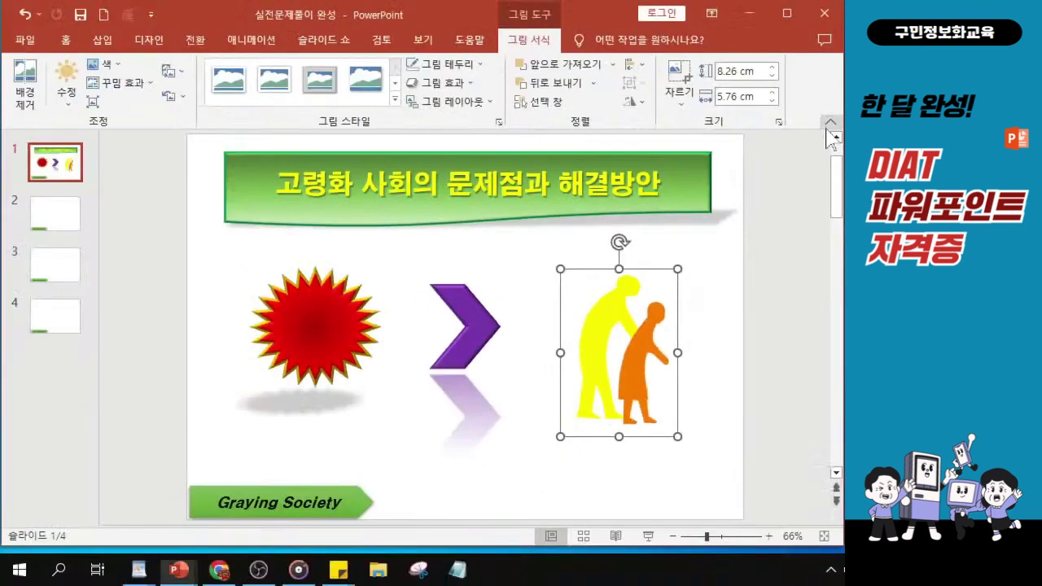
{"action": "left_click", "coordinate": [778, 123]}
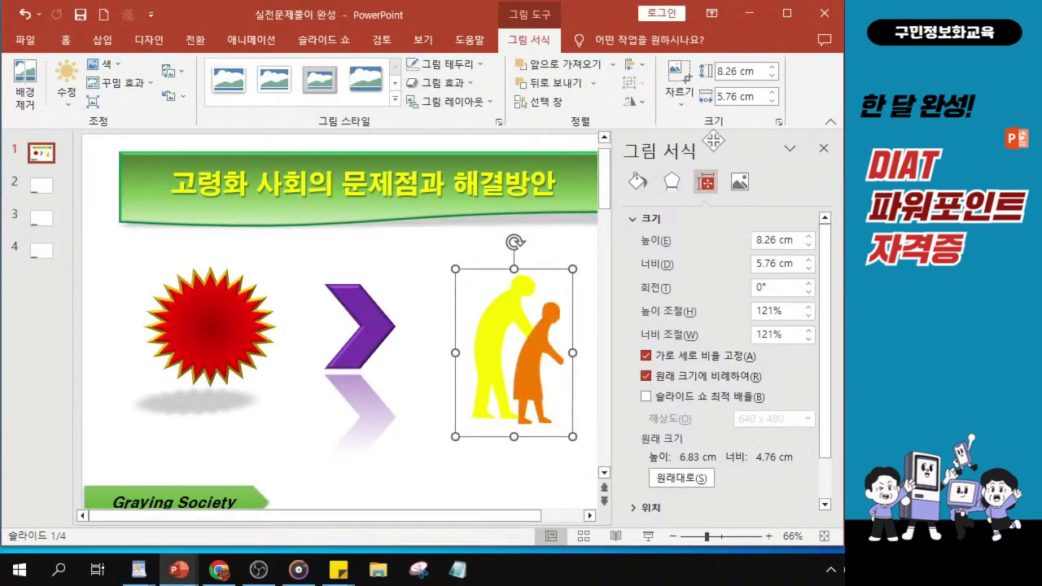
{"action": "left_click", "coordinate": [646, 356]}
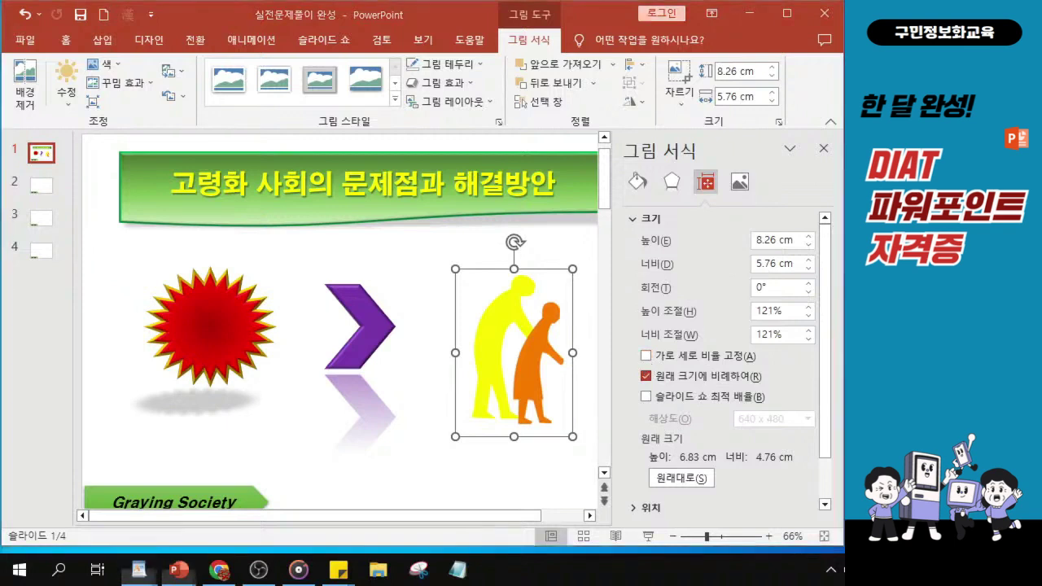
{"action": "left_click", "coordinate": [781, 240]}
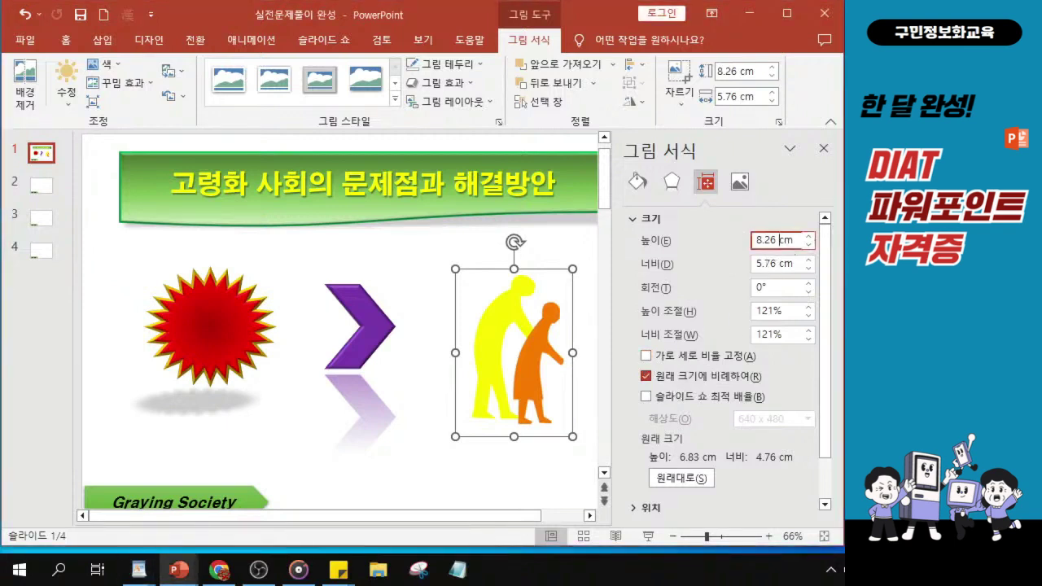
{"action": "key", "text": "ctrl+a"}
{"action": "type", "text": "10cm"}
{"action": "key", "text": "Tab"}
{"action": "type", "text": "8"}
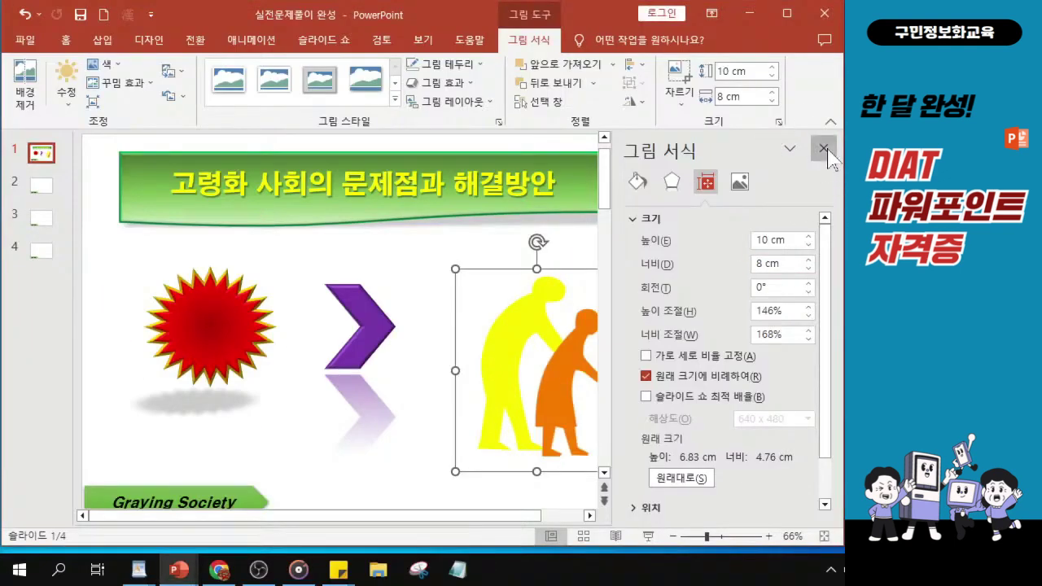
{"action": "left_click", "coordinate": [824, 150]}
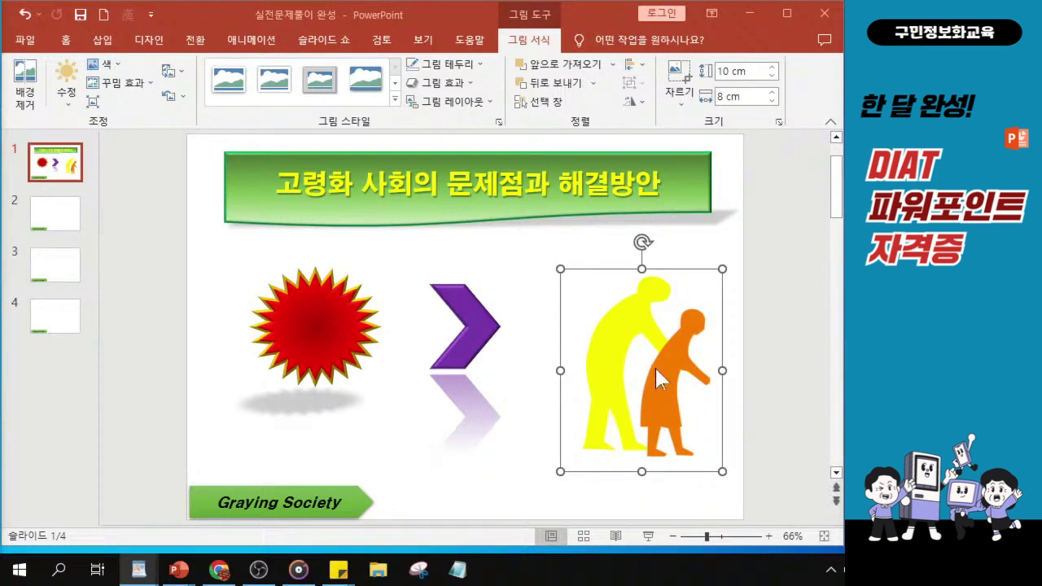
Nudge the elderly couple picture slightly left and down to fine-tune its position beside the chevron.
{"action": "key", "text": "ctrl+Left"}
{"action": "key", "text": "ctrl+Left"}
{"action": "key", "text": "ctrl+Left"}
{"action": "key", "text": "ctrl+Left"}
{"action": "key", "text": "ctrl+Left"}
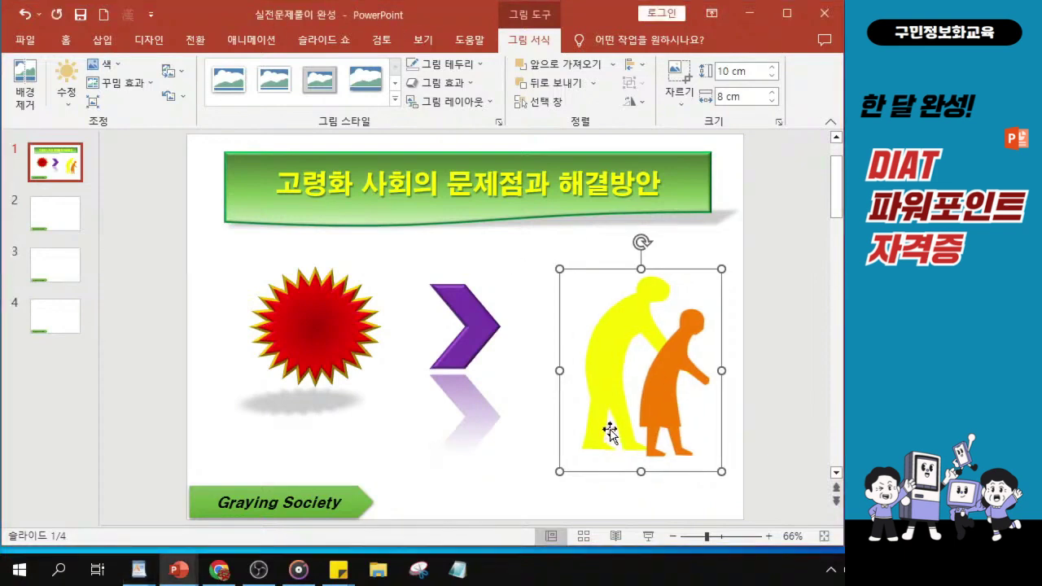
{"action": "key", "text": "Left"}
{"action": "key", "text": "Up"}
{"action": "key", "text": "Up"}
{"action": "key", "text": "Up"}
{"action": "key", "text": "Up"}
{"action": "key", "text": "Up"}
{"action": "key", "text": "Up"}
{"action": "key", "text": "Up"}
{"action": "key", "text": "Up"}
{"action": "key", "text": "Up"}
{"action": "key", "text": "Up"}
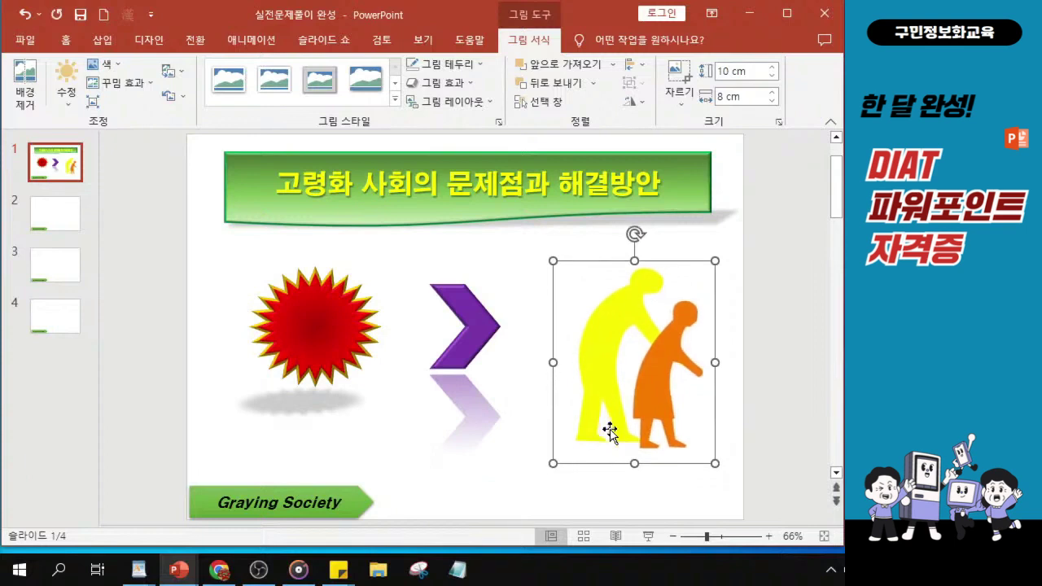
{"action": "key", "text": "Down"}
{"action": "key", "text": "Down"}
{"action": "key", "text": "Down"}
{"action": "key", "text": "Down"}
{"action": "key", "text": "Down"}
{"action": "key", "text": "Down"}
{"action": "key", "text": "Down"}
{"action": "key", "text": "Down"}
{"action": "key", "text": "Down"}
{"action": "key", "text": "Down"}
{"action": "key", "text": "Down"}
{"action": "key", "text": "Down"}
{"action": "key", "text": "Down"}
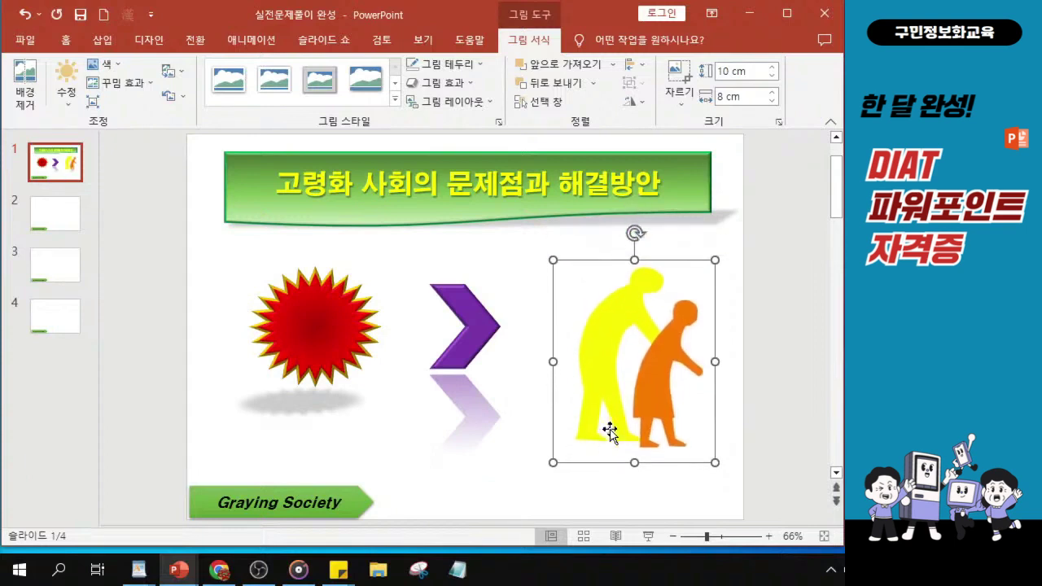
{"action": "key", "text": "ctrl+Up"}
{"action": "key", "text": "ctrl+Left"}
{"action": "key", "text": "ctrl+Left"}
{"action": "key", "text": "ctrl+Left"}
{"action": "key", "text": "ctrl+Left"}
{"action": "key", "text": "ctrl+Up"}
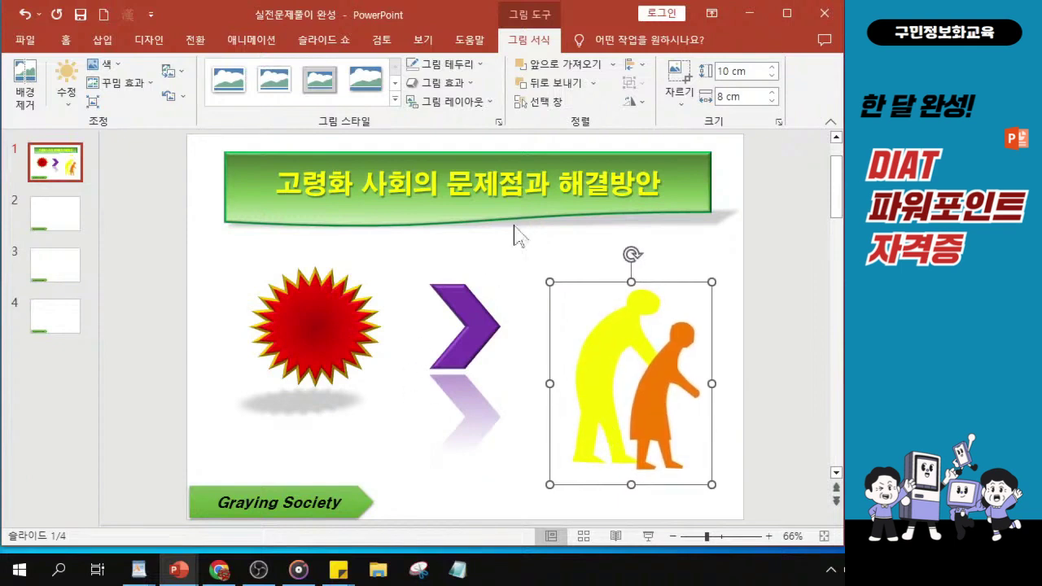
Draw a horizontal text box just below the title banner, from above the chevron to the banner's right end.
{"action": "left_click", "coordinate": [70, 40]}
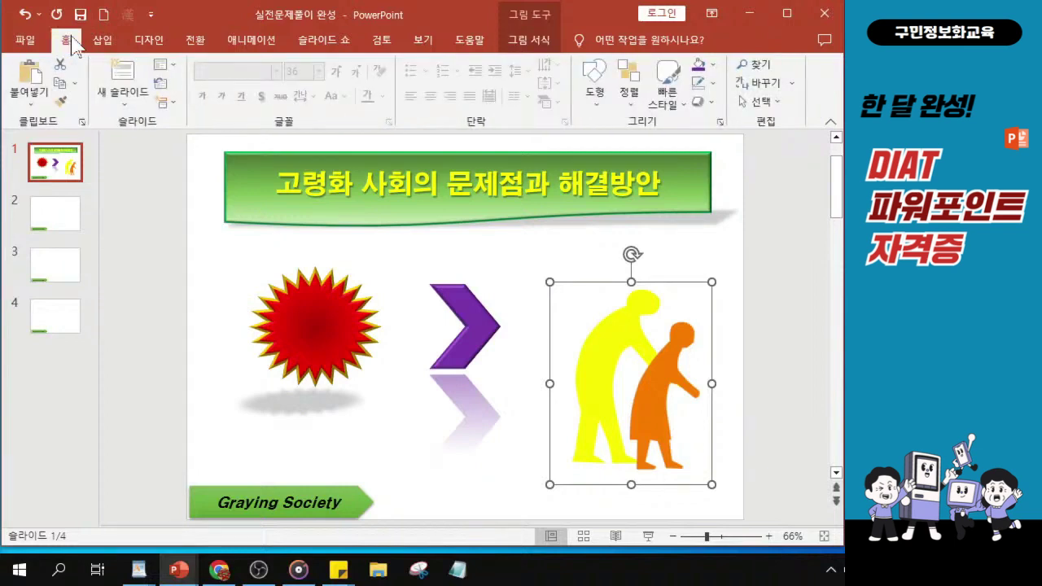
{"action": "left_click", "coordinate": [597, 94]}
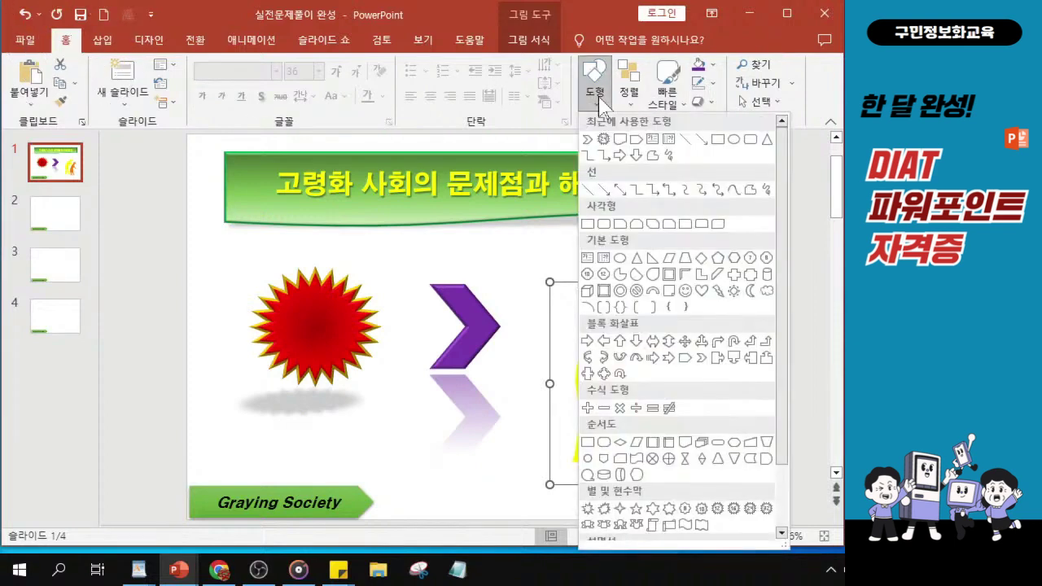
{"action": "left_click", "coordinate": [587, 260]}
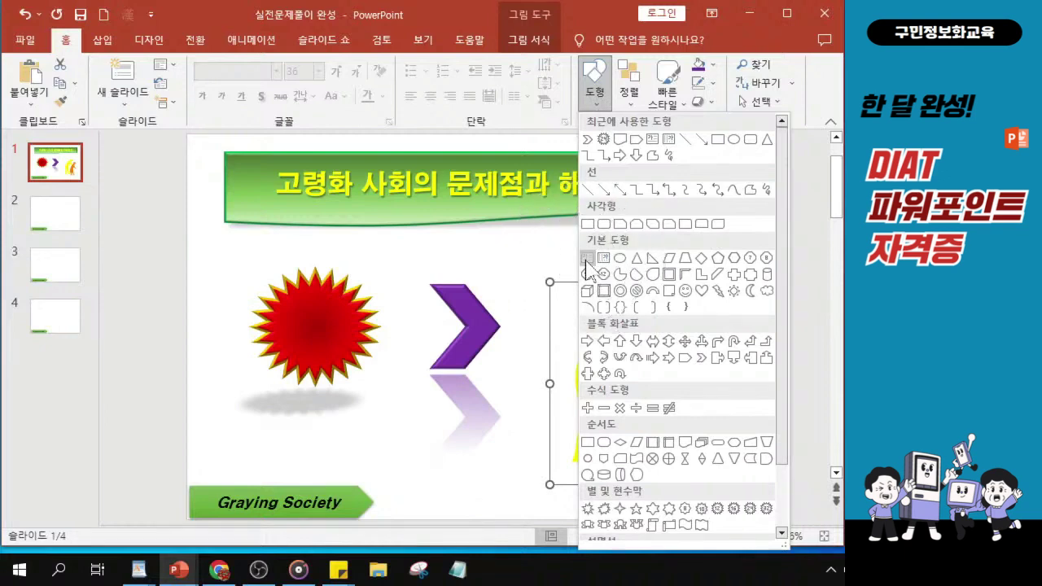
{"action": "left_click", "coordinate": [586, 261]}
{"action": "scroll", "coordinate": [551, 256], "scroll_direction": "up", "scroll_amount": 1}
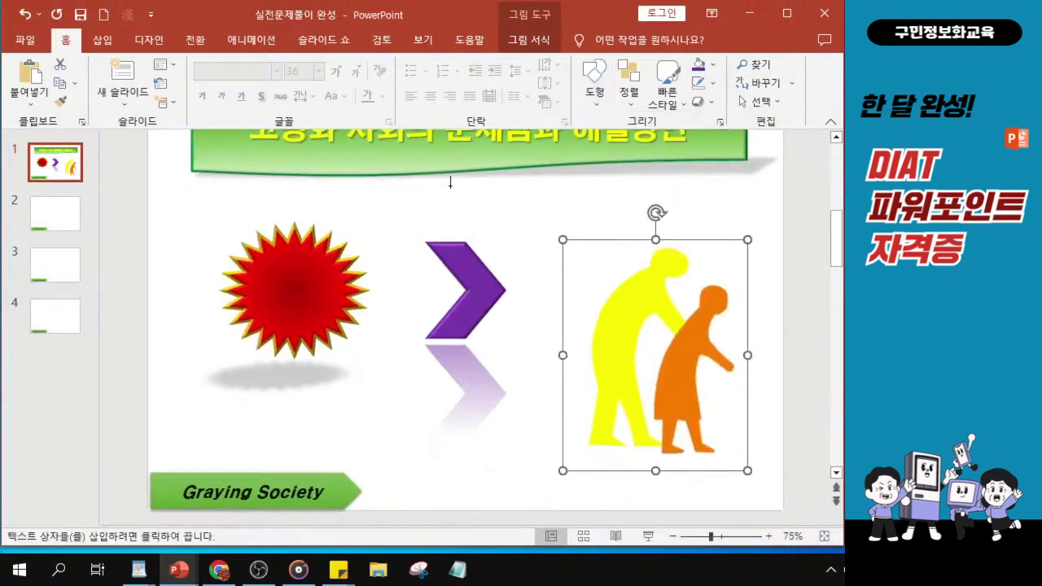
{"action": "left_click_drag", "start_coordinate": [397, 184], "coordinate": [746, 219]}
{"action": "scroll", "coordinate": [671, 239], "scroll_direction": "up", "scroll_amount": 2}
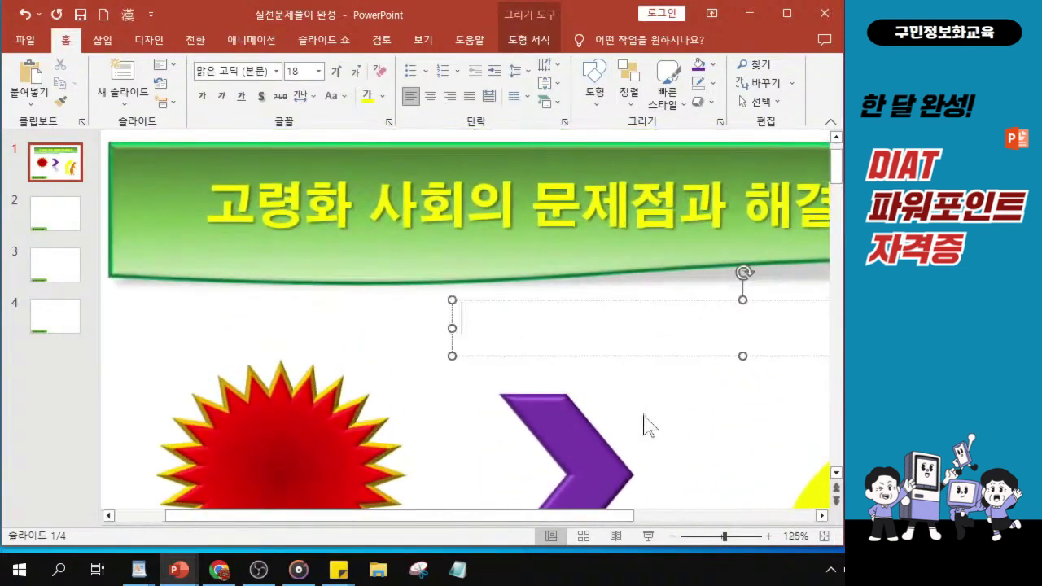
{"action": "left_click_drag", "start_coordinate": [630, 515], "coordinate": [764, 521]}
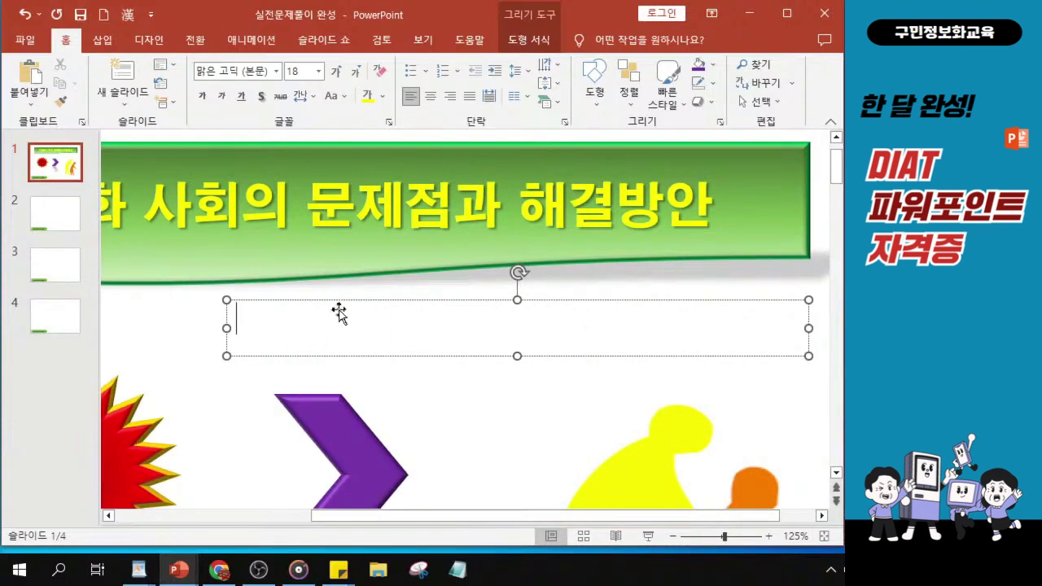
Set the font of the new empty text box to HY헤드라인M.
{"action": "left_click", "coordinate": [276, 72]}
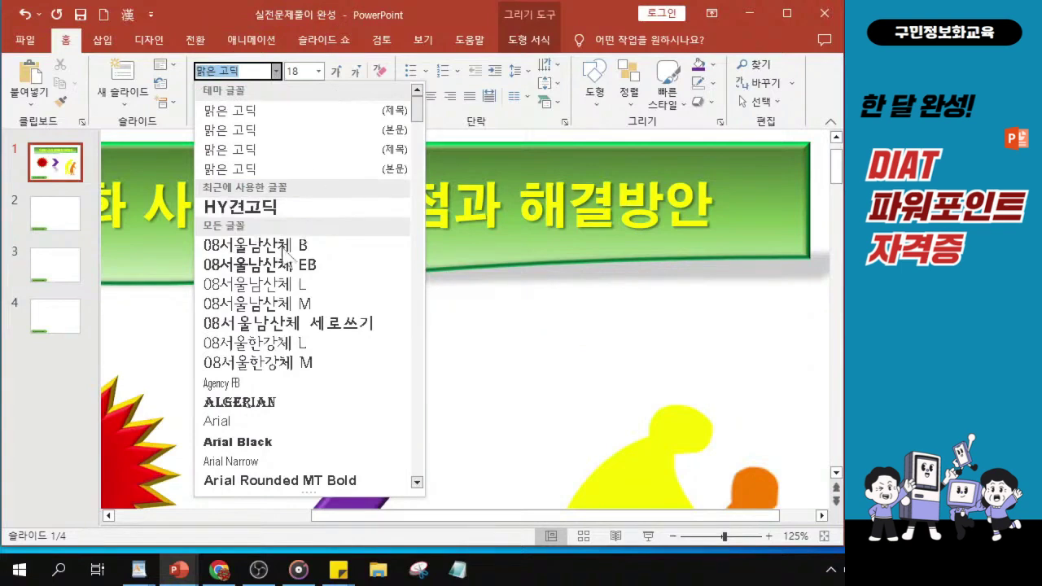
{"action": "scroll", "coordinate": [285, 309], "scroll_direction": "down", "scroll_amount": 6}
{"action": "scroll", "coordinate": [285, 311], "scroll_direction": "down", "scroll_amount": 20}
{"action": "scroll", "coordinate": [285, 312], "scroll_direction": "down", "scroll_amount": 16}
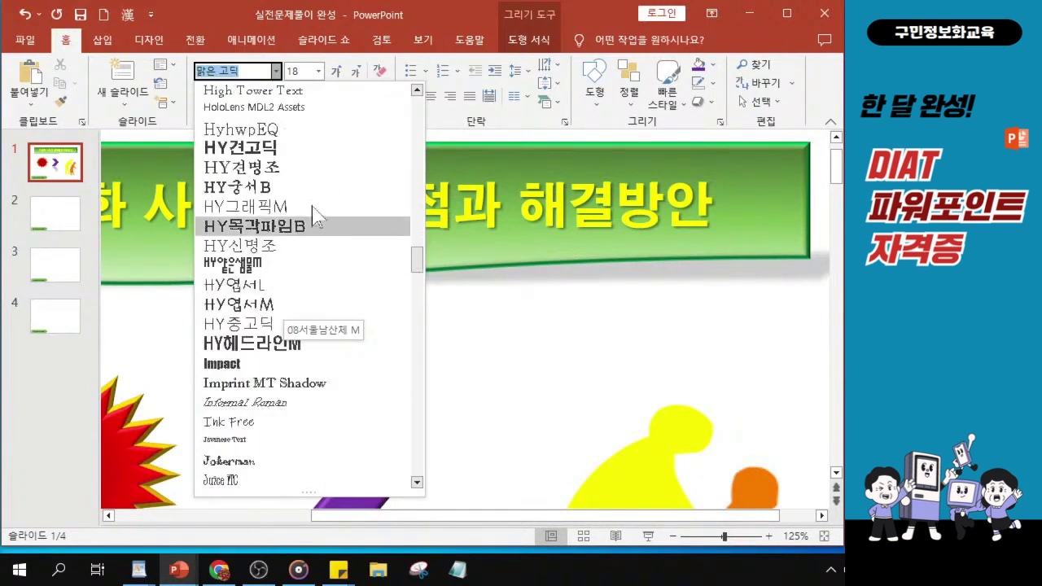
{"action": "left_click", "coordinate": [278, 146]}
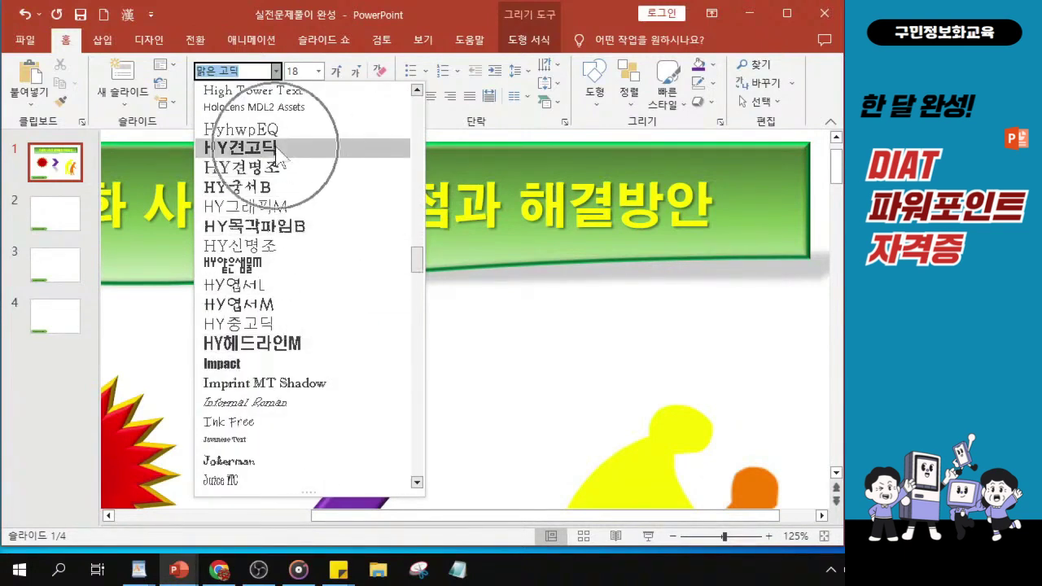
{"action": "left_click", "coordinate": [271, 343]}
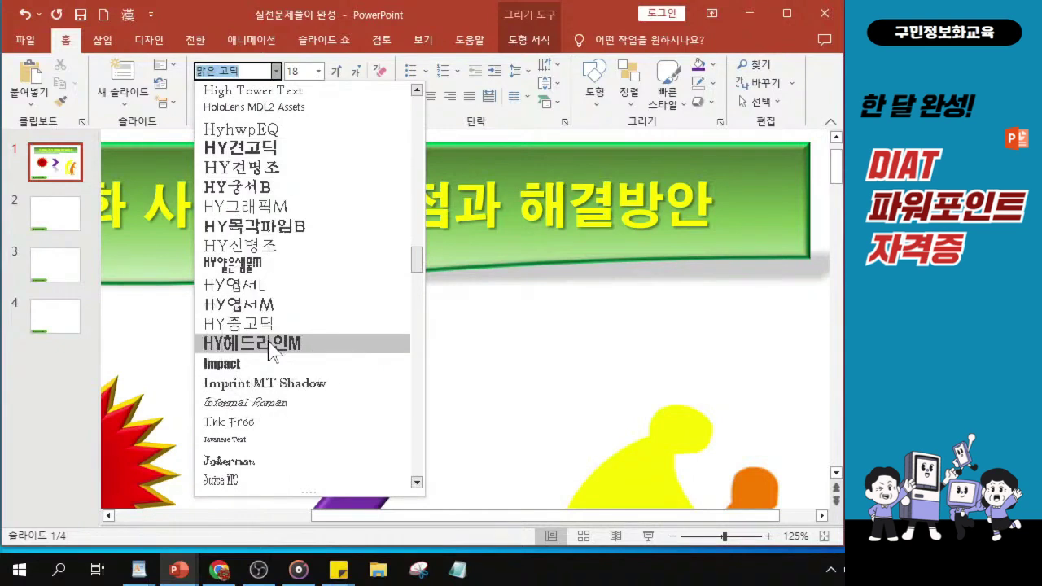
{"action": "key", "text": "ctrl"}
{"action": "key", "text": "ctrl"}
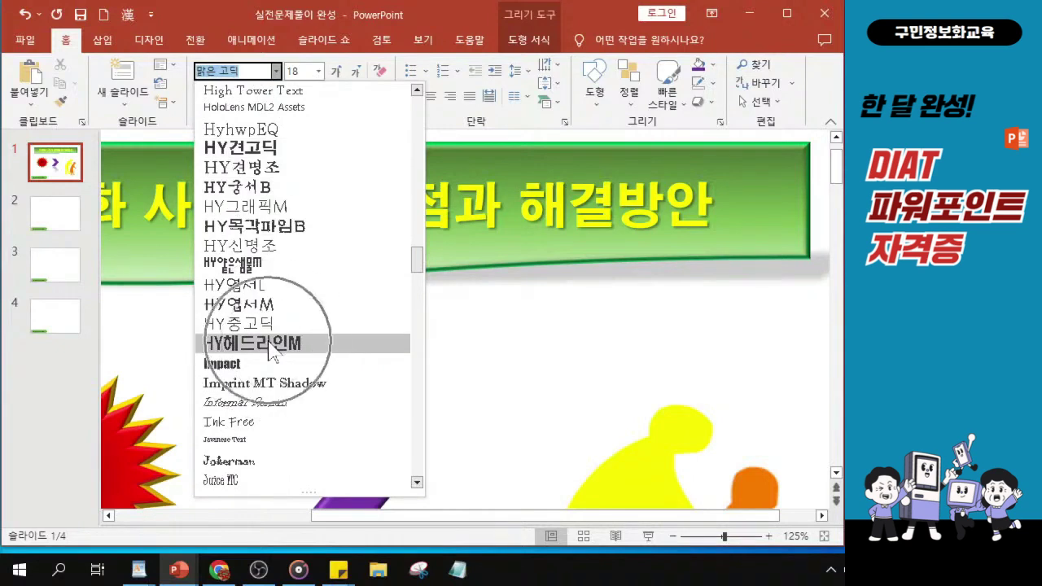
{"action": "left_click", "coordinate": [269, 343]}
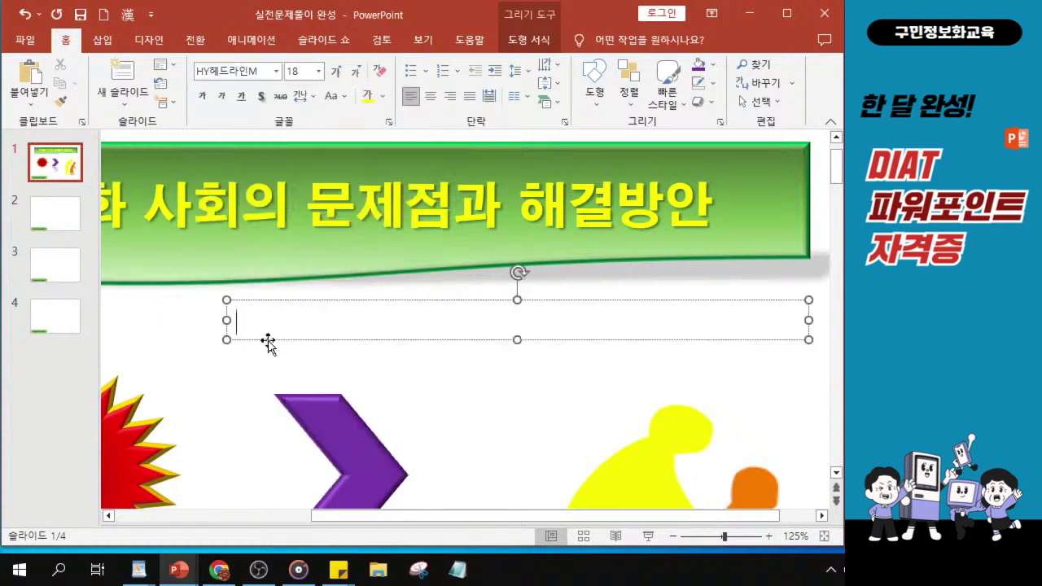
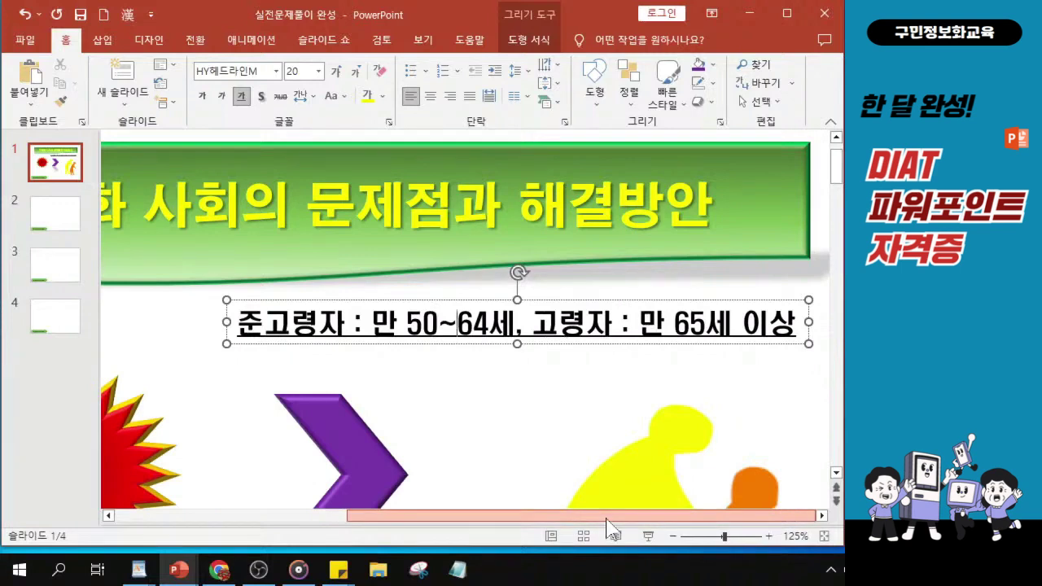
Select the 준고령자/고령자 text box as an object and nudge it slightly left and down beneath the title banner.
{"action": "scroll", "coordinate": [579, 361], "scroll_direction": "up", "scroll_amount": 5}
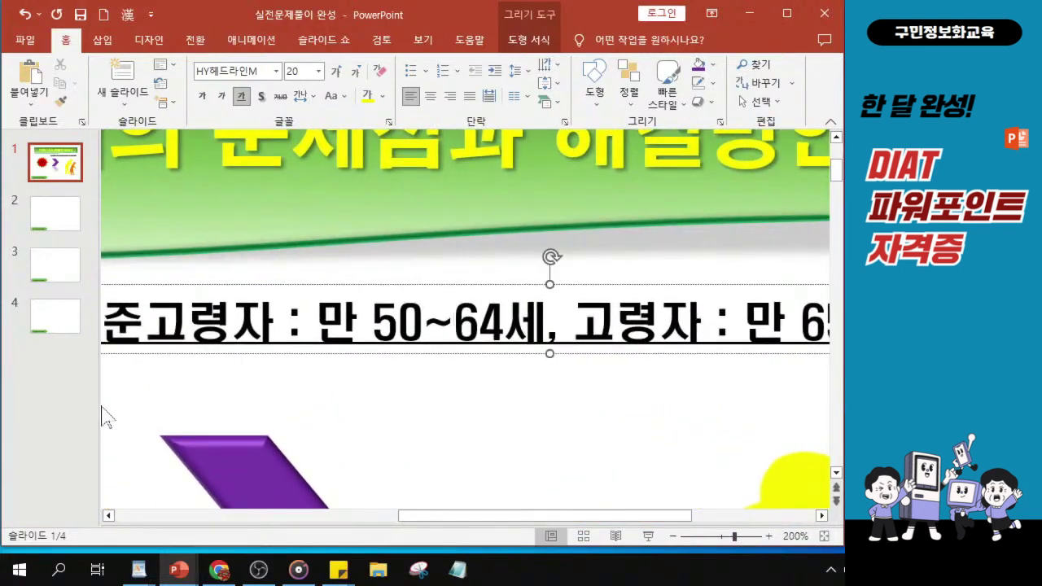
{"action": "left_click_drag", "start_coordinate": [99, 415], "coordinate": [53, 414]}
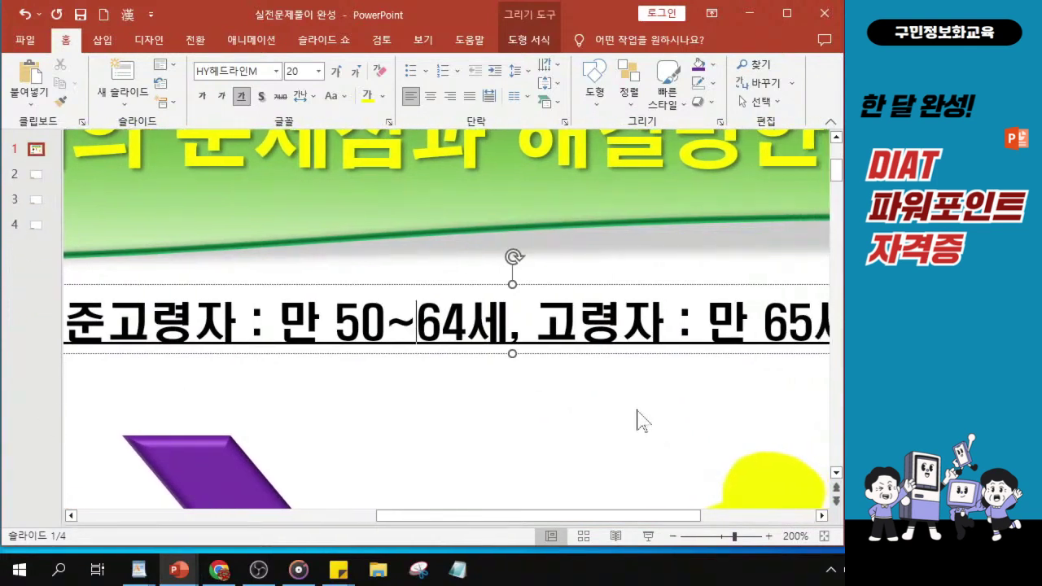
{"action": "left_click_drag", "start_coordinate": [627, 521], "coordinate": [692, 521]}
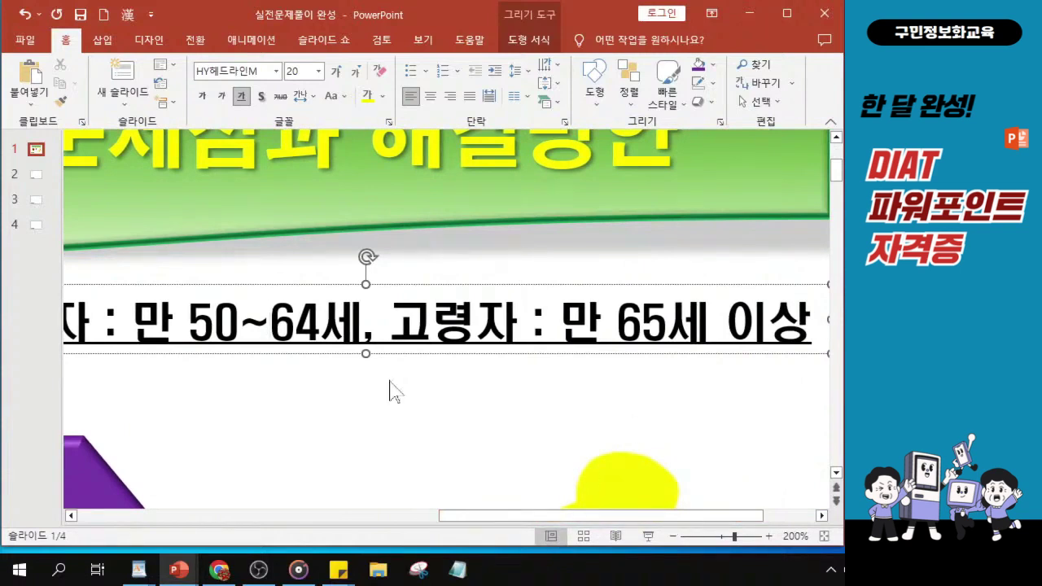
{"action": "left_click", "coordinate": [471, 353]}
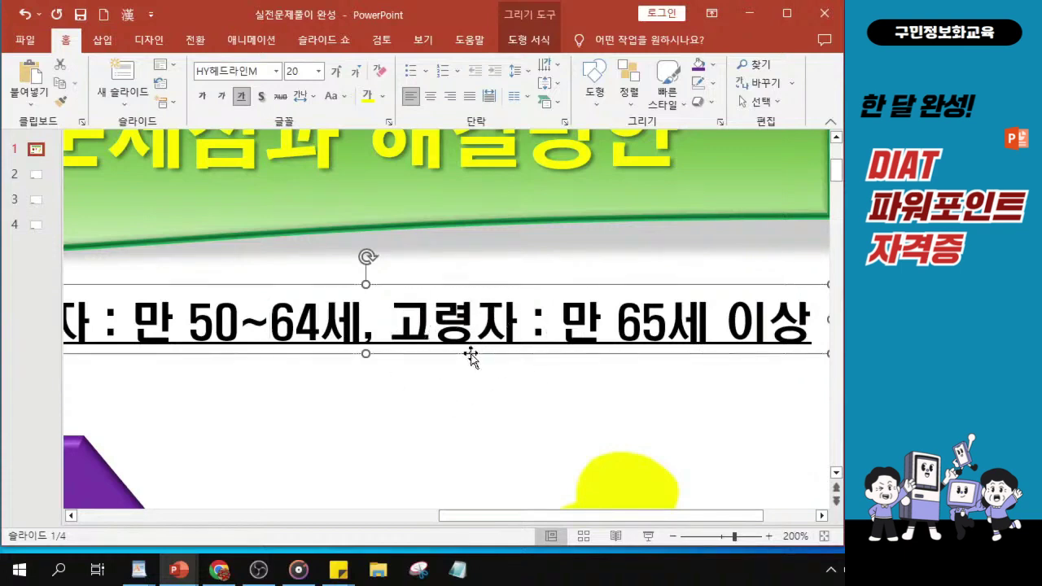
{"action": "key", "text": "ctrl"}
{"action": "scroll", "coordinate": [484, 411], "scroll_direction": "down", "scroll_amount": 7, "text": "ctrl"}
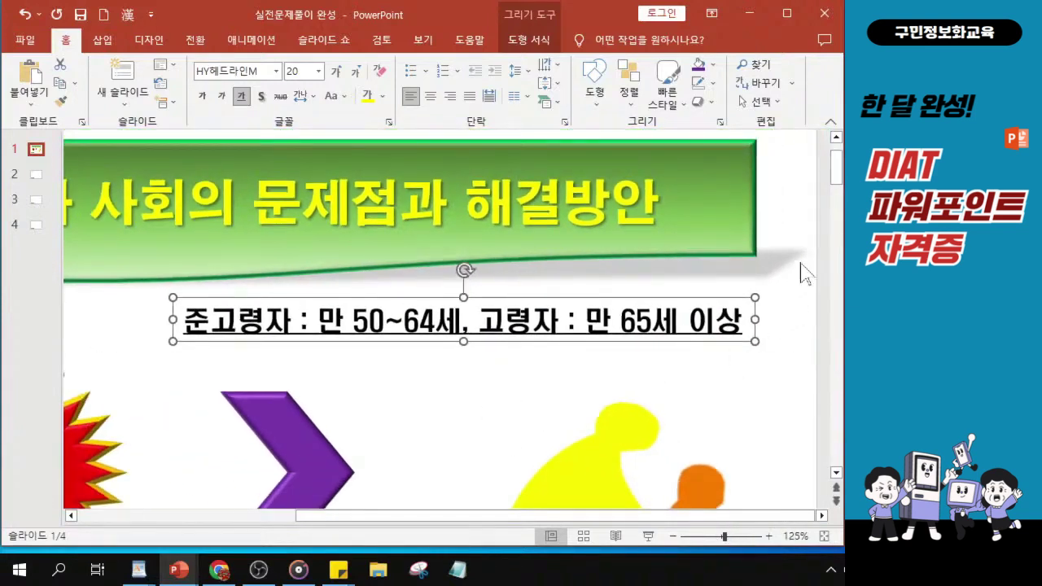
{"action": "scroll", "coordinate": [673, 404], "scroll_direction": "down", "scroll_amount": 5, "text": "ctrl"}
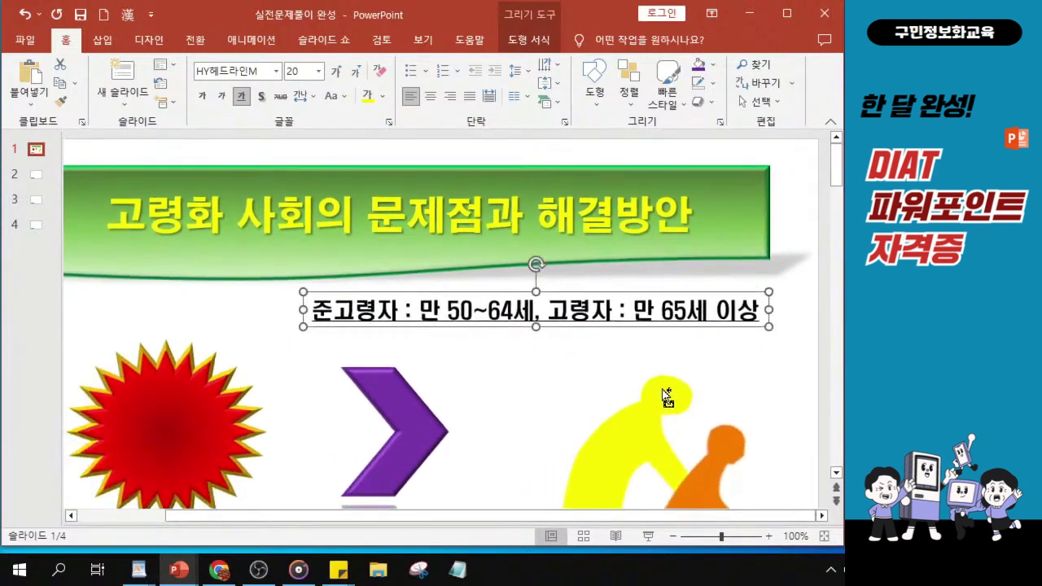
{"action": "key", "text": "ctrl+Left"}
{"action": "key", "text": "ctrl+Left"}
{"action": "key", "text": "ctrl+Left"}
{"action": "key", "text": "ctrl+Down"}
{"action": "key", "text": "ctrl+Down"}
{"action": "key", "text": "ctrl+Down"}
{"action": "key", "text": "ctrl+Down"}
{"action": "key", "text": "ctrl+Down"}
{"action": "key", "text": "ctrl+Down"}
{"action": "key", "text": "ctrl+Down"}
{"action": "key", "text": "ctrl+Down"}
{"action": "key", "text": "ctrl+Down"}
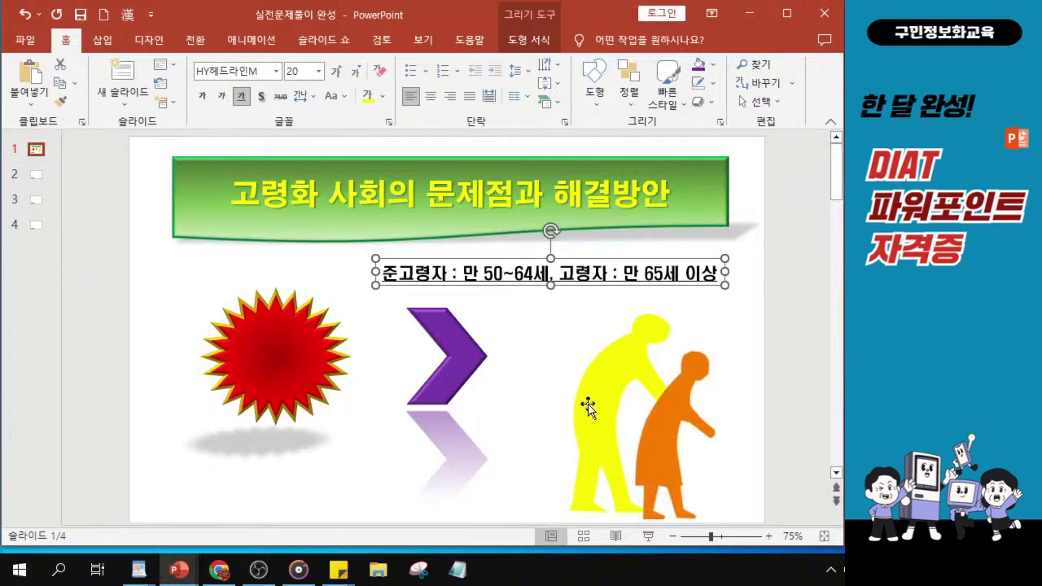
Apply the Fly In (날아오기) animation to the elderly couple picture on slide 1.
{"action": "scroll", "coordinate": [586, 405], "scroll_direction": "down", "scroll_amount": 2}
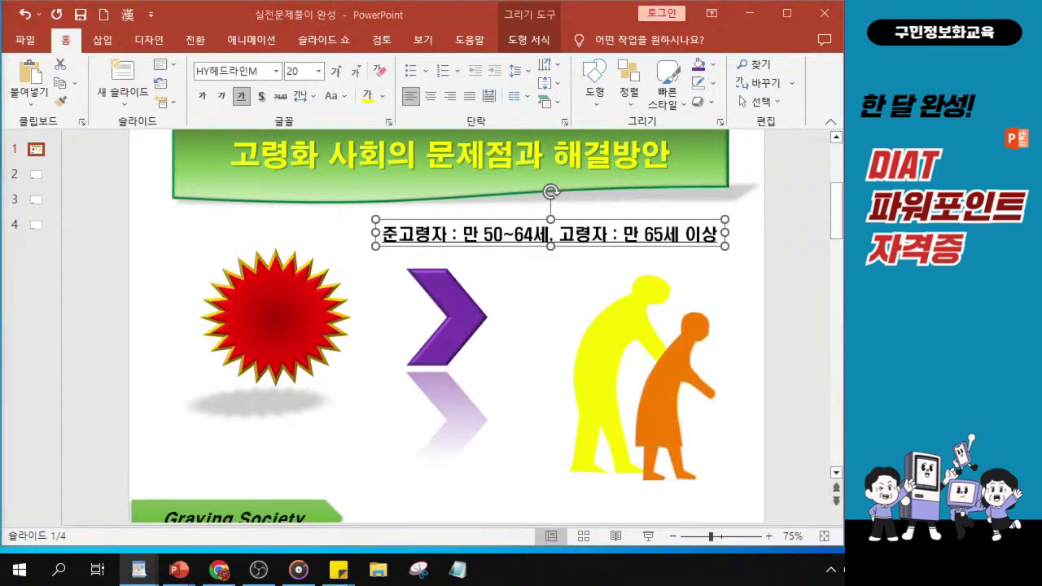
{"action": "left_click", "coordinate": [638, 399]}
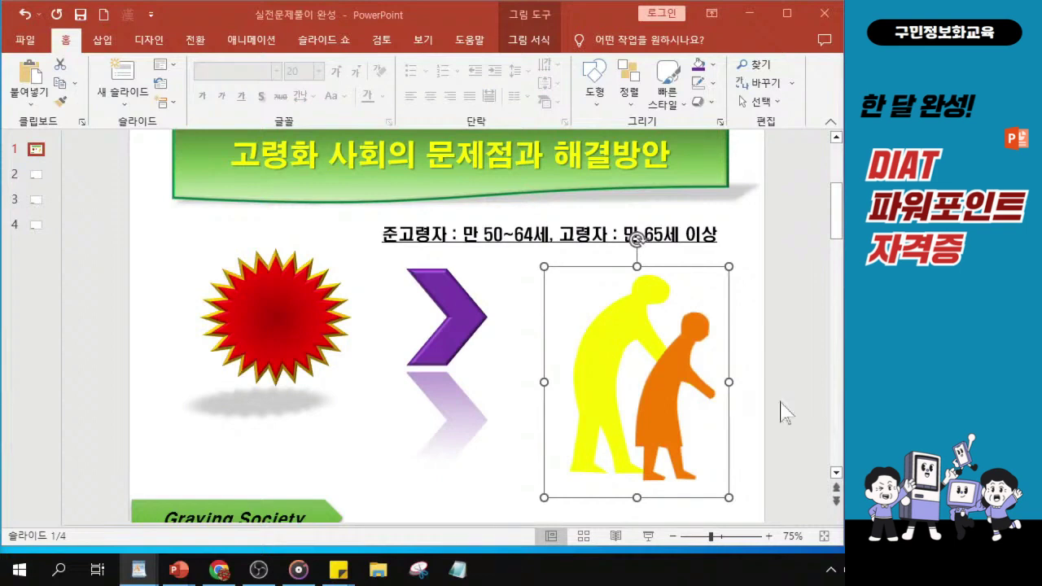
{"action": "left_click", "coordinate": [635, 399]}
{"action": "left_click", "coordinate": [252, 42]}
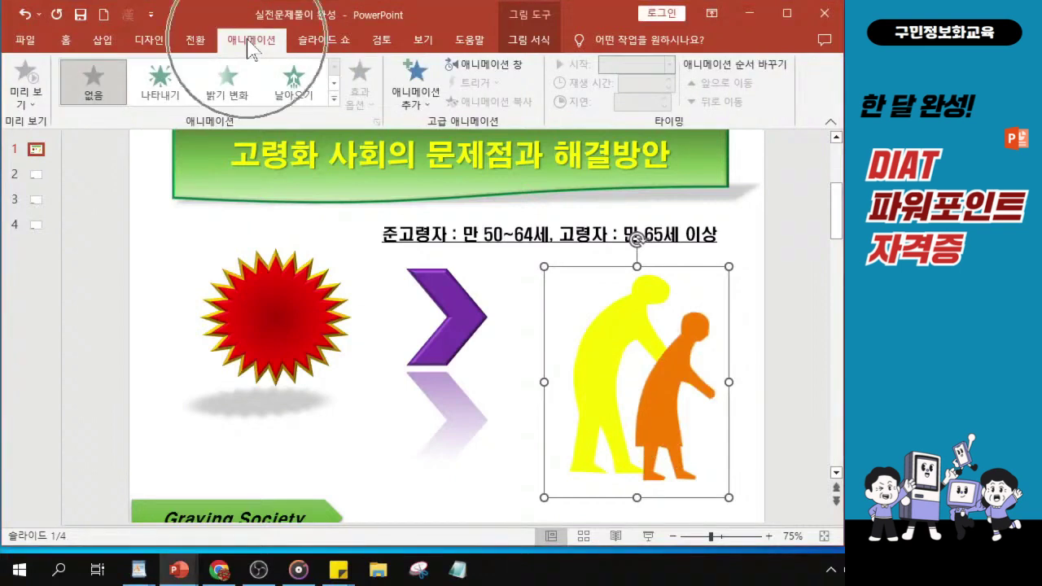
{"action": "left_click", "coordinate": [293, 96]}
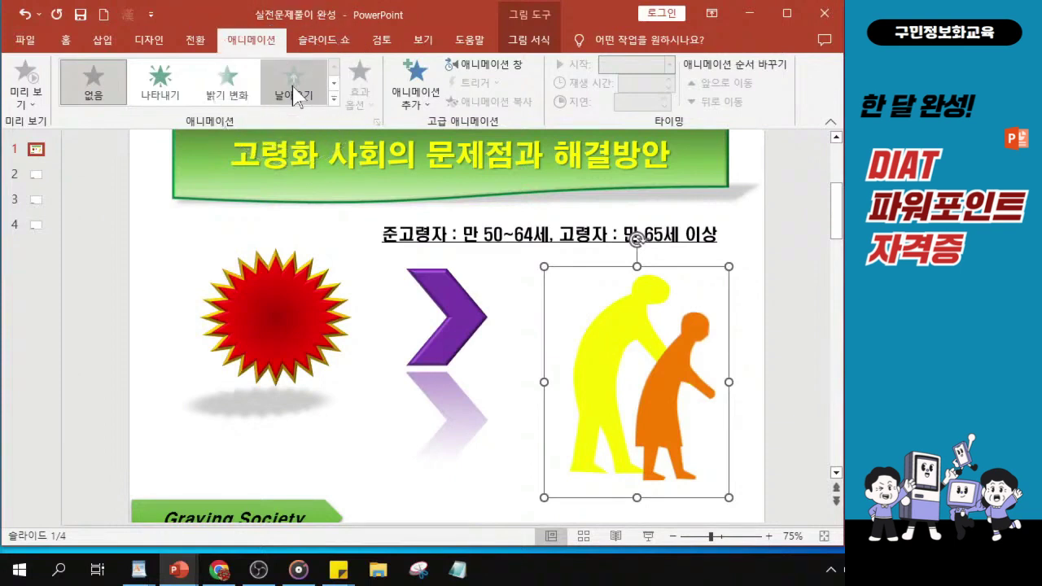
{"action": "left_click", "coordinate": [293, 97]}
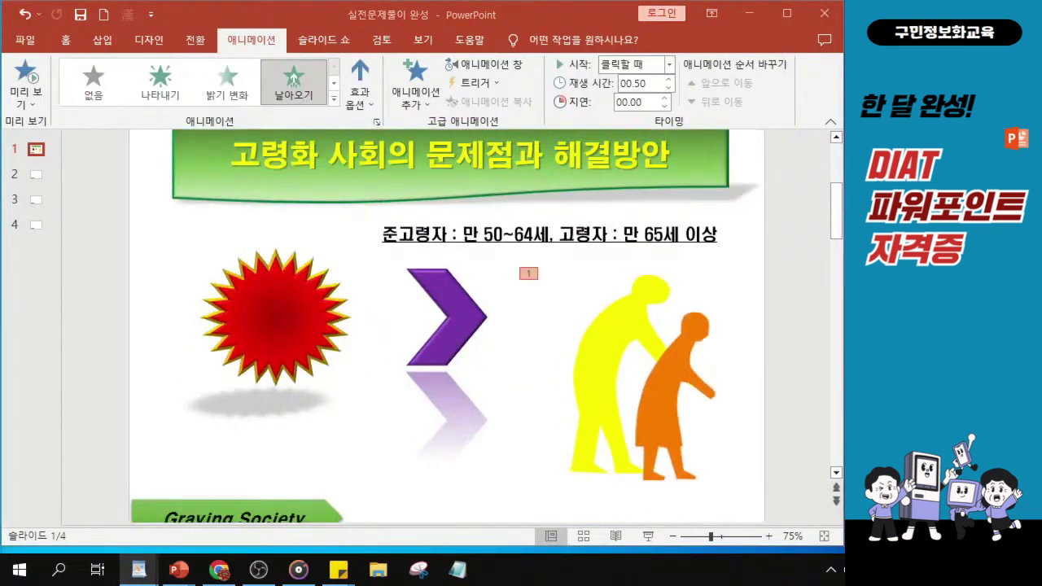
Save the presentation.
{"action": "left_click", "coordinate": [82, 17]}
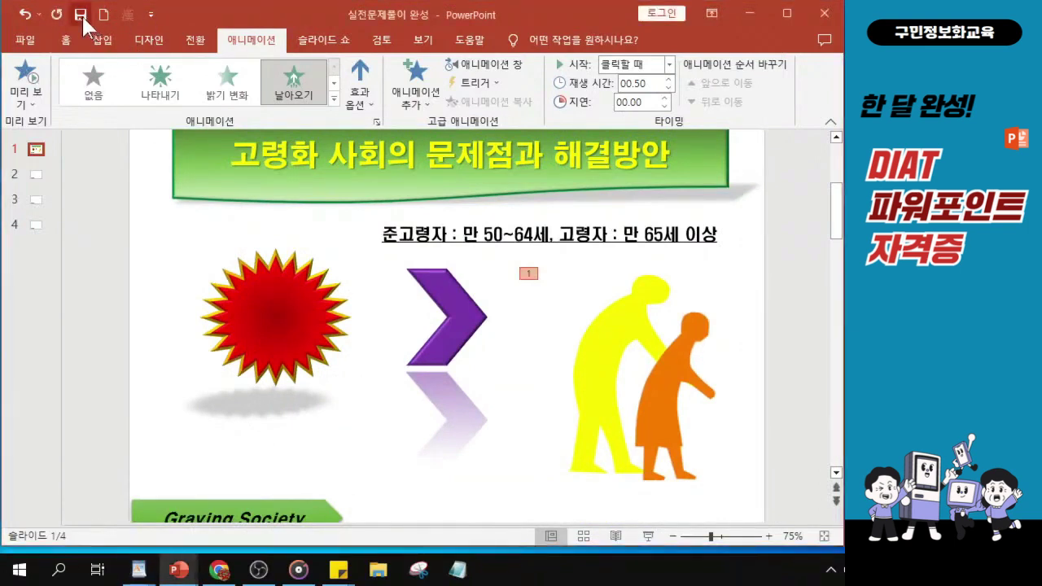
{"action": "left_click", "coordinate": [82, 16]}
{"action": "left_click", "coordinate": [82, 16]}
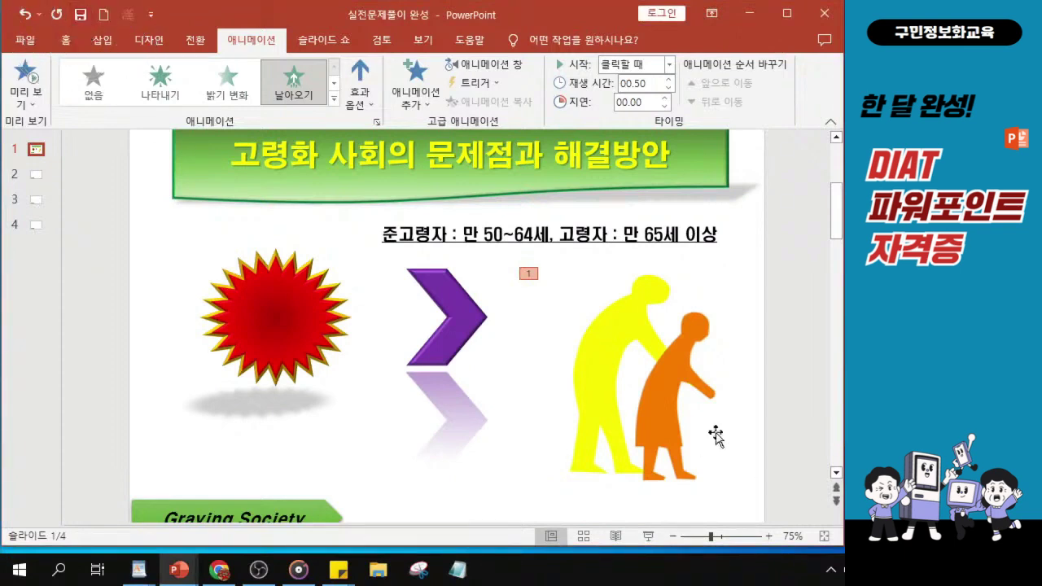
Open slide 2, which holds only the Graying Society footer shape, for editing.
{"action": "scroll", "coordinate": [465, 372], "scroll_direction": "down", "scroll_amount": 2}
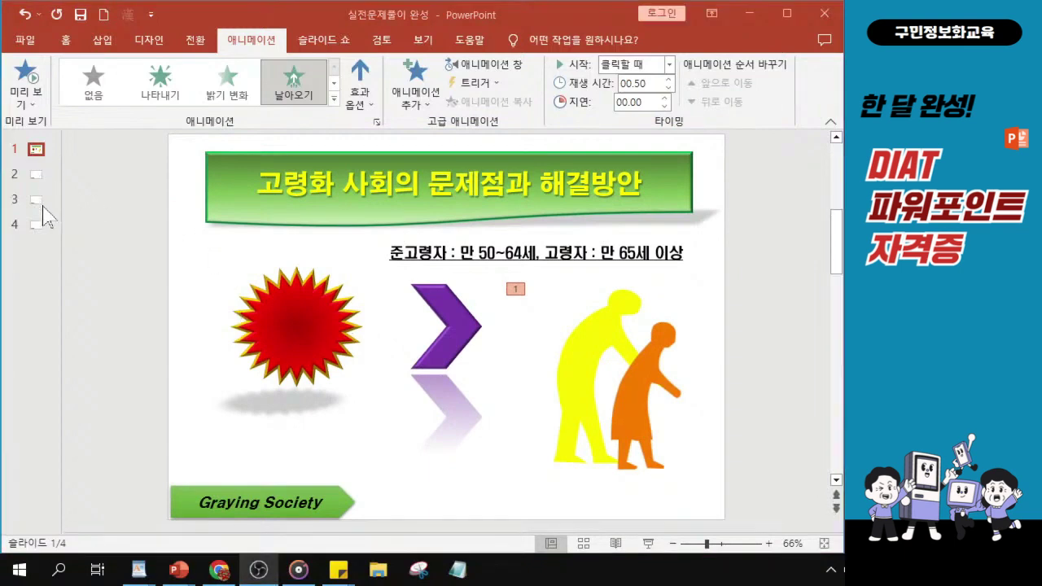
{"action": "left_click", "coordinate": [36, 177]}
{"action": "left_click", "coordinate": [36, 186]}
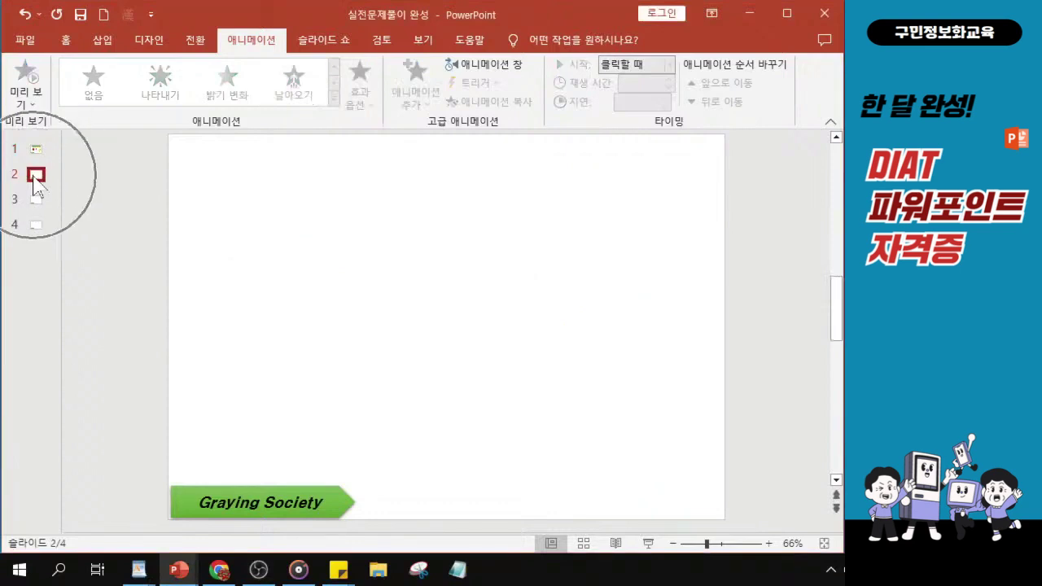
{"action": "left_click_drag", "start_coordinate": [63, 226], "coordinate": [178, 254]}
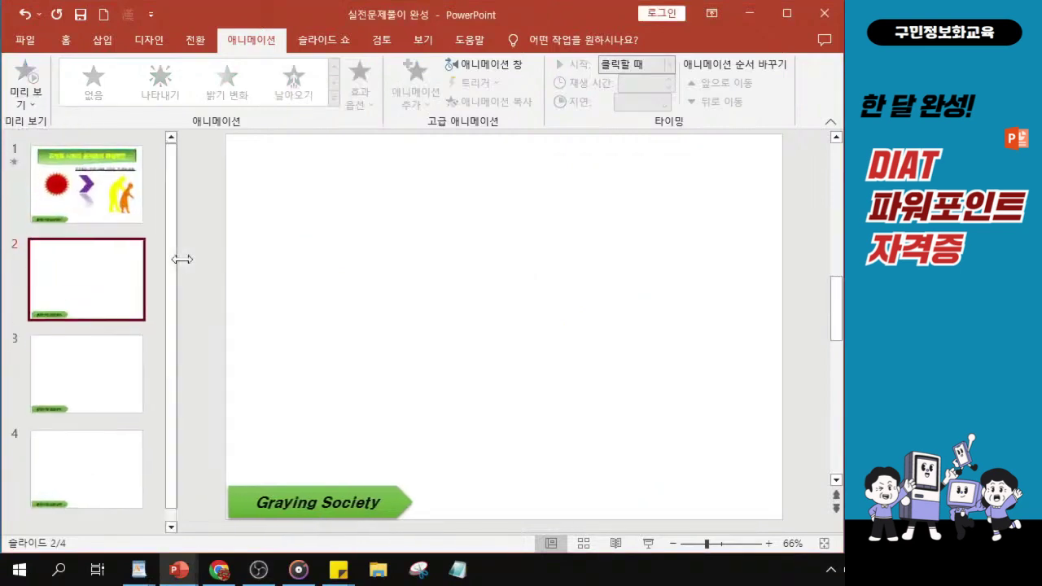
{"action": "left_click", "coordinate": [87, 282]}
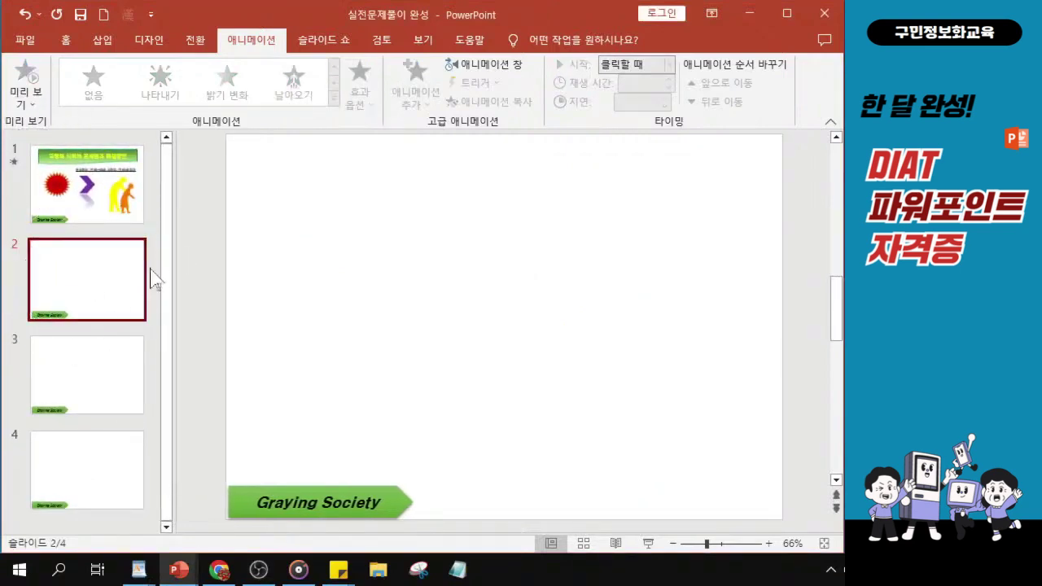
{"action": "left_click_drag", "start_coordinate": [179, 284], "coordinate": [65, 272]}
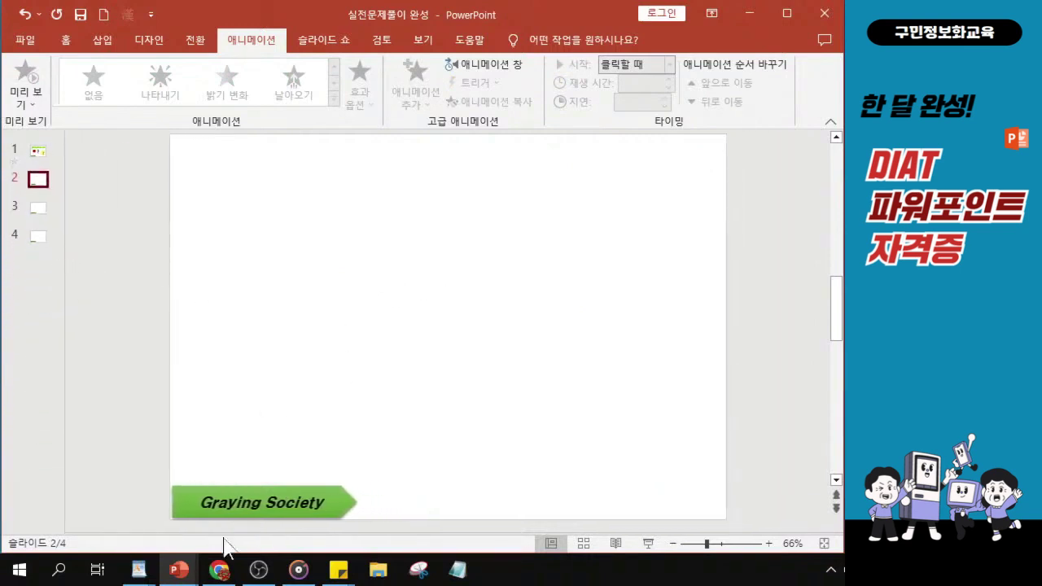
Examine the title, action button, wave shapes, can shape and SmartArt on slide 2 of the finished 실전문제풀이1완성 presentation, and return to the working file.
{"action": "mouse_move", "coordinate": [180, 574]}
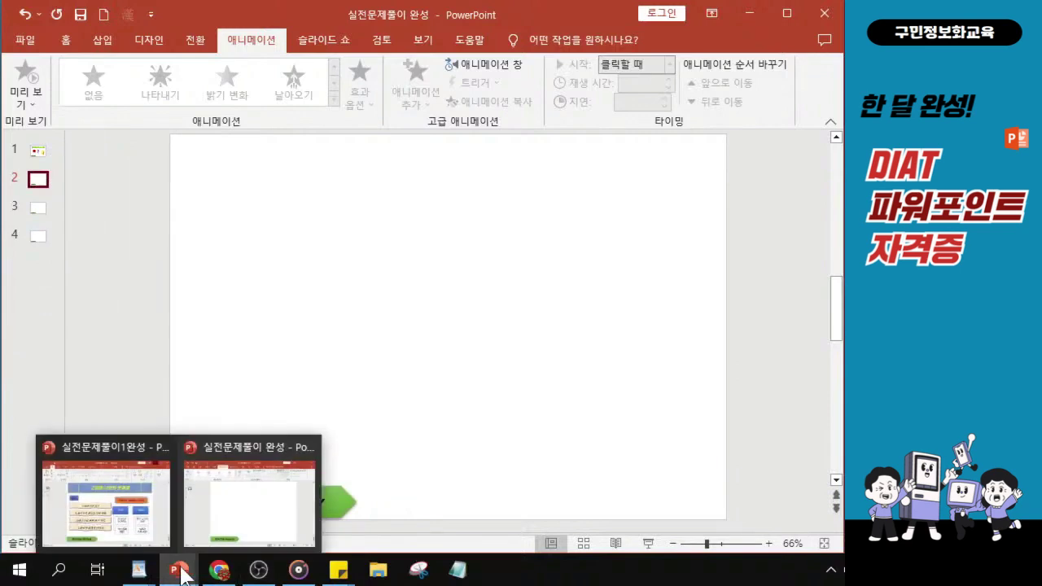
{"action": "left_click", "coordinate": [144, 496]}
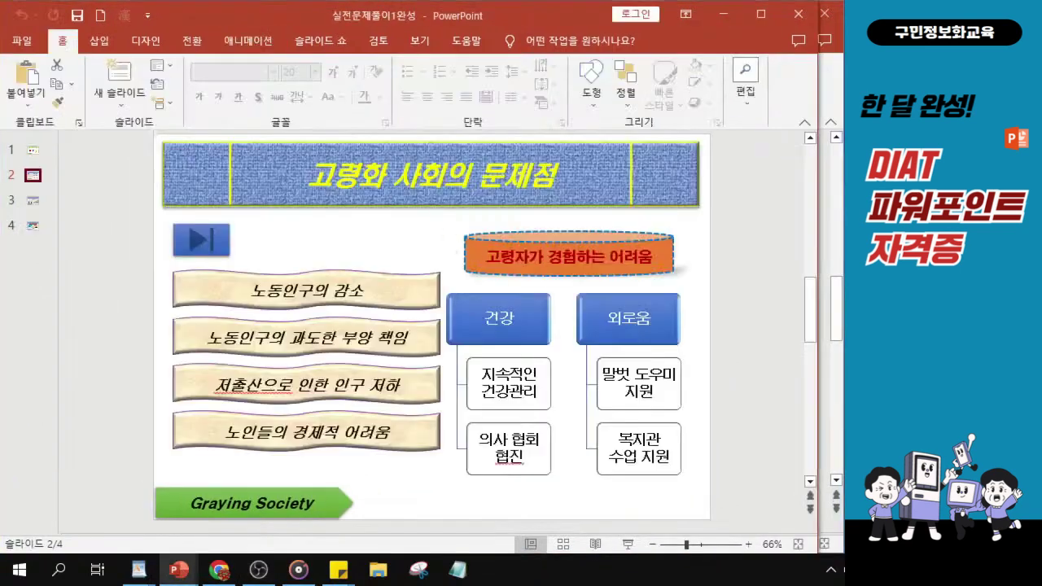
{"action": "left_click", "coordinate": [272, 198]}
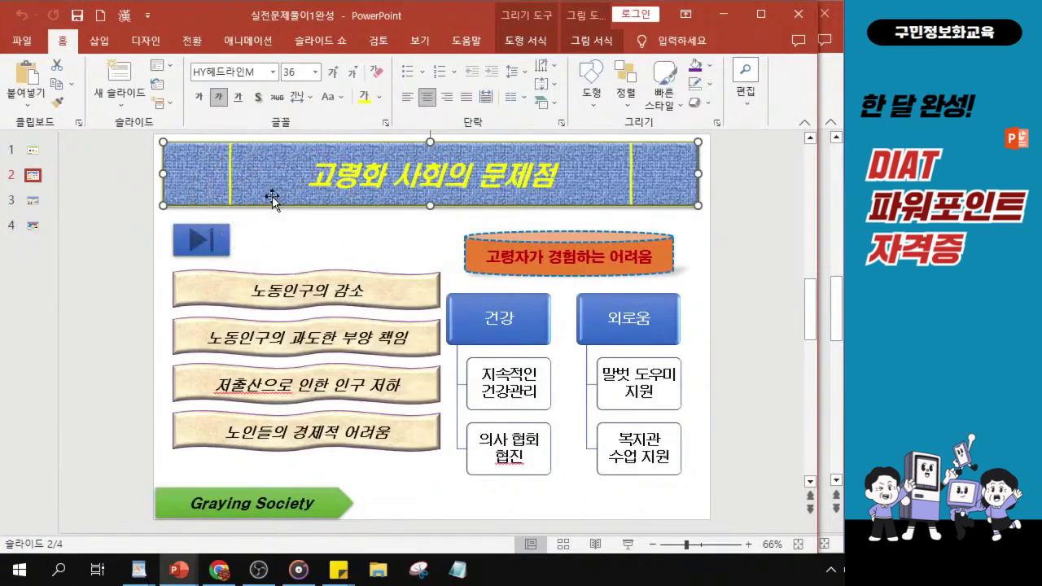
{"action": "left_click", "coordinate": [210, 255]}
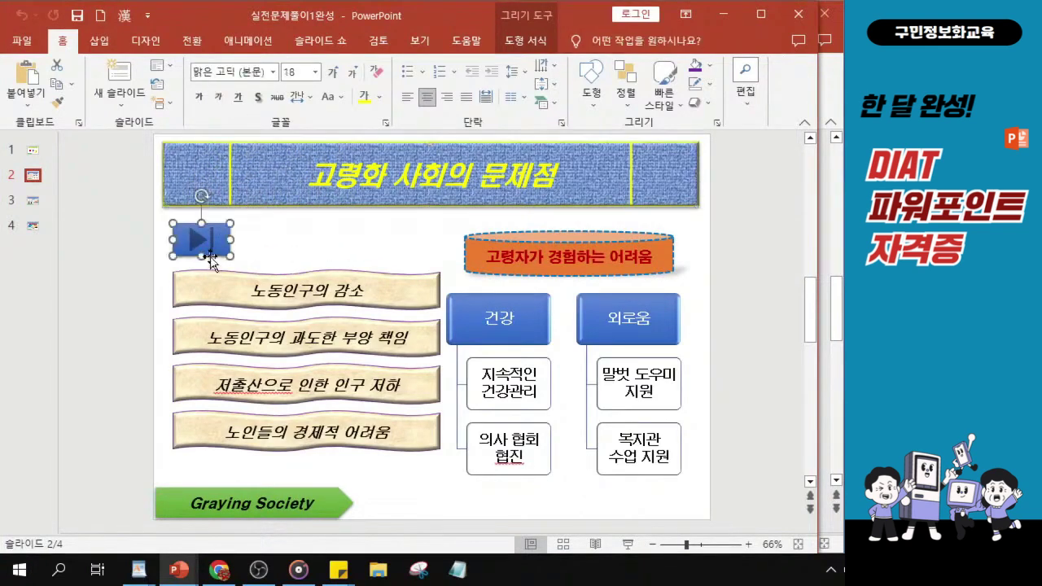
{"action": "left_click", "coordinate": [240, 301]}
{"action": "left_click", "coordinate": [236, 358]}
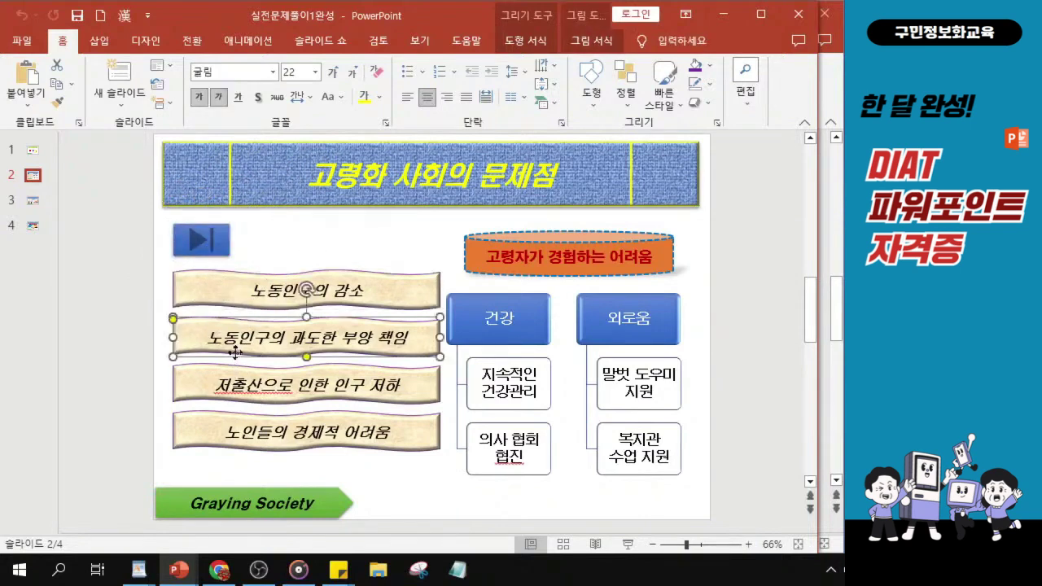
{"action": "left_click", "coordinate": [229, 397]}
{"action": "left_click", "coordinate": [222, 439]}
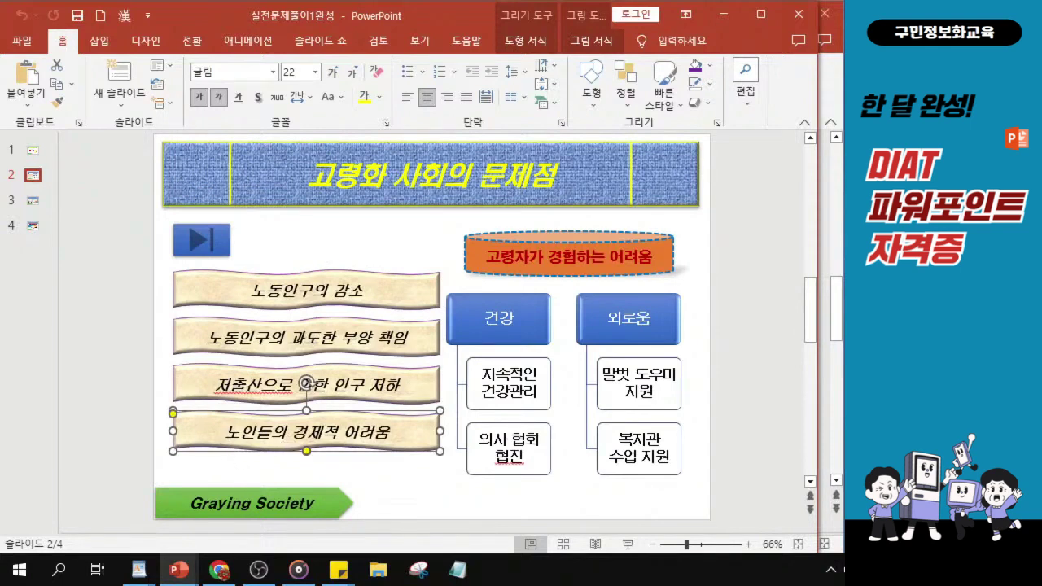
{"action": "left_click", "coordinate": [547, 253]}
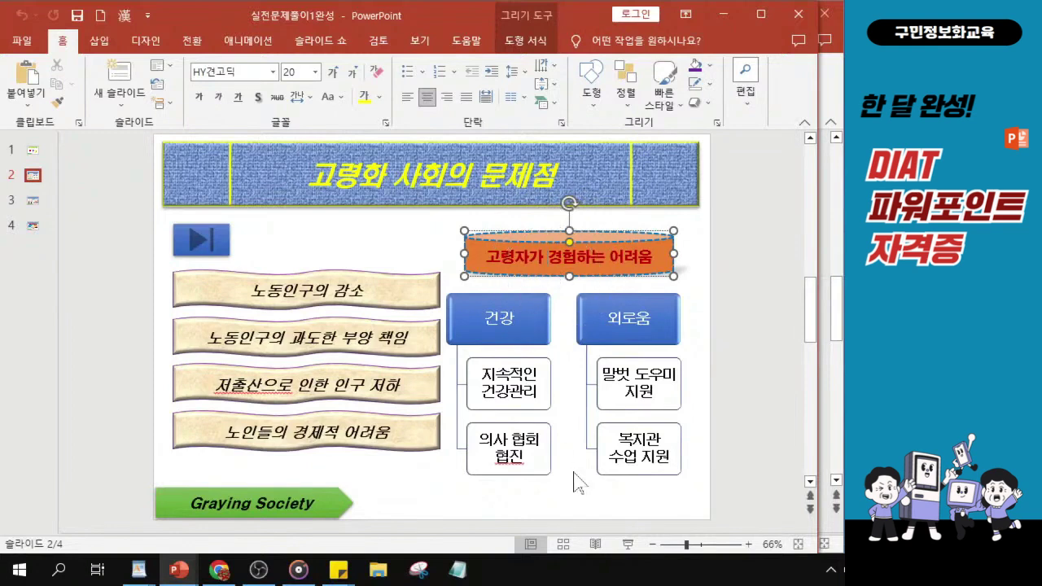
{"action": "left_click", "coordinate": [568, 410]}
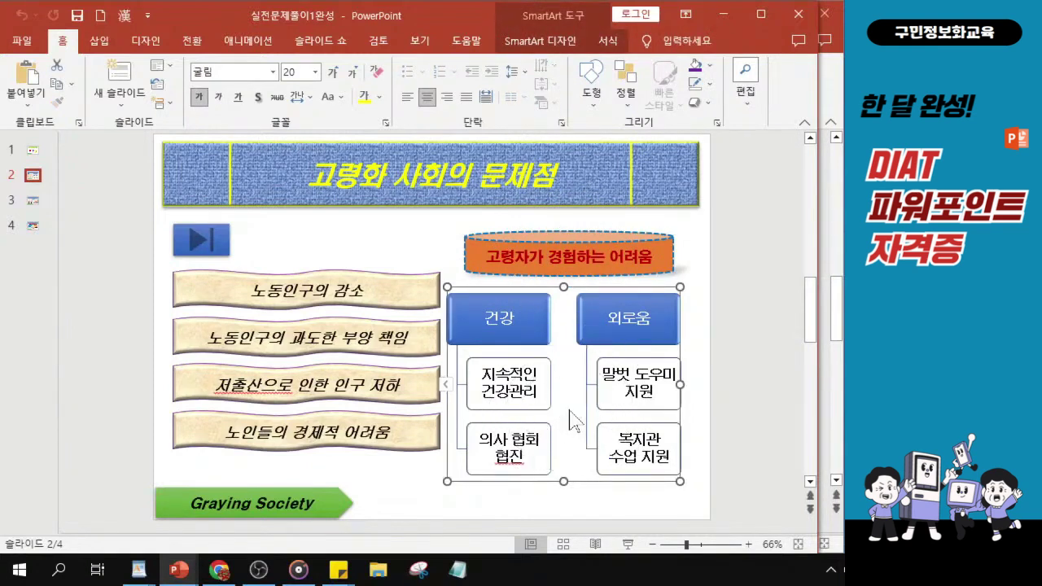
{"action": "left_click", "coordinate": [718, 15]}
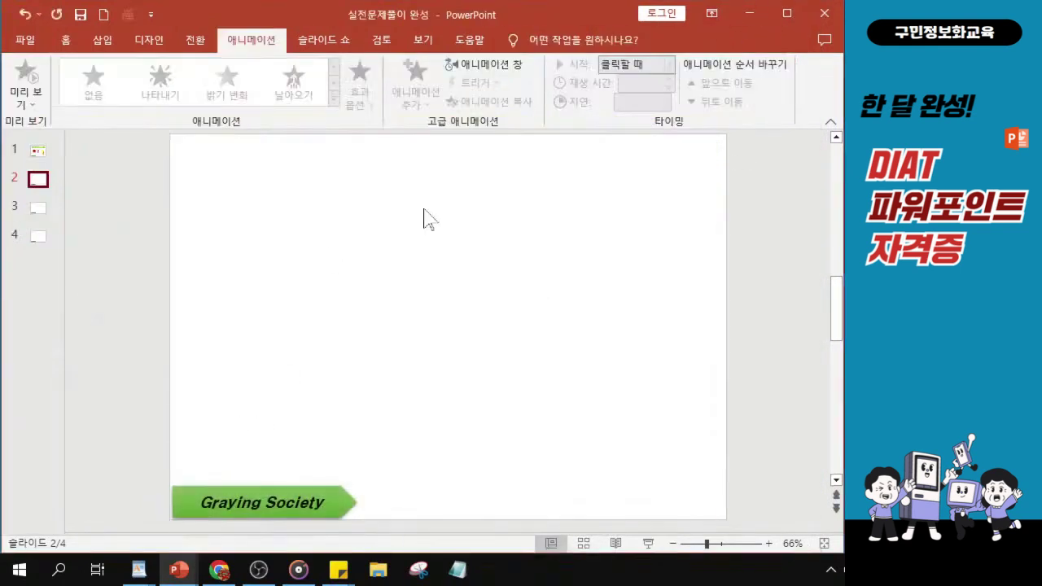
Draw a Predefined Process (순서도: 종속 처리) flowchart shape across the top of slide 2, about 26.49 cm wide and 3.67 cm high.
{"action": "left_click", "coordinate": [67, 38]}
{"action": "left_click", "coordinate": [38, 185]}
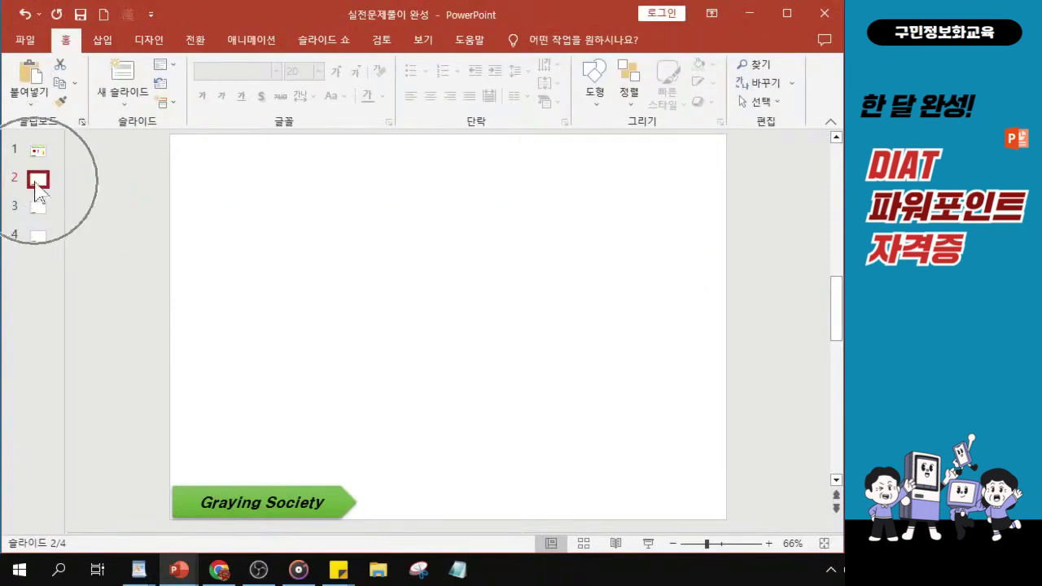
{"action": "left_click", "coordinate": [598, 99]}
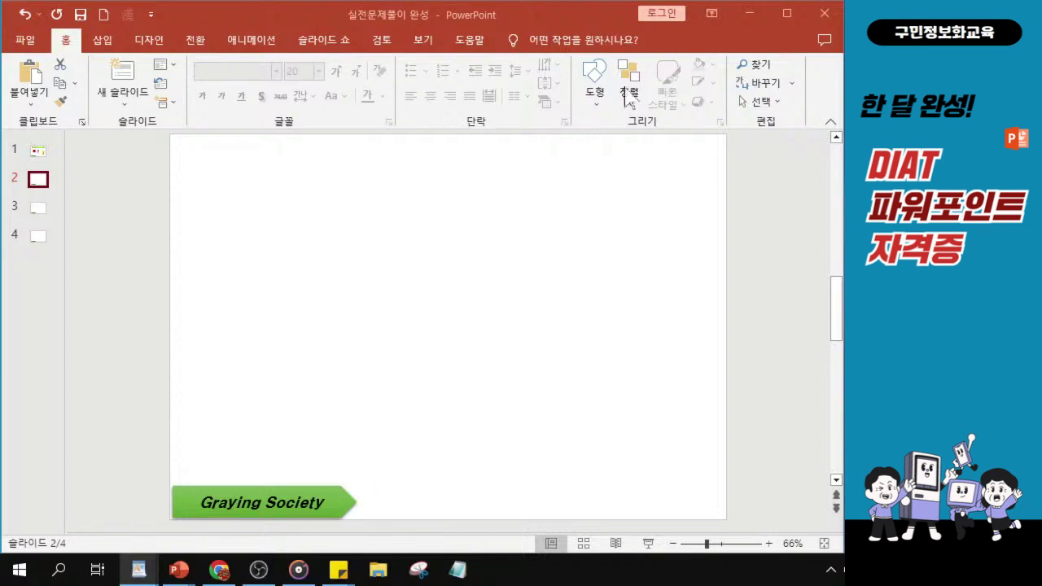
{"action": "left_click", "coordinate": [593, 94]}
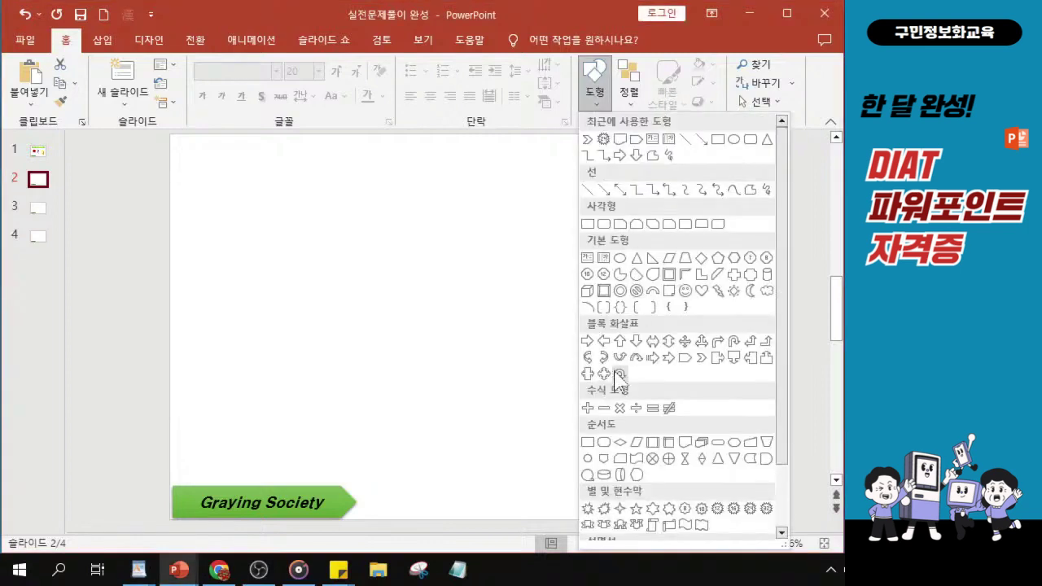
{"action": "left_click_drag", "start_coordinate": [785, 464], "coordinate": [782, 519]}
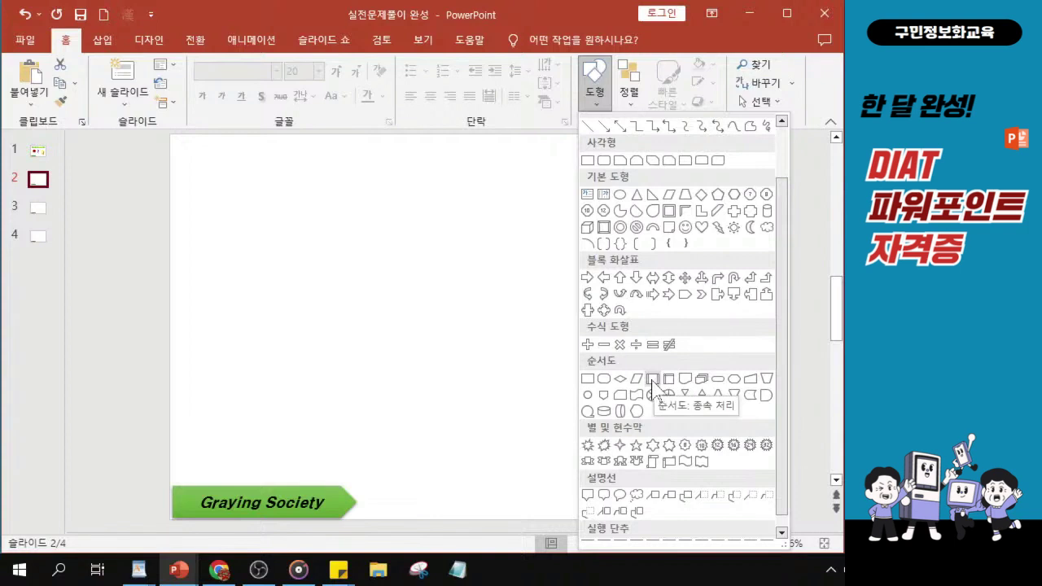
{"action": "left_click", "coordinate": [653, 379]}
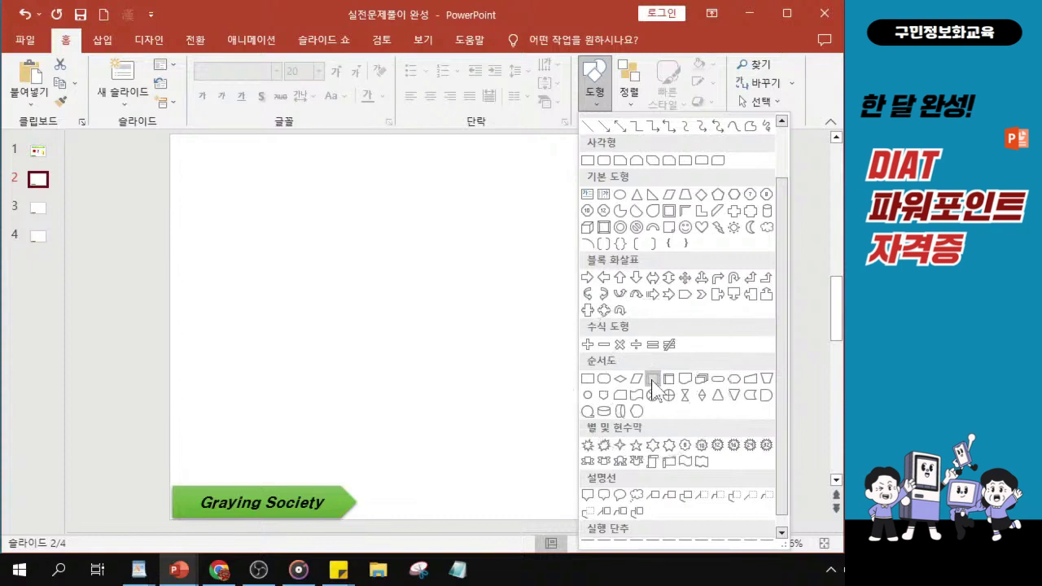
{"action": "left_click", "coordinate": [652, 379]}
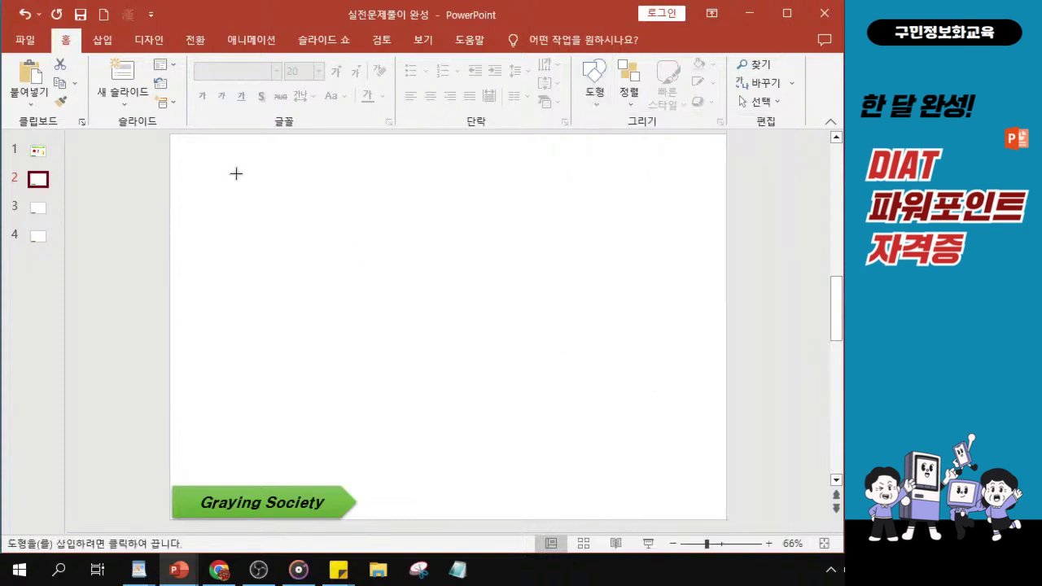
{"action": "mouse_move", "coordinate": [183, 144]}
{"action": "left_mouse_down"}
{"action": "mouse_move", "coordinate": [198, 200]}
{"action": "mouse_move", "coordinate": [717, 218]}
{"action": "left_mouse_up"}
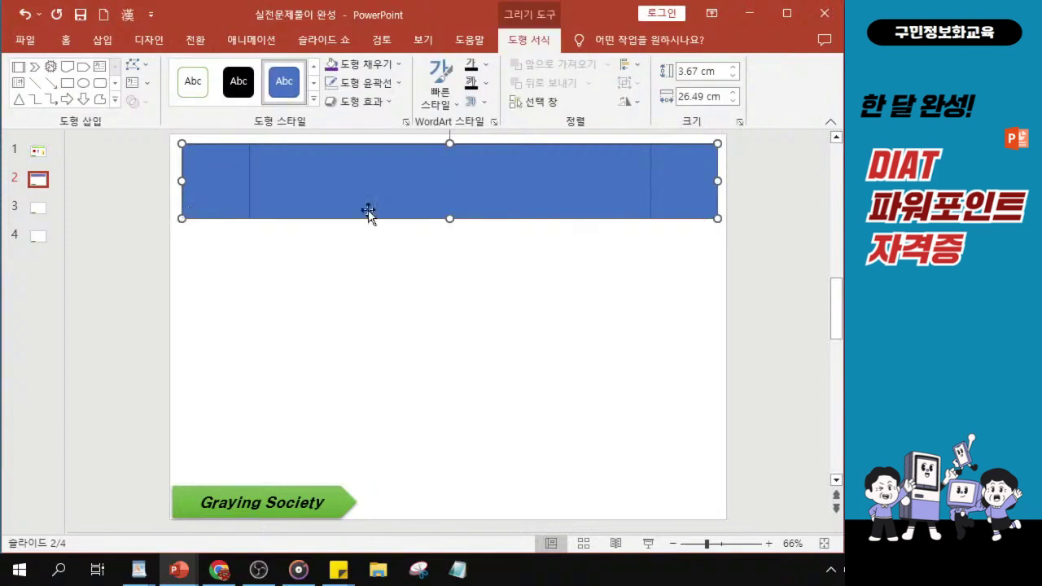
Resize the flowchart title shape to about 3.31 cm high and 26.54 cm wide at the top of slide 2.
{"action": "left_click_drag", "start_coordinate": [448, 219], "coordinate": [442, 207]}
{"action": "left_click", "coordinate": [298, 193]}
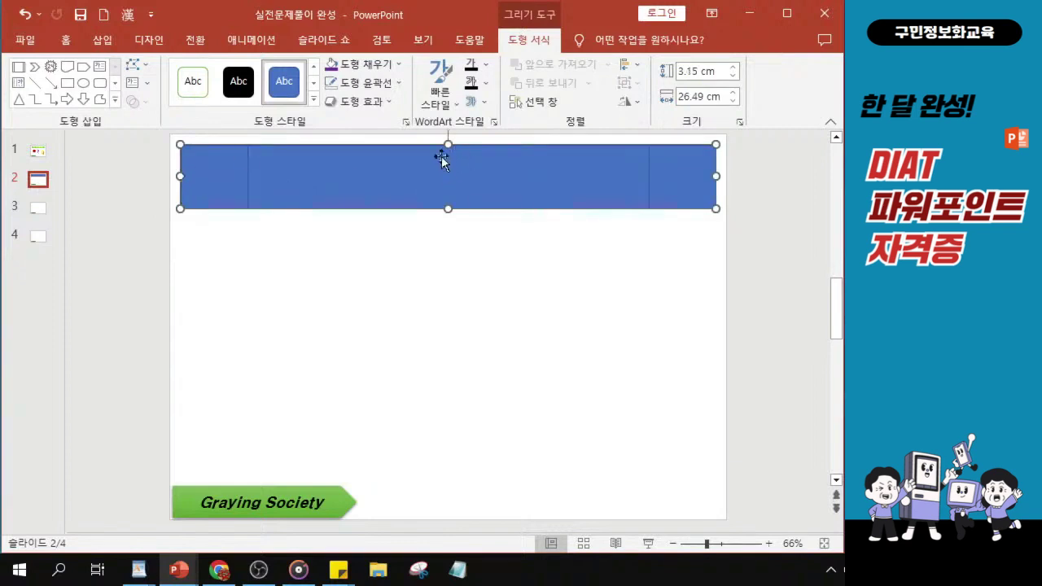
{"action": "left_click_drag", "start_coordinate": [448, 156], "coordinate": [449, 143]}
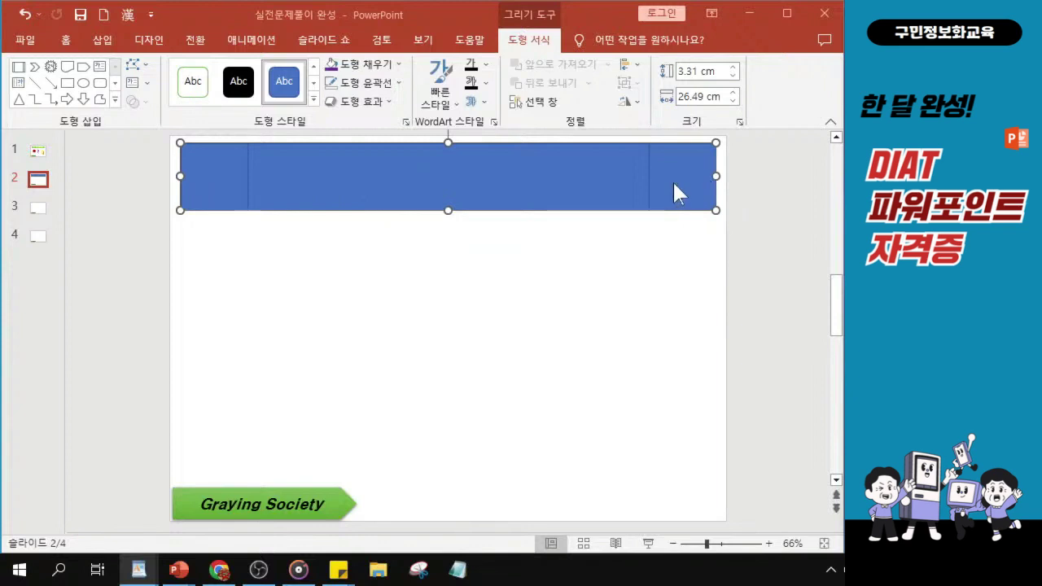
{"action": "left_click_drag", "start_coordinate": [716, 175], "coordinate": [717, 177]}
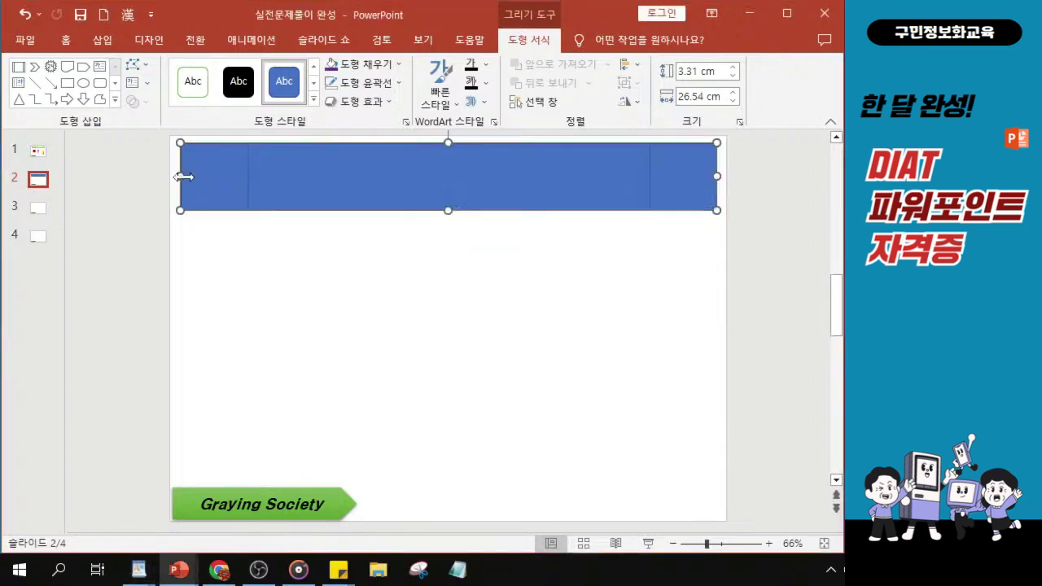
Fill the flowchart title shape on slide 2 with the blue woven denim texture.
{"action": "left_click", "coordinate": [371, 65]}
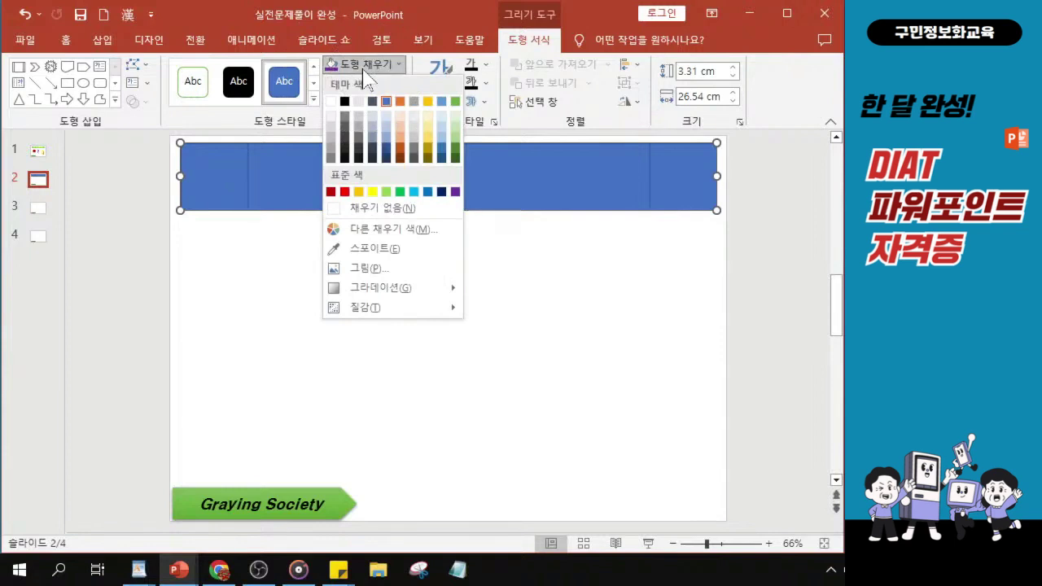
{"action": "mouse_move", "coordinate": [416, 311]}
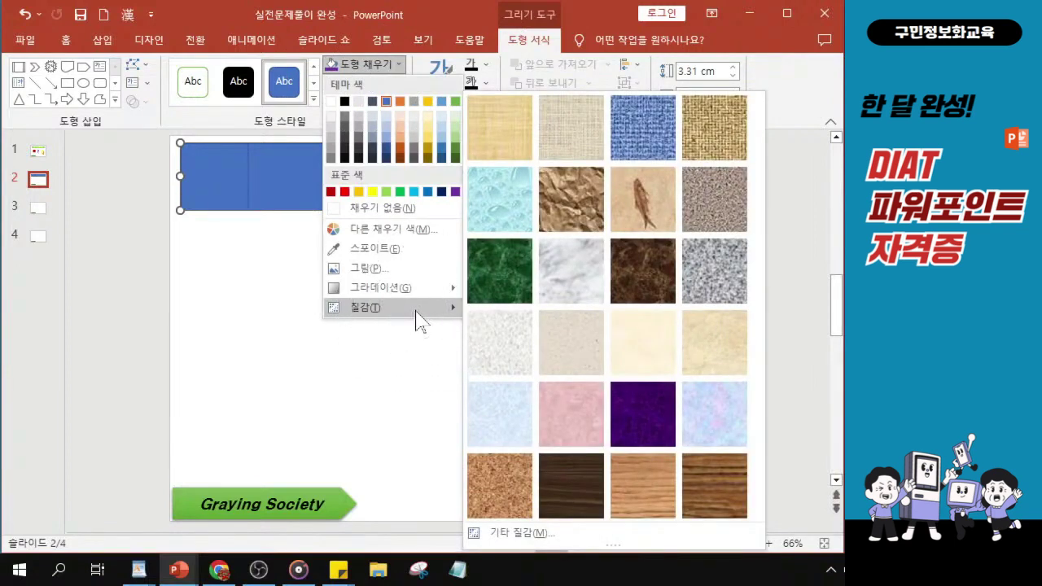
{"action": "left_click", "coordinate": [651, 132]}
{"action": "left_click", "coordinate": [651, 126]}
{"action": "left_click", "coordinate": [651, 126]}
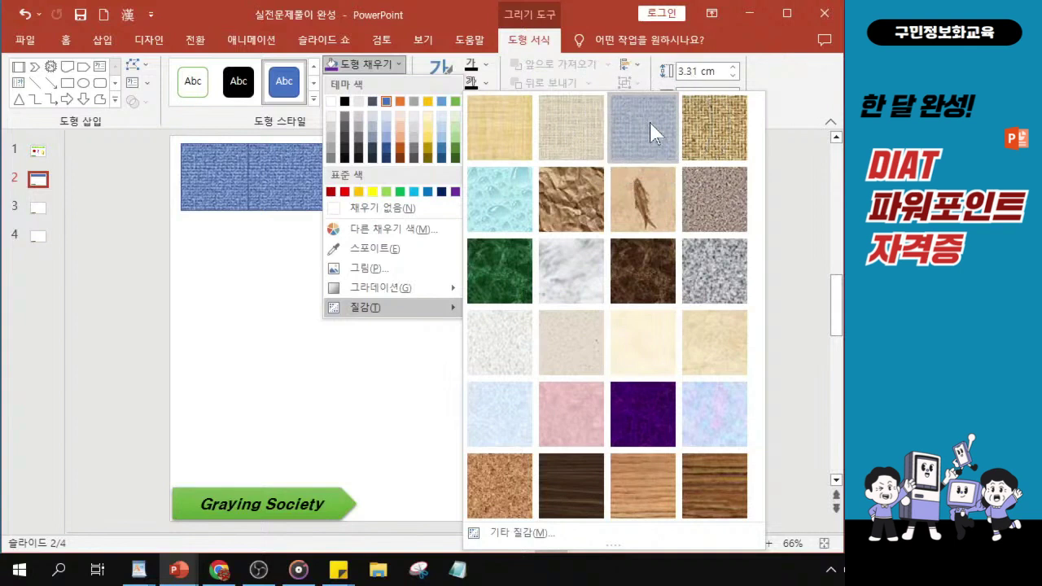
{"action": "left_click", "coordinate": [650, 124]}
{"action": "left_click", "coordinate": [650, 124]}
{"action": "left_click", "coordinate": [651, 127]}
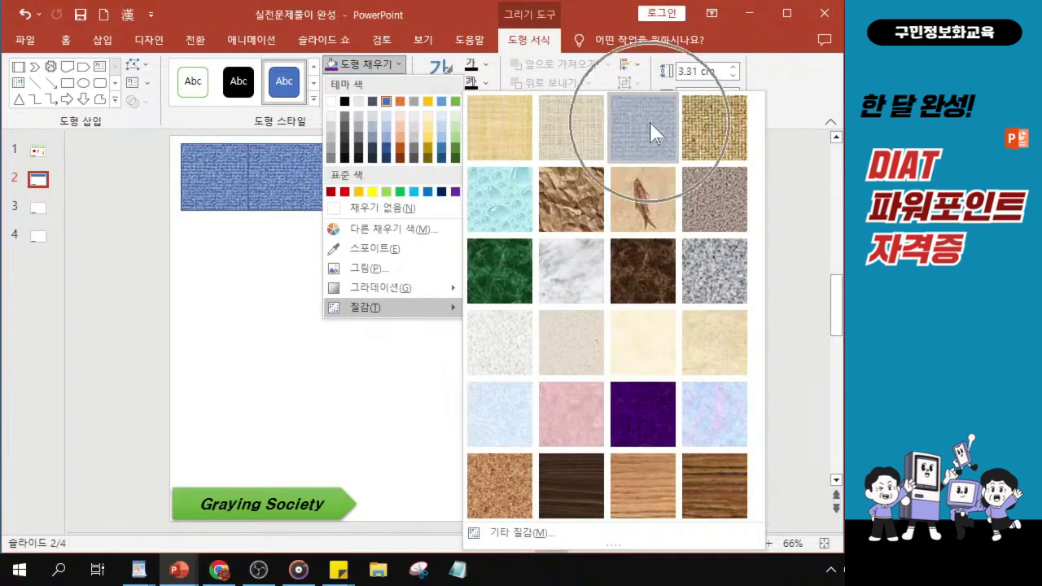
Apply the blue denim texture to slide 2's title shape and give it a yellow 3 pt outline.
{"action": "left_click", "coordinate": [649, 124]}
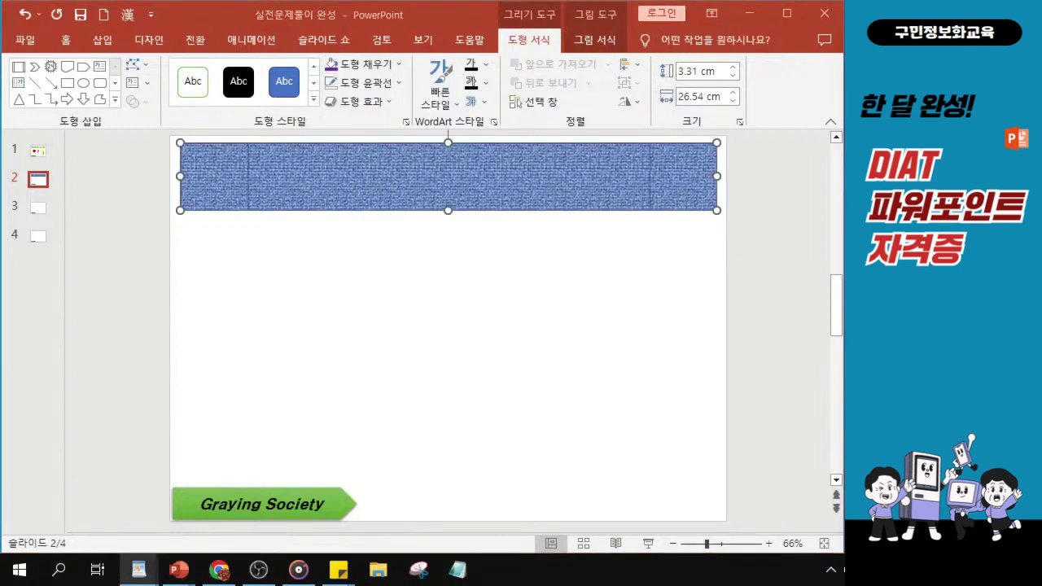
{"action": "left_click", "coordinate": [358, 84]}
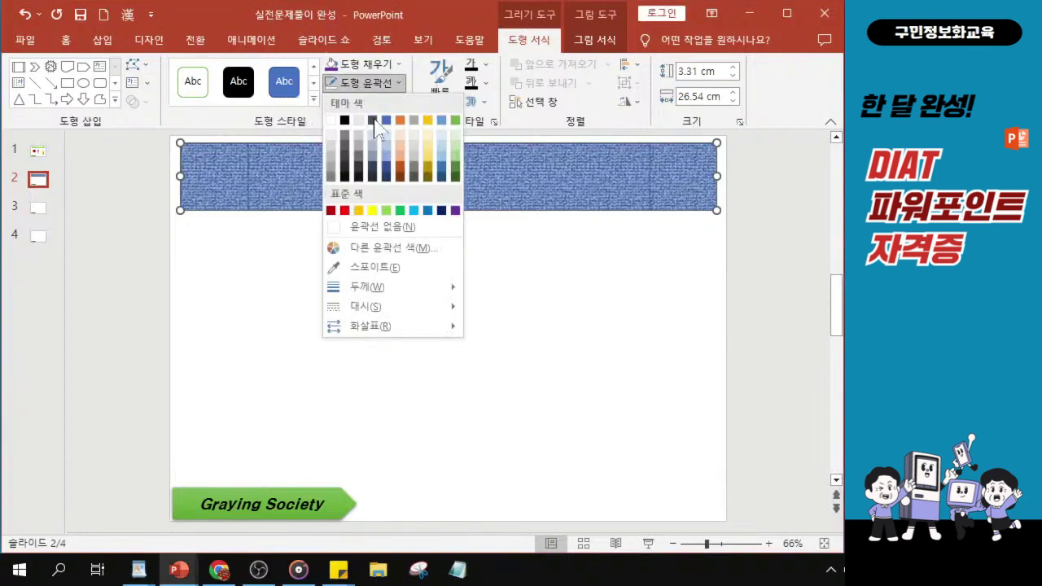
{"action": "left_click", "coordinate": [372, 211]}
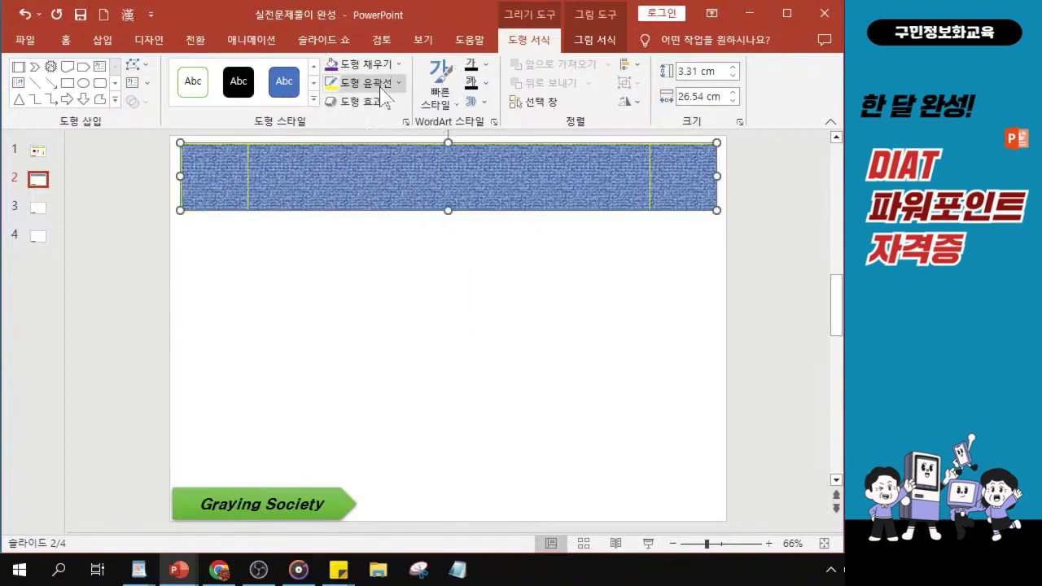
{"action": "left_click", "coordinate": [383, 83]}
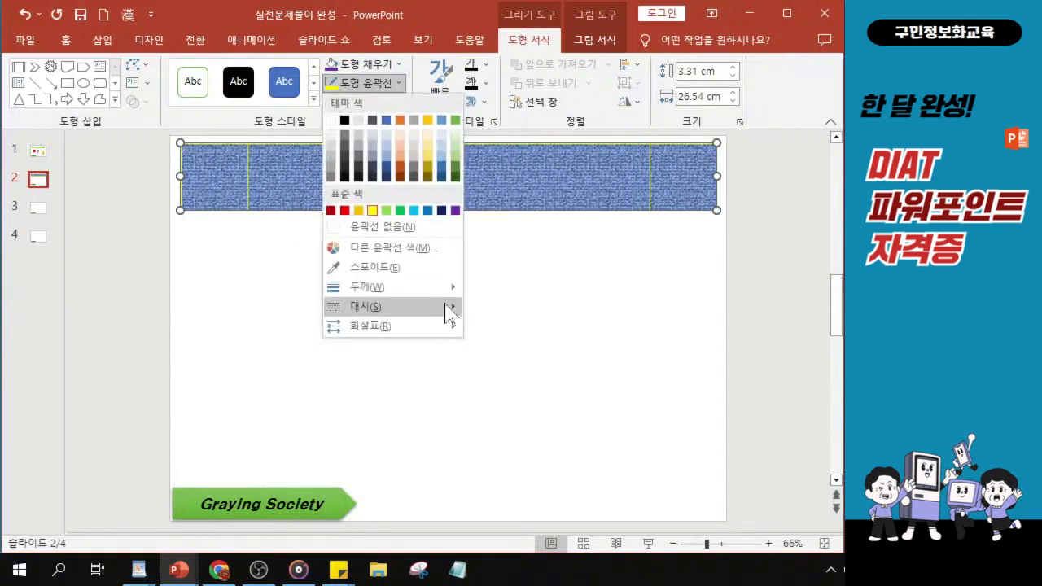
{"action": "mouse_move", "coordinate": [448, 291]}
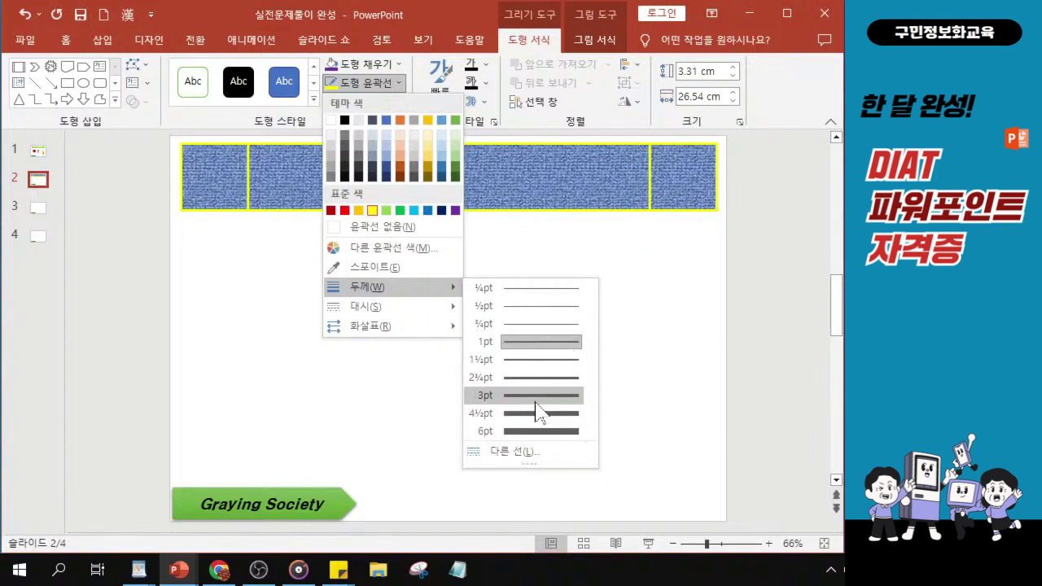
{"action": "left_click", "coordinate": [536, 398]}
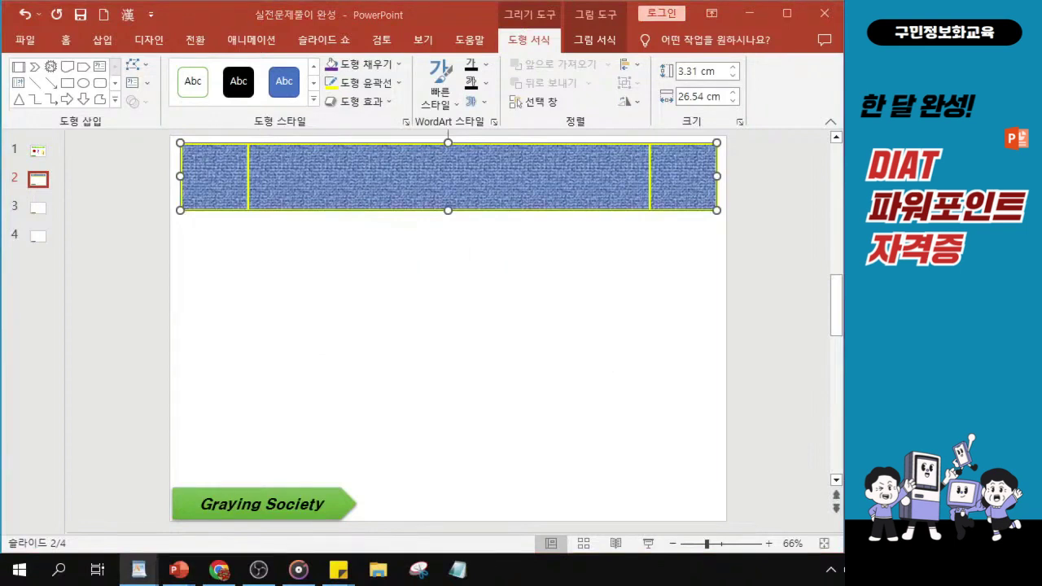
Add an outer bottom-offset shadow to the flowchart title shape on slide 2.
{"action": "left_click", "coordinate": [364, 104]}
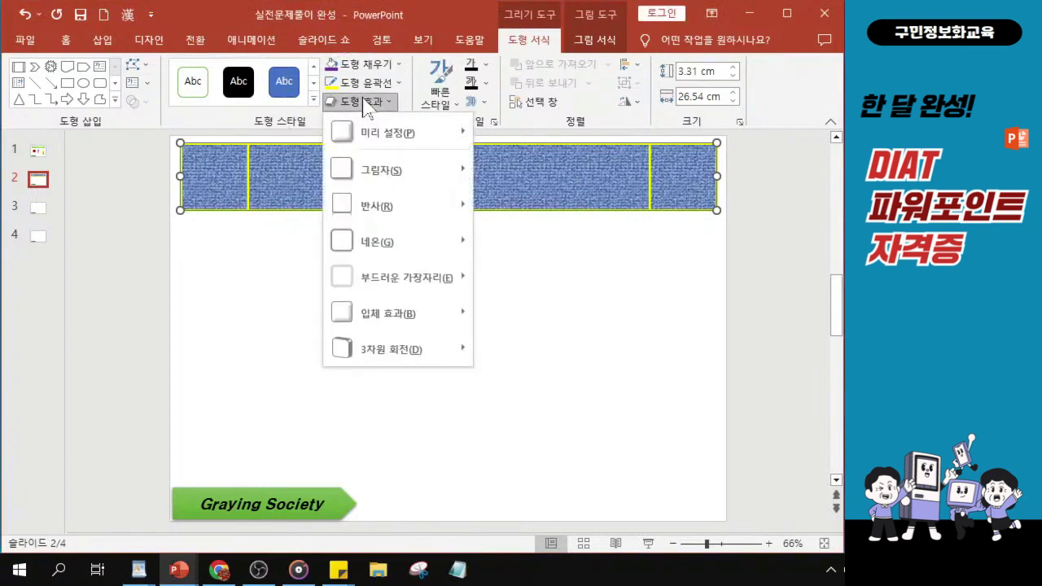
{"action": "mouse_move", "coordinate": [388, 178]}
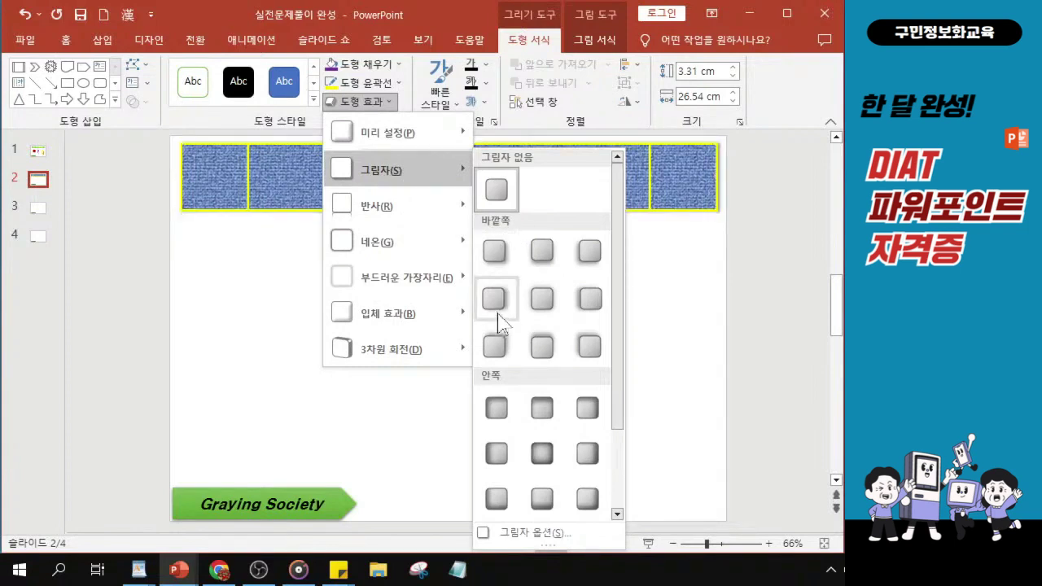
{"action": "left_click", "coordinate": [551, 252]}
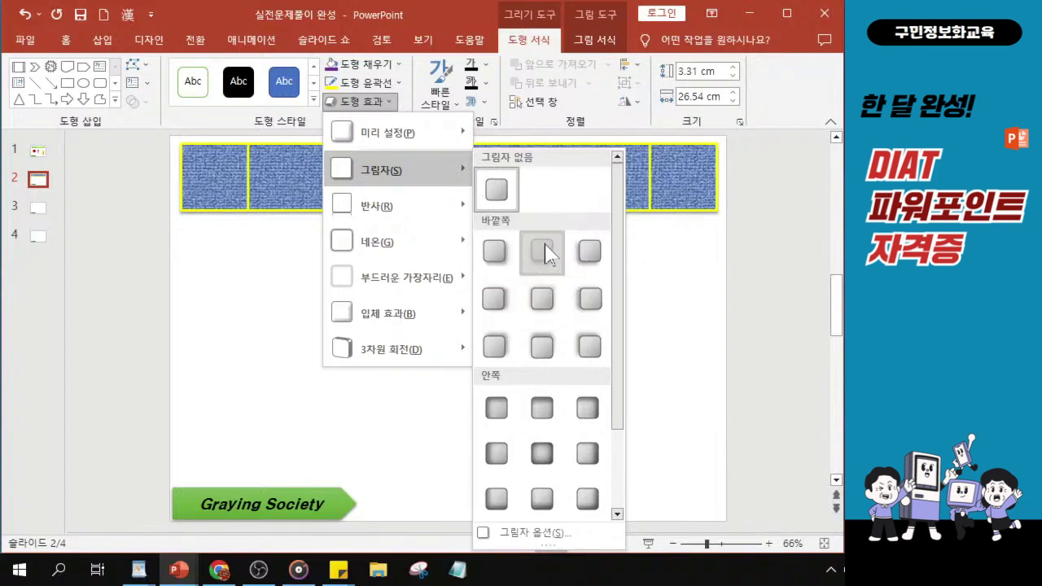
{"action": "left_click", "coordinate": [545, 253]}
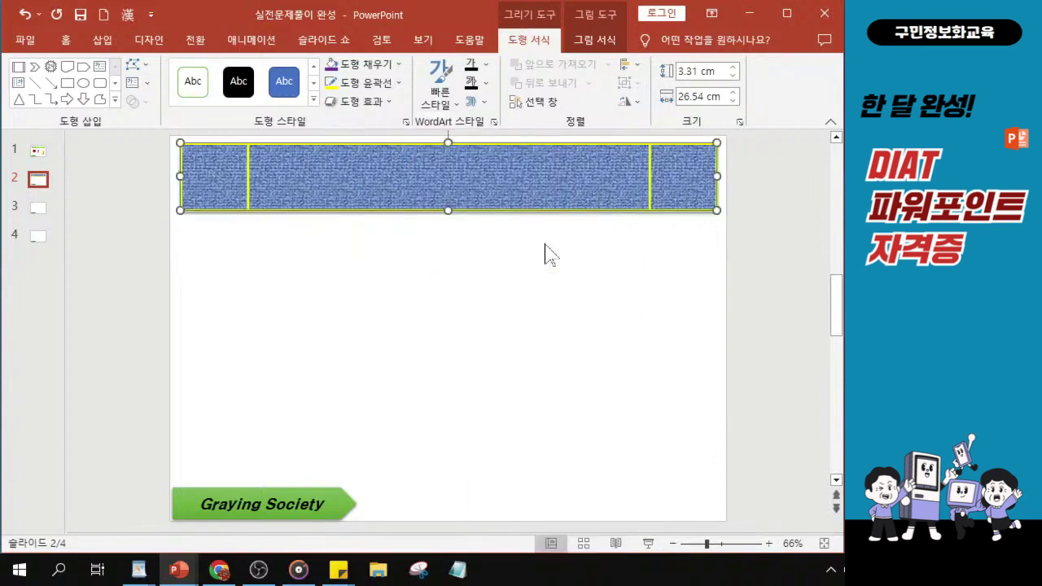
Apply the first bevel preset (입체 효과) to the flowchart title shape.
{"action": "left_click", "coordinate": [371, 102]}
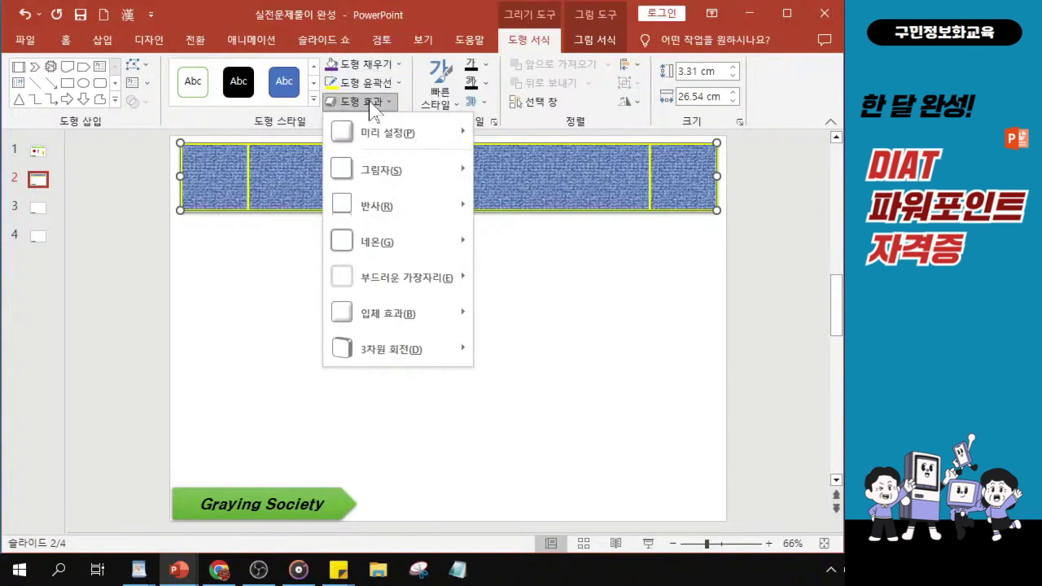
{"action": "mouse_move", "coordinate": [399, 332]}
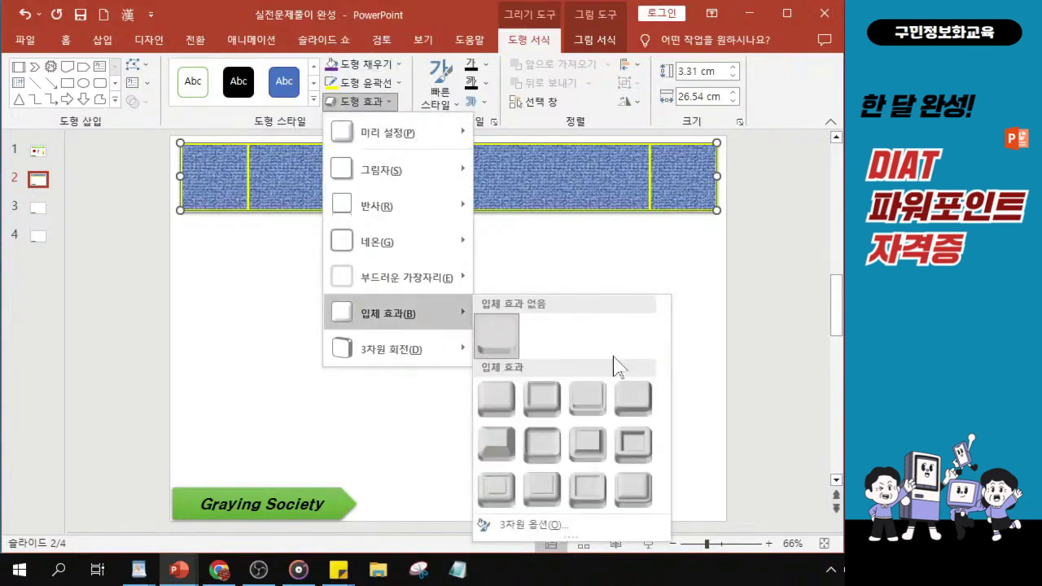
{"action": "left_click", "coordinate": [499, 404]}
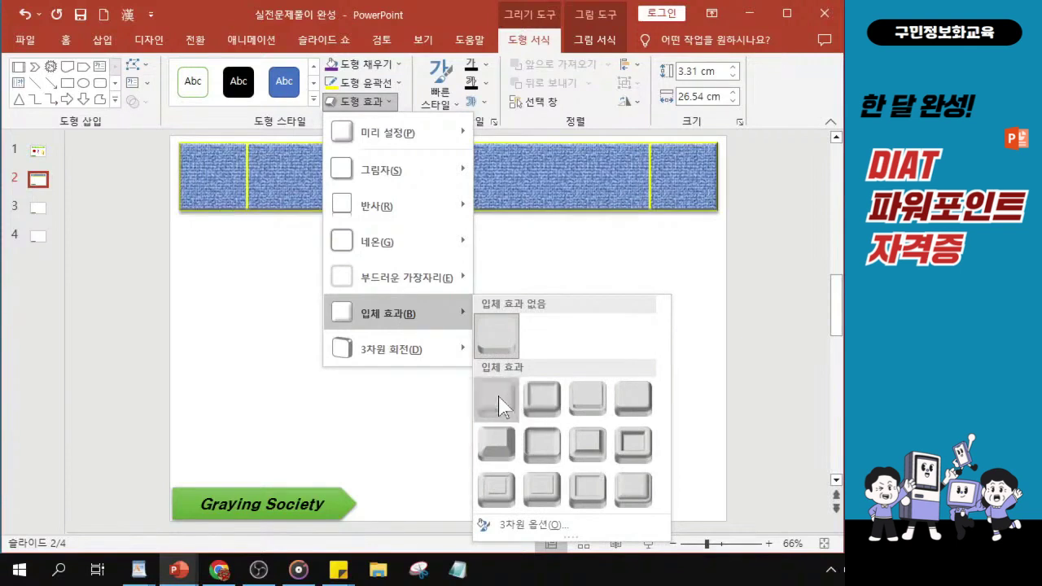
{"action": "left_click", "coordinate": [499, 405]}
{"action": "left_click", "coordinate": [499, 405]}
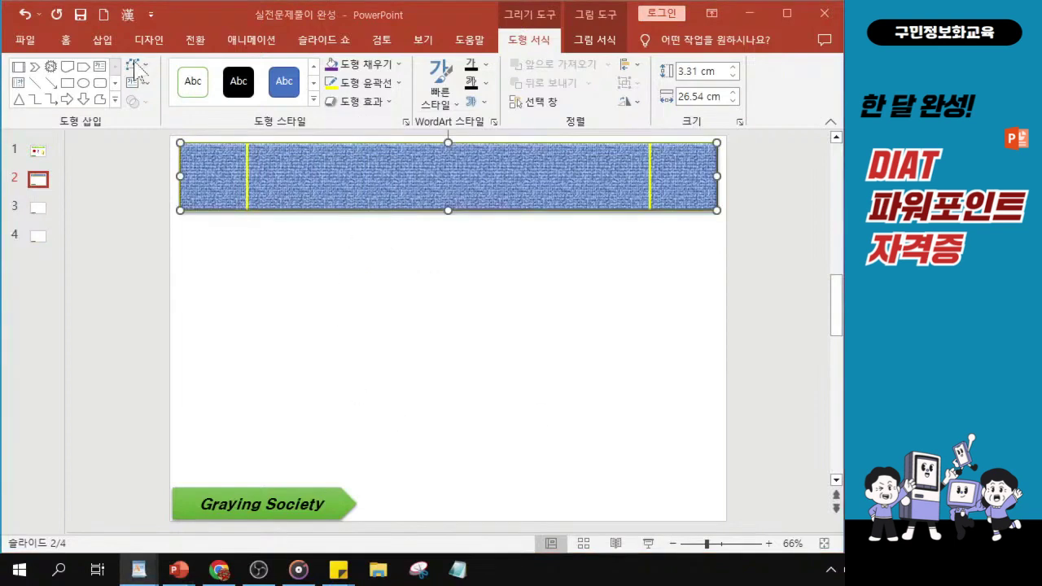
Set the title shape's font to HY헤드라인M at size 36.
{"action": "left_click", "coordinate": [66, 40]}
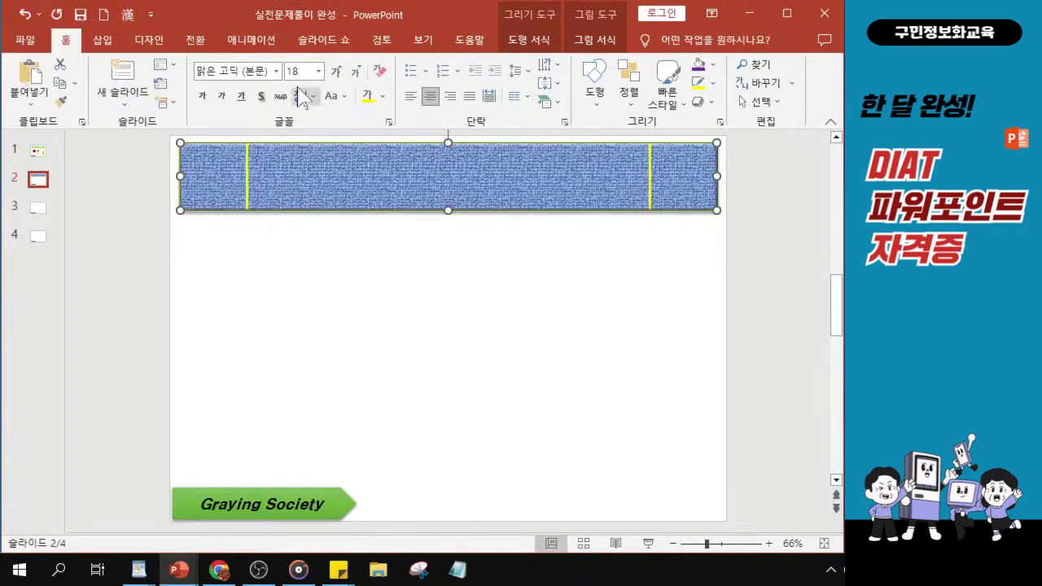
{"action": "left_click", "coordinate": [270, 72]}
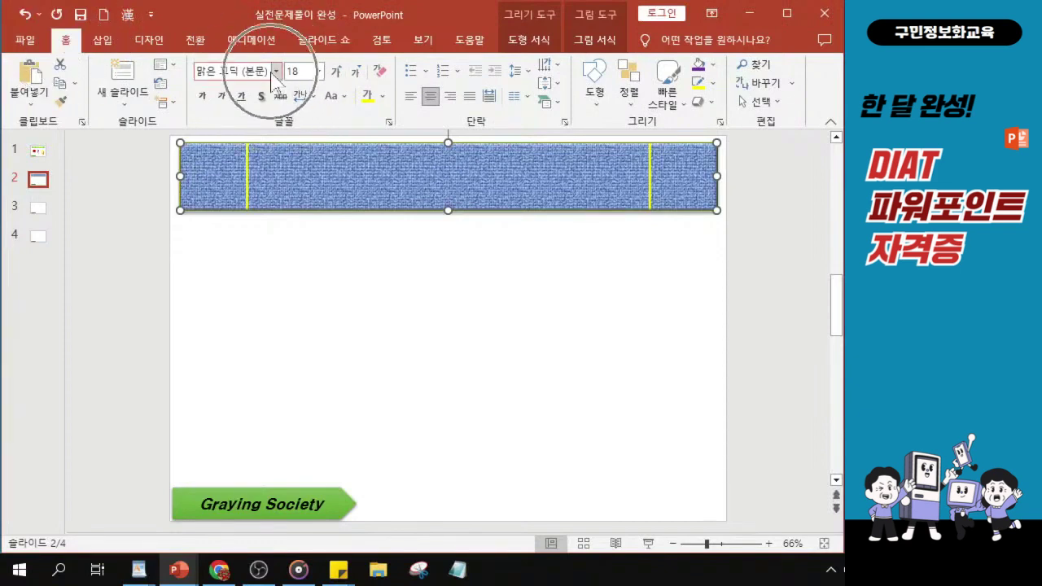
{"action": "left_click", "coordinate": [277, 72]}
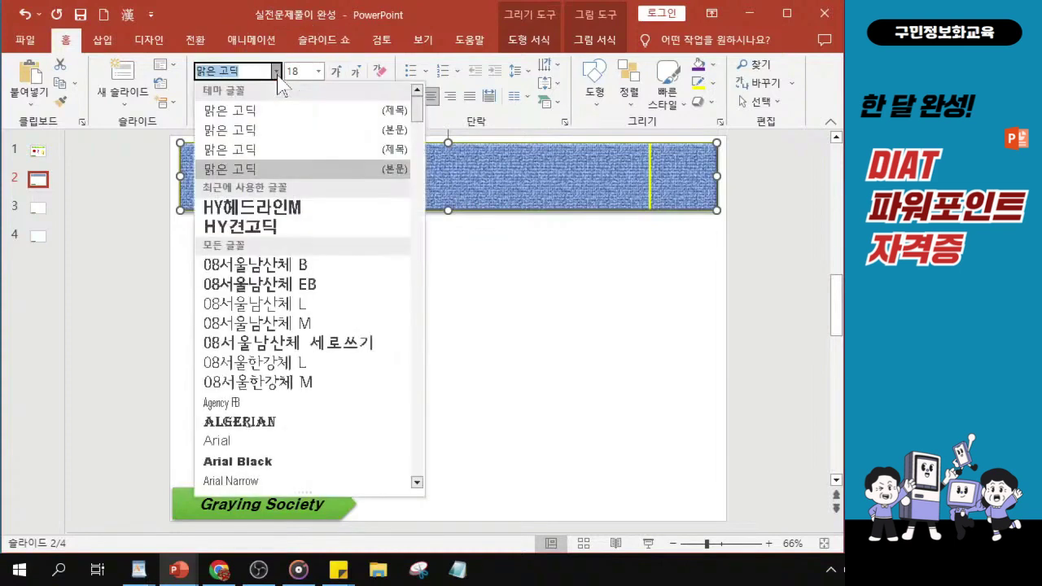
{"action": "left_click", "coordinate": [279, 210]}
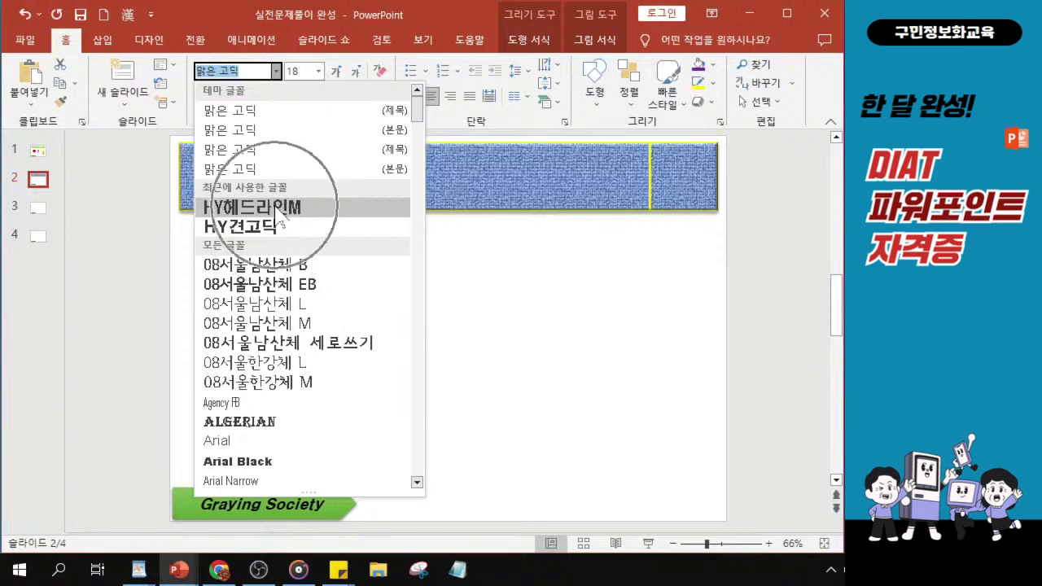
{"action": "left_click", "coordinate": [277, 209]}
{"action": "left_click", "coordinate": [299, 71]}
{"action": "type", "text": "36"}
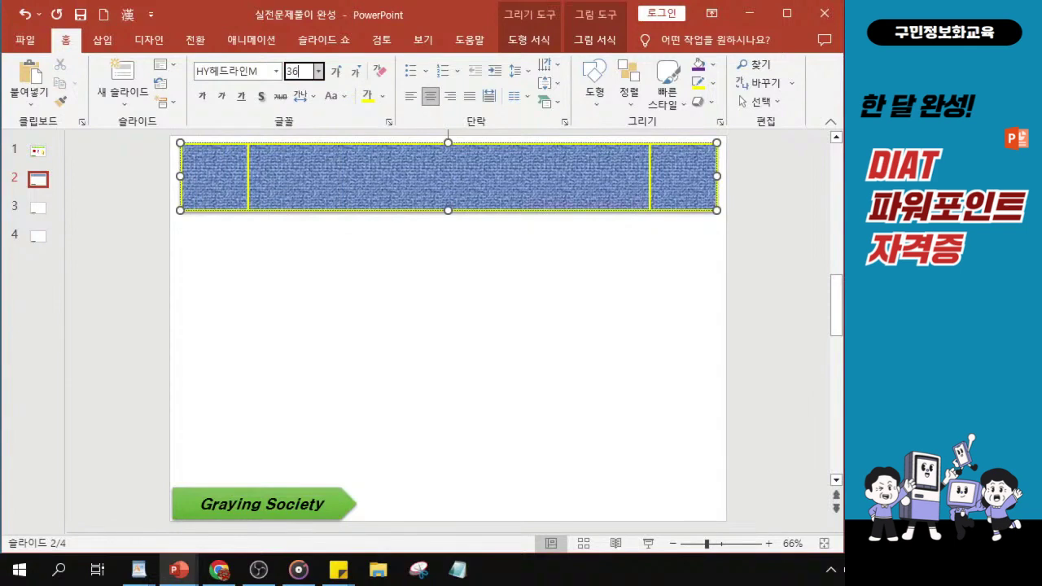
{"action": "key", "text": "Return"}
Make the title shape's text italic and colour it standard yellow.
{"action": "left_click", "coordinate": [220, 98]}
{"action": "key", "text": "ctrl"}
{"action": "key", "text": "ctrl"}
{"action": "key", "text": "ctrl"}
{"action": "key", "text": "ctrl"}
{"action": "left_click", "coordinate": [381, 96]}
{"action": "key", "text": "ctrl"}
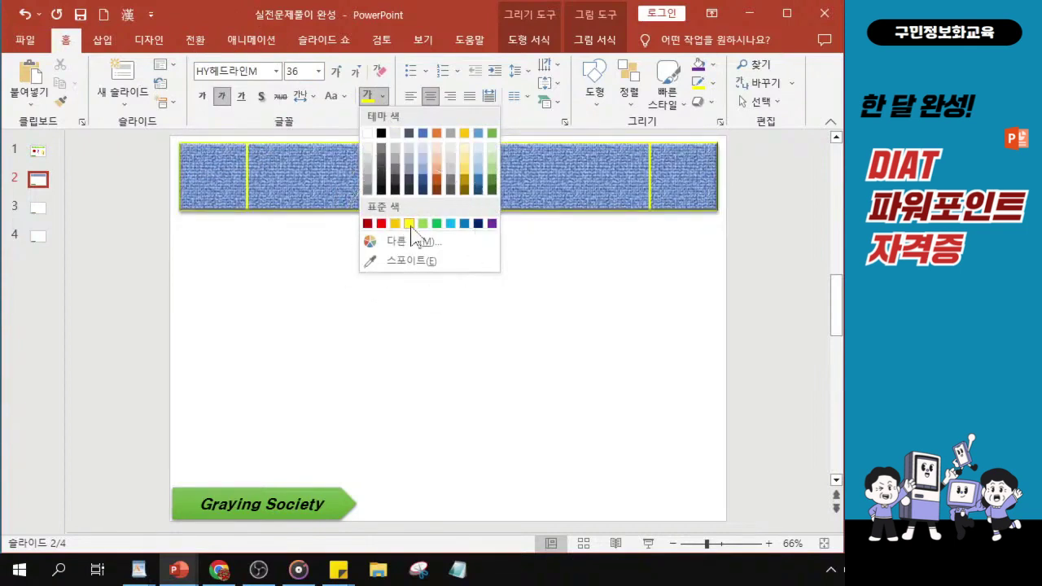
{"action": "left_click", "coordinate": [411, 224]}
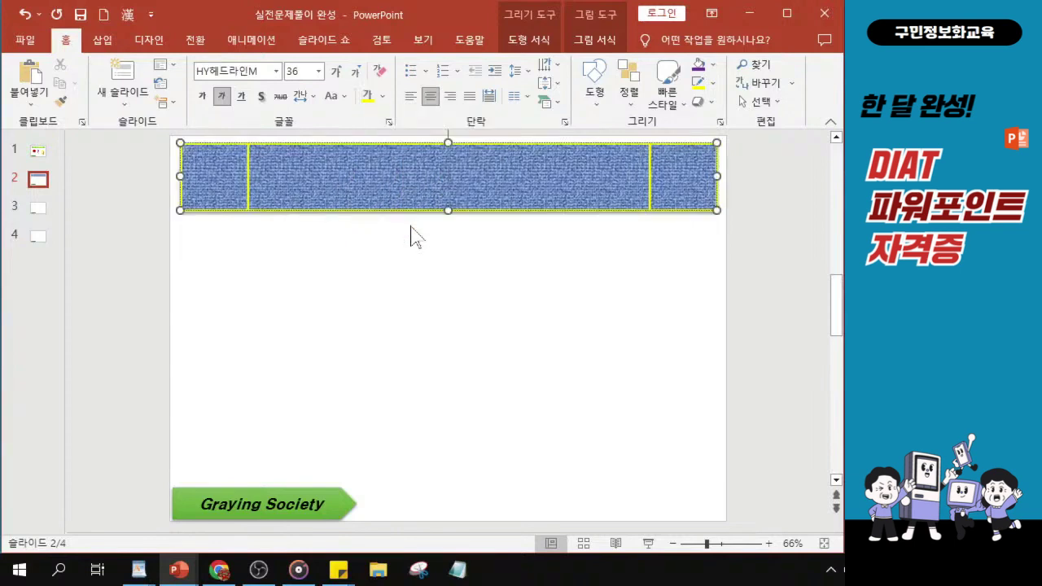
Enter the text 고령화 사회의 문제점 in the title shape on slide 2.
{"action": "scroll", "coordinate": [415, 200], "scroll_direction": "up", "scroll_amount": 6}
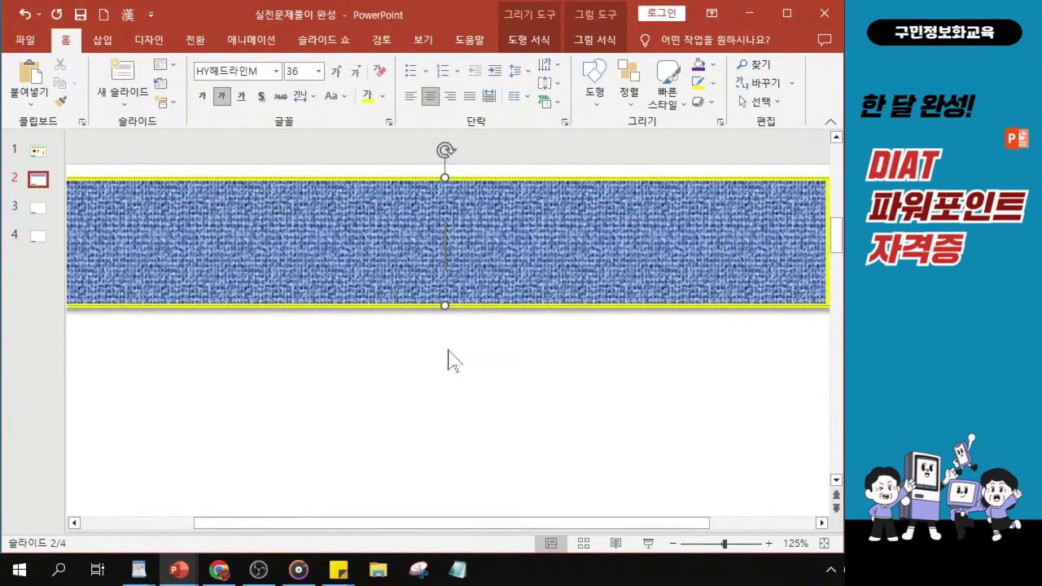
{"action": "type", "text": "고령화 사회의 ㅁ문제점"}
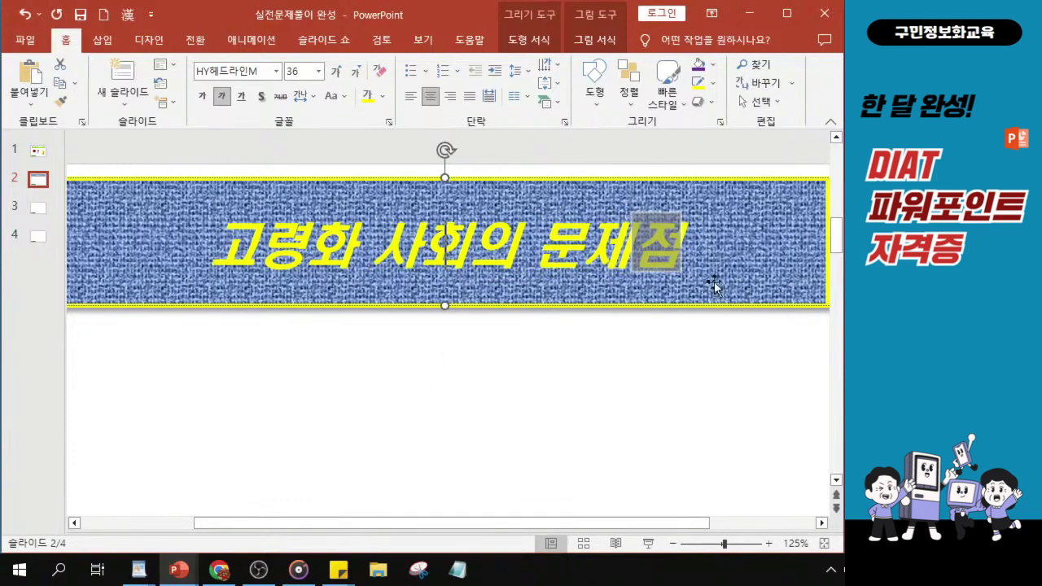
{"action": "scroll", "coordinate": [719, 279], "scroll_direction": "up", "scroll_amount": 2, "text": "ctrl"}
{"action": "left_click_drag", "start_coordinate": [674, 523], "coordinate": [551, 523]}
{"action": "key", "text": "Escape"}
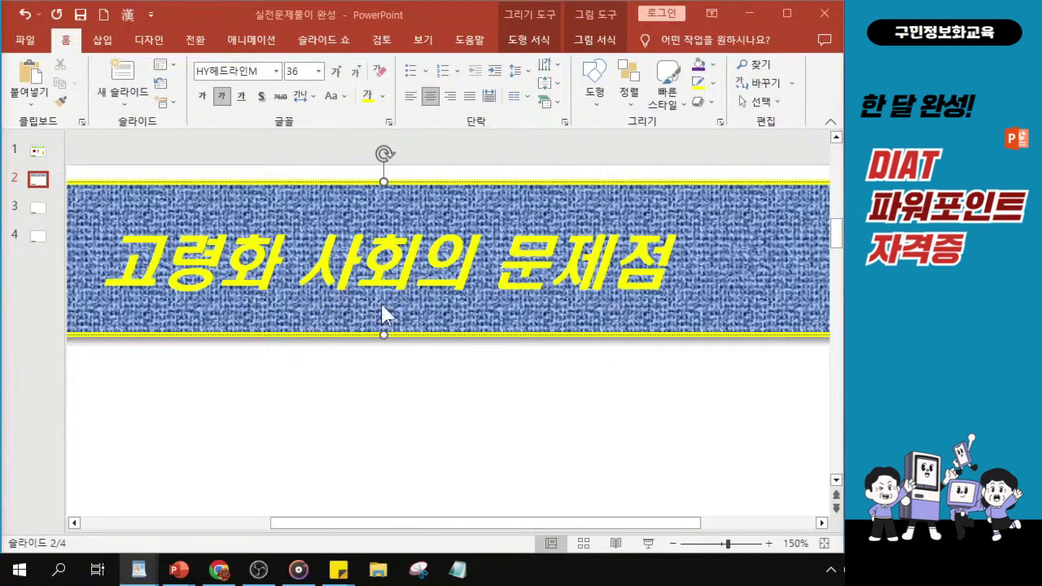
{"action": "scroll", "coordinate": [451, 379], "scroll_direction": "down", "scroll_amount": 8}
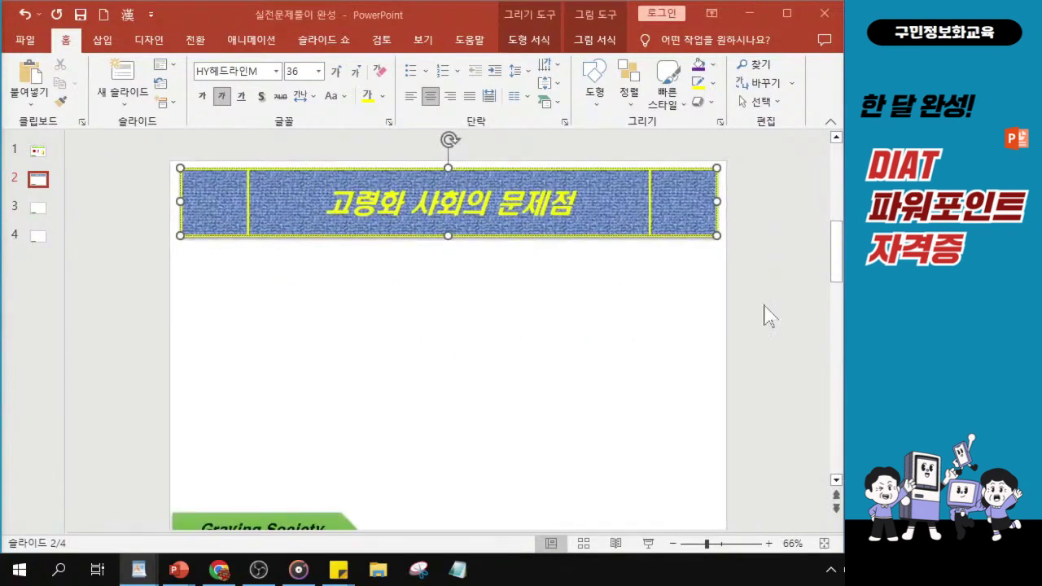
{"action": "scroll", "coordinate": [537, 335], "scroll_direction": "down", "scroll_amount": 1}
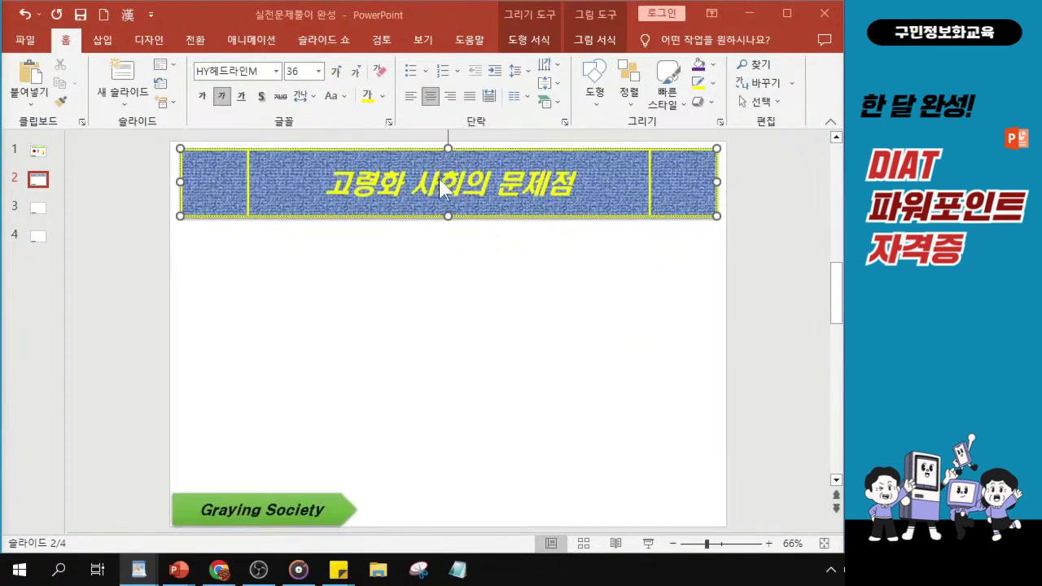
Draw a can shape about 2.06 cm high and 11.25 cm wide below the right half of the title shape.
{"action": "left_click", "coordinate": [597, 97]}
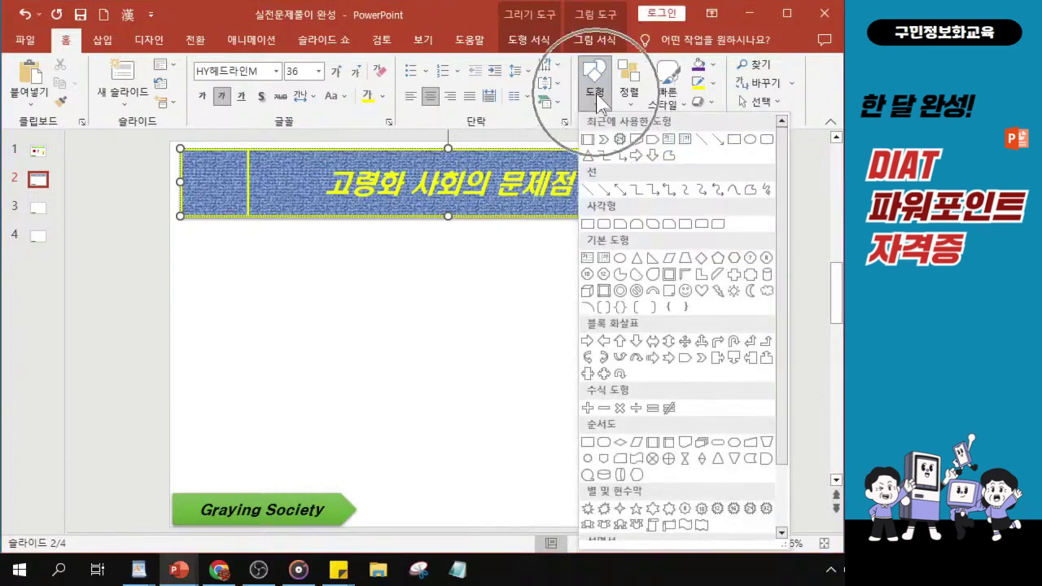
{"action": "left_click", "coordinate": [598, 105]}
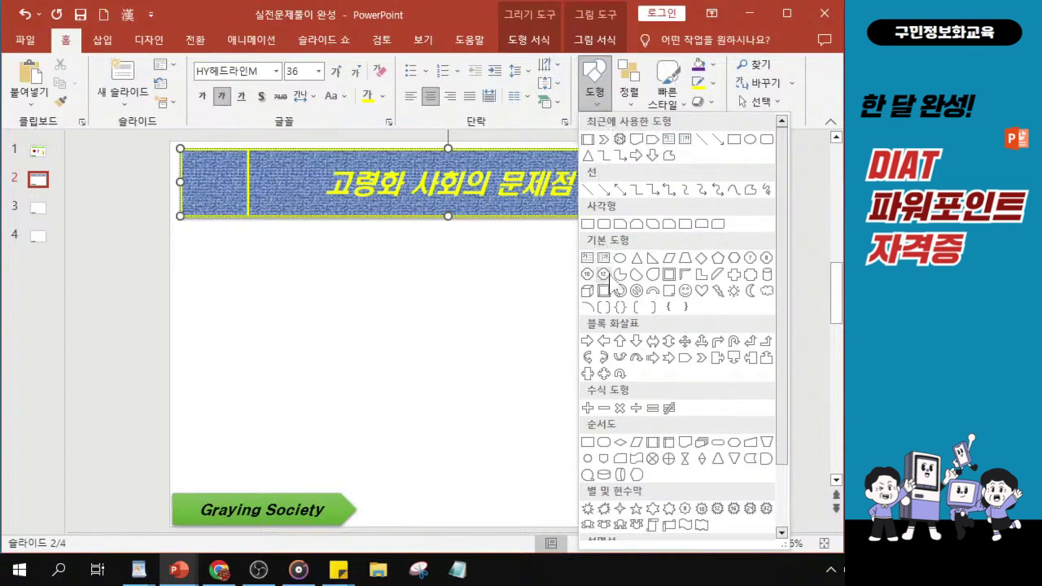
{"action": "left_click", "coordinate": [766, 275]}
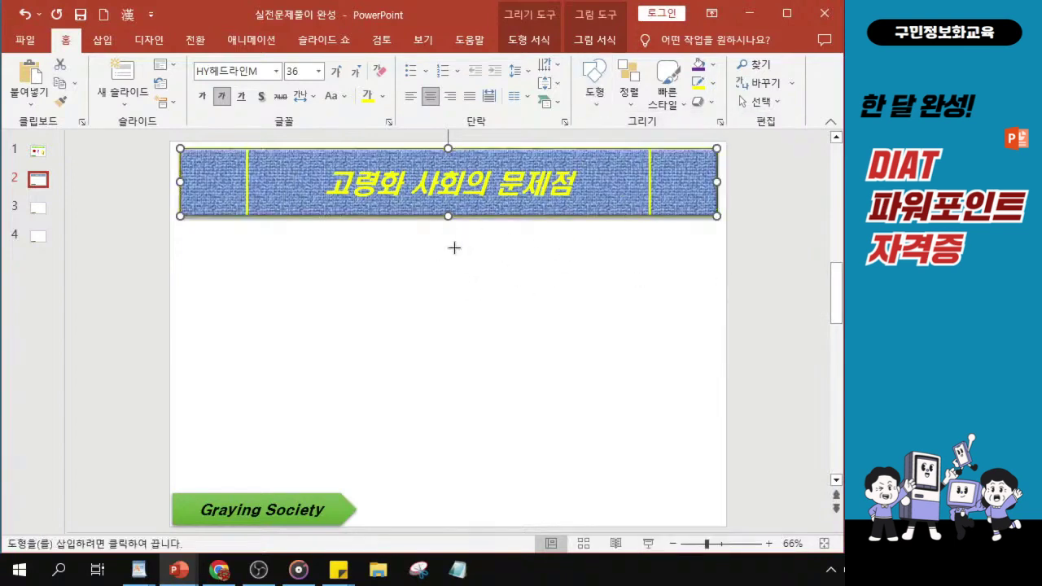
{"action": "mouse_move", "coordinate": [457, 241]}
{"action": "left_mouse_down"}
{"action": "mouse_move", "coordinate": [473, 283]}
{"action": "mouse_move", "coordinate": [695, 282]}
{"action": "mouse_move", "coordinate": [684, 282]}
{"action": "left_mouse_up"}
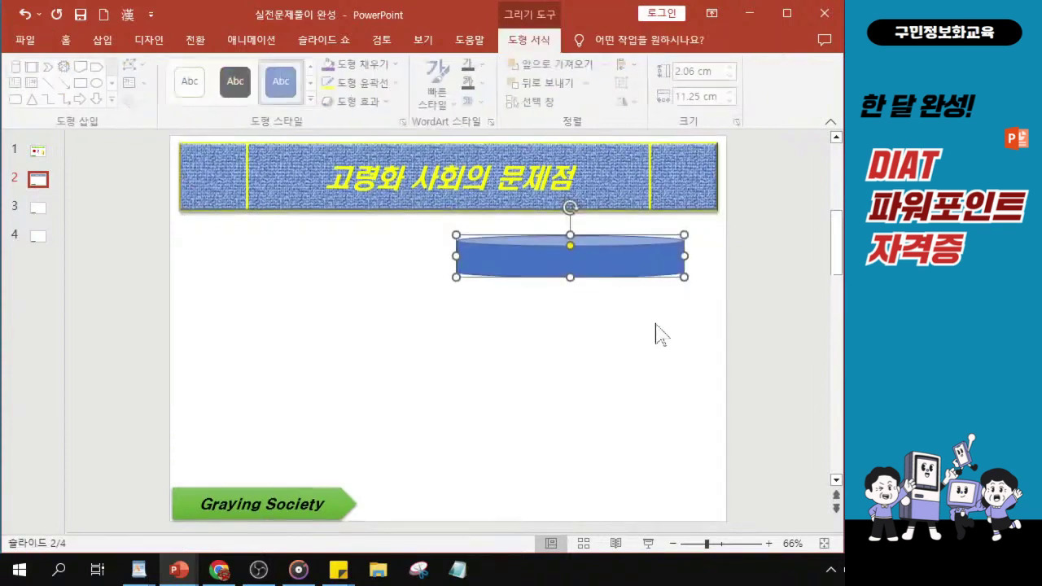
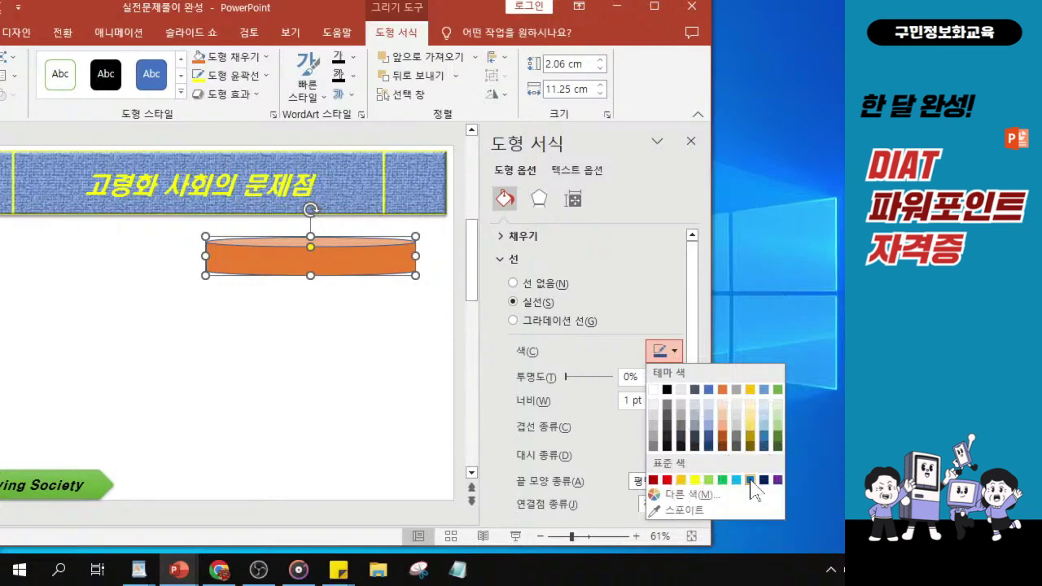
Format the orange can's outline as standard blue, 2.5 pt wide, with the square dot dash type.
{"action": "left_click", "coordinate": [749, 479]}
{"action": "double_click", "coordinate": [629, 400]}
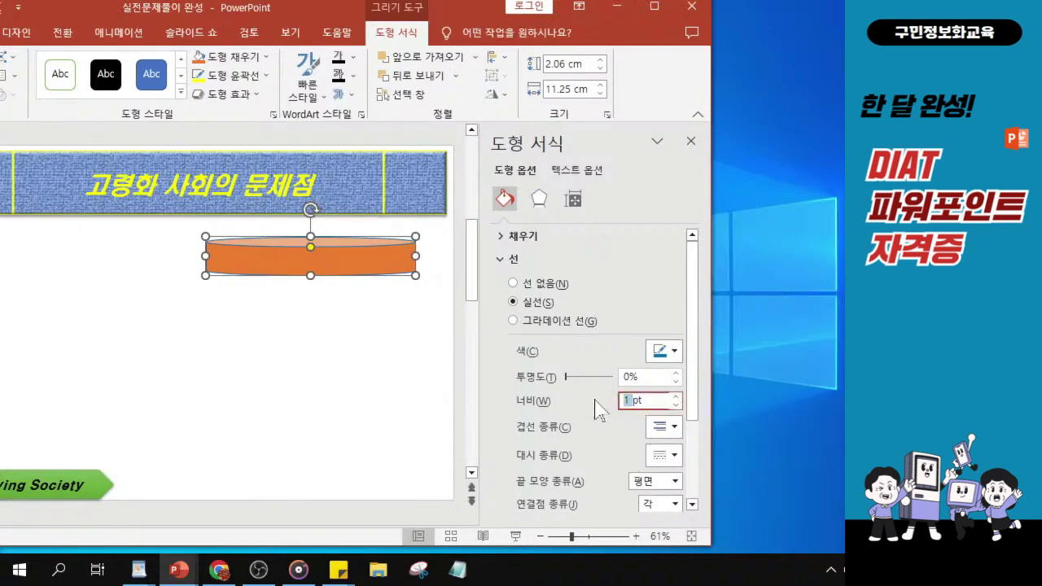
{"action": "type", "text": "2.5"}
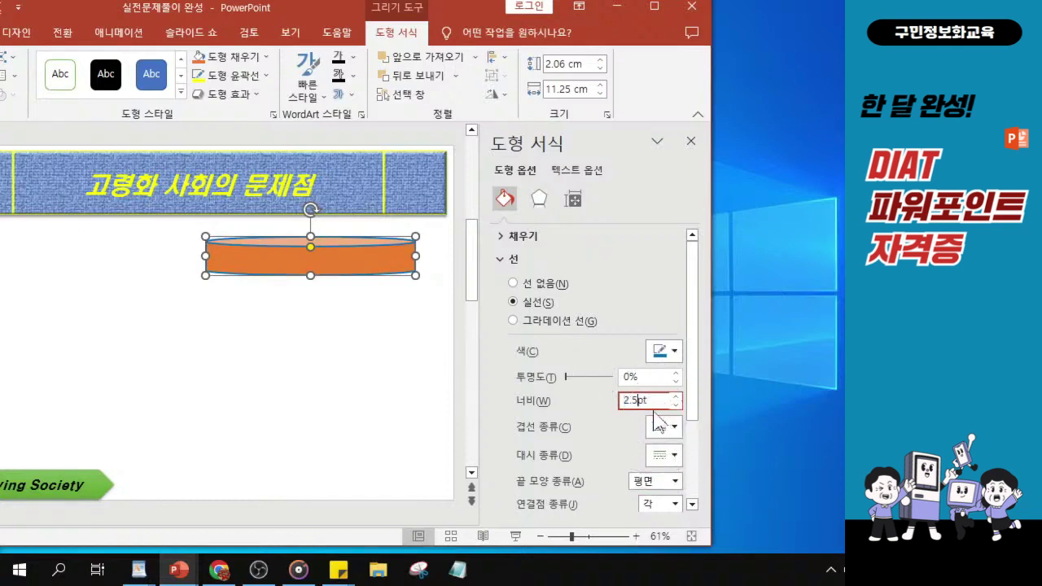
{"action": "left_click", "coordinate": [656, 461]}
{"action": "left_click", "coordinate": [661, 461]}
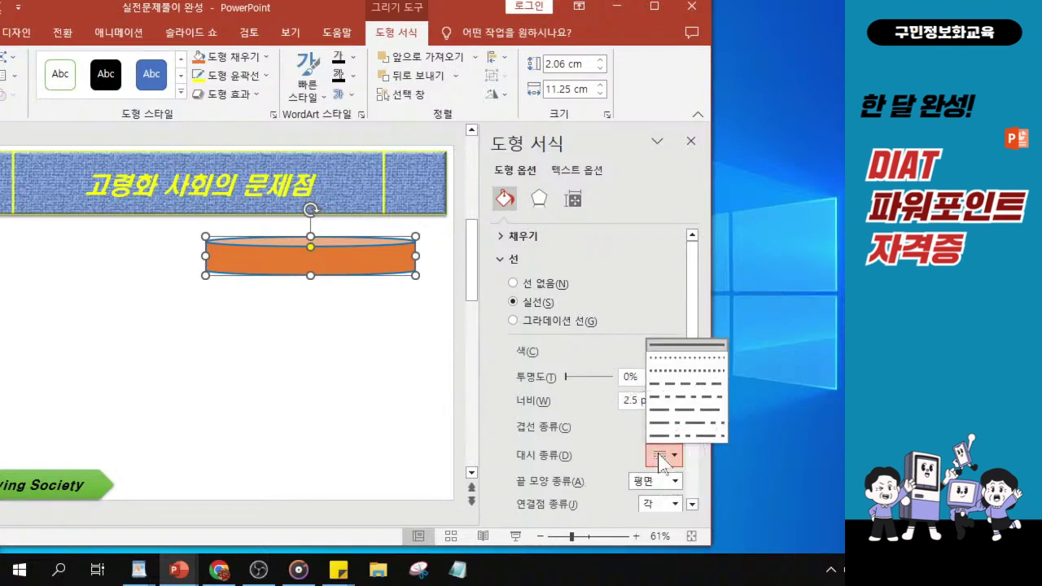
{"action": "left_click", "coordinate": [661, 460]}
{"action": "left_click", "coordinate": [677, 372]}
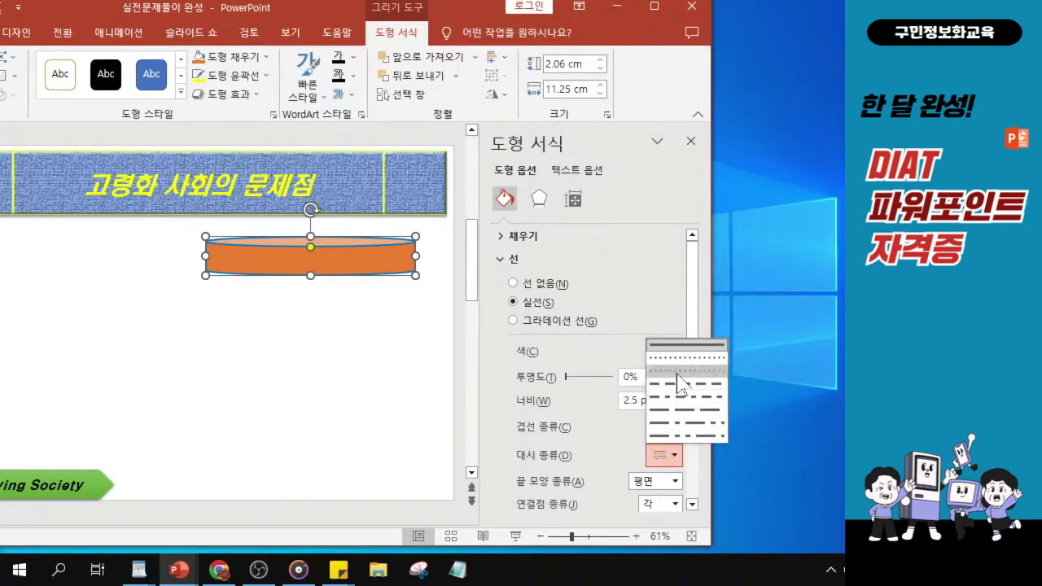
Set the can shape's outline to the square dot dash type.
{"action": "left_click", "coordinate": [661, 461]}
{"action": "left_click", "coordinate": [674, 377]}
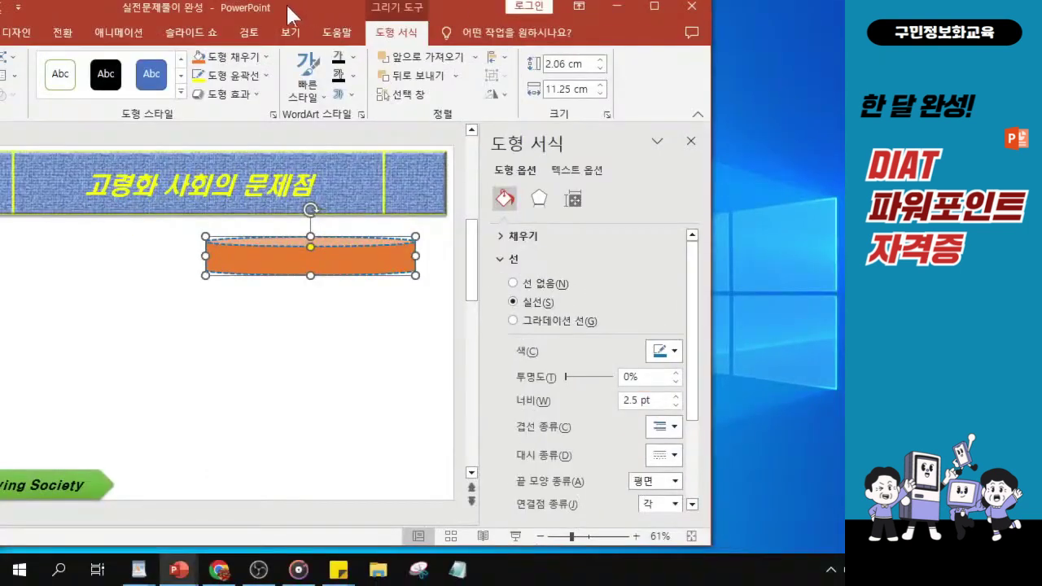
{"action": "double_click", "coordinate": [291, 16]}
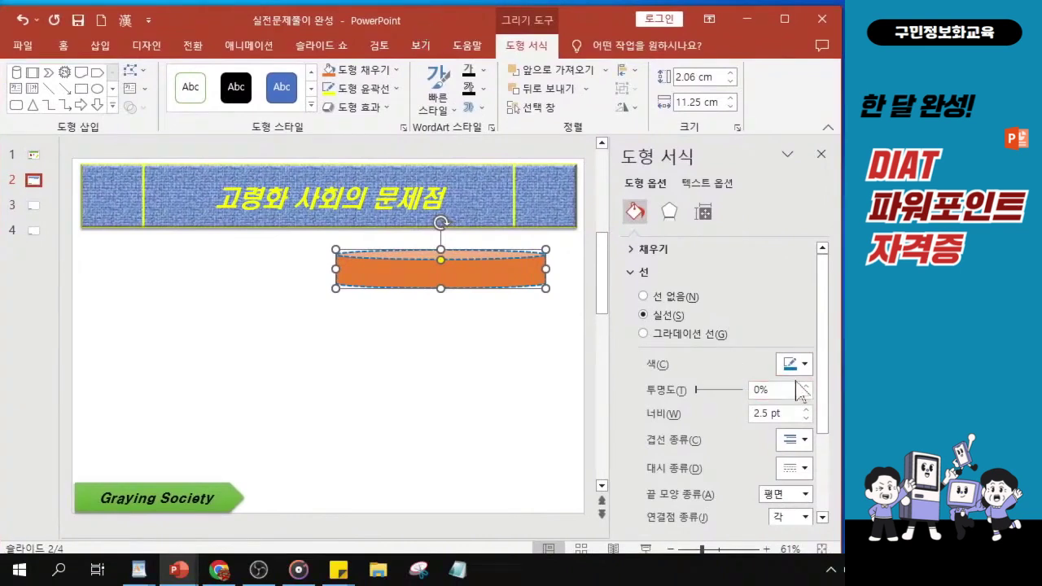
{"action": "left_click", "coordinate": [628, 273]}
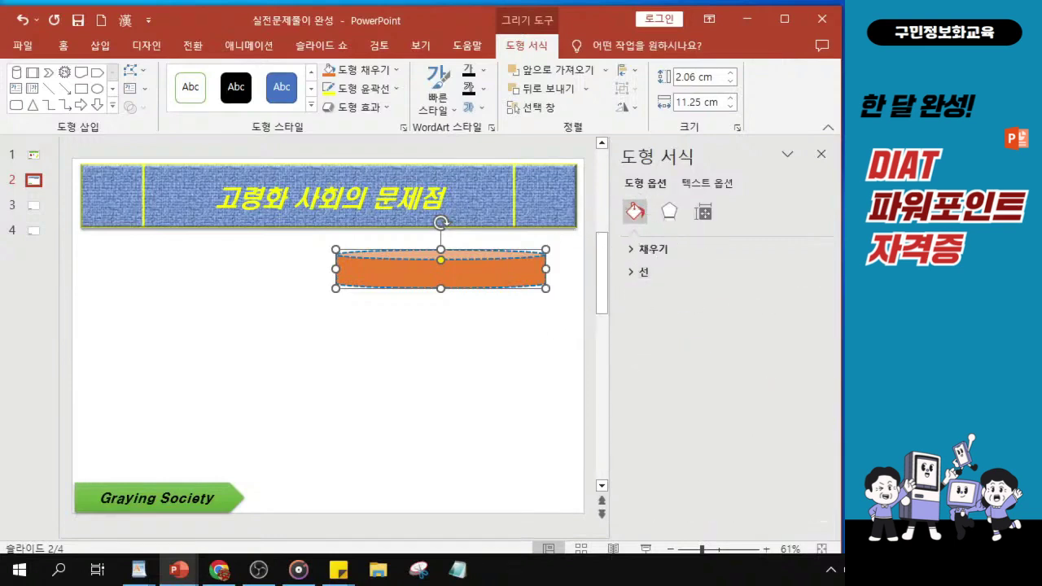
Give the can the upper-right perspective shadow preset and close the shape formatting settings.
{"action": "key", "text": "alt+Tab"}
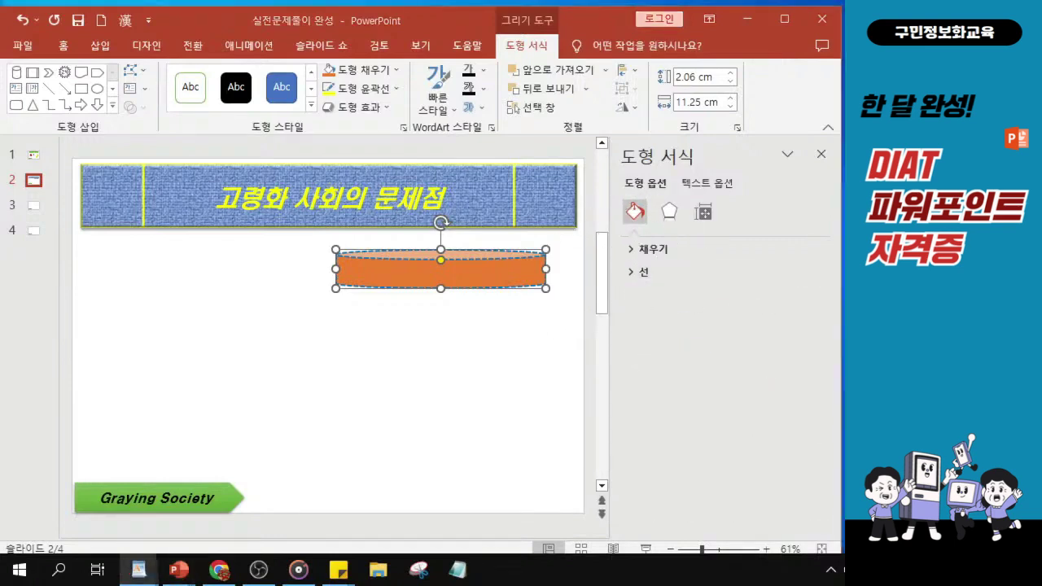
{"action": "key", "text": "alt+Tab"}
{"action": "left_click", "coordinate": [669, 215]}
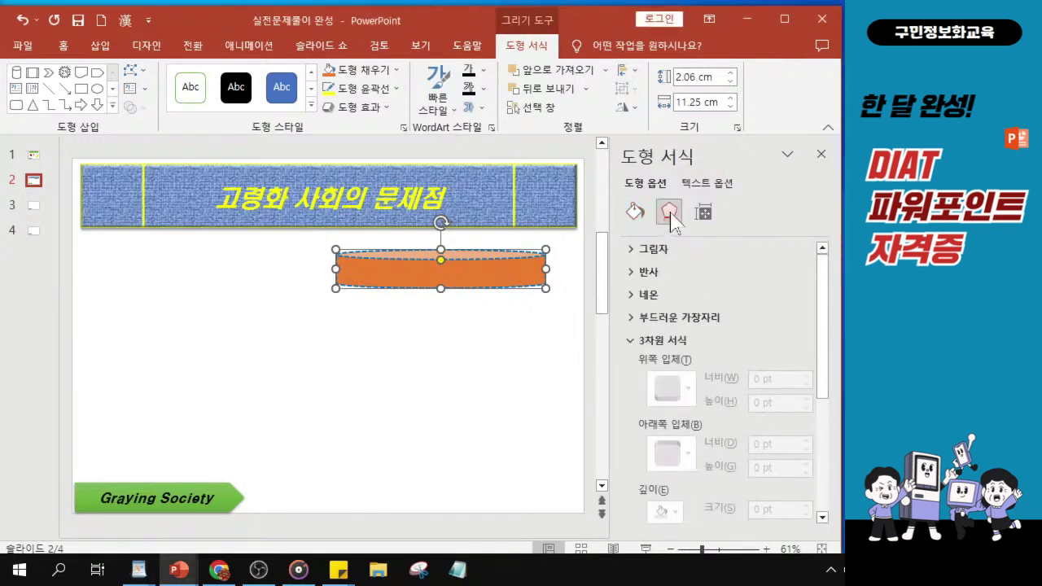
{"action": "left_click", "coordinate": [632, 256]}
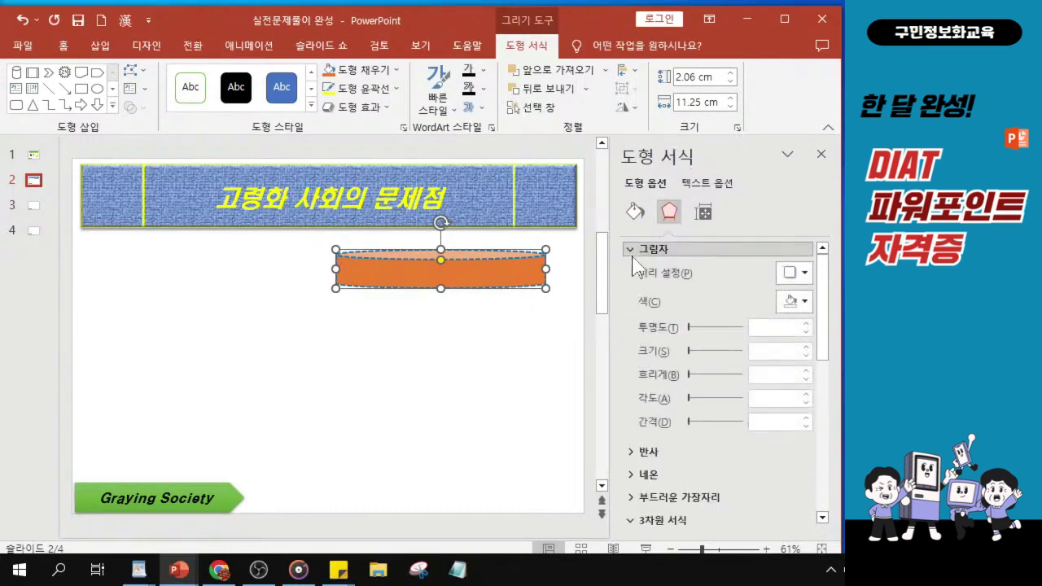
{"action": "left_click", "coordinate": [788, 279]}
{"action": "left_click", "coordinate": [788, 283]}
{"action": "left_click", "coordinate": [788, 283]}
{"action": "left_click_drag", "start_coordinate": [457, 32], "coordinate": [282, 16]}
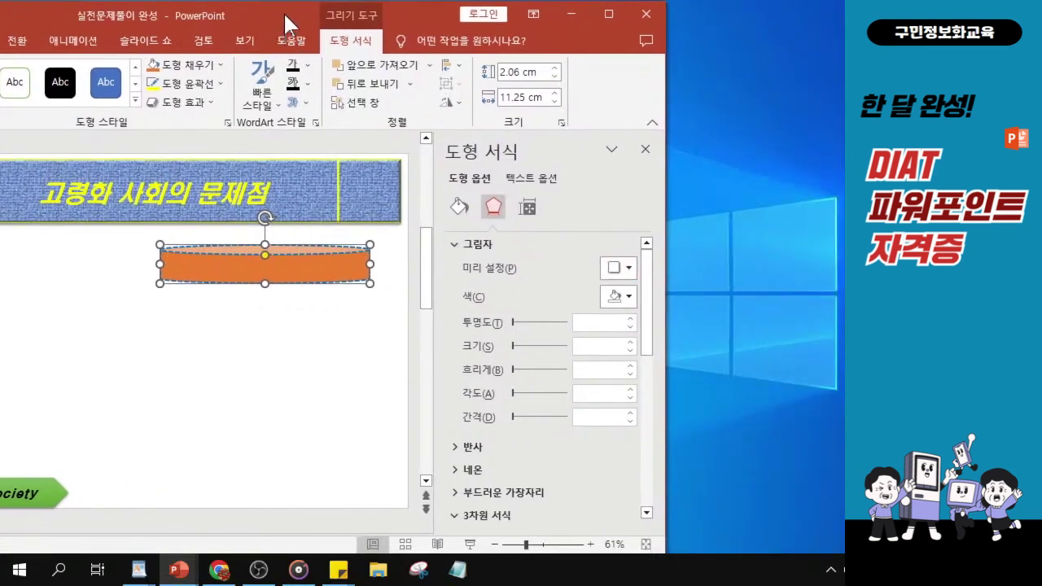
{"action": "left_click", "coordinate": [615, 268]}
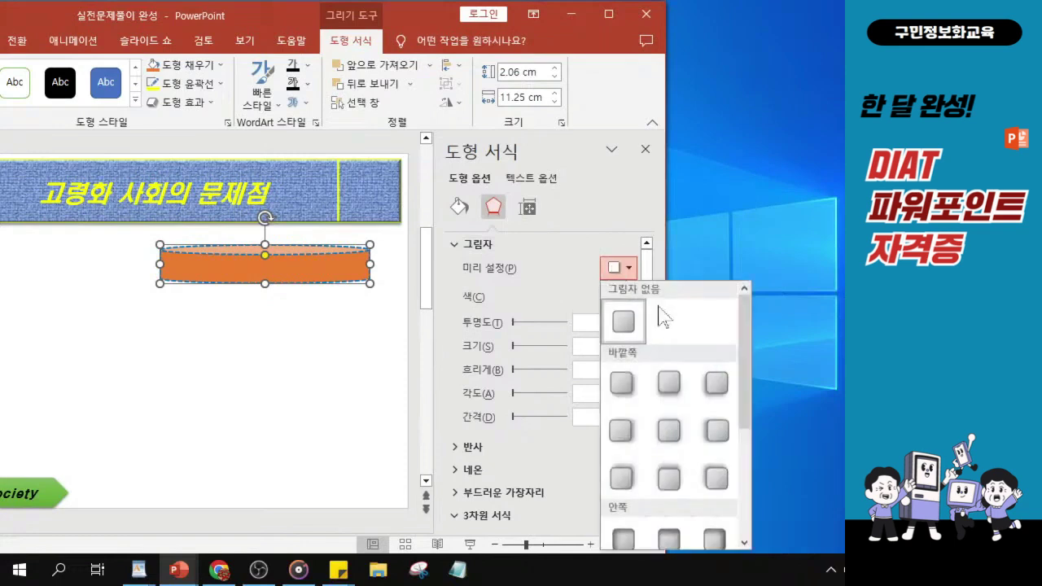
{"action": "scroll", "coordinate": [747, 392], "scroll_direction": "down", "scroll_amount": 1}
{"action": "left_click_drag", "start_coordinate": [746, 387], "coordinate": [742, 533]}
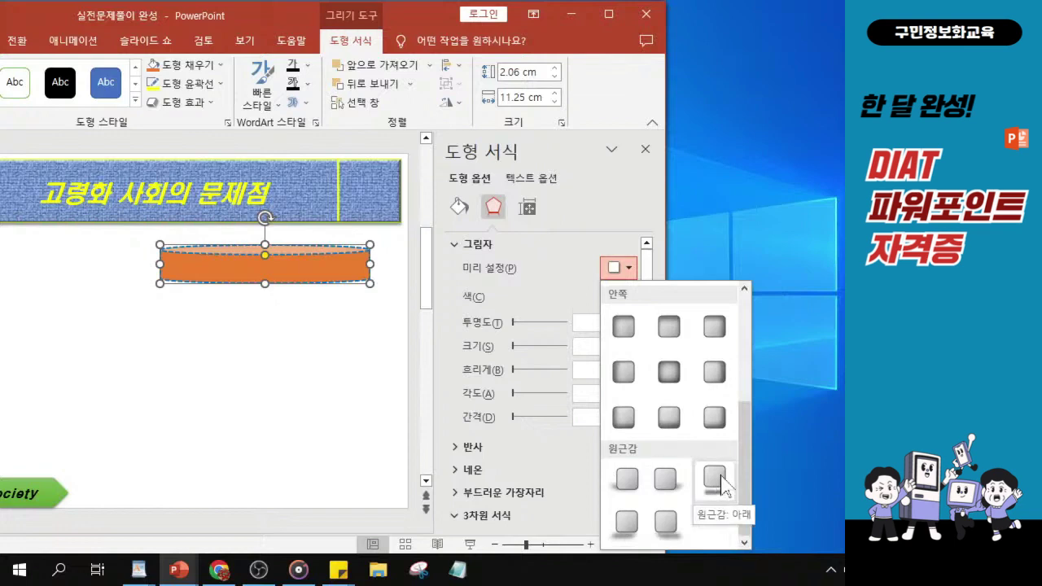
{"action": "left_click", "coordinate": [667, 482]}
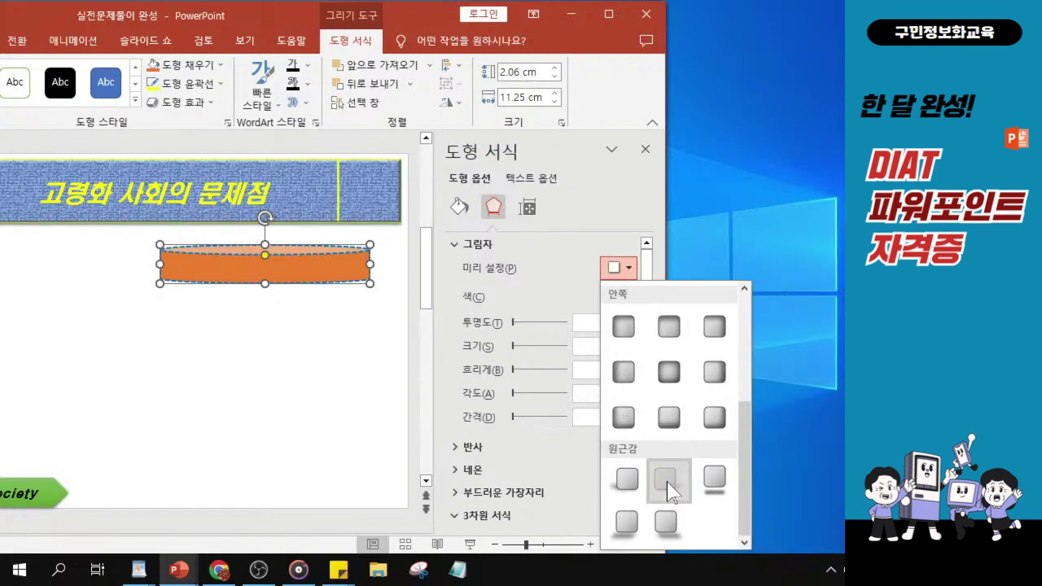
{"action": "left_click", "coordinate": [667, 482]}
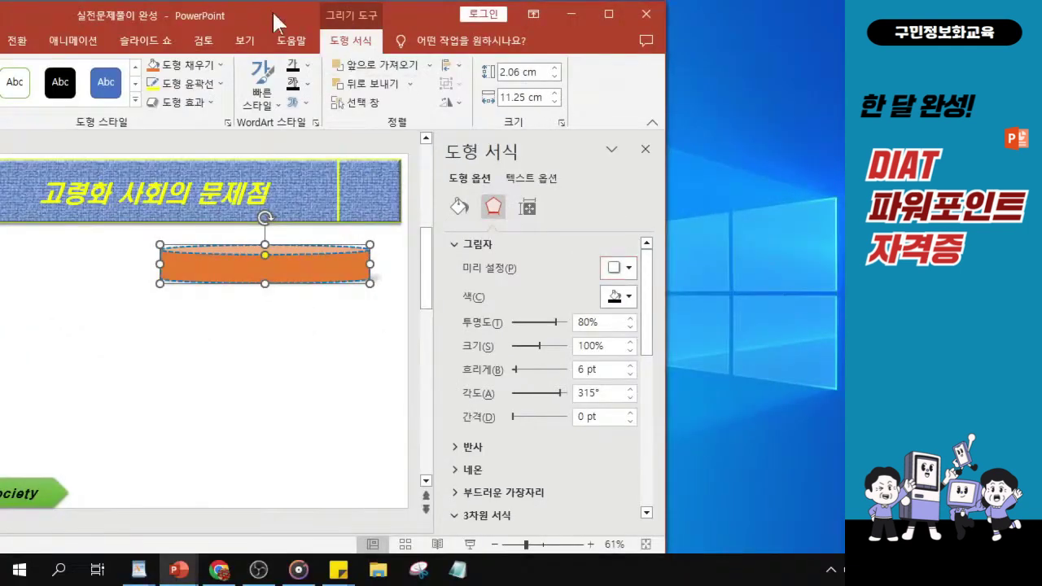
{"action": "left_click_drag", "start_coordinate": [275, 23], "coordinate": [456, 32]}
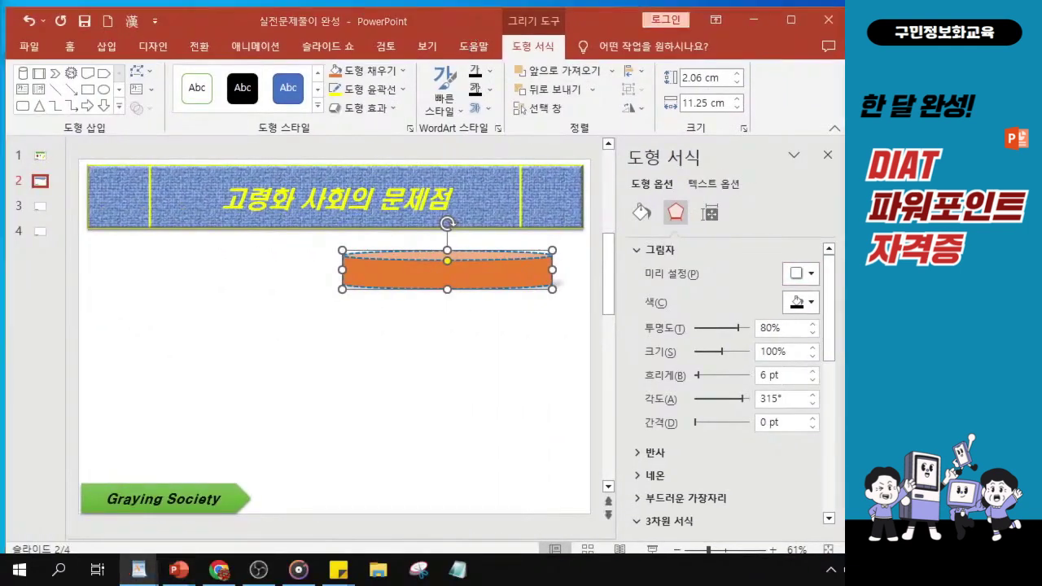
{"action": "left_click", "coordinate": [827, 155]}
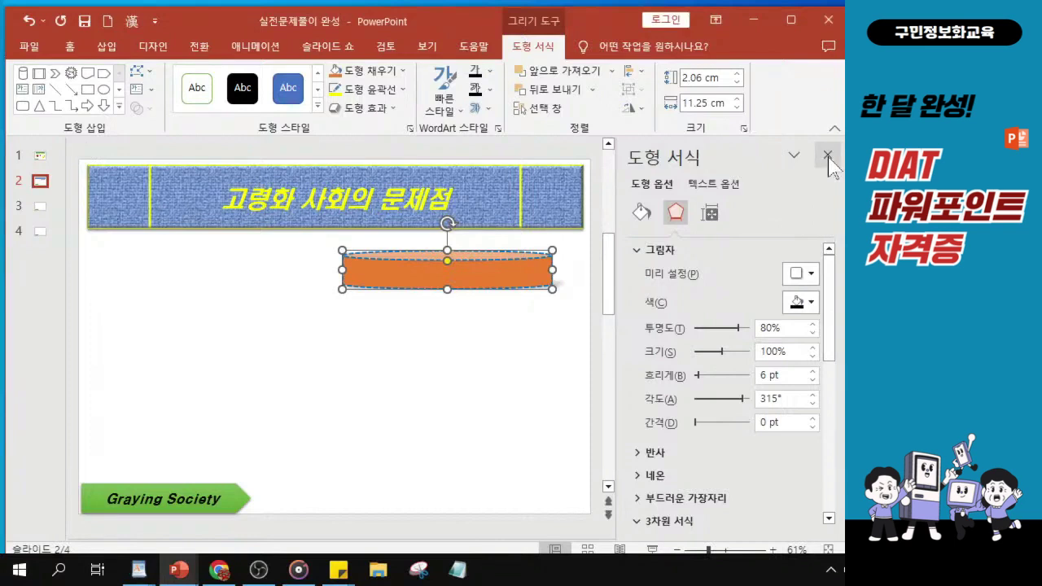
{"action": "left_click", "coordinate": [828, 159]}
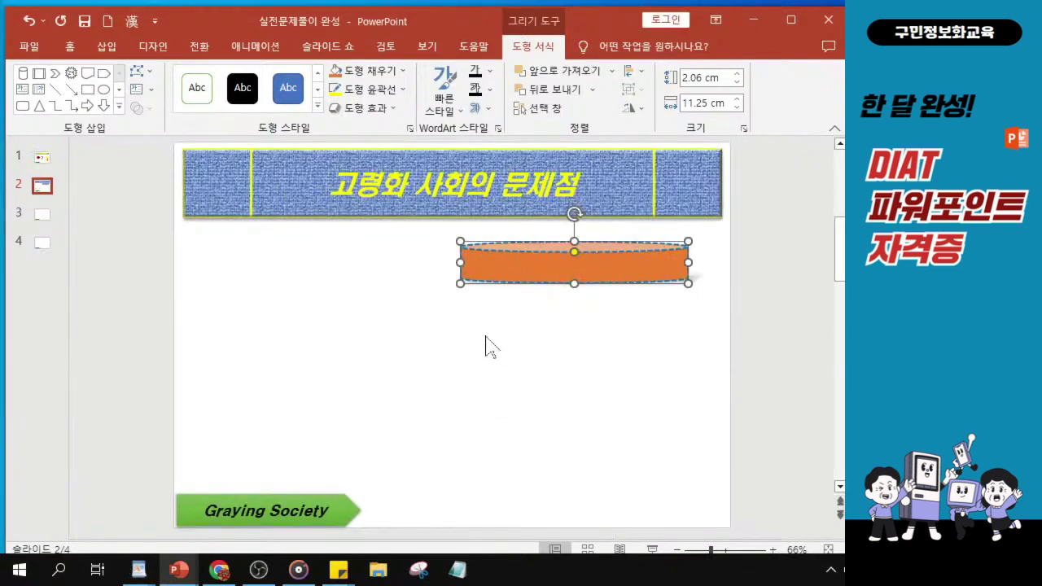
Set the can's text font to HY견고딕 at size 20.
{"action": "scroll", "coordinate": [696, 275], "scroll_direction": "up", "scroll_amount": 4, "text": "ctrl"}
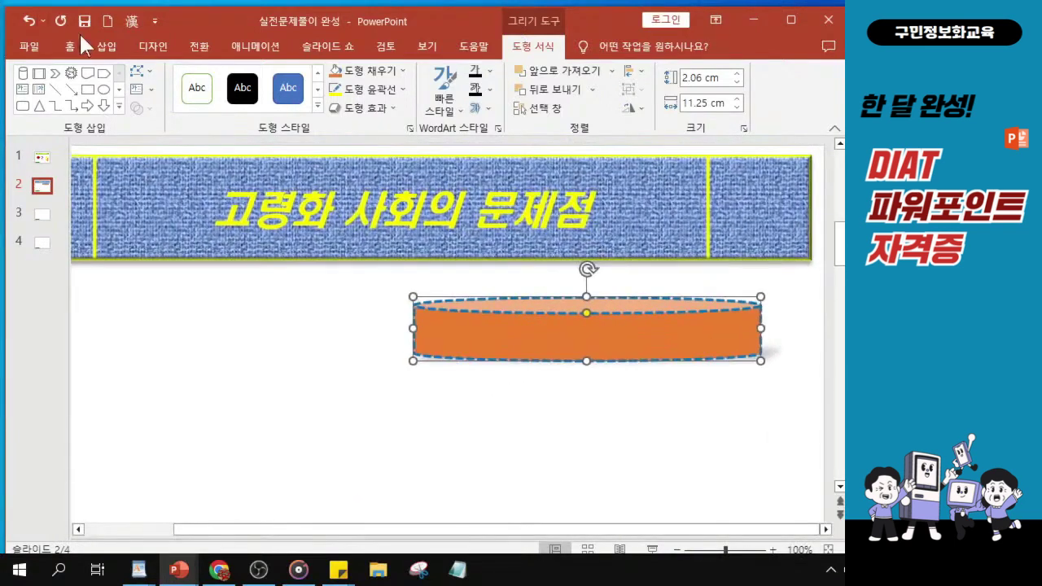
{"action": "left_click", "coordinate": [68, 48]}
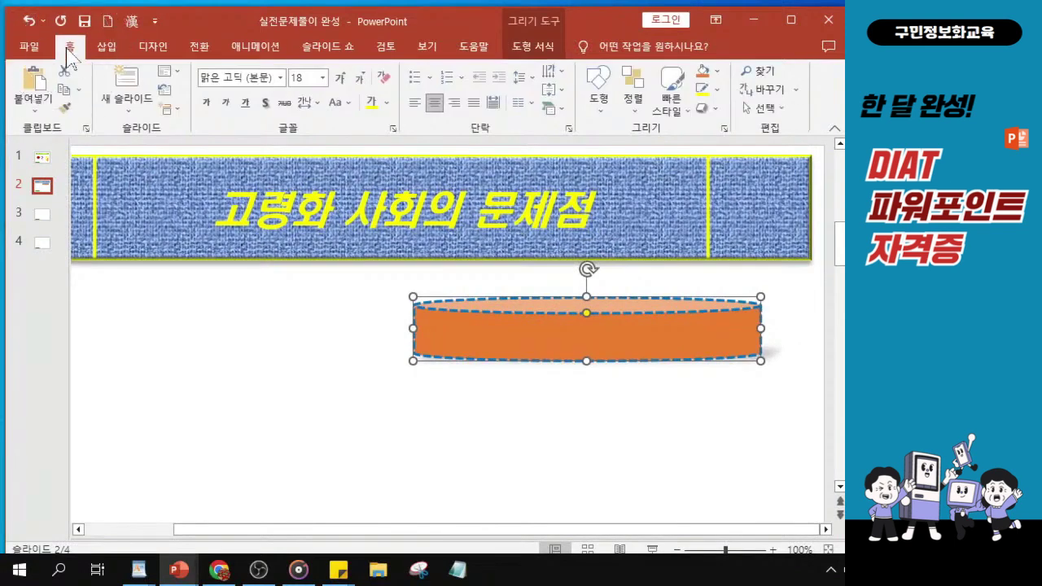
{"action": "left_click", "coordinate": [280, 78]}
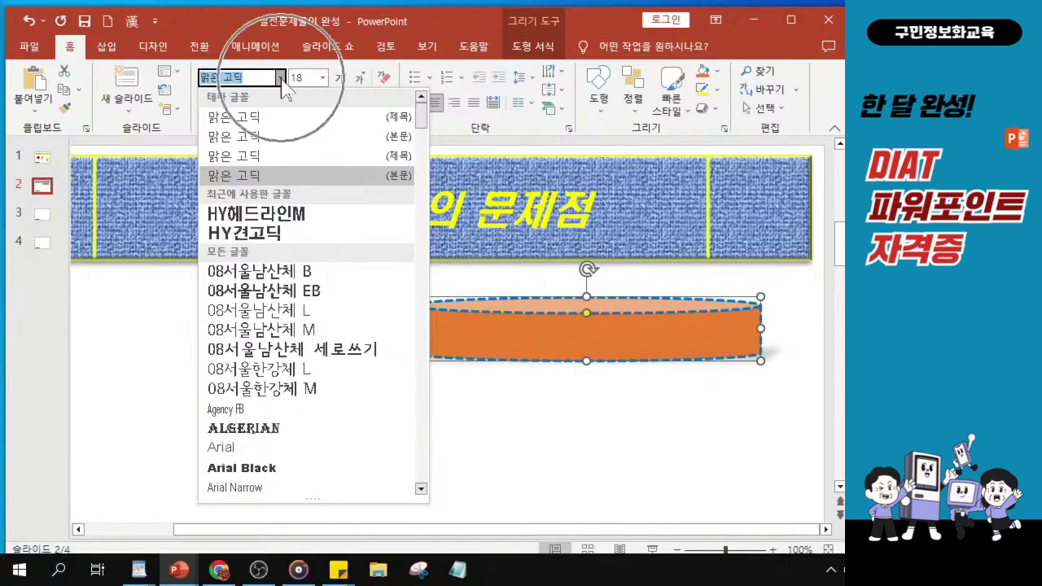
{"action": "left_click", "coordinate": [253, 236]}
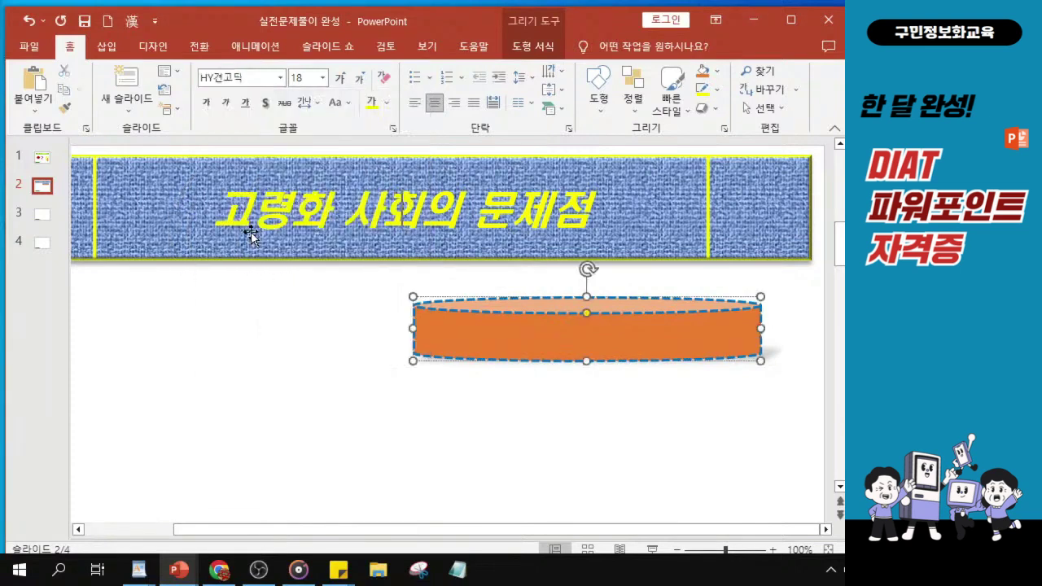
{"action": "left_click", "coordinate": [304, 78]}
{"action": "type", "text": "20"}
{"action": "key", "text": "Return"}
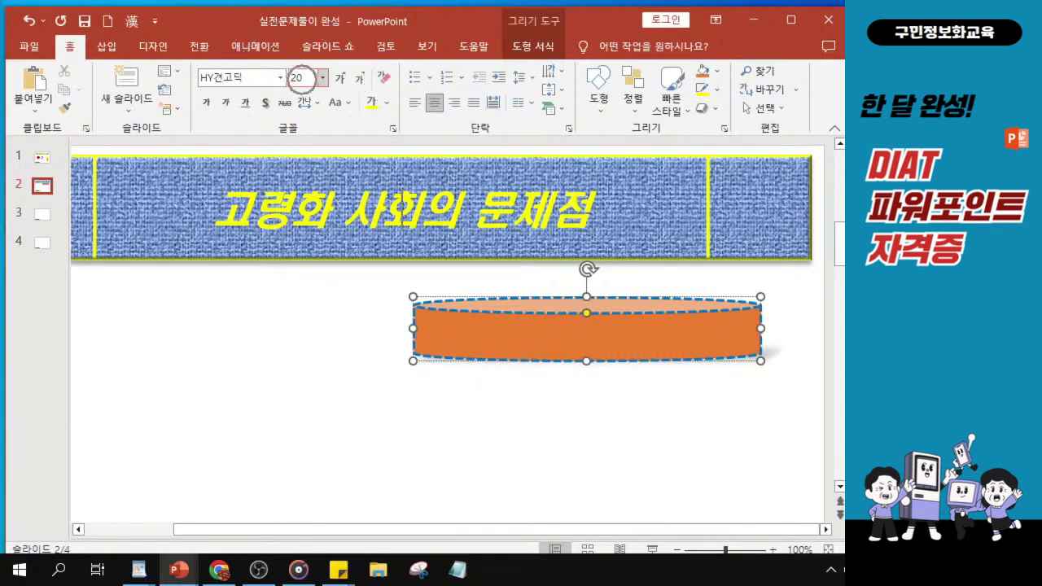
Set the can's font colour to standard dark red.
{"action": "left_click", "coordinate": [387, 102]}
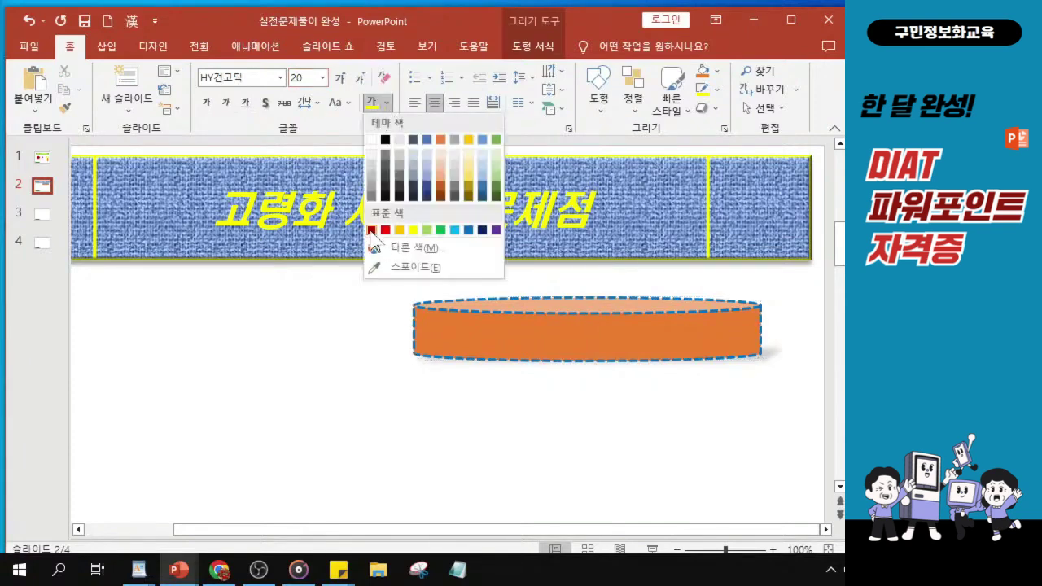
{"action": "key", "text": "ctrl"}
{"action": "key", "text": "ctrl"}
{"action": "key", "text": "ctrl"}
{"action": "key", "text": "ctrl"}
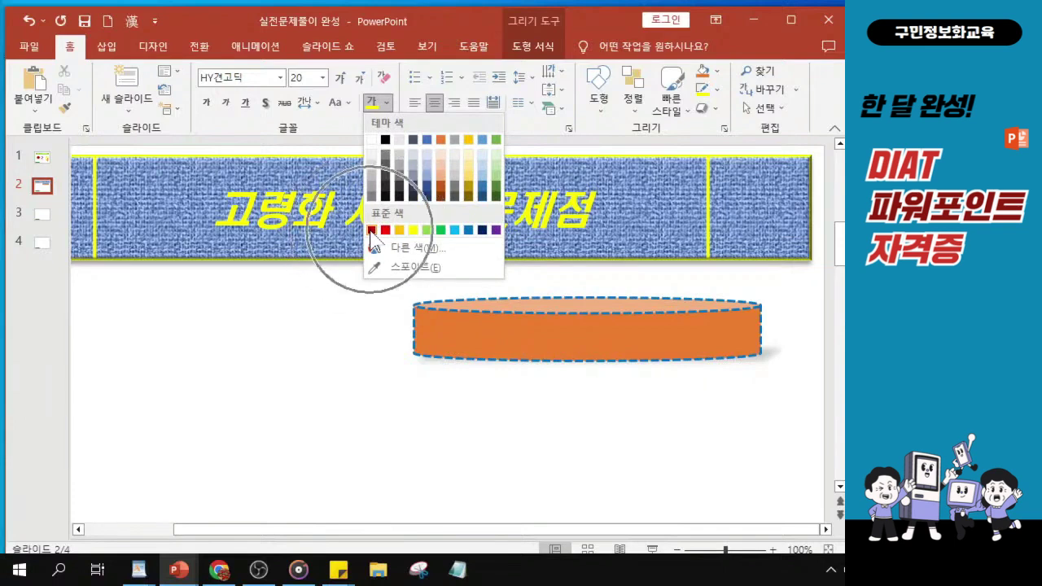
{"action": "key", "text": "ctrl"}
{"action": "key", "text": "ctrl"}
{"action": "key", "text": "ctrl"}
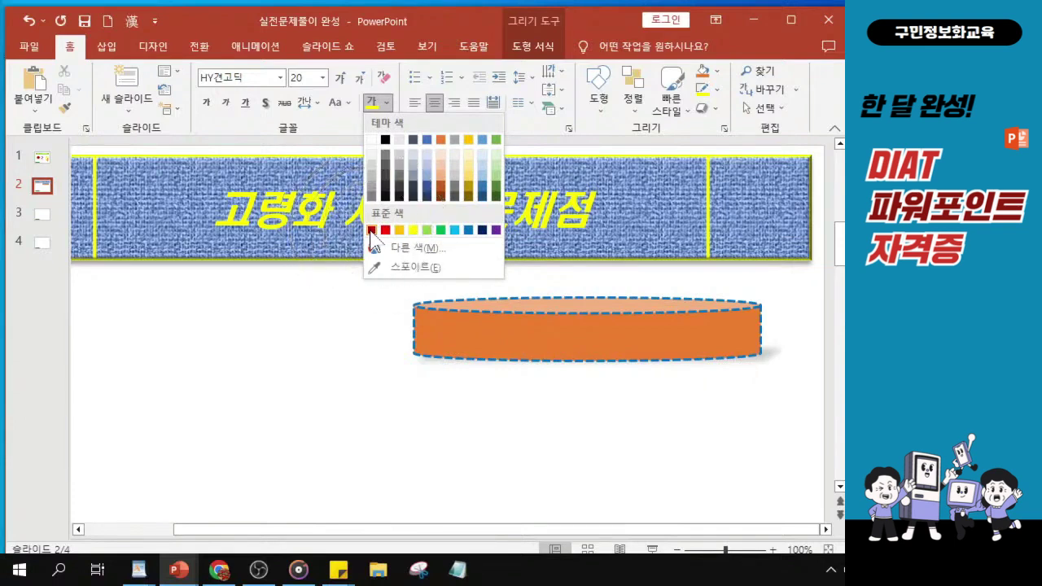
{"action": "left_click", "coordinate": [371, 230]}
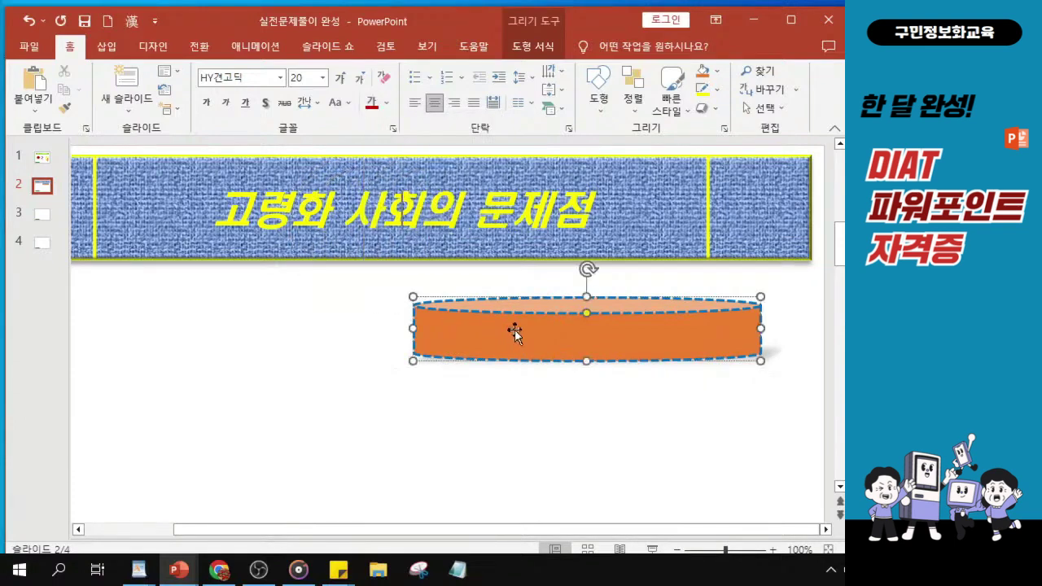
{"action": "key", "text": "ctrl"}
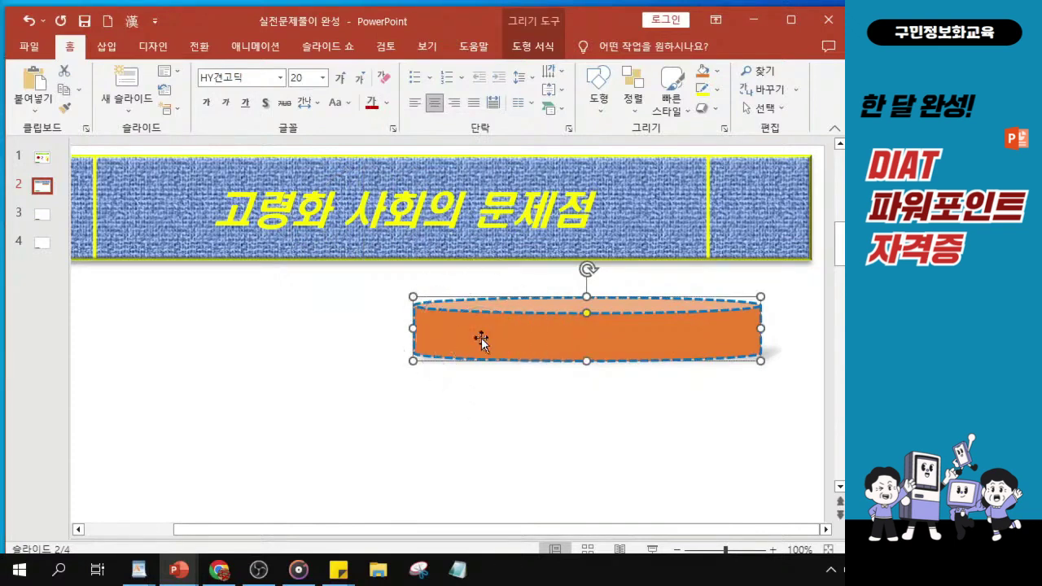
{"action": "key", "text": "ctrl"}
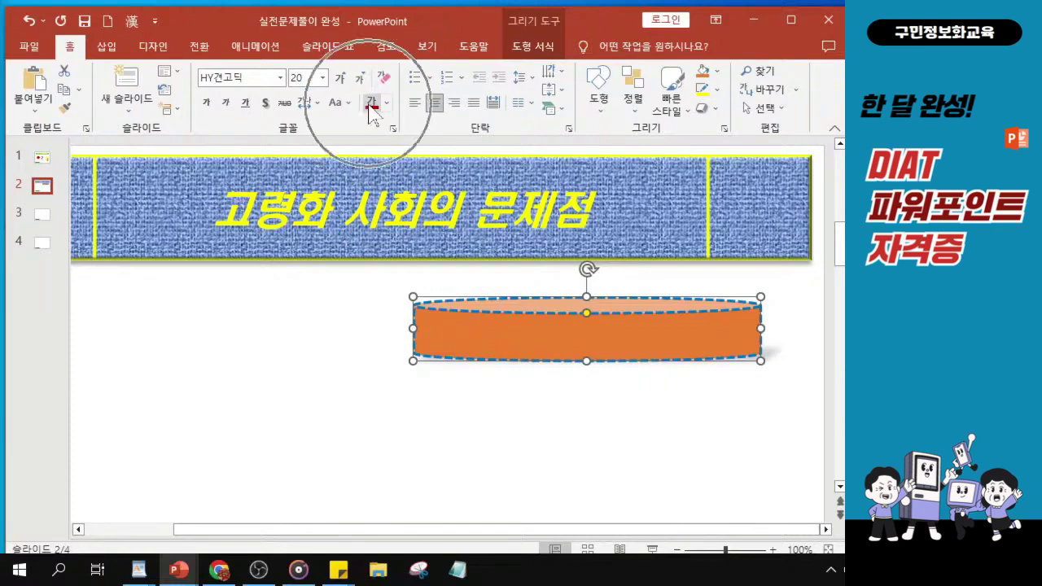
Enter the text 고령자가 경험하는 어려움 in the orange can shape.
{"action": "type", "text": "고령"}
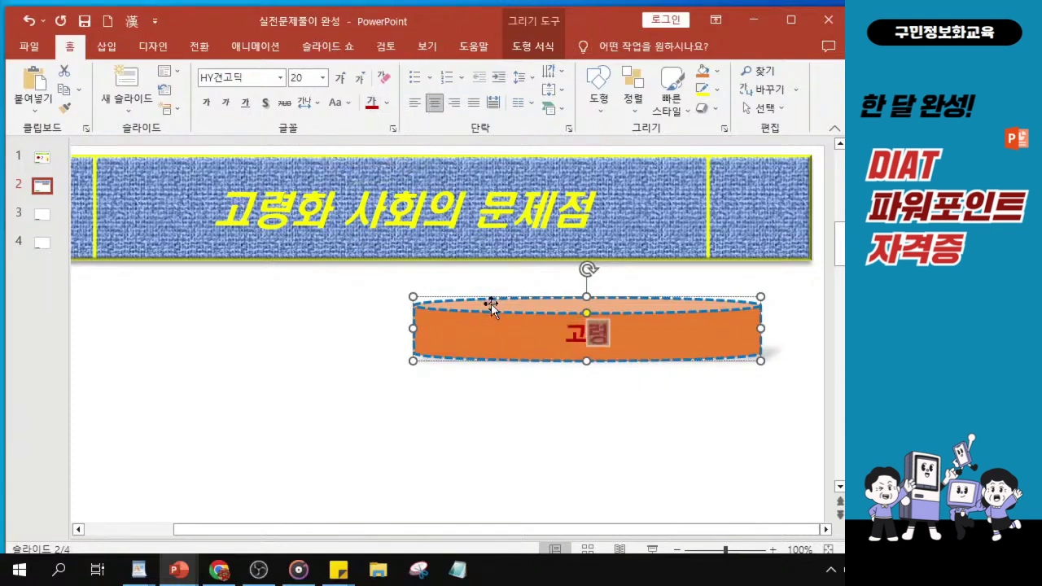
{"action": "type", "text": "자"}
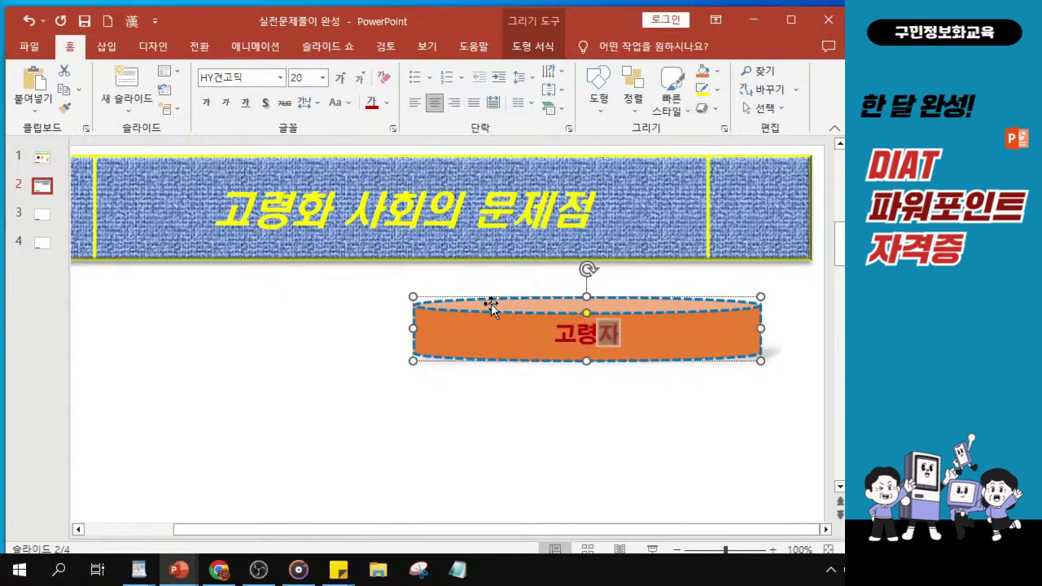
{"action": "type", "text": "가"}
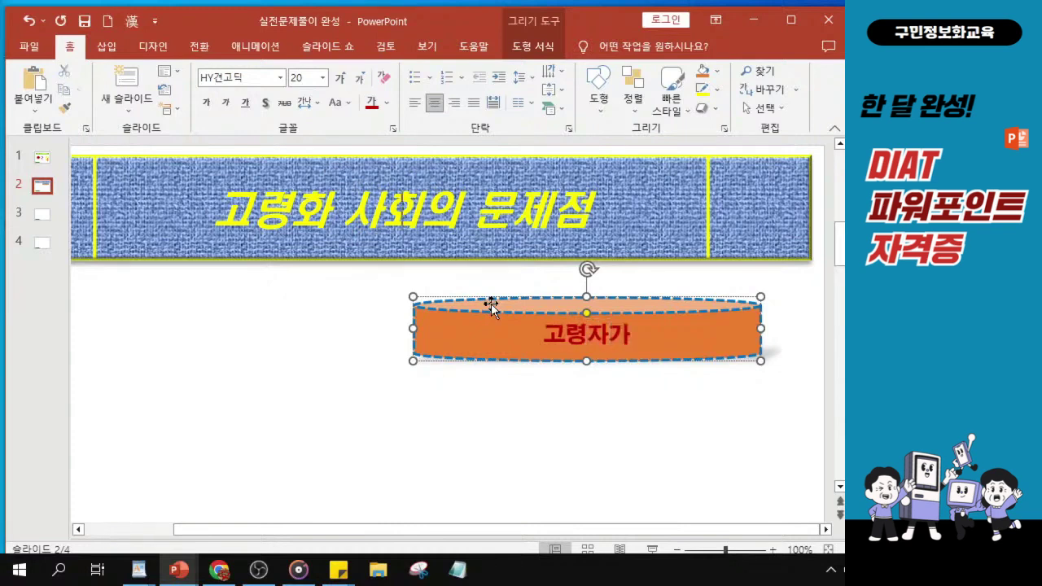
{"action": "scroll", "coordinate": [697, 380], "scroll_direction": "up", "scroll_amount": 10, "text": "ctrl"}
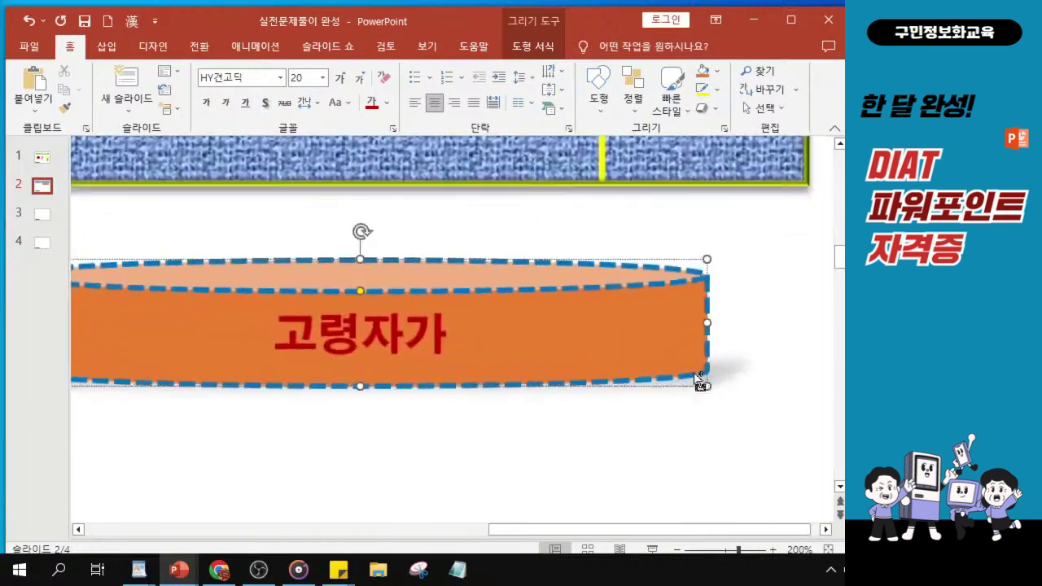
{"action": "type", "text": "경ㅎㄹ"}
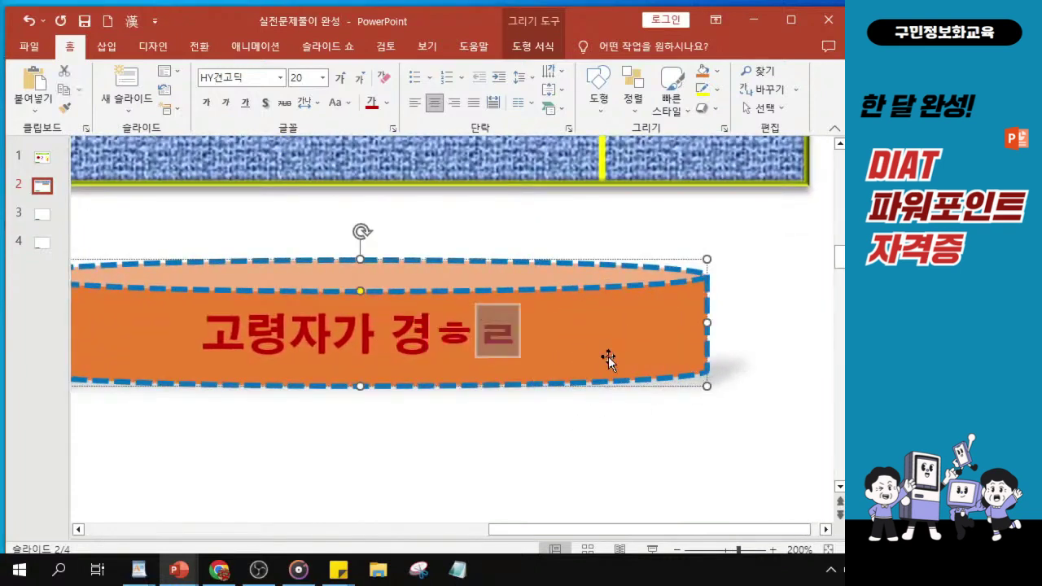
{"action": "key", "text": "BackSpace"}
{"action": "key", "text": "BackSpace"}
{"action": "type", "text": "험ㅎ"}
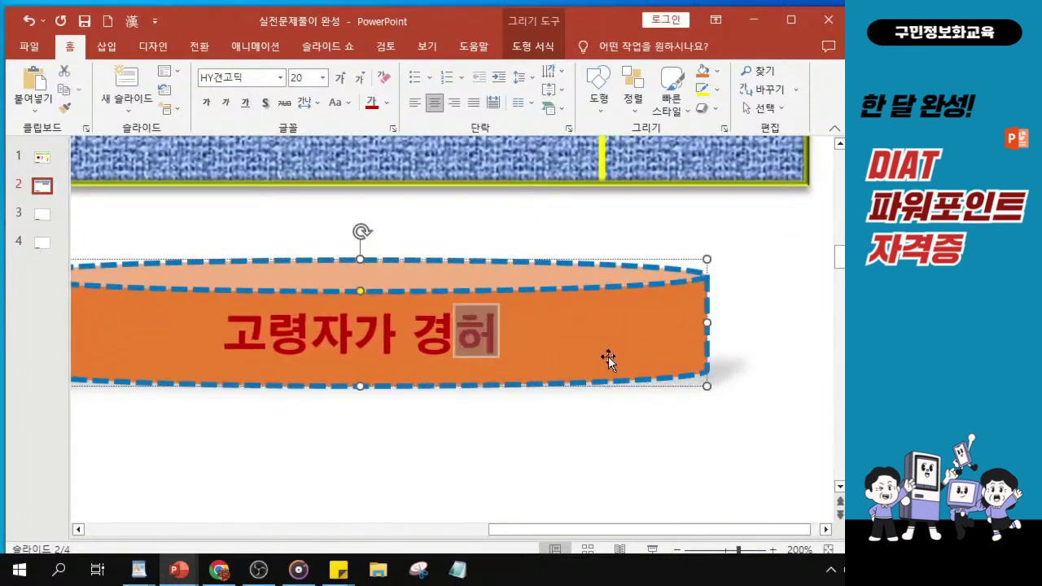
{"action": "type", "text": "하는 어"}
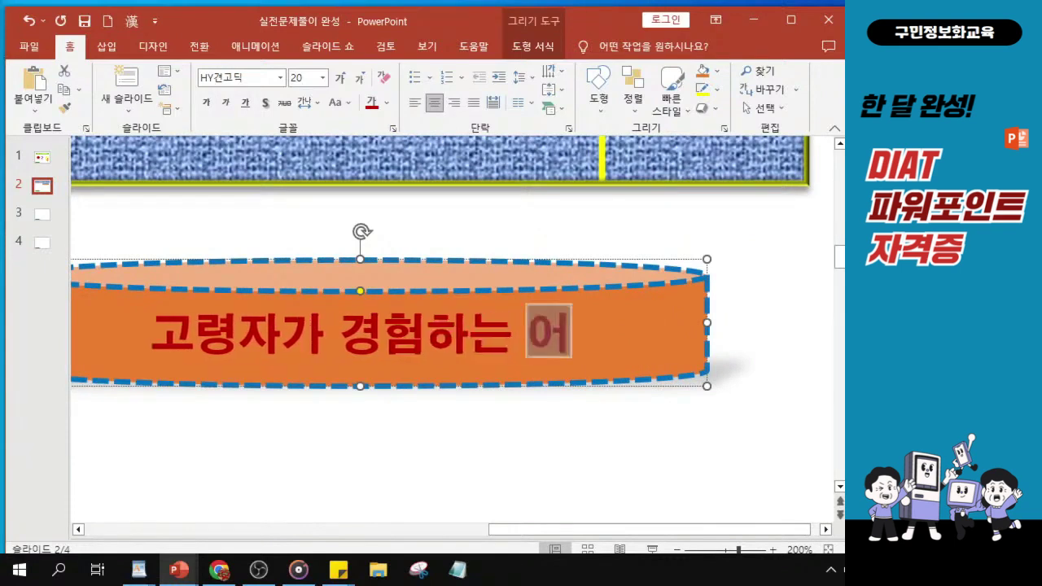
{"action": "type", "text": "령움"}
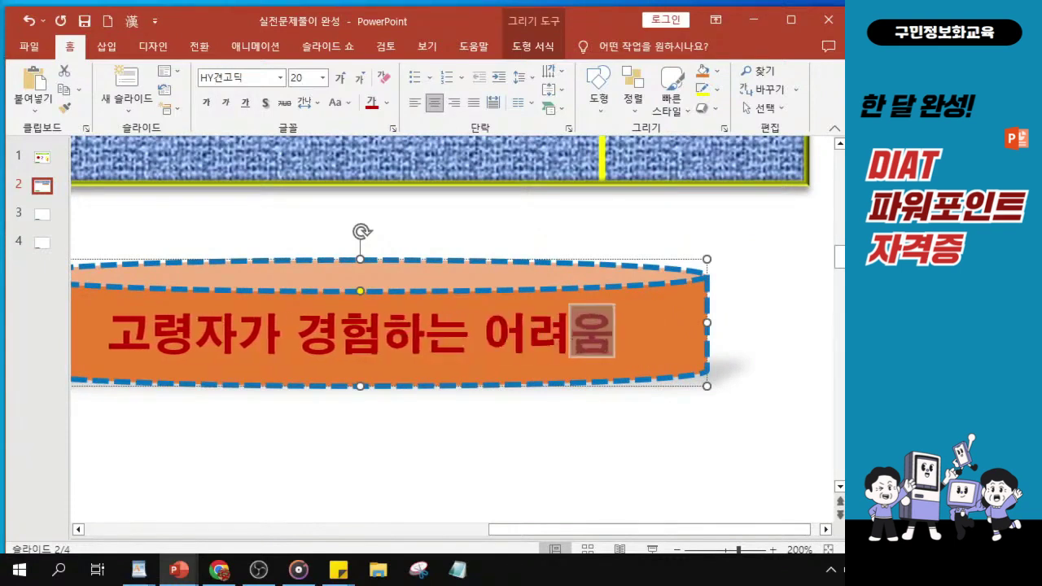
{"action": "left_click_drag", "start_coordinate": [559, 530], "coordinate": [518, 533]}
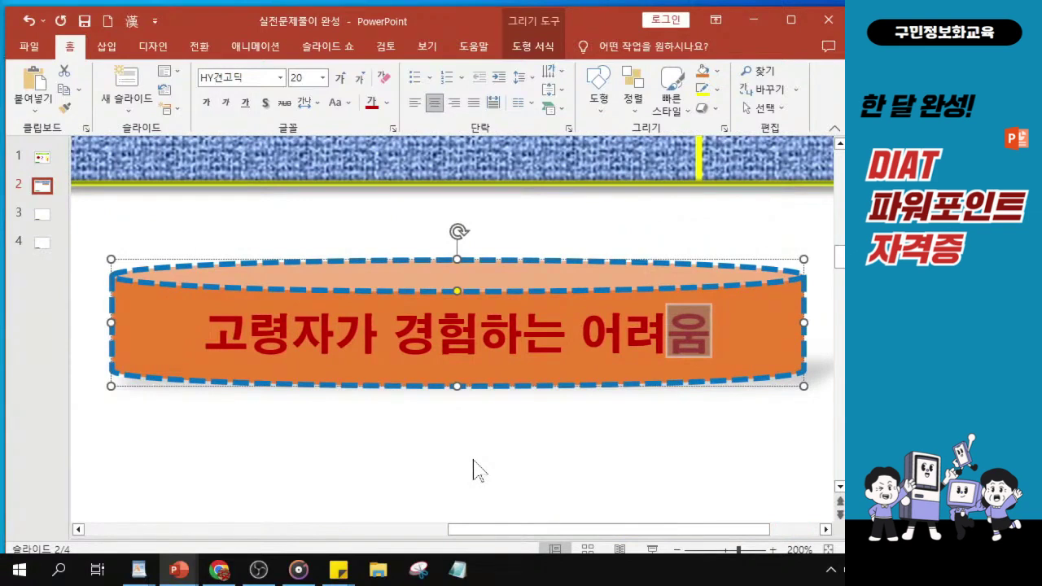
{"action": "key", "text": "alt+Tab"}
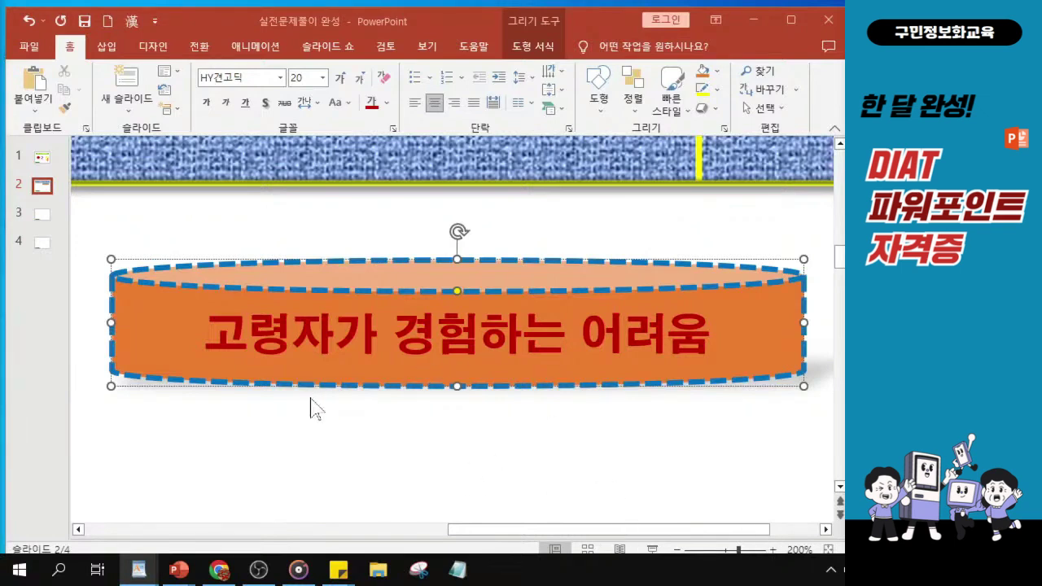
Open the shape gallery at the stars and banners group for slide 2.
{"action": "scroll", "coordinate": [313, 407], "scroll_direction": "down", "scroll_amount": 12}
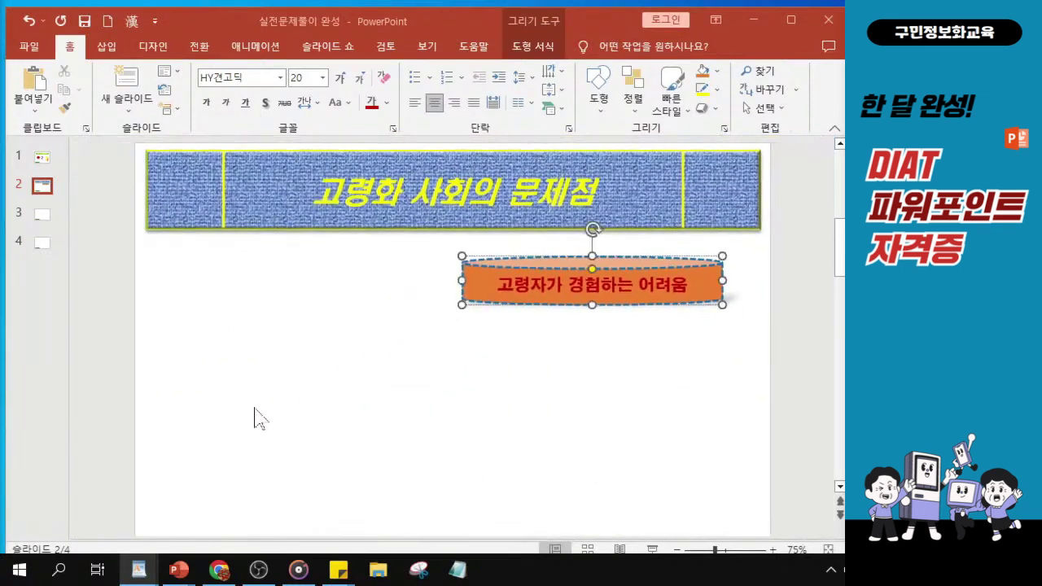
{"action": "scroll", "coordinate": [266, 369], "scroll_direction": "down", "scroll_amount": 1}
{"action": "key", "text": "ctrl"}
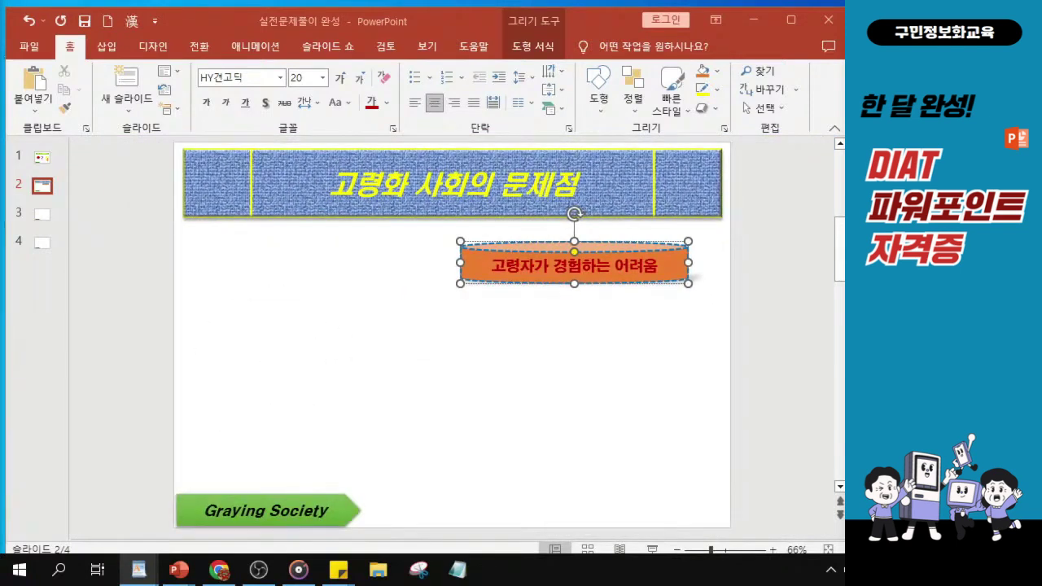
{"action": "left_click", "coordinate": [597, 108]}
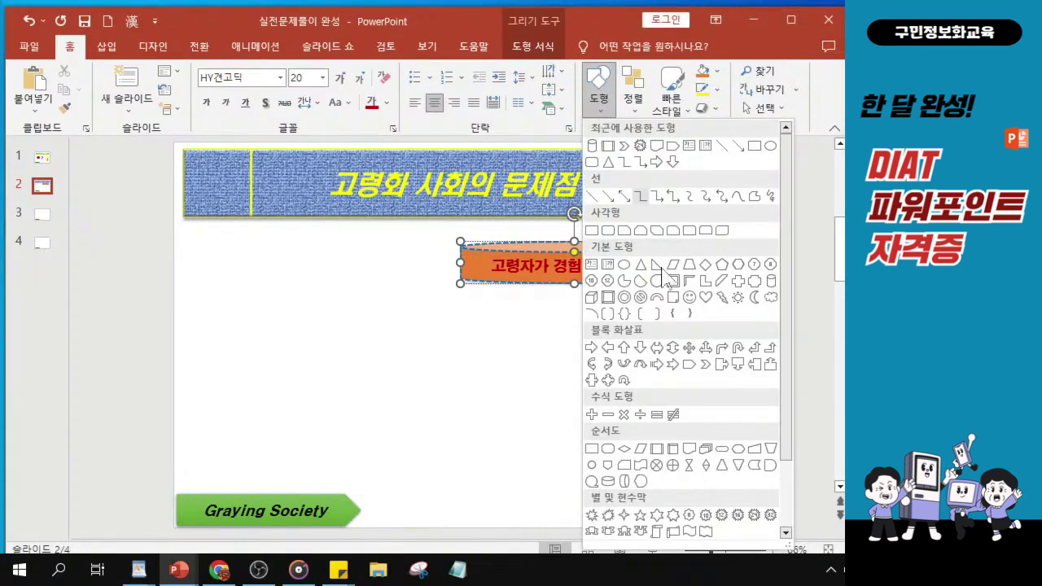
{"action": "scroll", "coordinate": [650, 480], "scroll_direction": "down", "scroll_amount": 2}
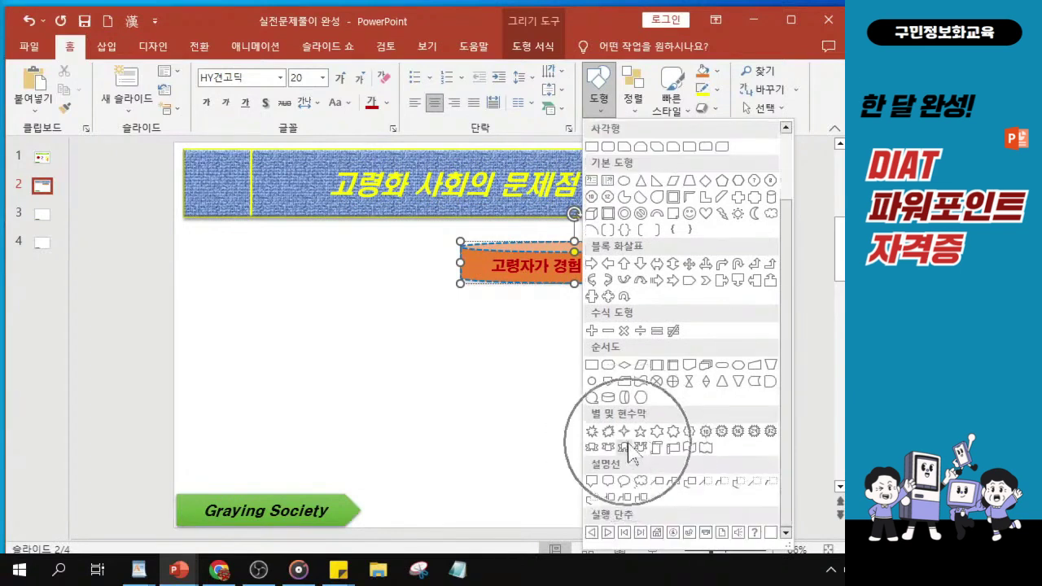
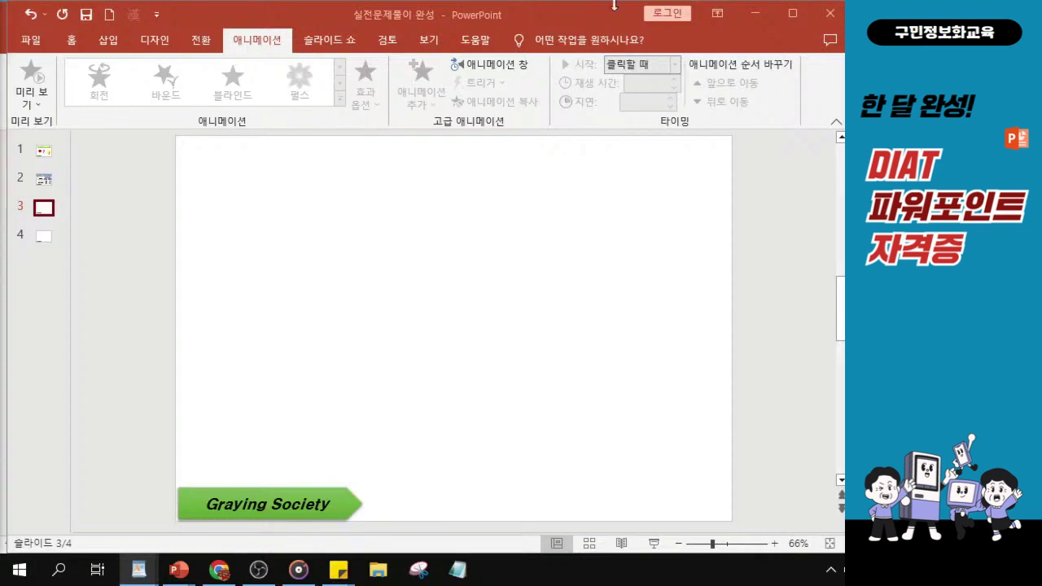
Copy the textured title banner from slide 2 and paste it onto slide 3.
{"action": "left_click", "coordinate": [42, 181]}
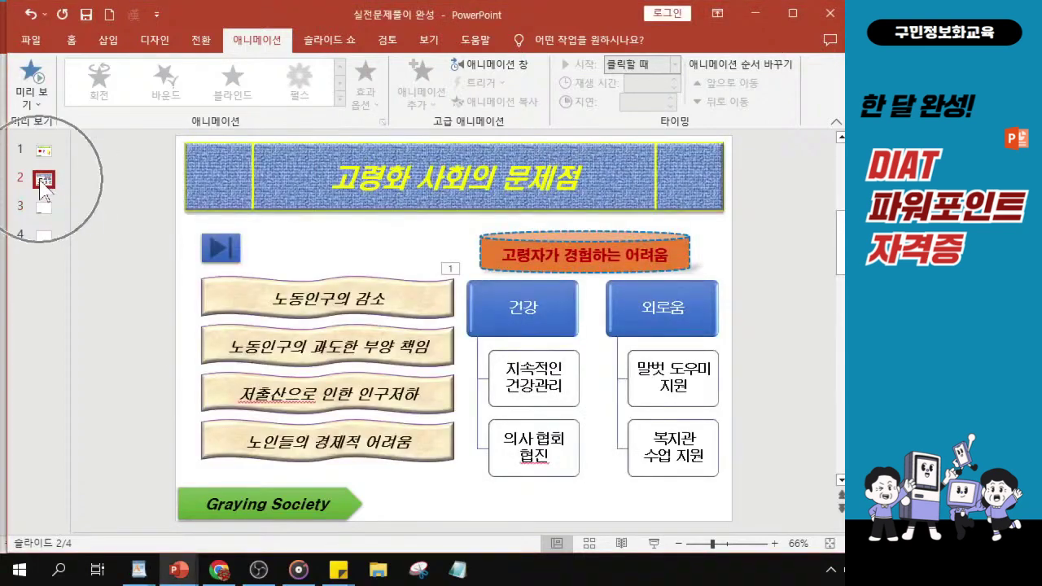
{"action": "left_click", "coordinate": [40, 182]}
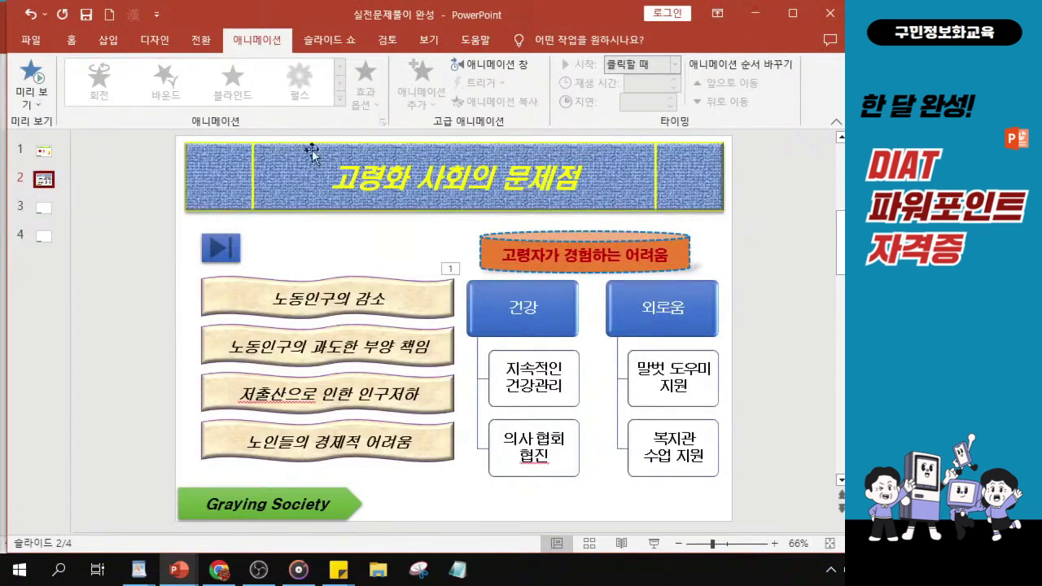
{"action": "left_click", "coordinate": [307, 187]}
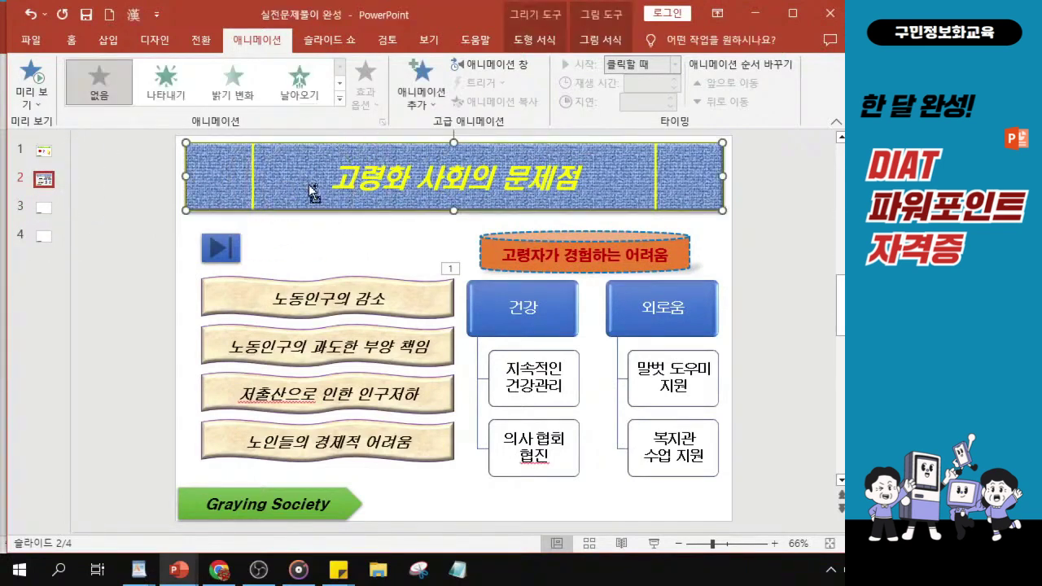
{"action": "left_click", "coordinate": [310, 190]}
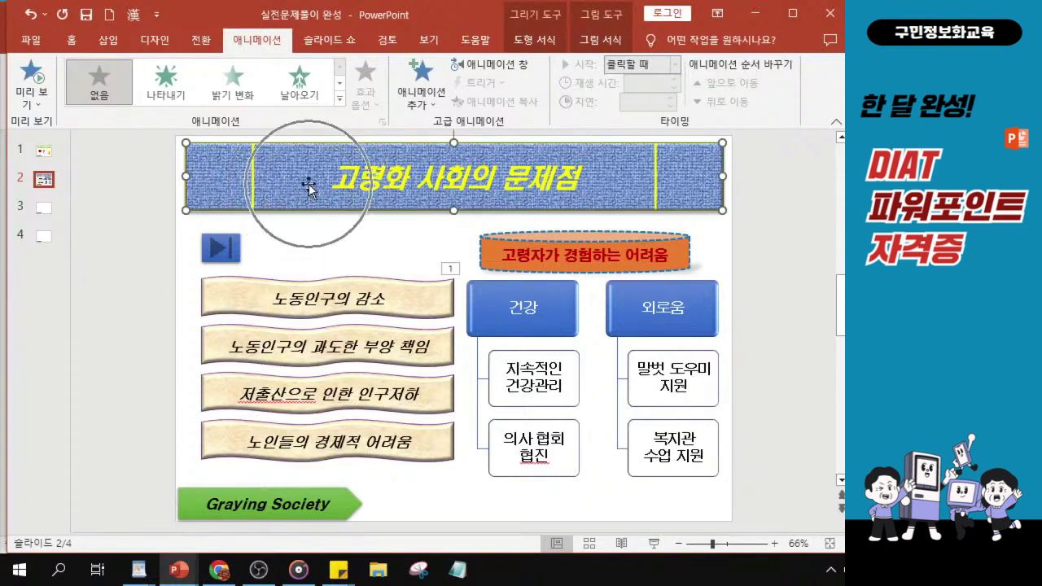
{"action": "left_click", "coordinate": [309, 186]}
{"action": "right_click", "coordinate": [309, 190]}
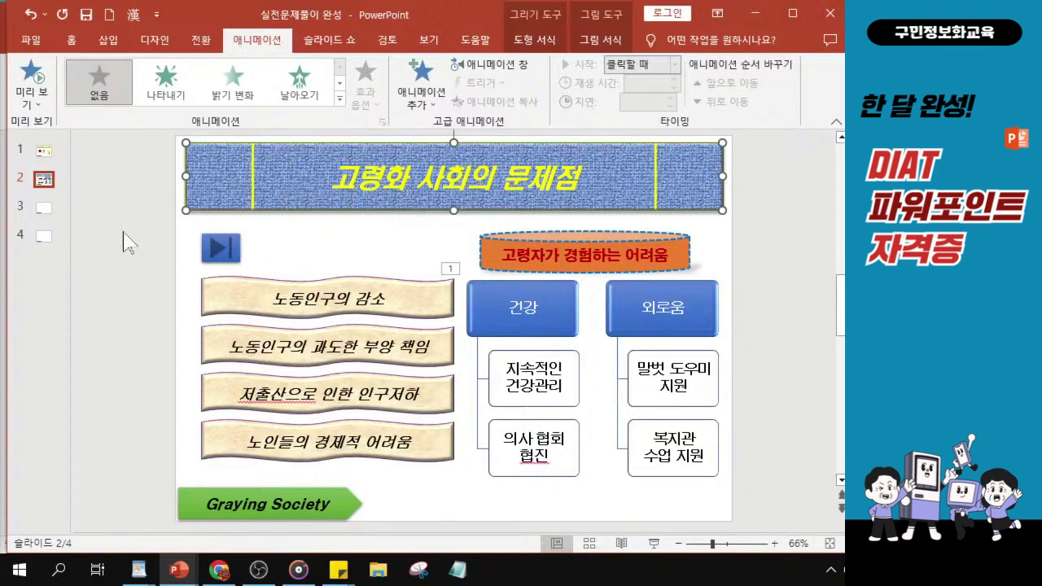
{"action": "left_click", "coordinate": [43, 210]}
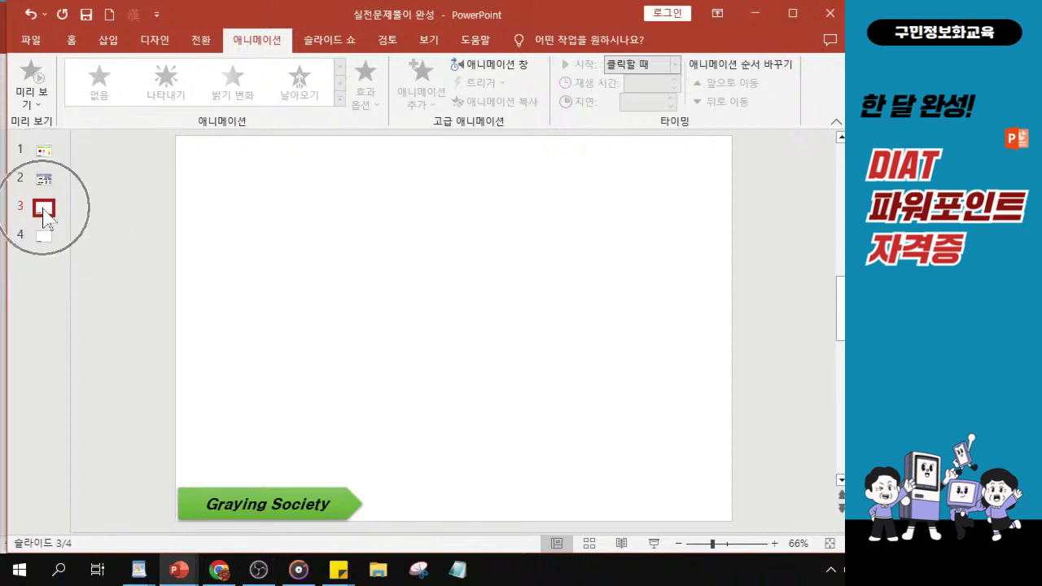
{"action": "key", "text": "ctrl+v"}
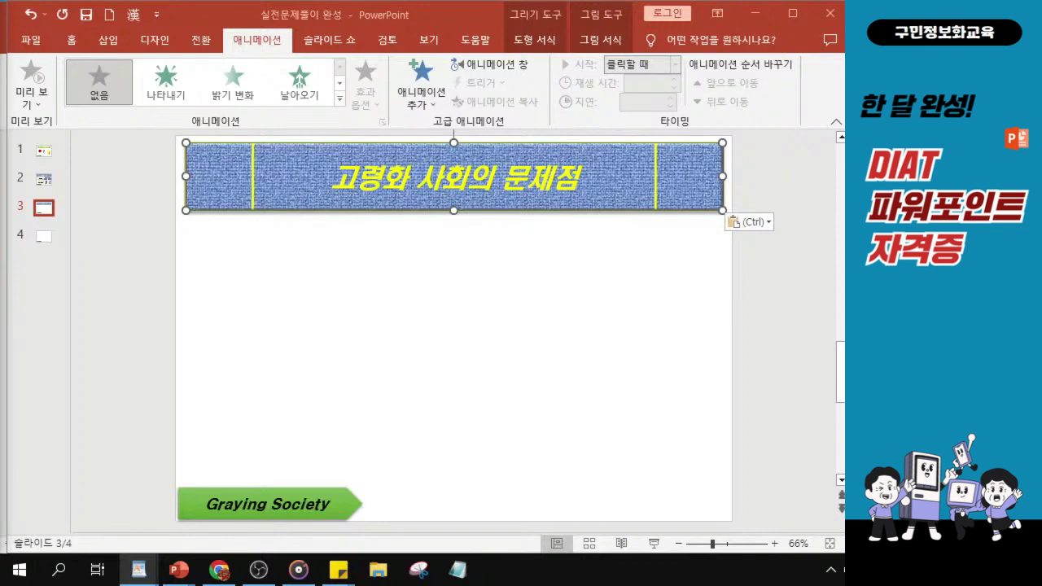
{"action": "key", "text": "Escape"}
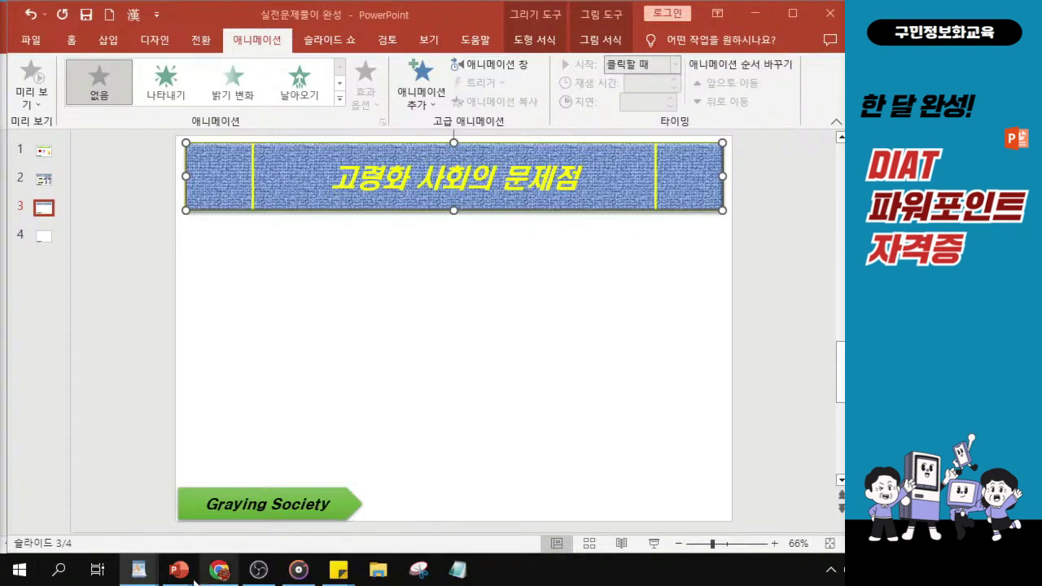
Check slide 3 of the finished example and change the pasted title to 고령화 인구의 증가.
{"action": "mouse_move", "coordinate": [179, 570]}
{"action": "left_click", "coordinate": [133, 518]}
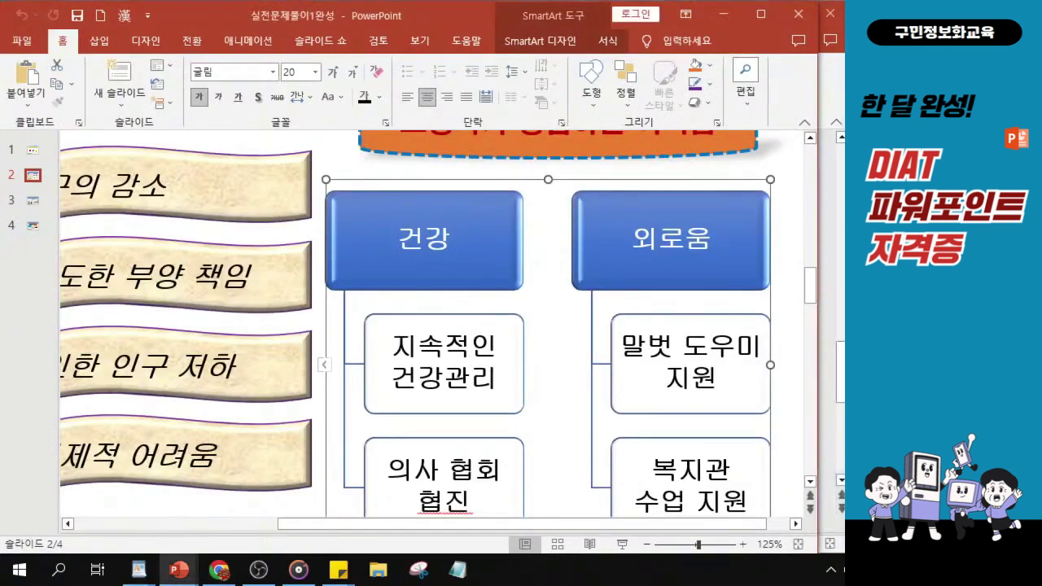
{"action": "left_click", "coordinate": [33, 201]}
{"action": "scroll", "coordinate": [329, 293], "scroll_direction": "down", "scroll_amount": 6}
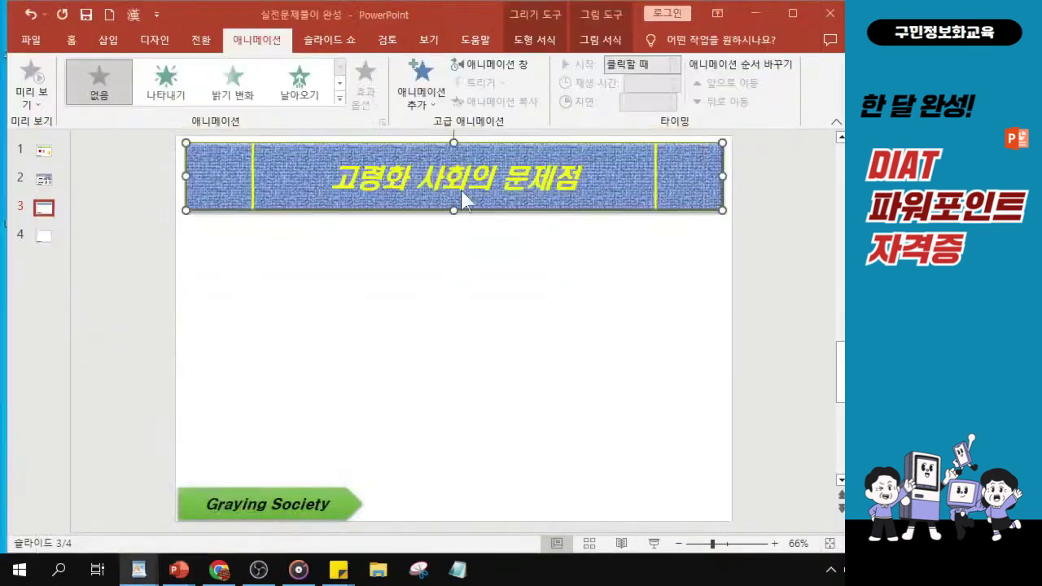
{"action": "left_click_drag", "start_coordinate": [416, 177], "coordinate": [580, 179]}
{"action": "type", "text": "인구의"}
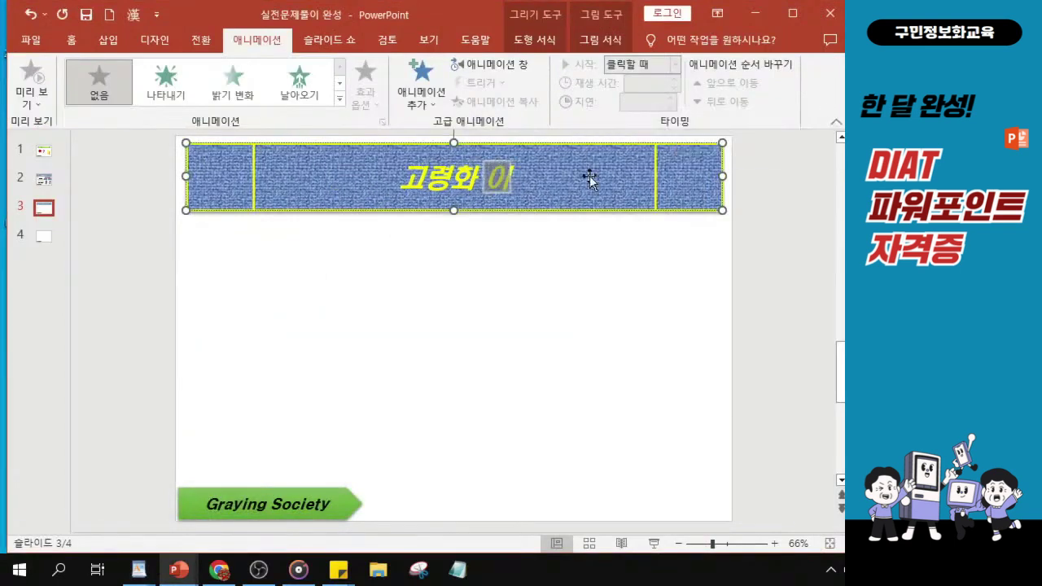
{"action": "type", "text": " 증가"}
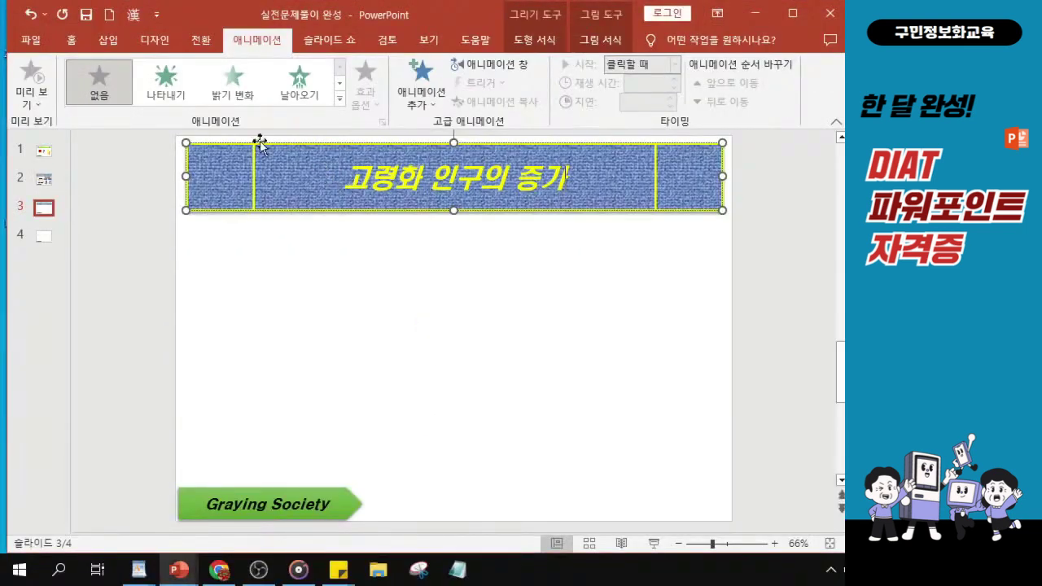
Draw a small horizontal text box just below the title banner, near the slide's left edge.
{"action": "left_click", "coordinate": [72, 41]}
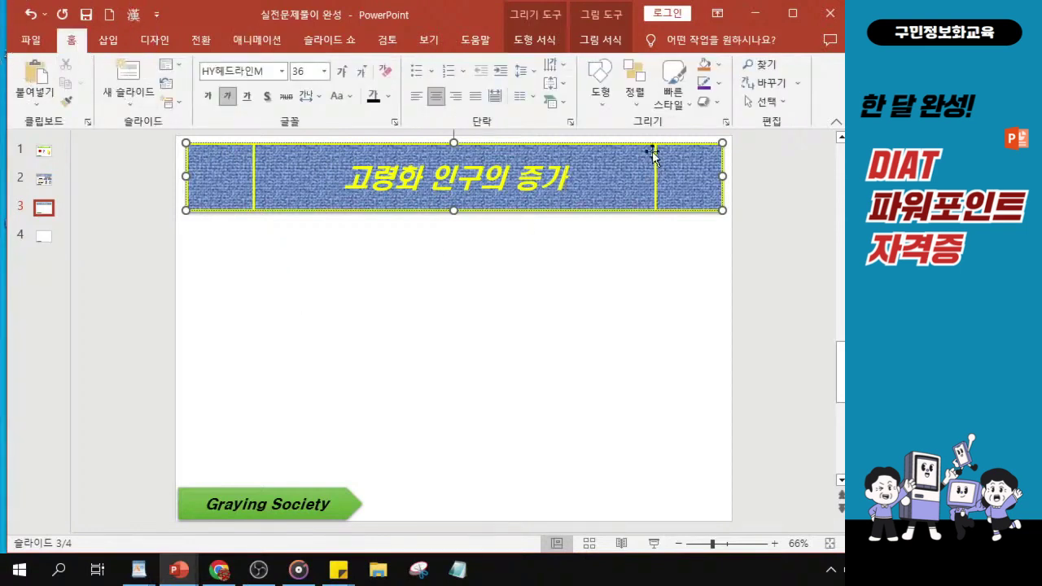
{"action": "left_click", "coordinate": [607, 106]}
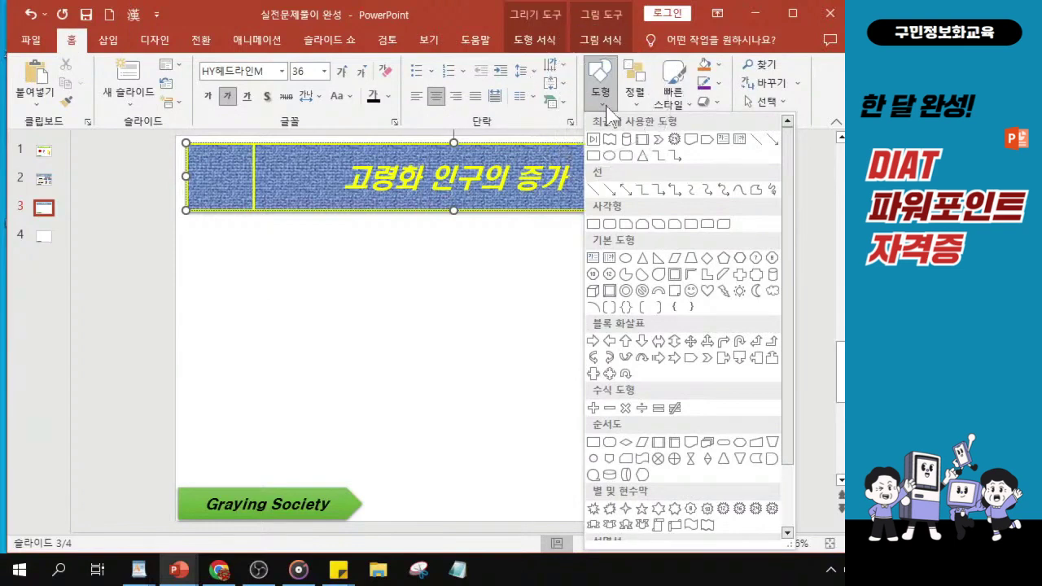
{"action": "left_click", "coordinate": [592, 258]}
{"action": "left_click", "coordinate": [201, 242]}
{"action": "left_click_drag", "start_coordinate": [201, 242], "coordinate": [279, 264]}
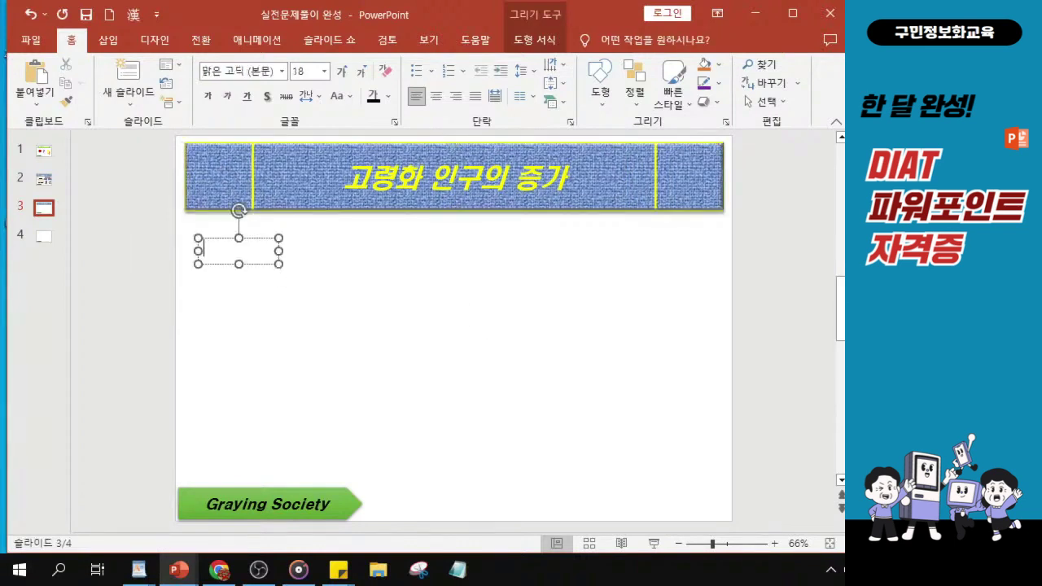
Set the text box's font to HY견고딕, size 17, italic.
{"action": "scroll", "coordinate": [285, 286], "scroll_direction": "up", "scroll_amount": 4}
{"action": "scroll", "coordinate": [209, 342], "scroll_direction": "up", "scroll_amount": 5}
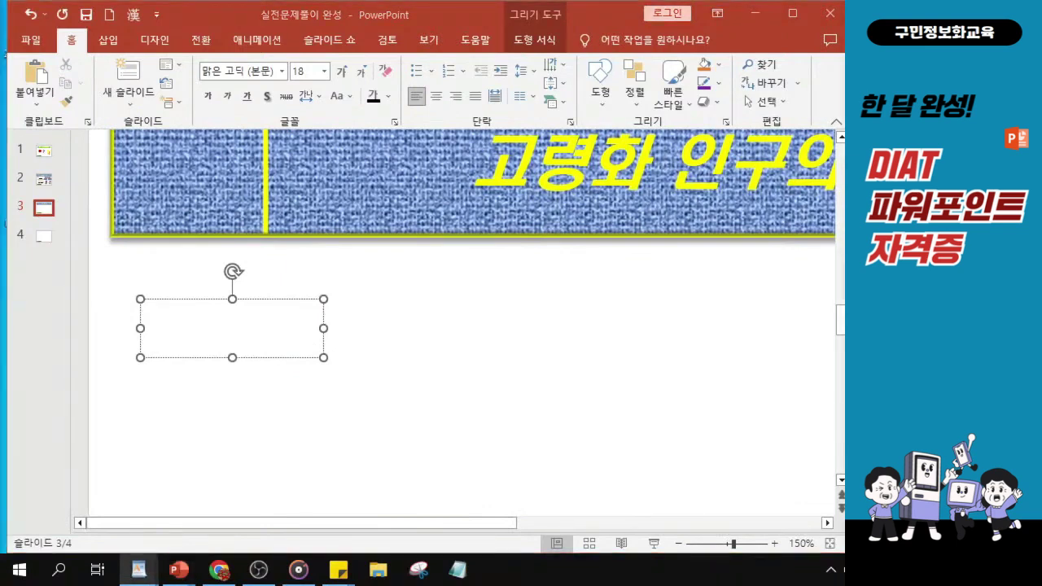
{"action": "left_click", "coordinate": [283, 72]}
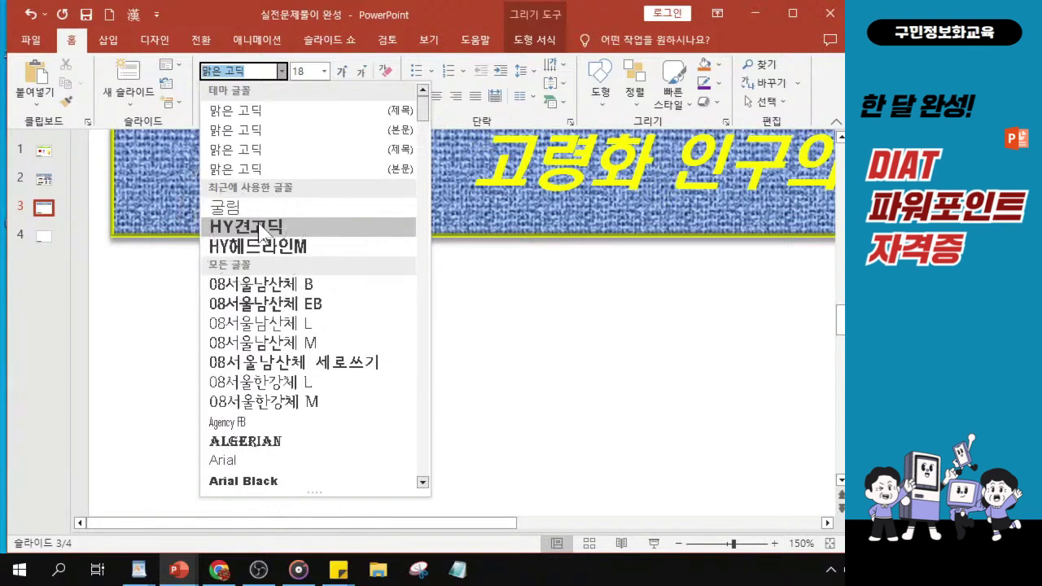
{"action": "left_click", "coordinate": [259, 228]}
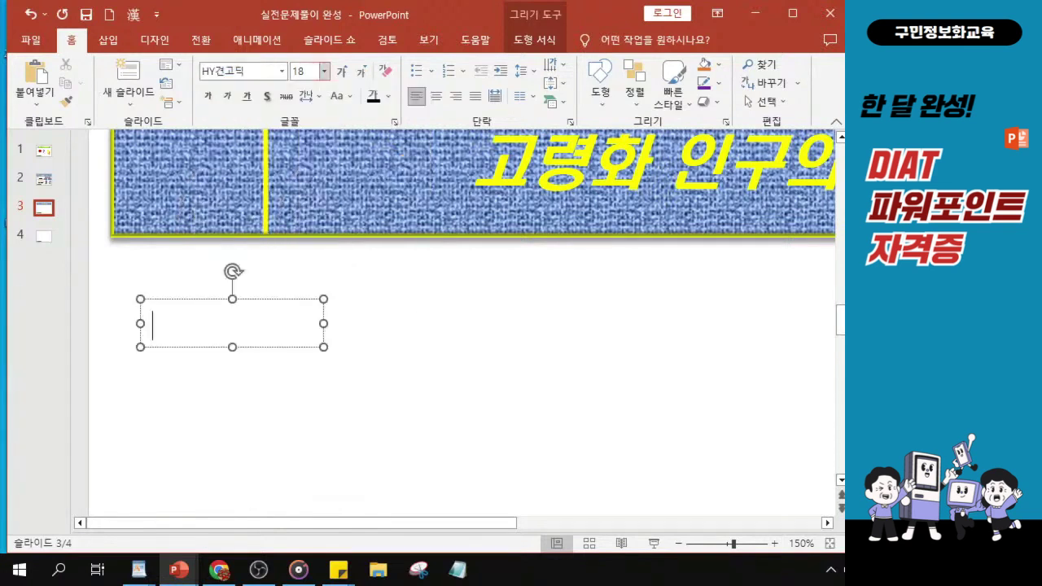
{"action": "left_click", "coordinate": [303, 71]}
{"action": "type", "text": "17"}
{"action": "key", "text": "Return"}
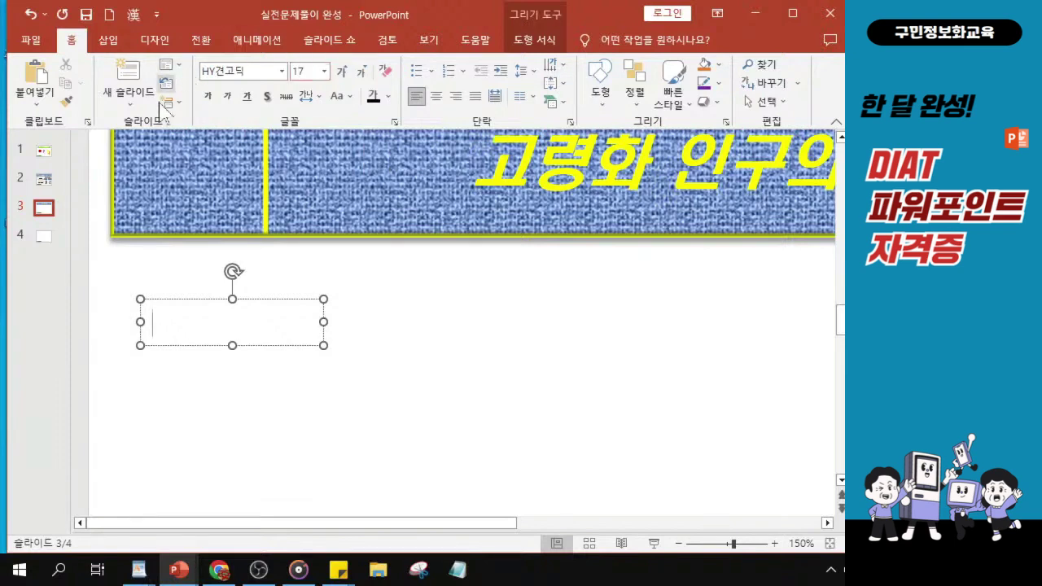
{"action": "left_click", "coordinate": [229, 99]}
Enter the unit label [단위 : %] in the text box.
{"action": "type", "text": "[ㄷ단위"}
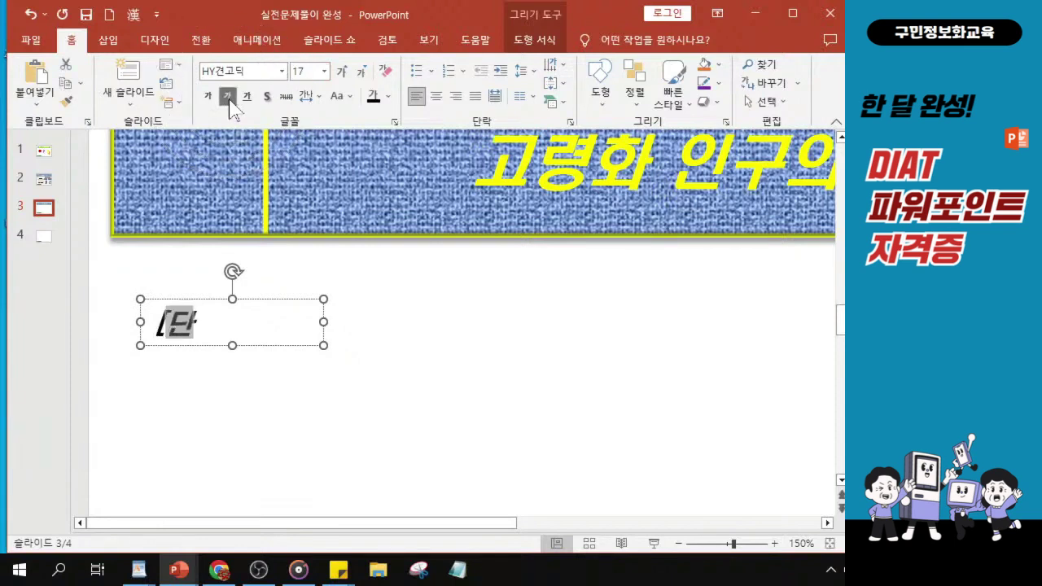
{"action": "type", "text": " : "}
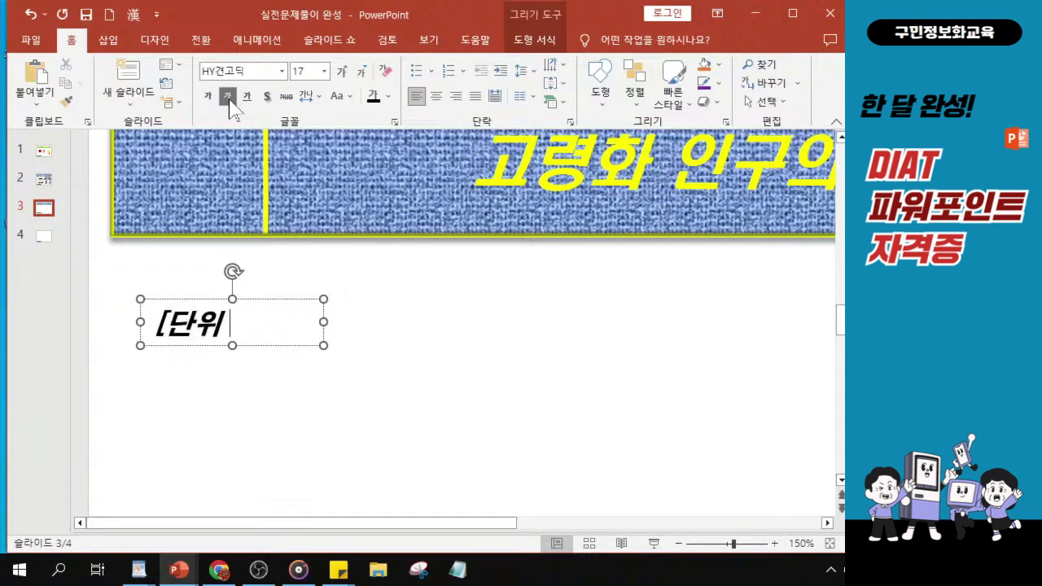
{"action": "type", "text": "%]"}
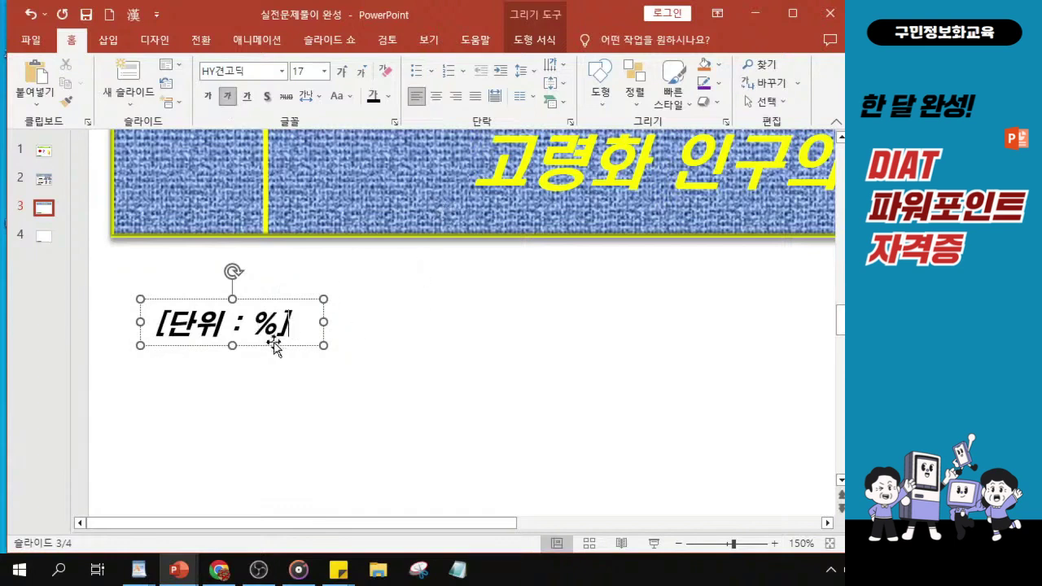
{"action": "scroll", "coordinate": [232, 350], "scroll_direction": "up", "scroll_amount": 5}
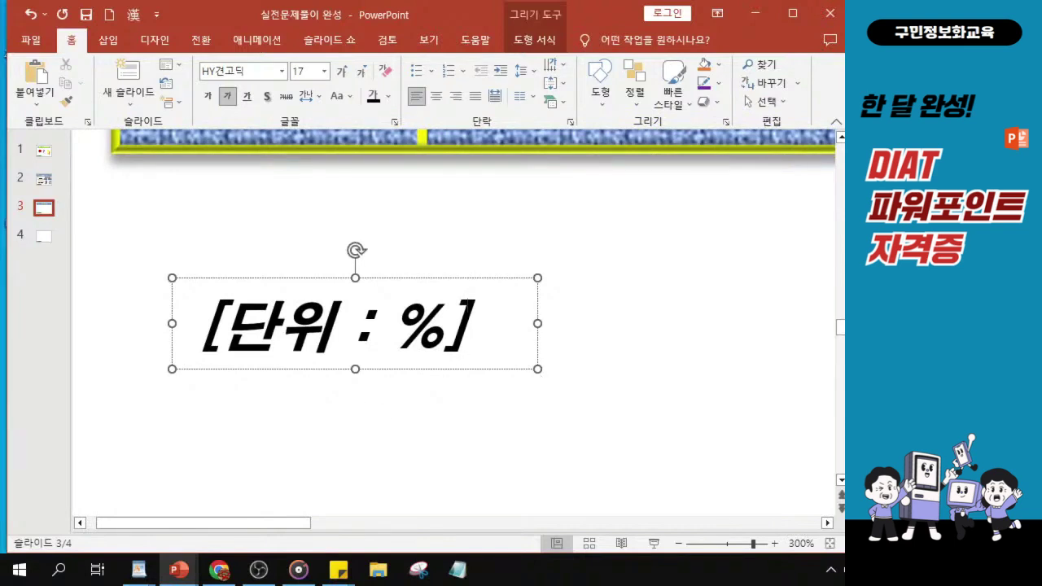
{"action": "key", "text": "alt+Tab"}
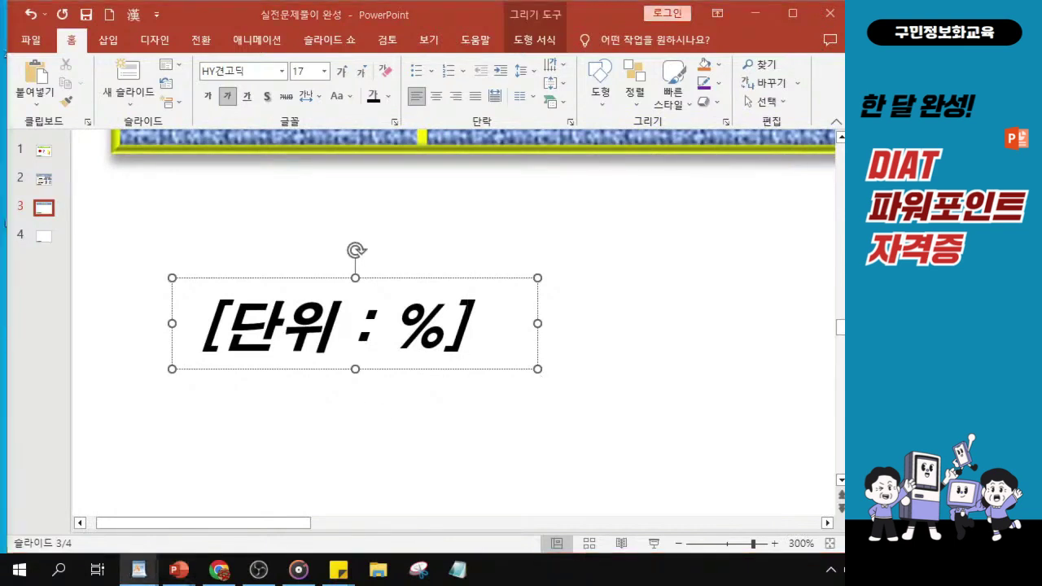
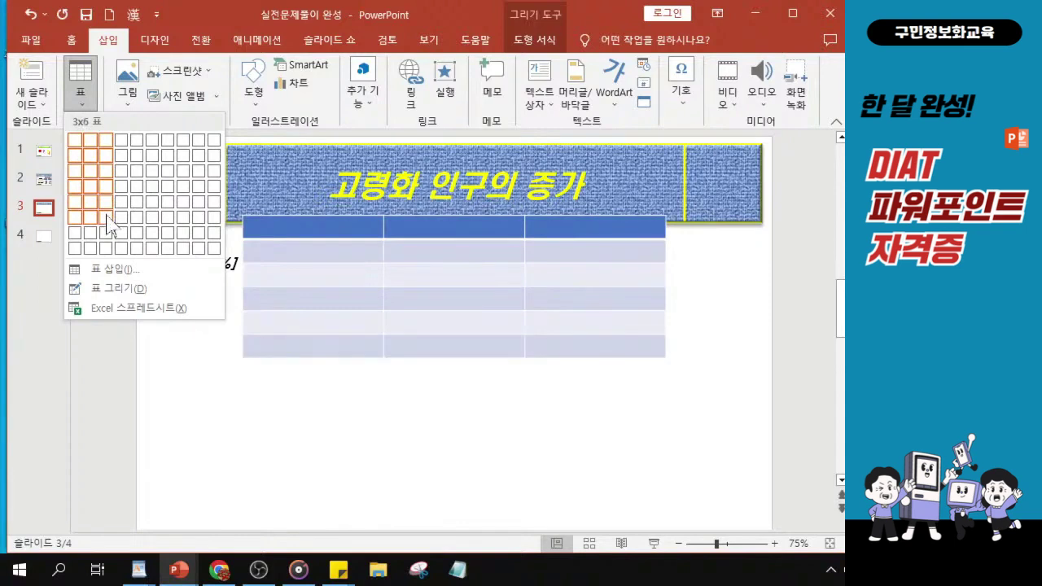
Insert a table with 3 columns and 6 rows on slide 3 and make it narrower and taller.
{"action": "left_click", "coordinate": [109, 220]}
{"action": "left_click", "coordinate": [108, 220]}
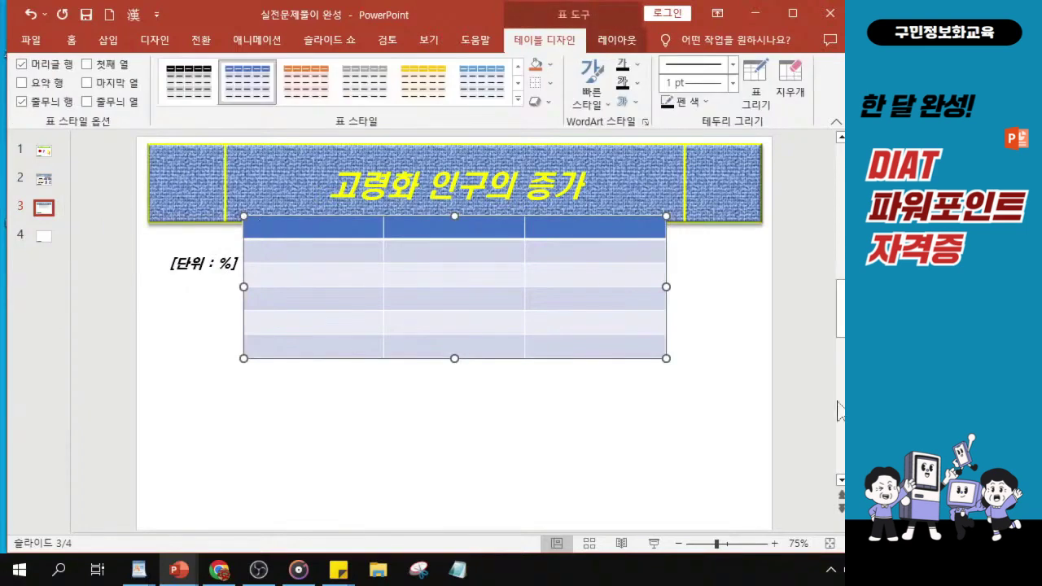
{"action": "left_click_drag", "start_coordinate": [666, 287], "coordinate": [467, 298]}
{"action": "left_click_drag", "start_coordinate": [355, 358], "coordinate": [337, 460]}
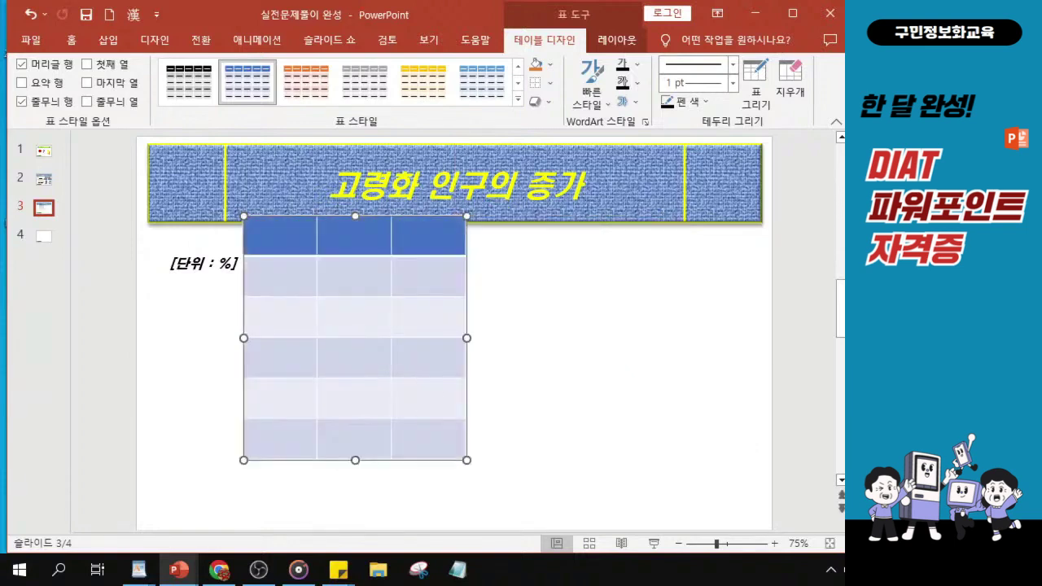
Position the table directly beneath the [단위 : %] label and extend its lower edge slightly.
{"action": "left_click_drag", "start_coordinate": [420, 460], "coordinate": [341, 505]}
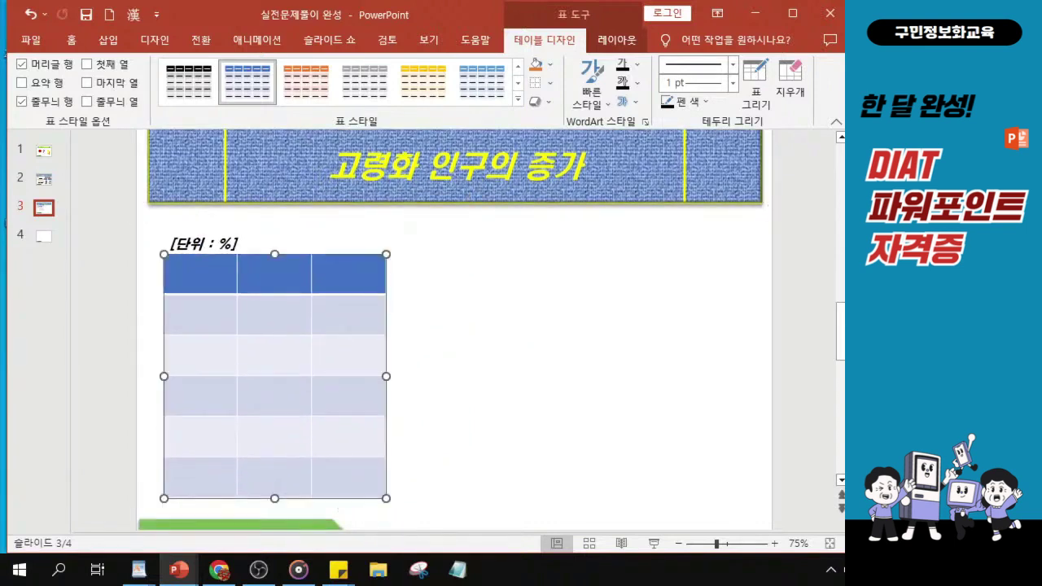
{"action": "key", "text": "ctrl+Left"}
{"action": "key", "text": "ctrl+Left"}
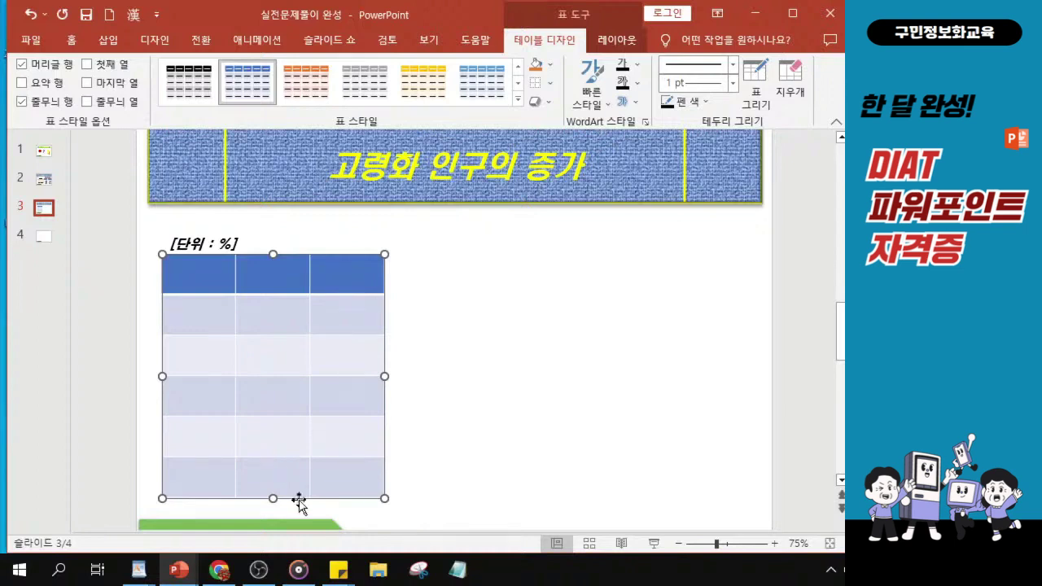
{"action": "left_click_drag", "start_coordinate": [275, 499], "coordinate": [273, 502]}
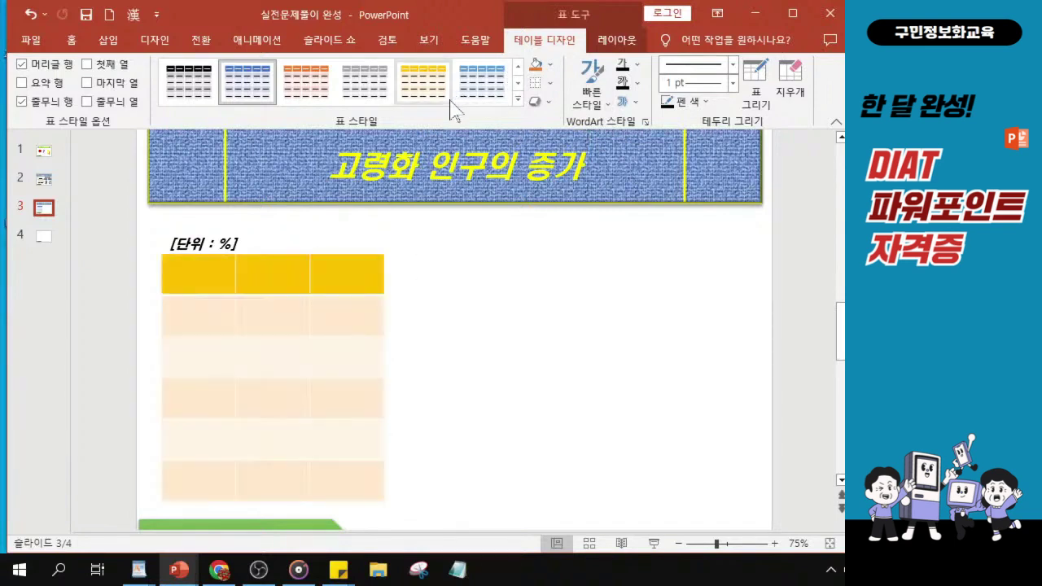
Apply the orange-header table style with pale pink banded rows from the second row of the 중간 styles.
{"action": "left_click", "coordinate": [519, 100]}
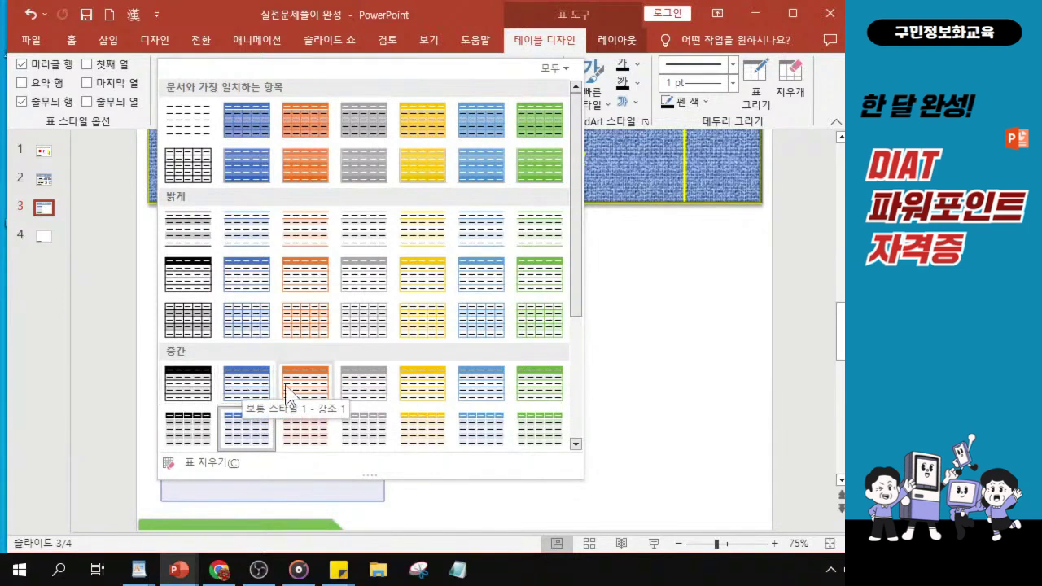
{"action": "left_click", "coordinate": [301, 433]}
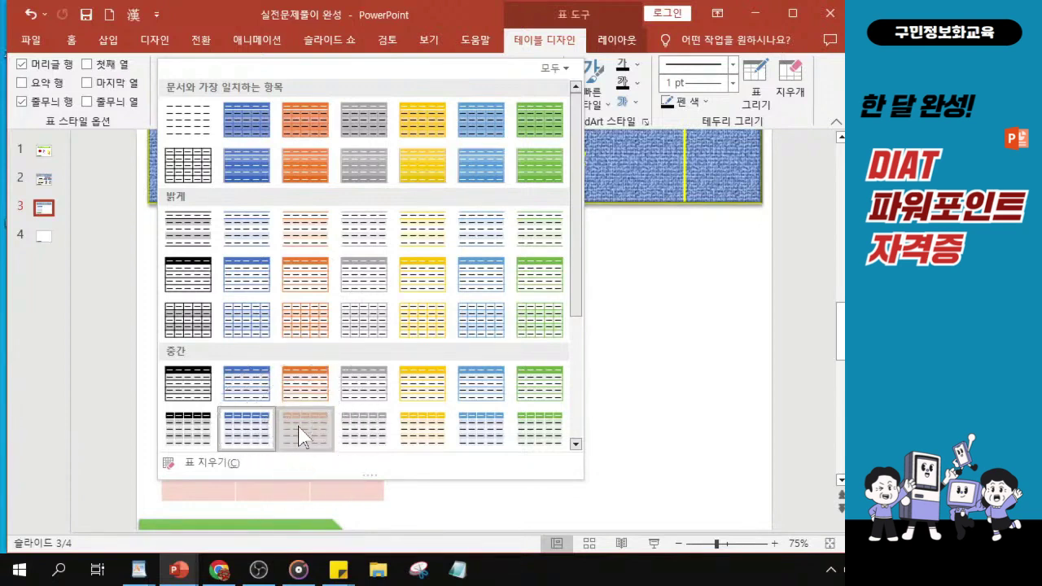
{"action": "left_click", "coordinate": [303, 429]}
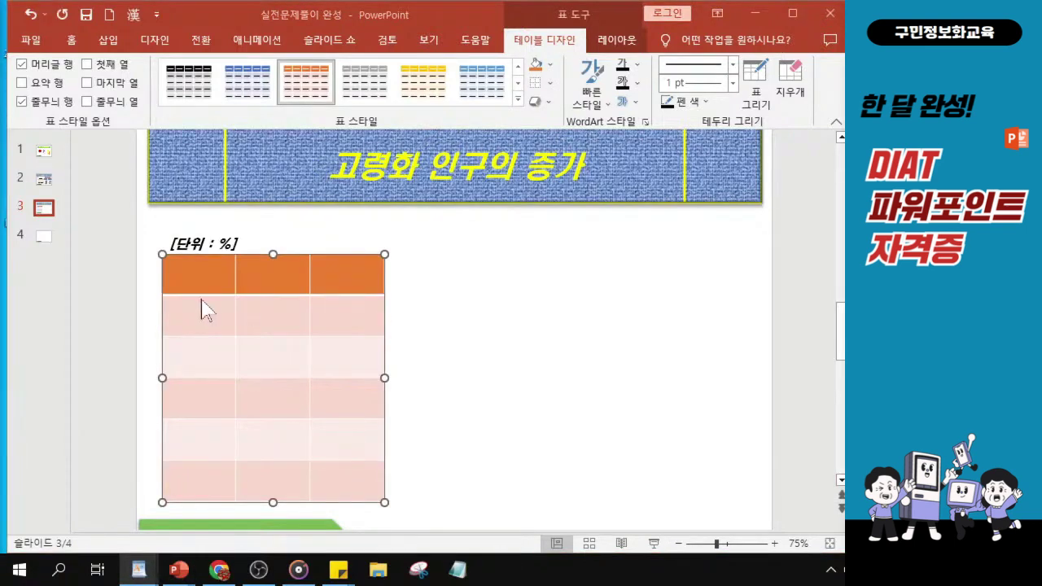
Set the font of the table's header row to 굴림, size 22.
{"action": "left_click_drag", "start_coordinate": [199, 275], "coordinate": [346, 275]}
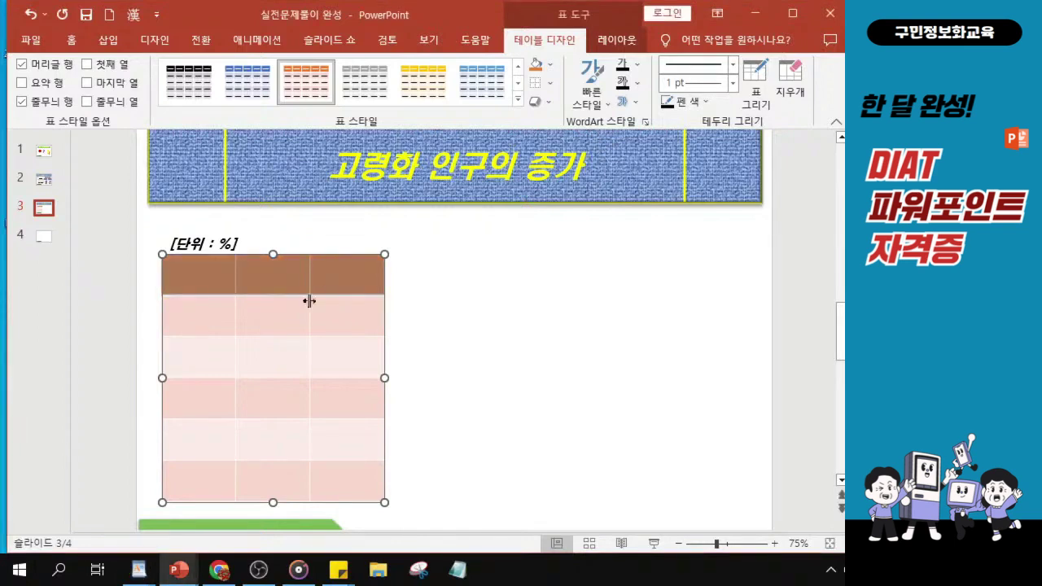
{"action": "scroll", "coordinate": [309, 297], "scroll_direction": "up", "scroll_amount": 5}
{"action": "left_click", "coordinate": [220, 340]}
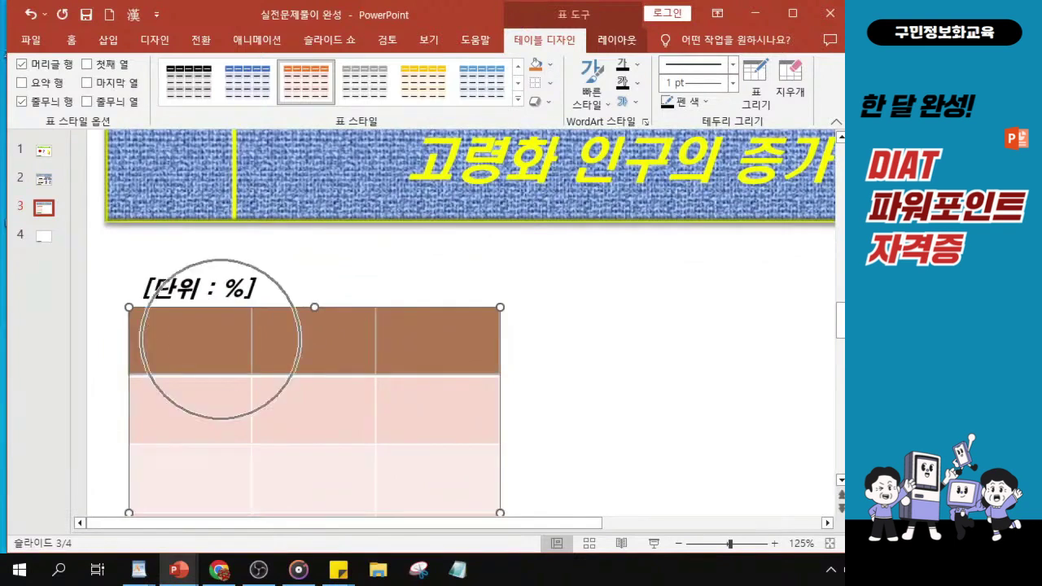
{"action": "left_click", "coordinate": [71, 40]}
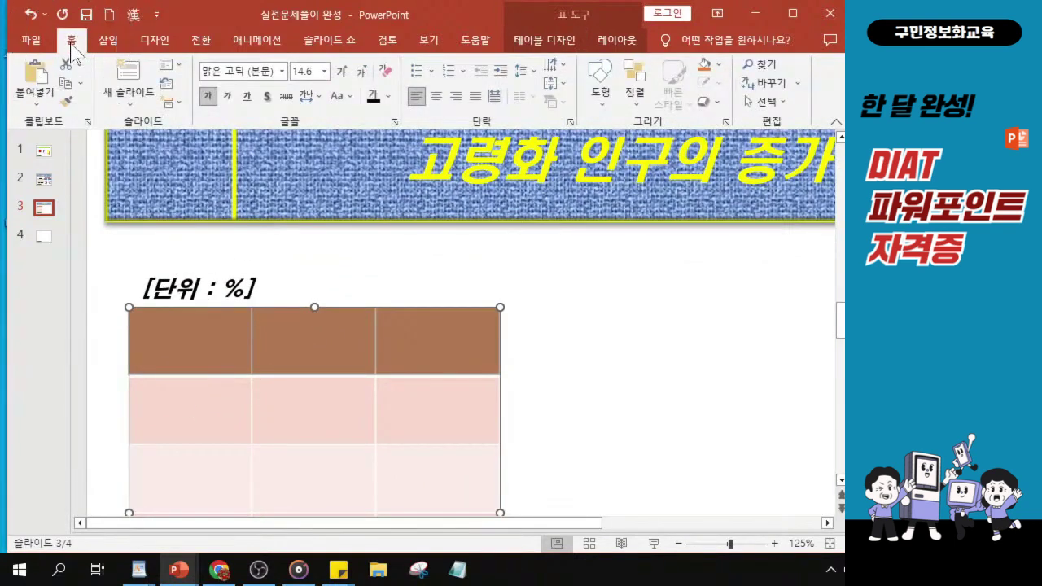
{"action": "left_click", "coordinate": [281, 72]}
{"action": "left_click", "coordinate": [283, 73]}
{"action": "left_click", "coordinate": [283, 73]}
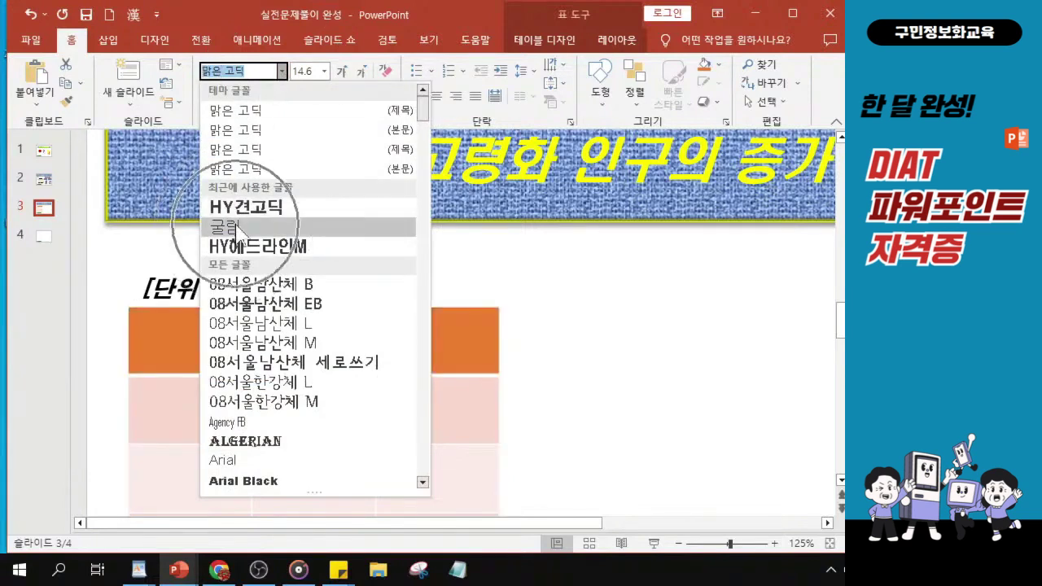
{"action": "left_click", "coordinate": [235, 227]}
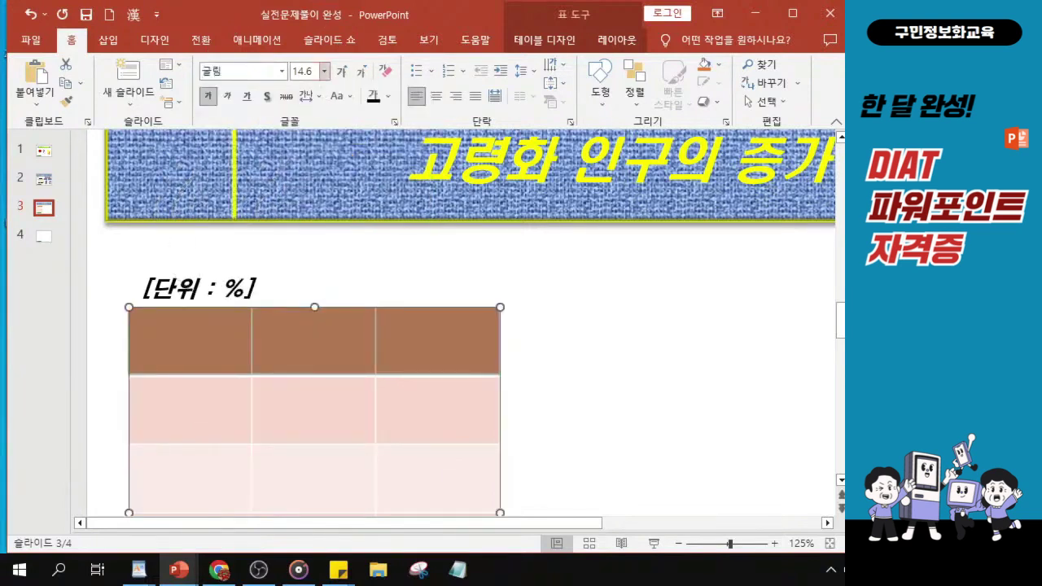
{"action": "left_click", "coordinate": [303, 71]}
{"action": "type", "text": "22"}
{"action": "key", "text": "Return"}
Format the header row's text as bold with text shadow and center it horizontally.
{"action": "left_click", "coordinate": [210, 103]}
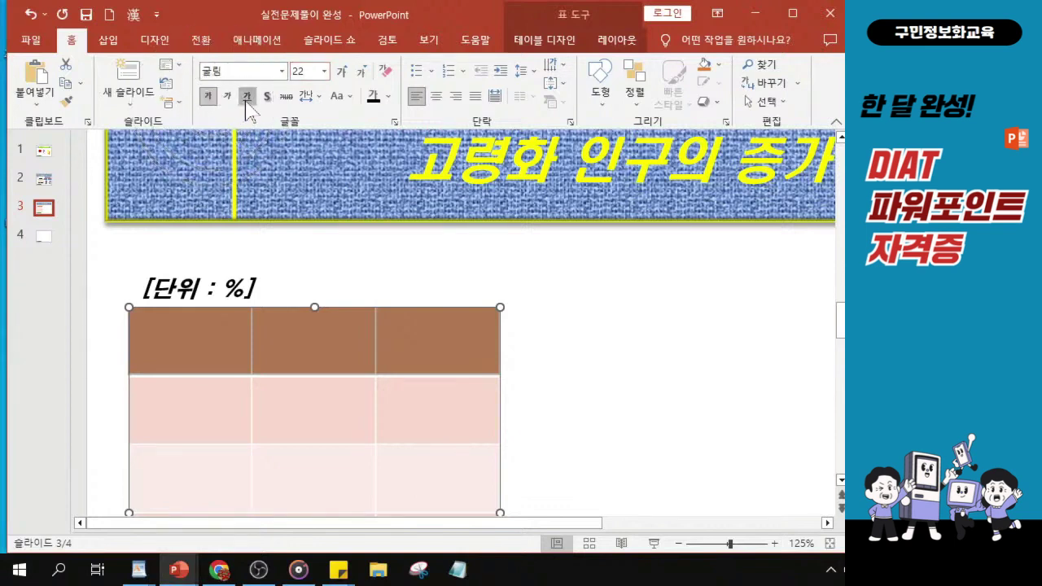
{"action": "left_click", "coordinate": [247, 103]}
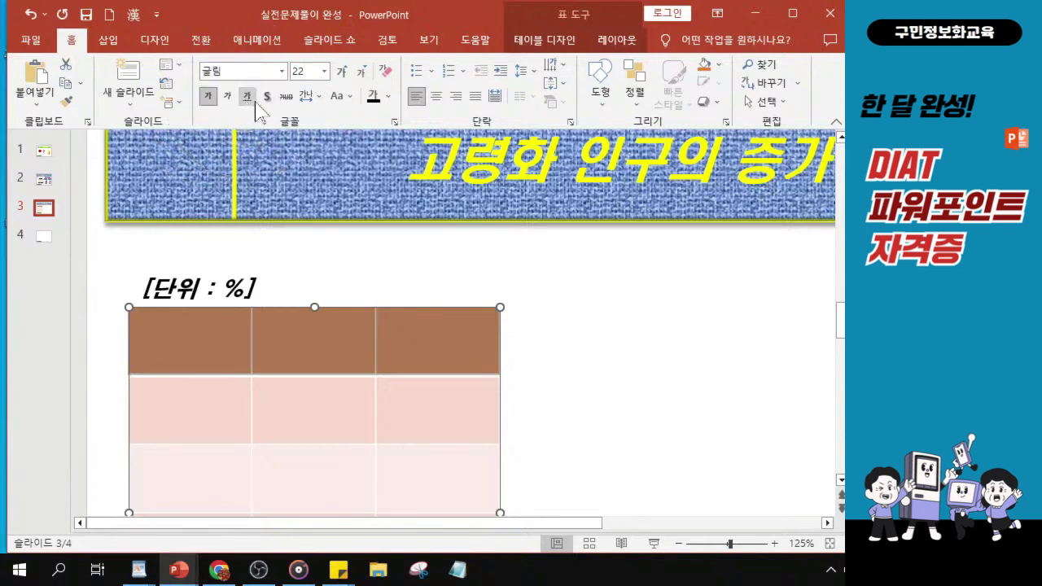
{"action": "left_click", "coordinate": [268, 104]}
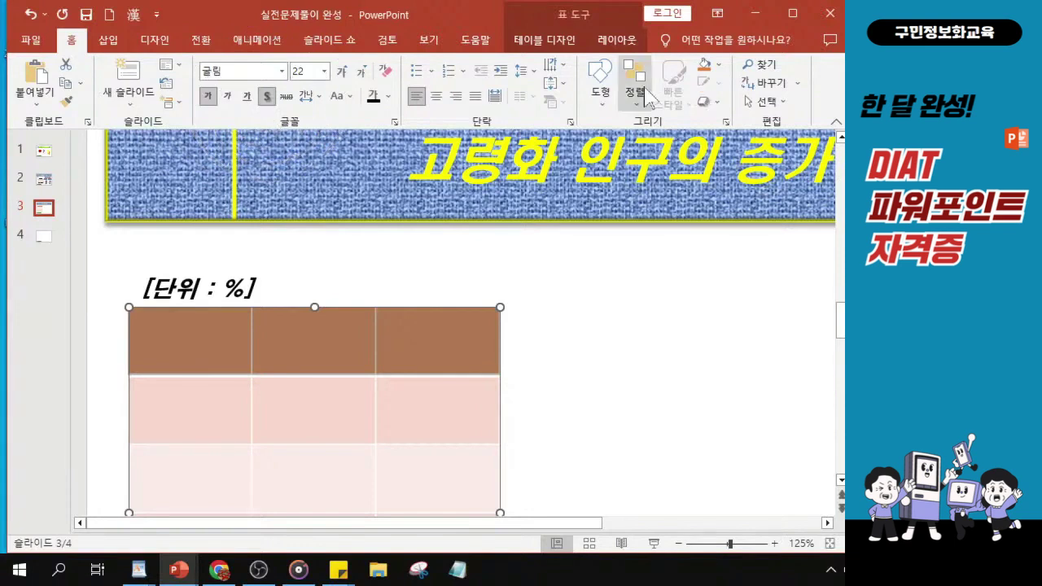
{"action": "left_click", "coordinate": [434, 101]}
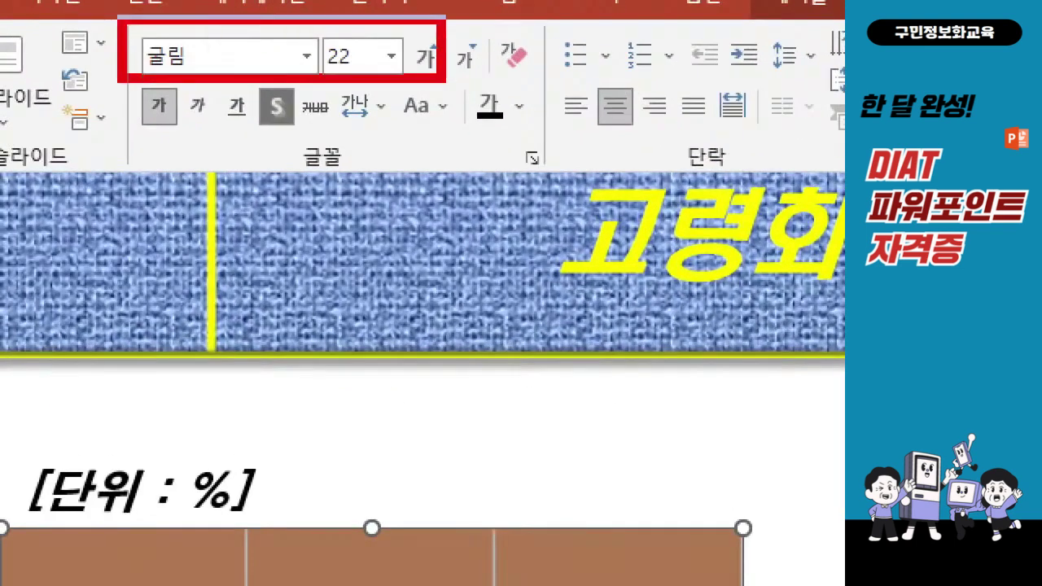
{"action": "left_click_drag", "start_coordinate": [129, 128], "coordinate": [165, 127]}
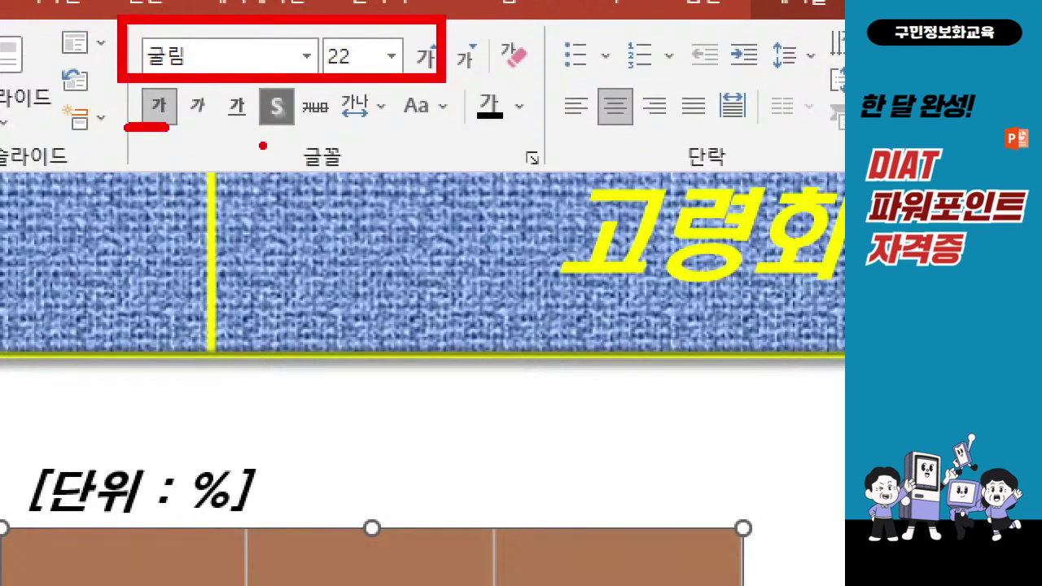
{"action": "left_click_drag", "start_coordinate": [256, 131], "coordinate": [302, 131]}
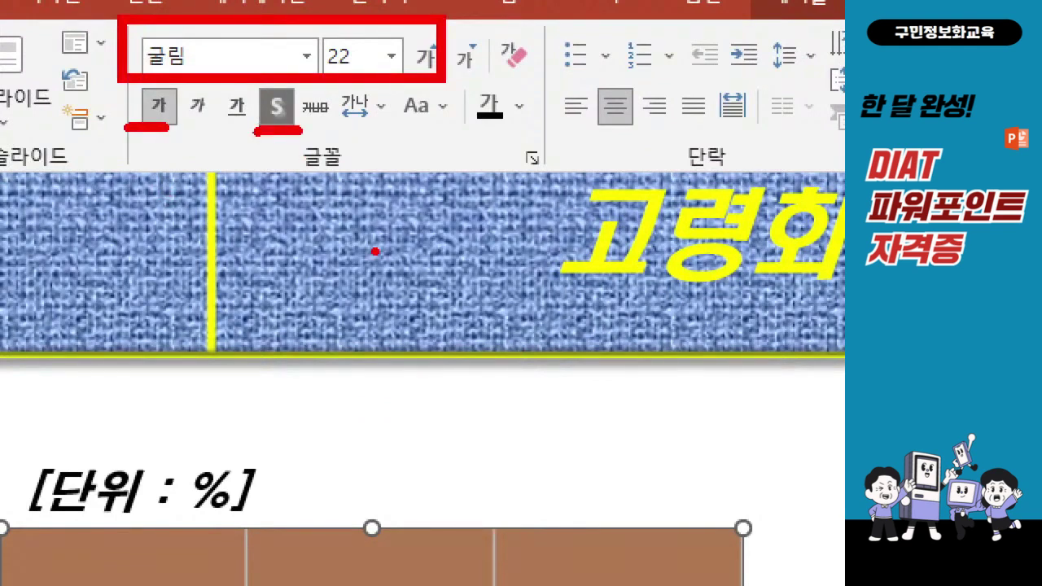
{"action": "left_click_drag", "start_coordinate": [595, 132], "coordinate": [653, 133]}
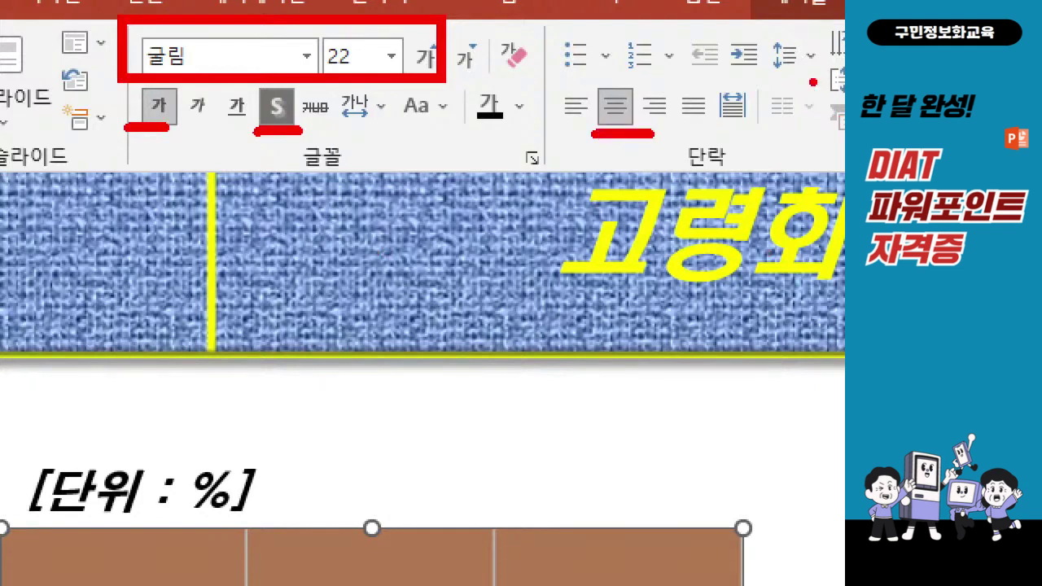
{"action": "key", "text": "Escape"}
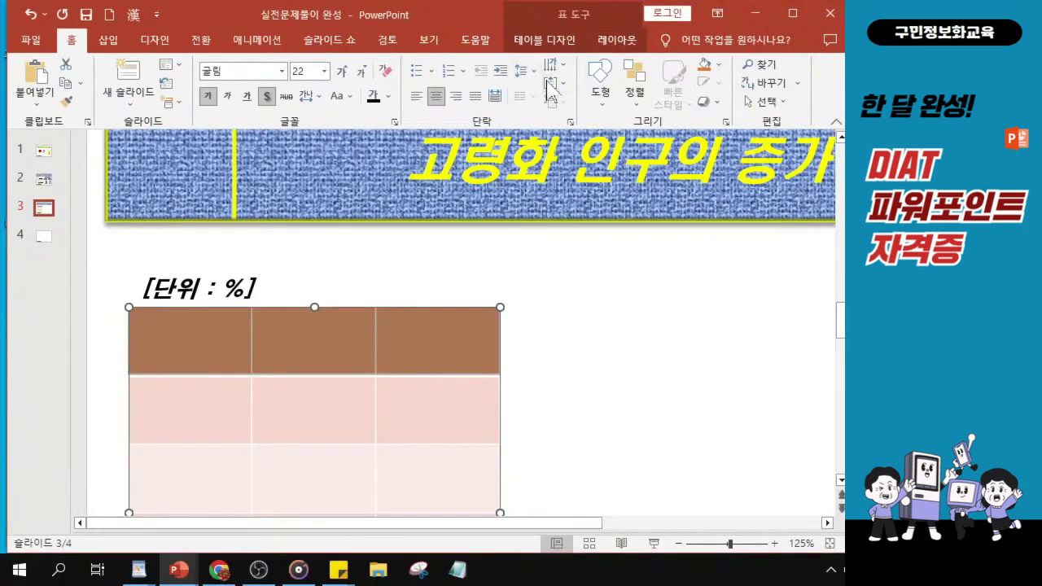
Align the header row's text vertically to the middle (중간) of its cells.
{"action": "left_click", "coordinate": [553, 84]}
{"action": "key", "text": "ctrl"}
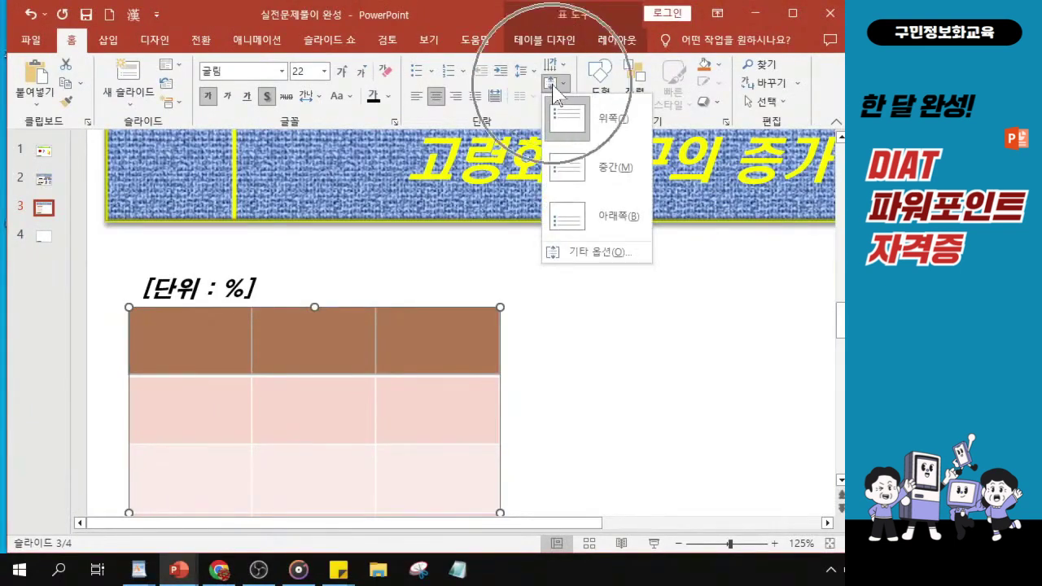
{"action": "left_click", "coordinate": [589, 171]}
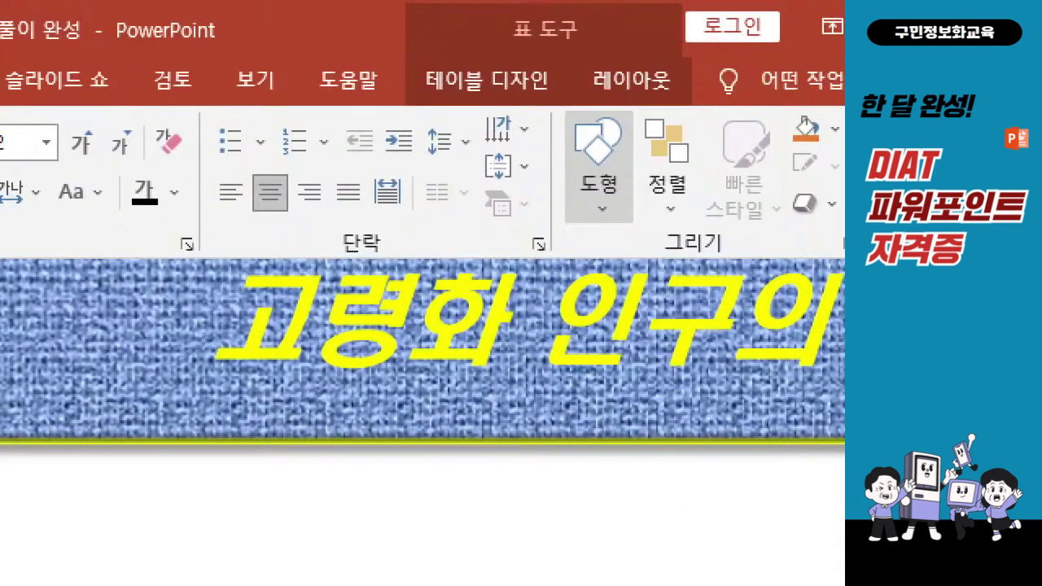
{"action": "key", "text": "ctrl"}
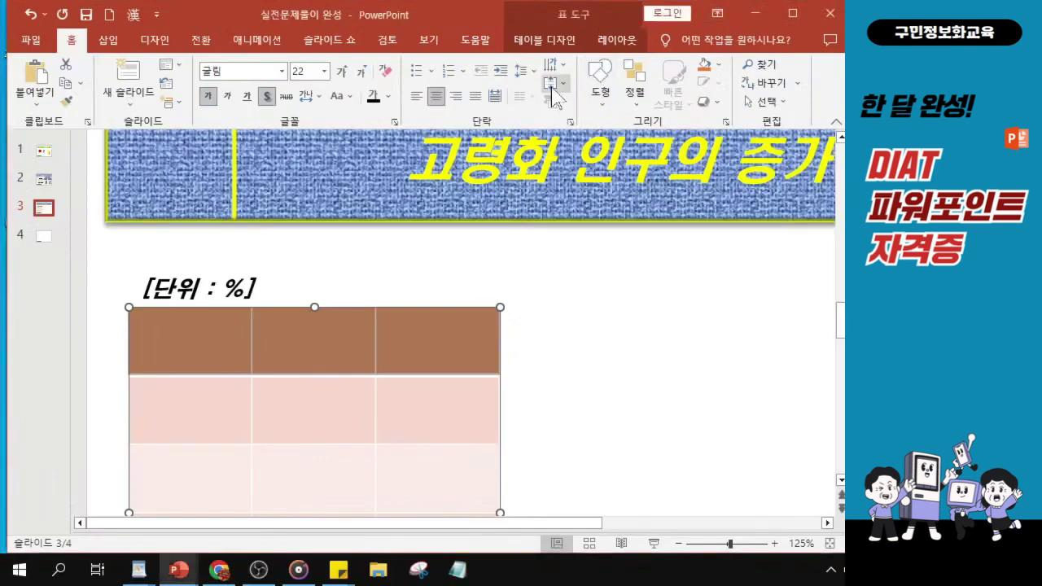
{"action": "left_click", "coordinate": [524, 167]}
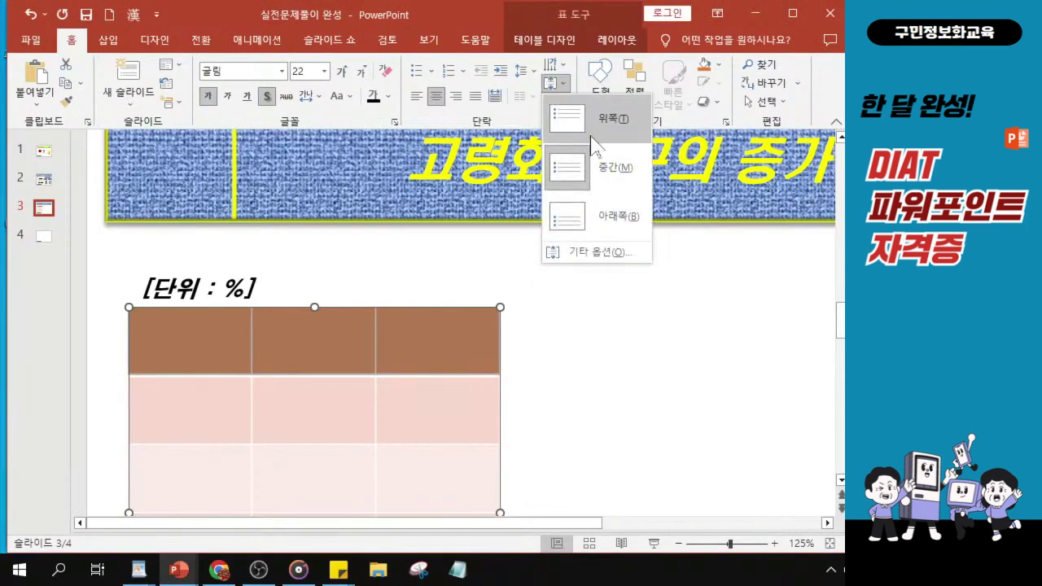
{"action": "left_click", "coordinate": [580, 181]}
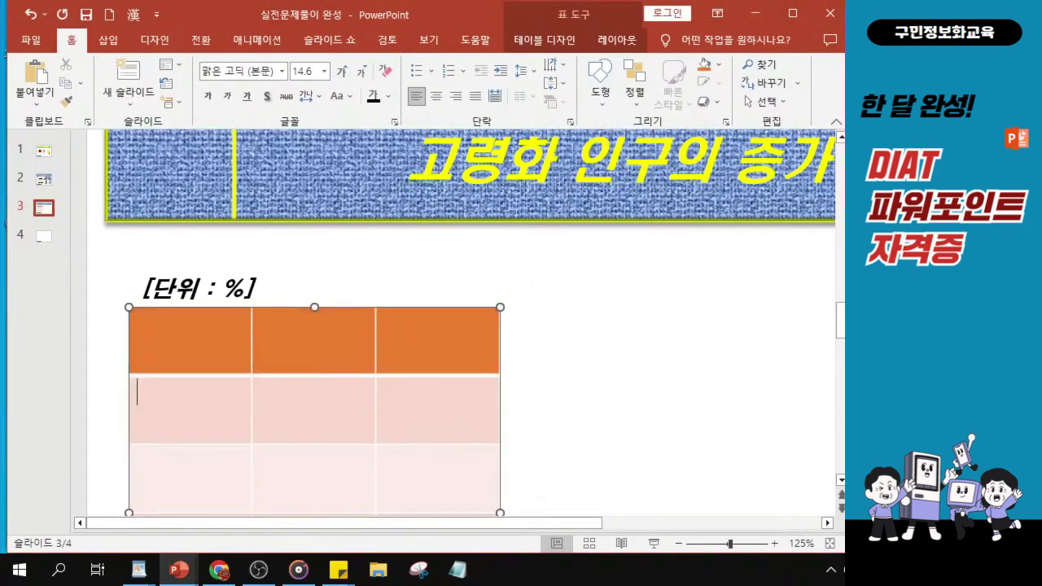
Set the font of the five body rows below the table header to 굴림, size 20.
{"action": "left_click", "coordinate": [206, 404]}
{"action": "left_click_drag", "start_coordinate": [206, 404], "coordinate": [440, 484]}
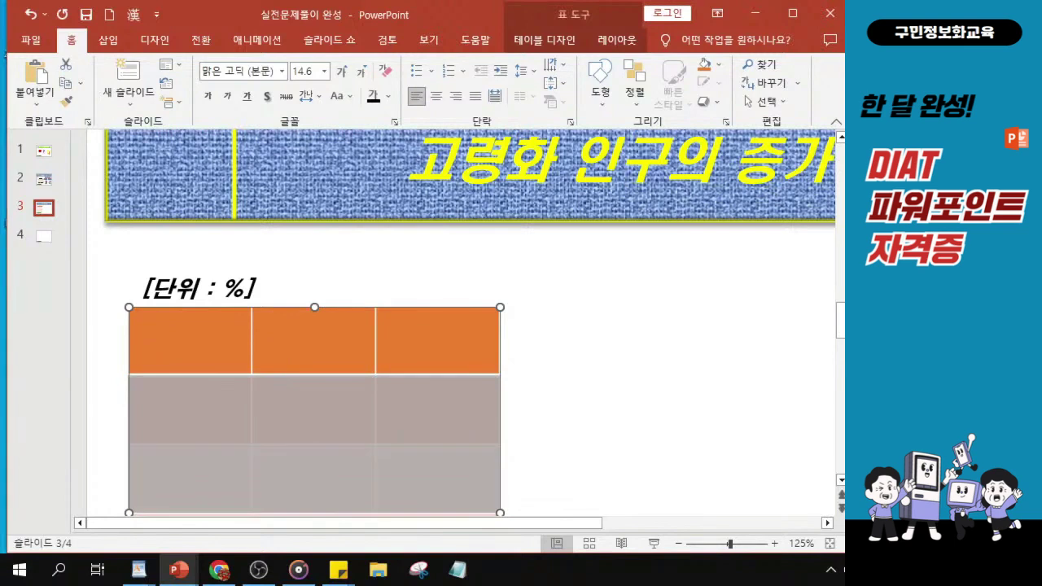
{"action": "scroll", "coordinate": [446, 446], "scroll_direction": "down", "scroll_amount": 3}
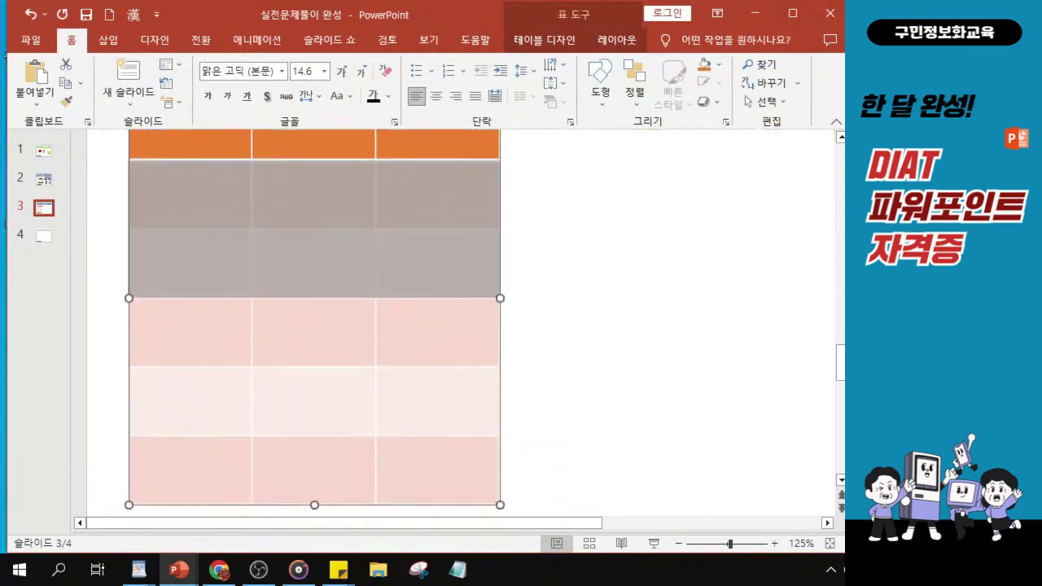
{"action": "left_click", "coordinate": [399, 235]}
{"action": "left_click_drag", "start_coordinate": [189, 195], "coordinate": [440, 471]}
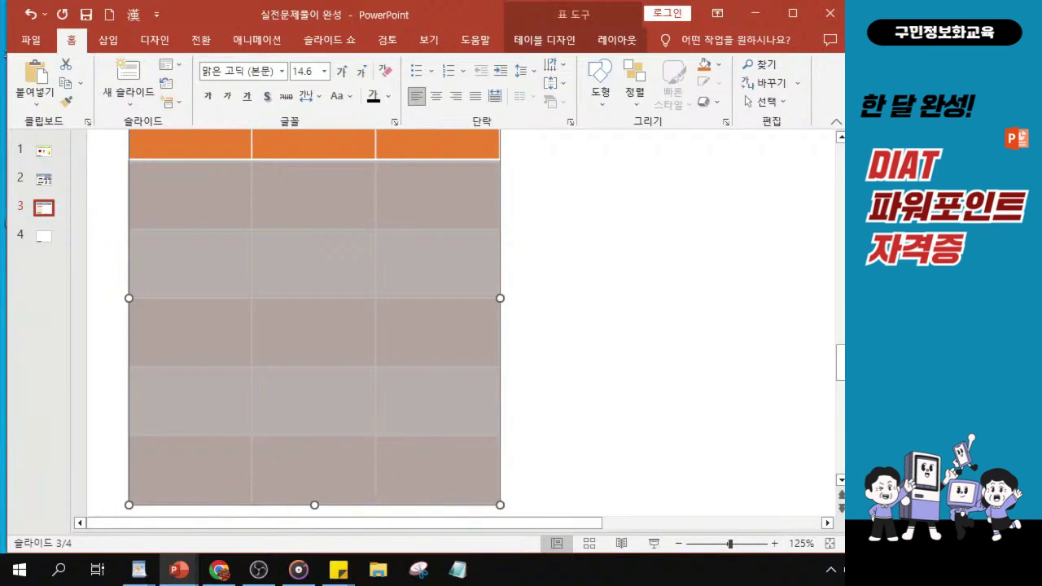
{"action": "left_click", "coordinate": [282, 72]}
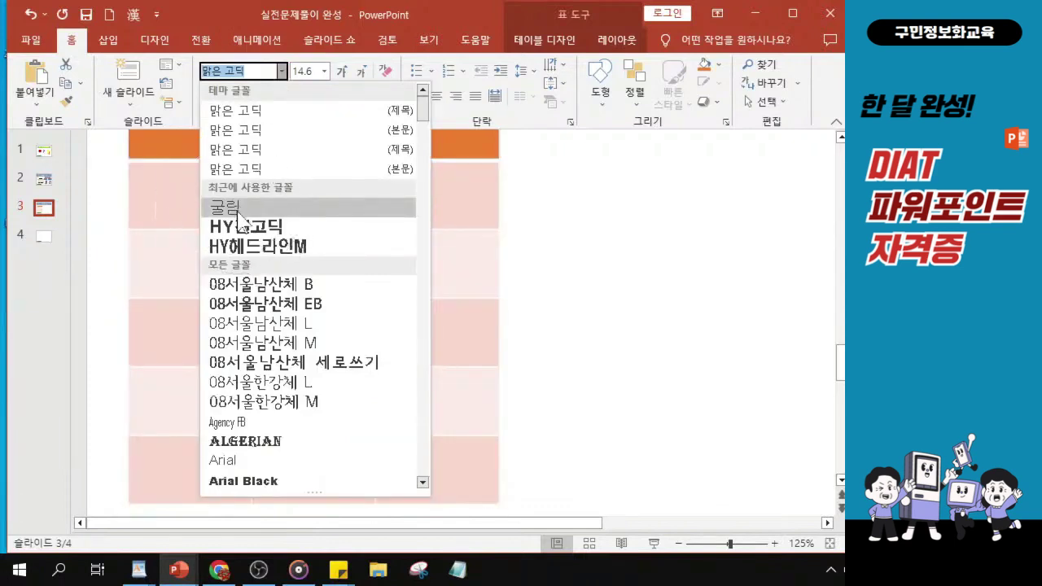
{"action": "left_click", "coordinate": [237, 210]}
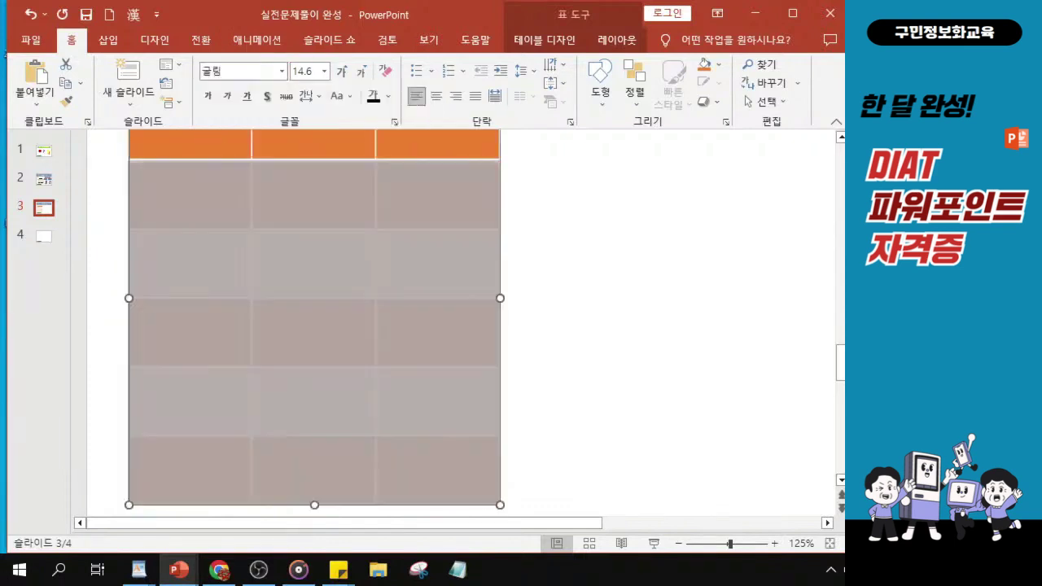
{"action": "left_click", "coordinate": [302, 71]}
{"action": "type", "text": "20"}
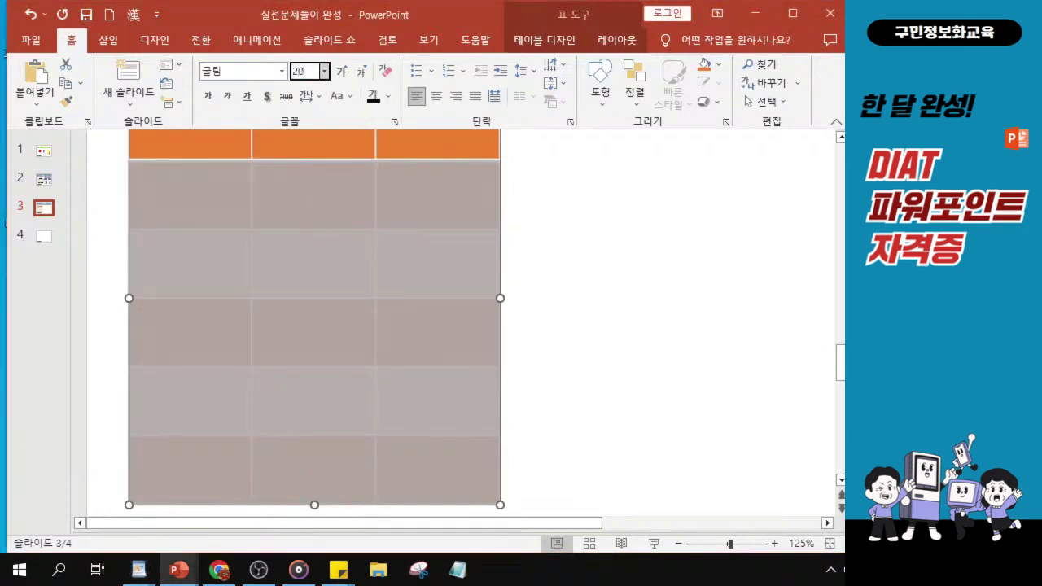
{"action": "key", "text": "Return"}
Make the body rows' text bold and italic, and center it horizontally and vertically in the cells.
{"action": "left_click", "coordinate": [207, 96]}
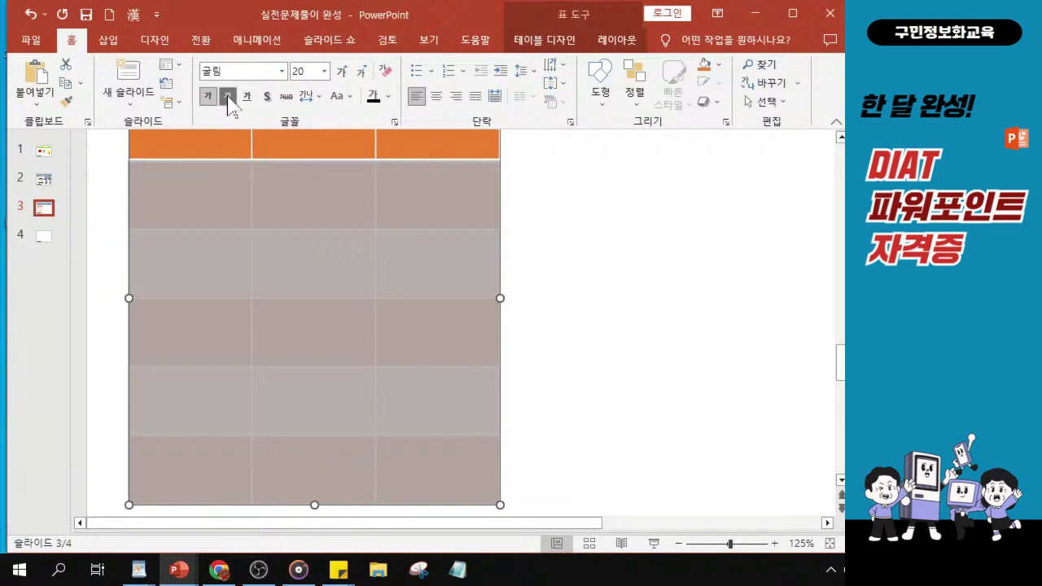
{"action": "left_click", "coordinate": [228, 96]}
{"action": "left_click", "coordinate": [437, 97]}
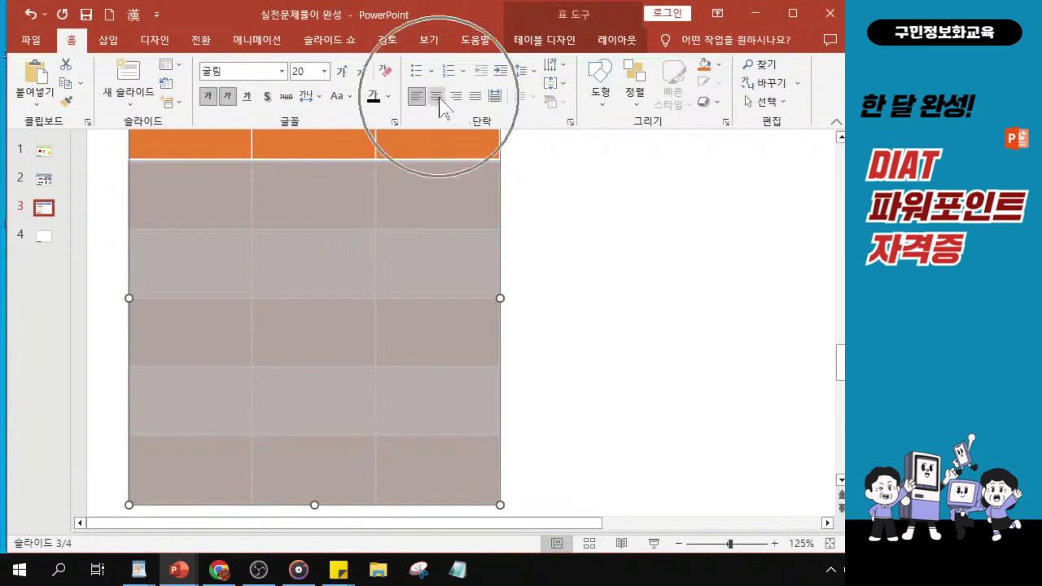
{"action": "left_click", "coordinate": [557, 88]}
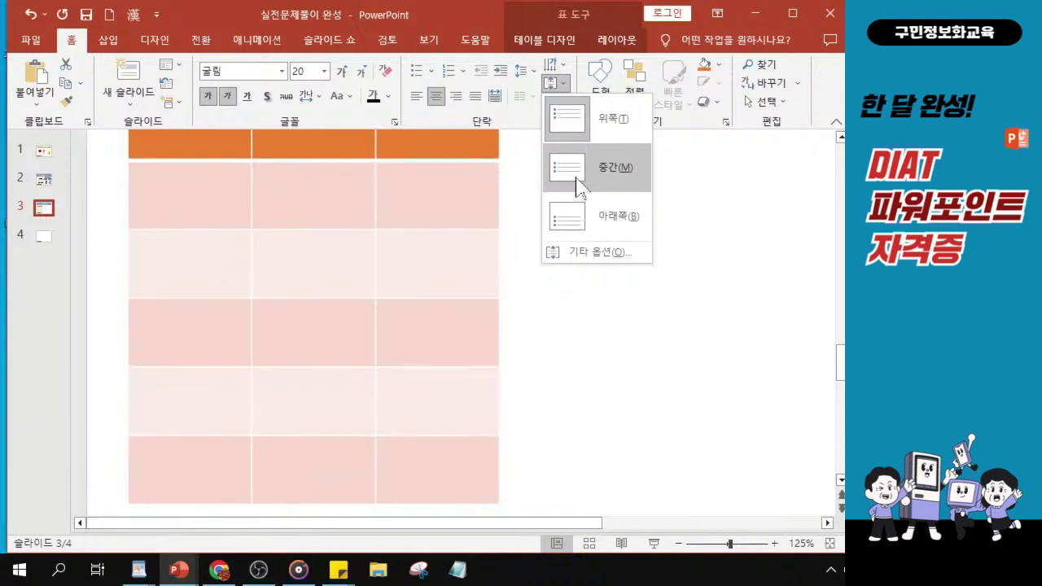
{"action": "left_click", "coordinate": [577, 182]}
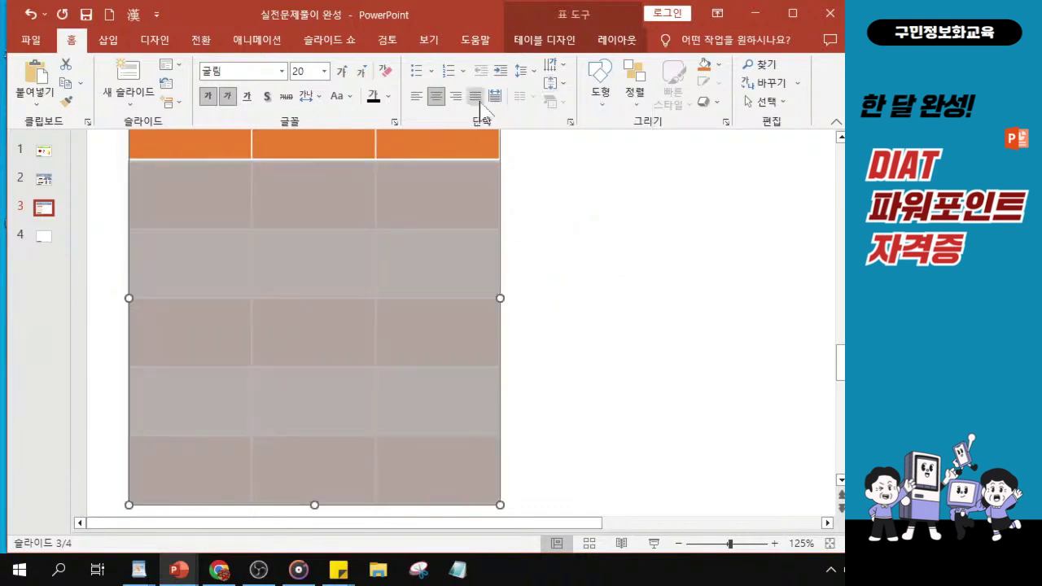
{"action": "left_click", "coordinate": [433, 101]}
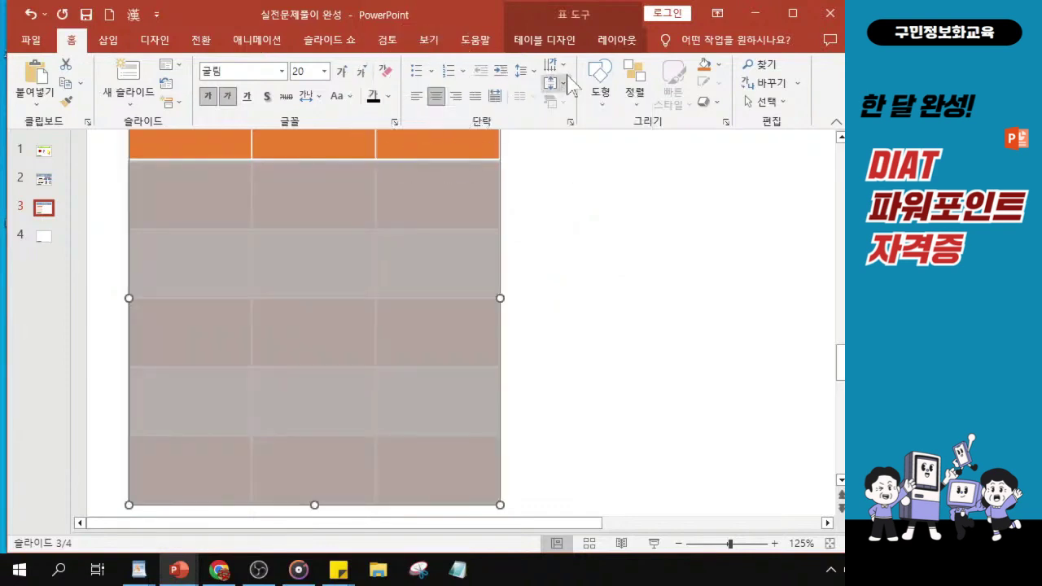
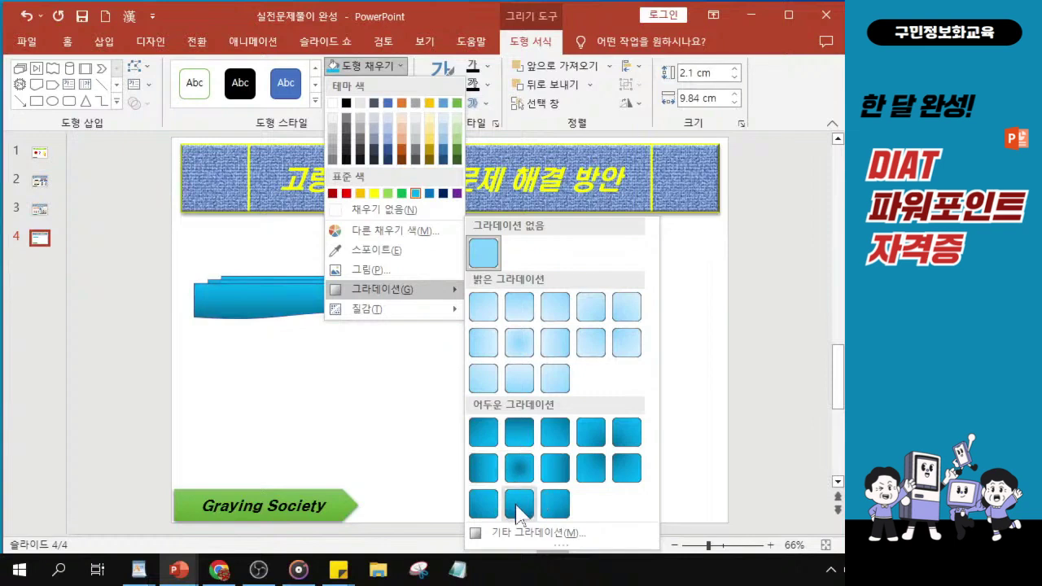
Fill the blue multi-document shape on slide 4 with the second gradient in the last row of 어두운 그라데이션.
{"action": "left_click", "coordinate": [516, 506]}
{"action": "key", "text": "ctrl"}
{"action": "key", "text": "ctrl"}
{"action": "key", "text": "ctrl"}
{"action": "key", "text": "ctrl"}
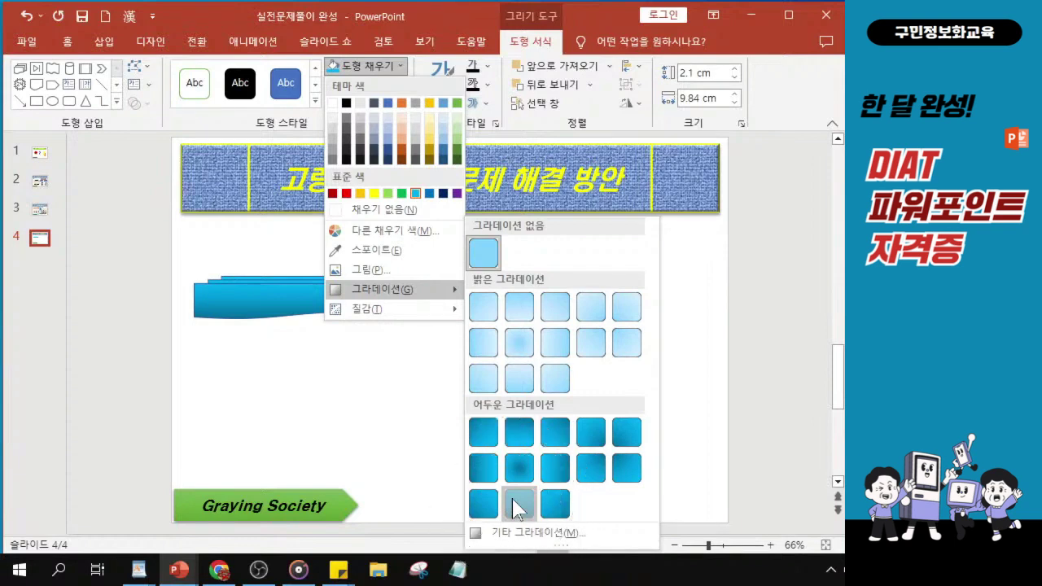
{"action": "left_click", "coordinate": [515, 506]}
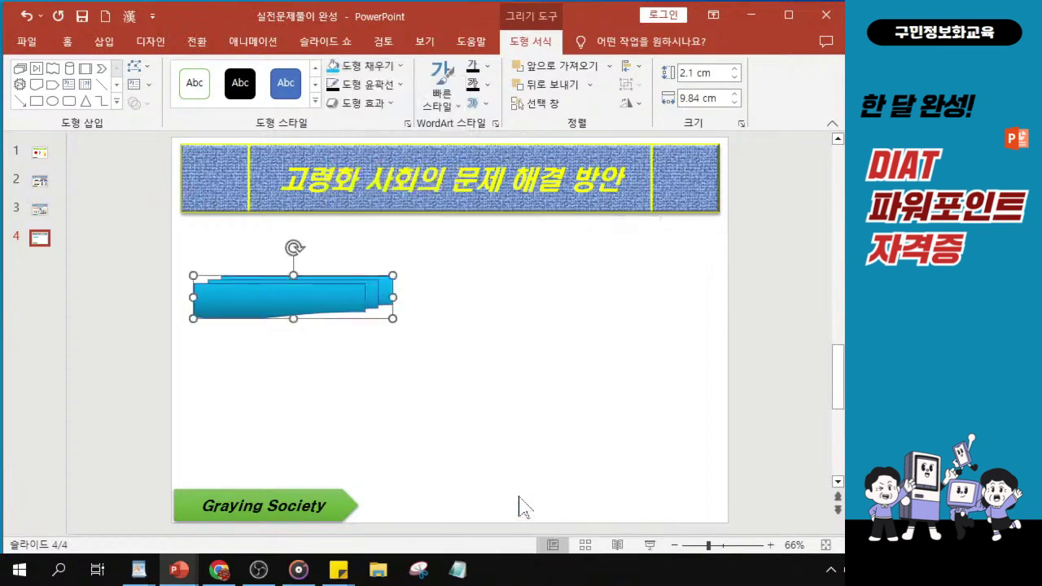
Give the multi-document shape on slide 4 a standard blue outline with a 3 pt thickness.
{"action": "left_click", "coordinate": [370, 88]}
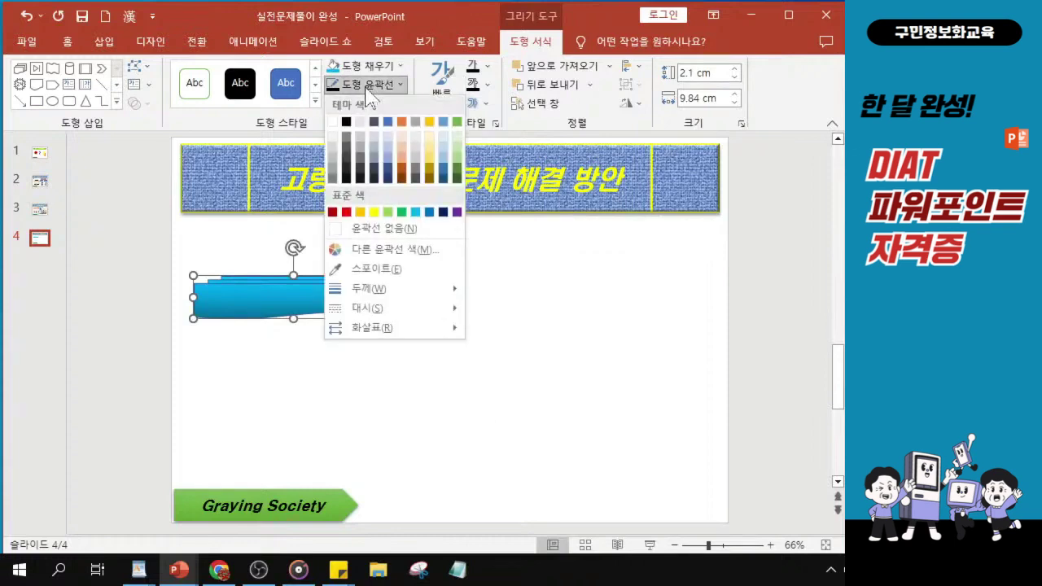
{"action": "left_click", "coordinate": [430, 213]}
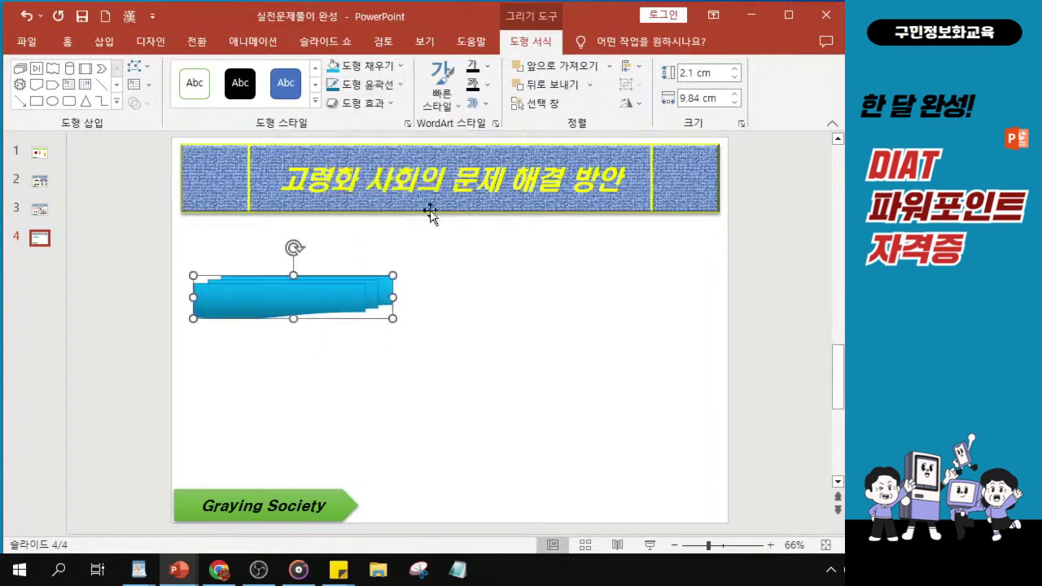
{"action": "left_click", "coordinate": [382, 88]}
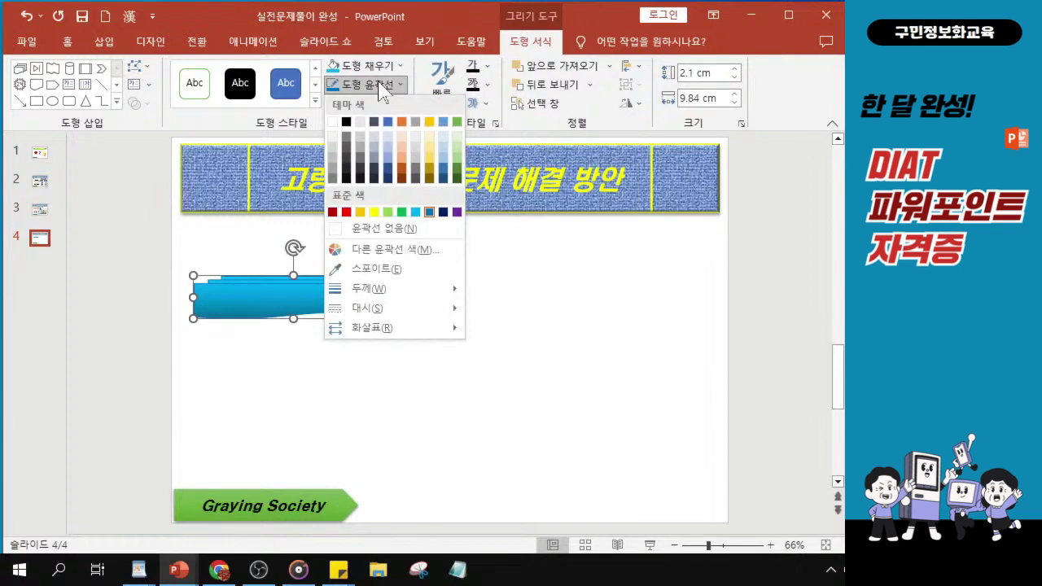
{"action": "mouse_move", "coordinate": [425, 294]}
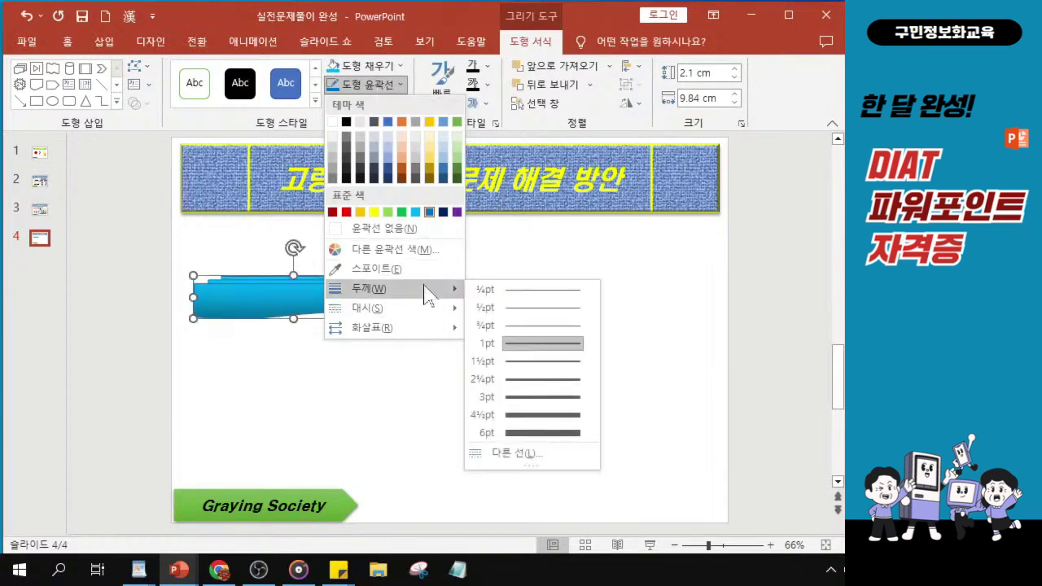
{"action": "left_click", "coordinate": [533, 398]}
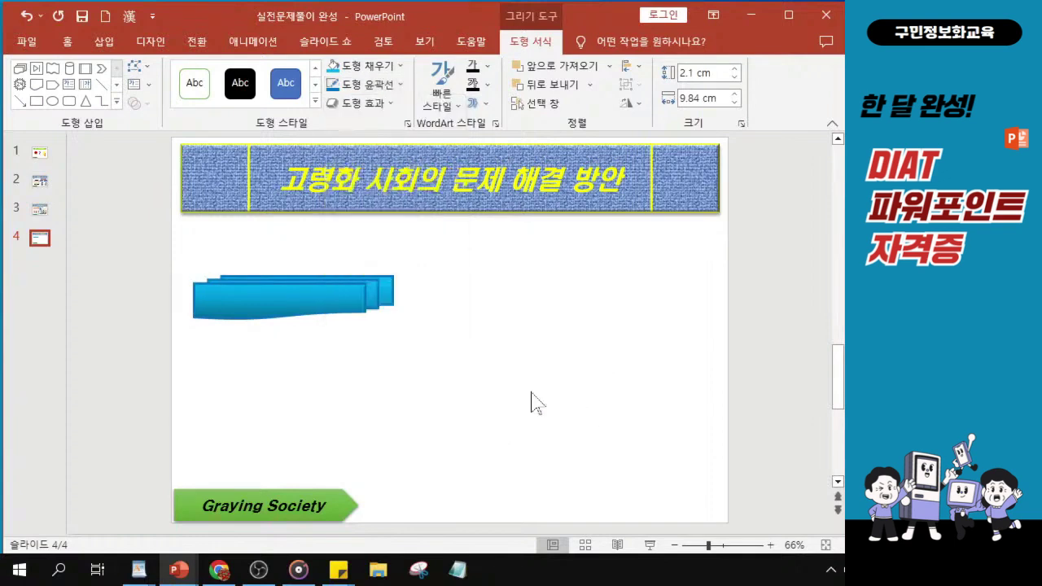
Apply the 원근감: 왼쪽 위 perspective shadow to the multi-document shape.
{"action": "left_click", "coordinate": [374, 106]}
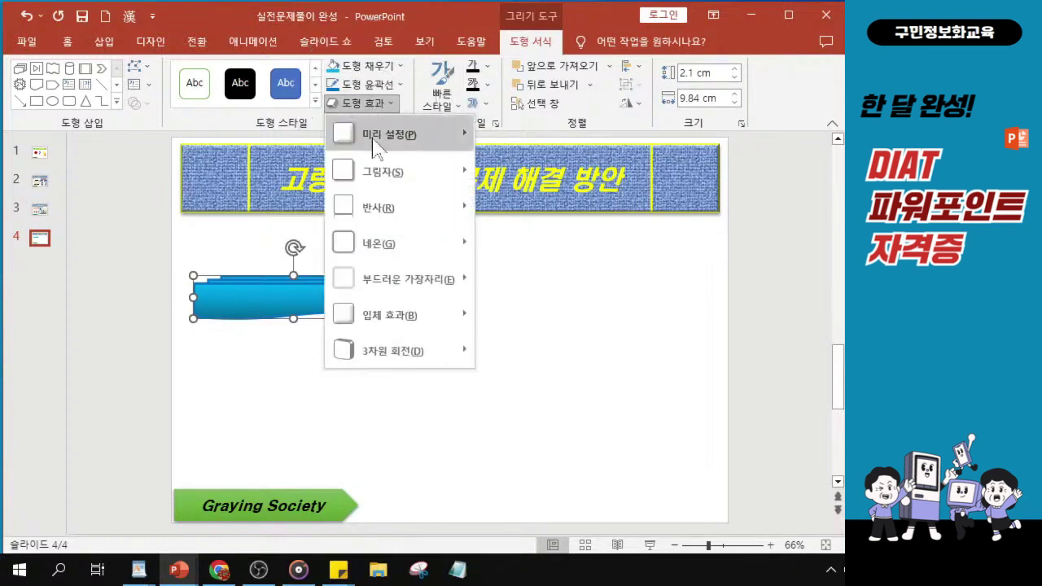
{"action": "mouse_move", "coordinate": [384, 175]}
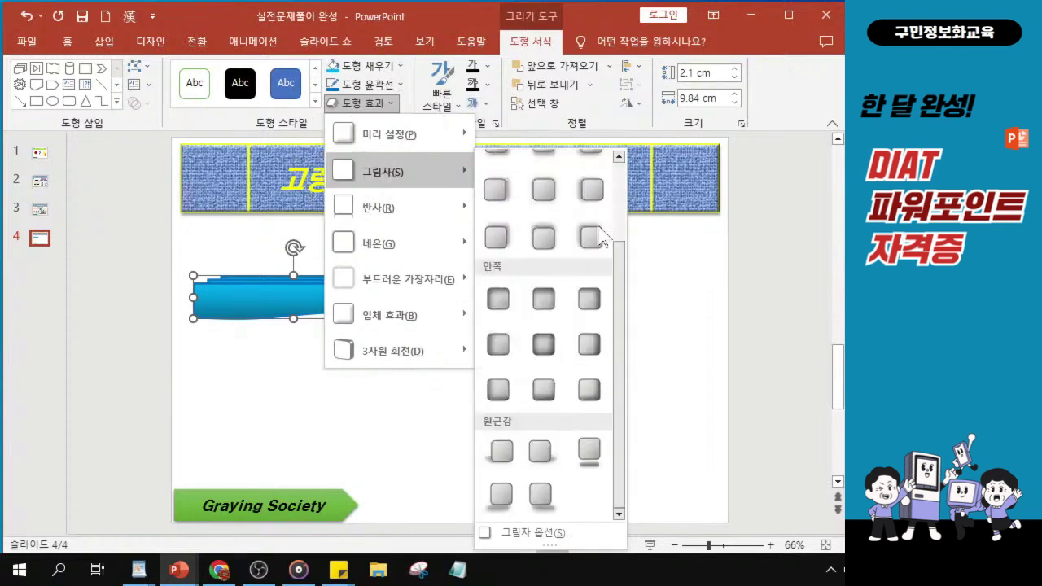
{"action": "left_click_drag", "start_coordinate": [617, 237], "coordinate": [622, 403]}
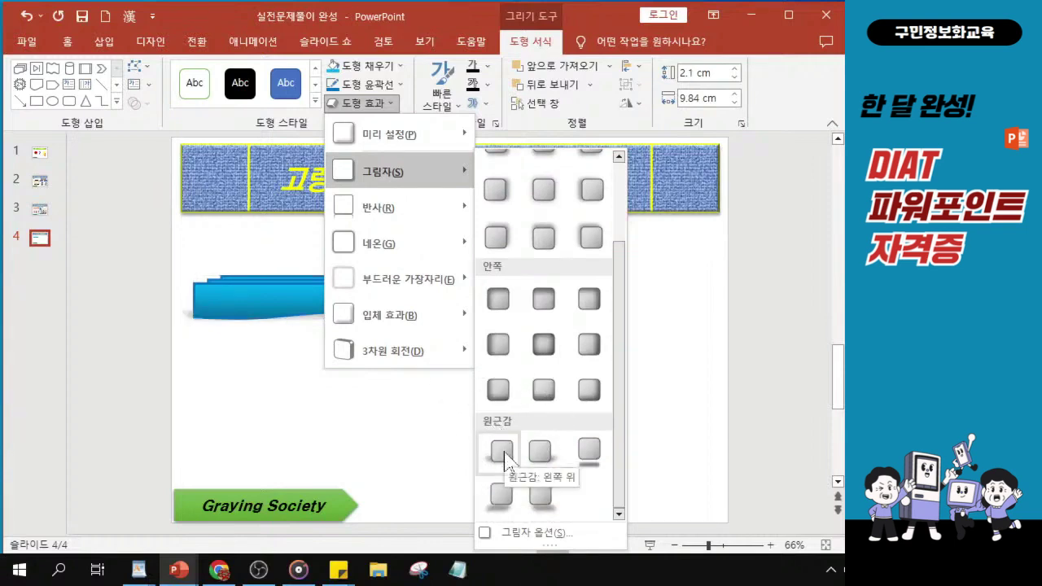
{"action": "left_click", "coordinate": [504, 453]}
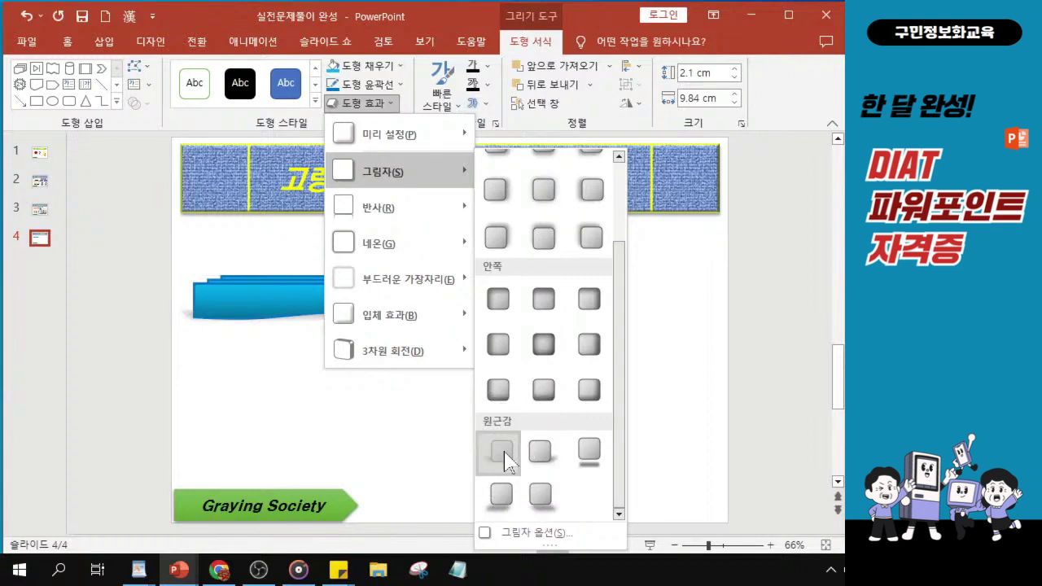
{"action": "key", "text": "ctrl"}
{"action": "key", "text": "ctrl"}
{"action": "key", "text": "ctrl"}
{"action": "left_click", "coordinate": [503, 453]}
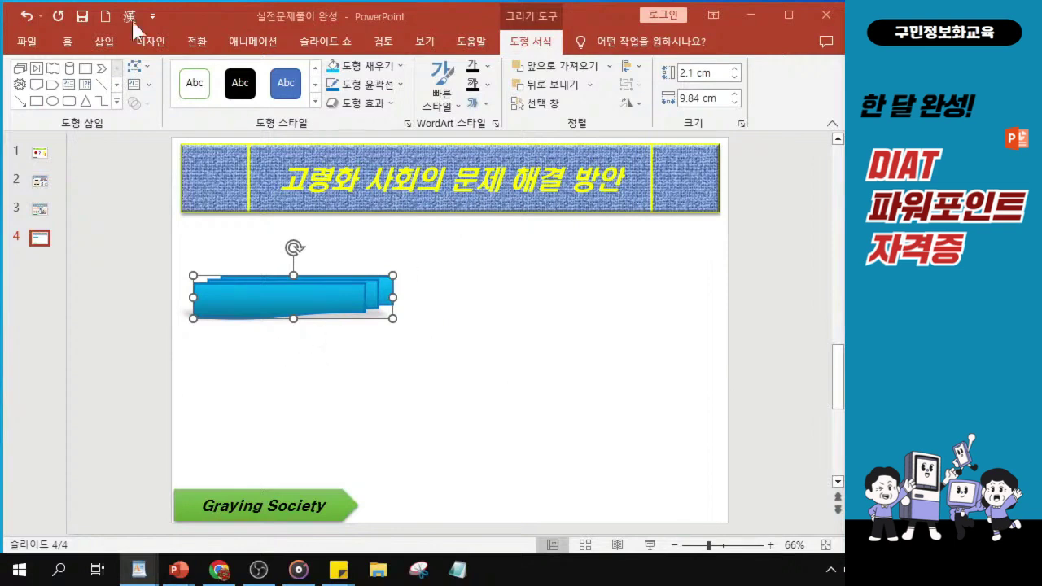
Set the multi-document shape's font to 굴림, size 22, bold.
{"action": "left_click", "coordinate": [68, 42]}
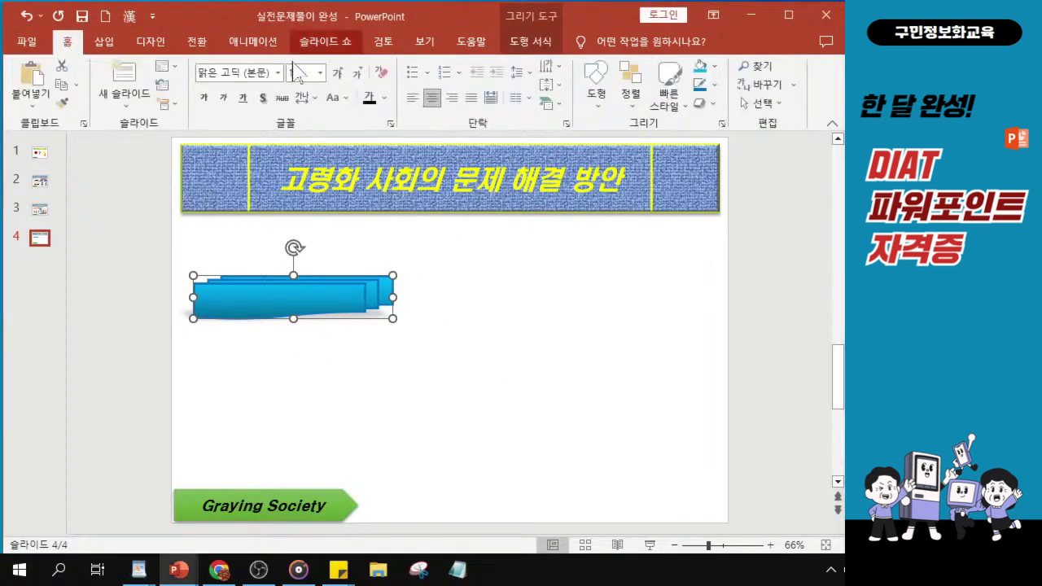
{"action": "left_click", "coordinate": [65, 51]}
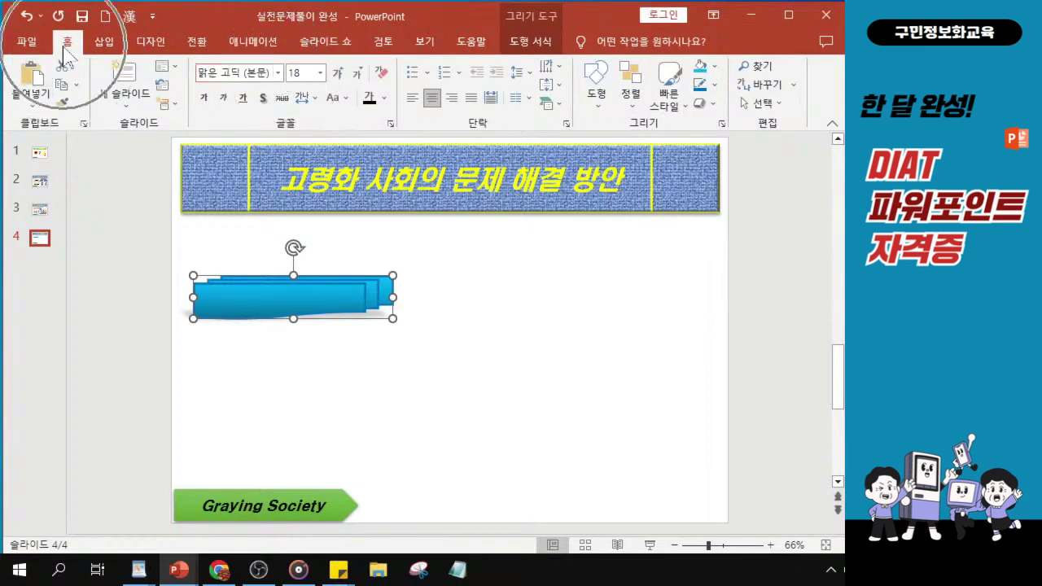
{"action": "left_click", "coordinate": [277, 73]}
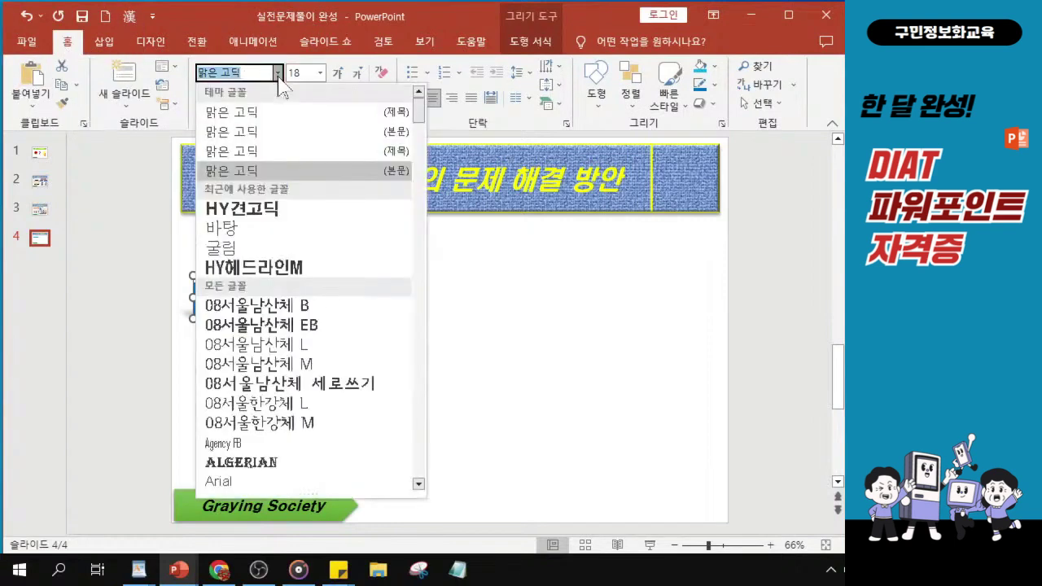
{"action": "left_click", "coordinate": [225, 249]}
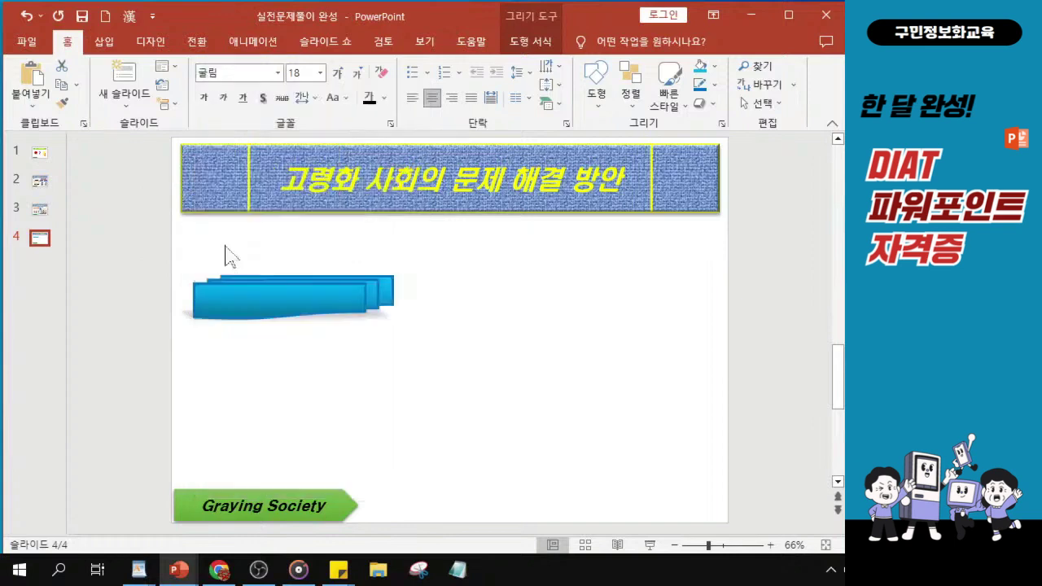
{"action": "left_click", "coordinate": [304, 73]}
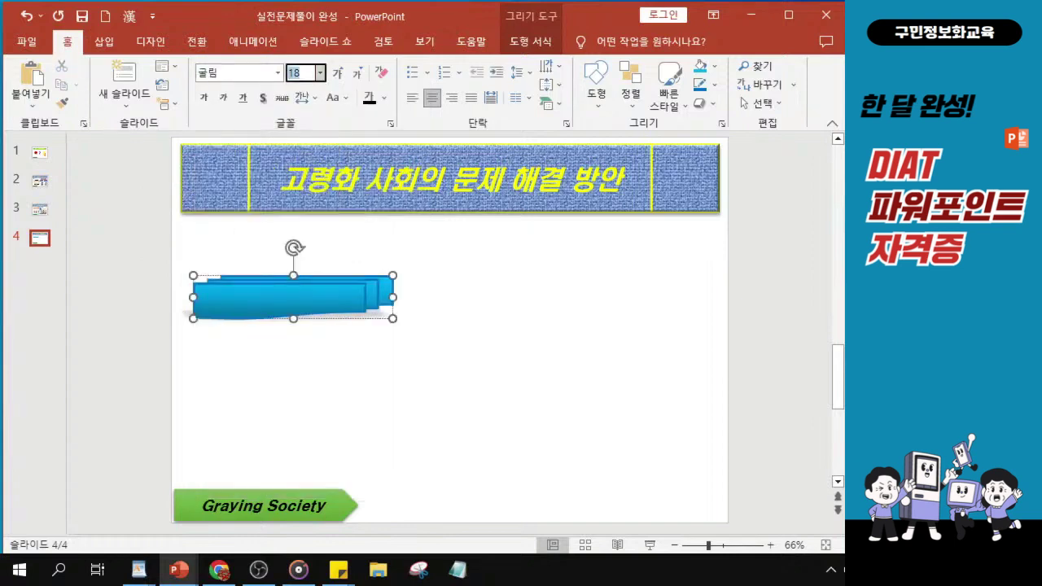
{"action": "type", "text": "22"}
{"action": "key", "text": "Return"}
{"action": "left_click", "coordinate": [203, 97]}
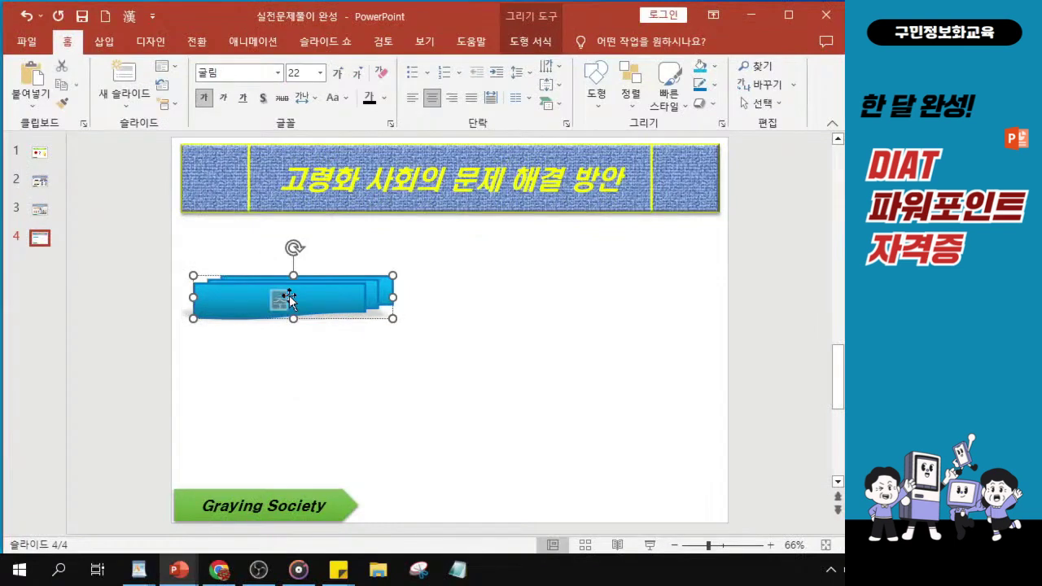
Enter the text "출산률 상승" in the multi-document shape.
{"action": "type", "text": "출산률 상승"}
{"action": "scroll", "coordinate": [279, 337], "scroll_direction": "up", "scroll_amount": 4}
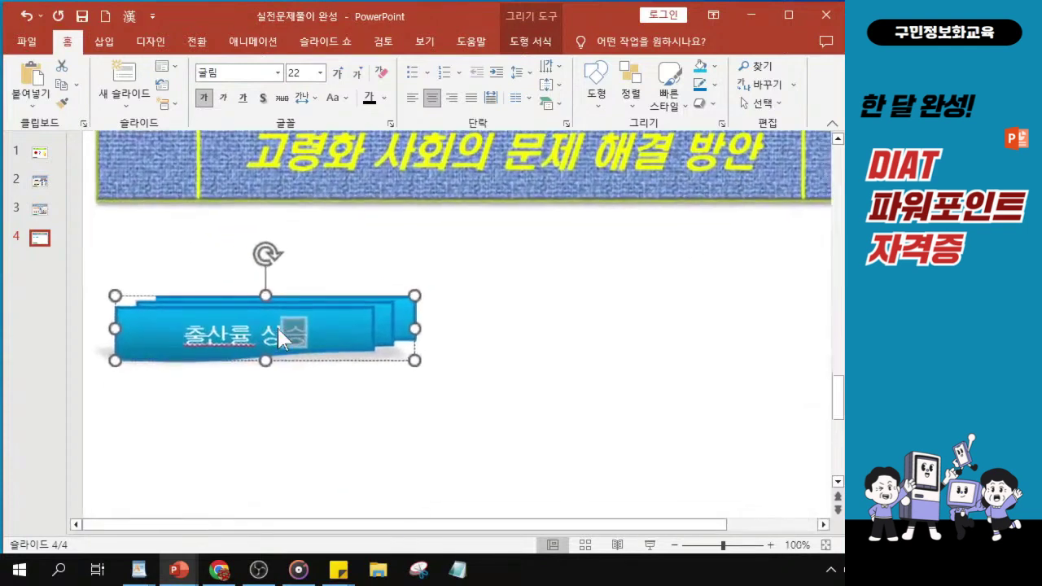
{"action": "scroll", "coordinate": [279, 337], "scroll_direction": "up", "scroll_amount": 3}
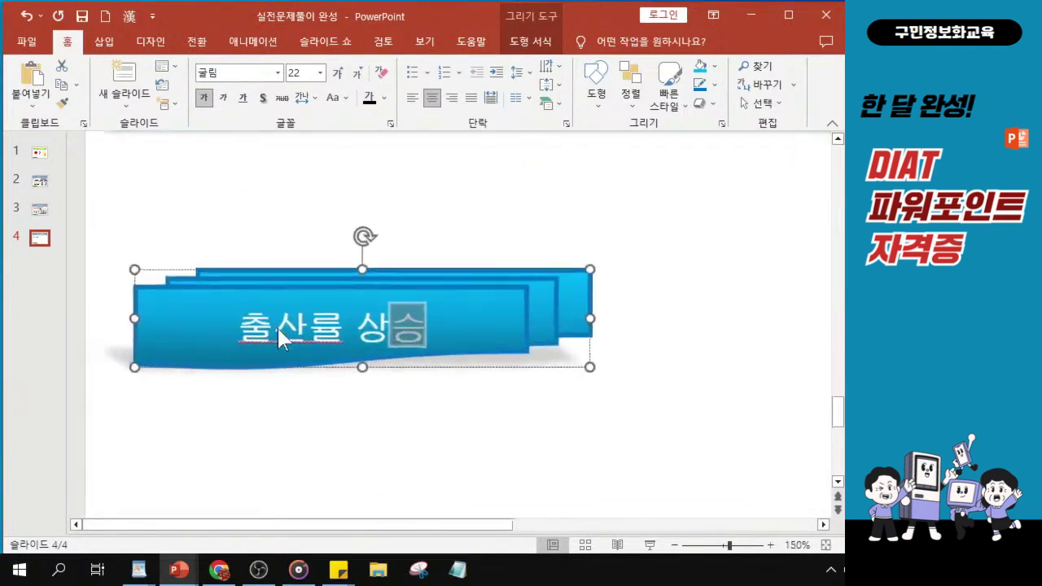
{"action": "scroll", "coordinate": [279, 337], "scroll_direction": "down", "scroll_amount": 2}
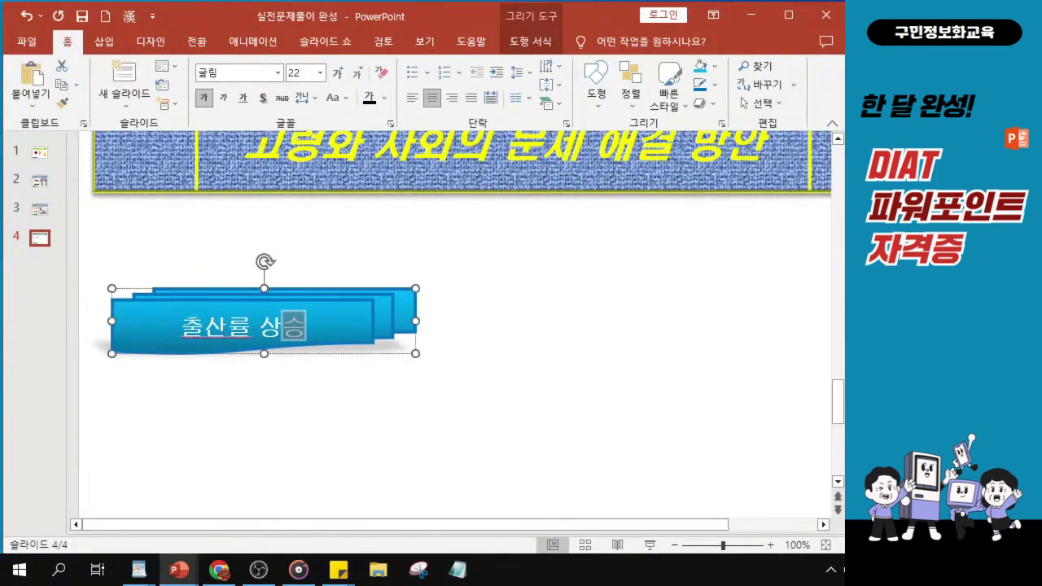
{"action": "scroll", "coordinate": [321, 360], "scroll_direction": "up", "scroll_amount": 3}
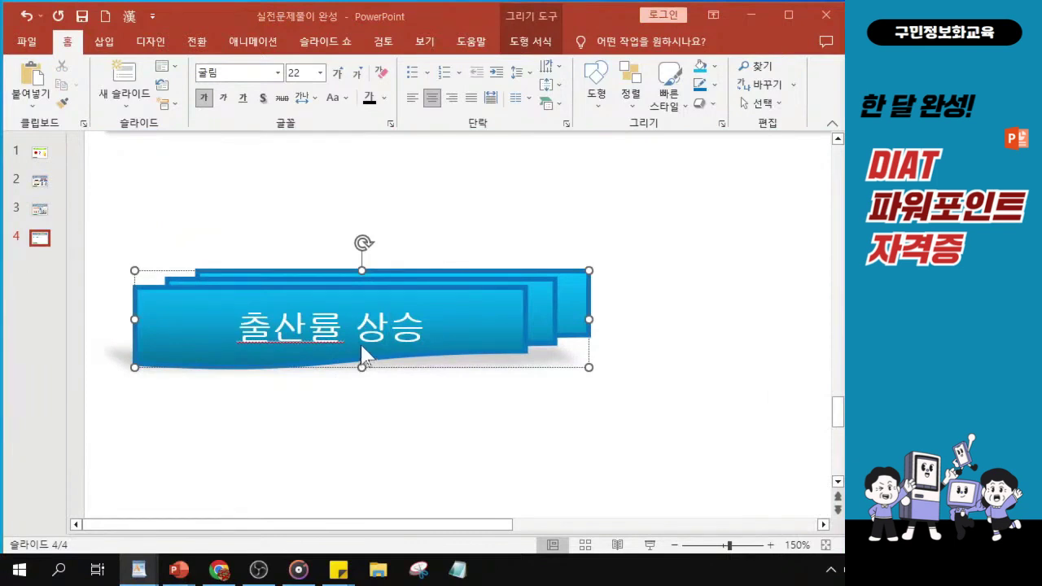
{"action": "left_click", "coordinate": [362, 343]}
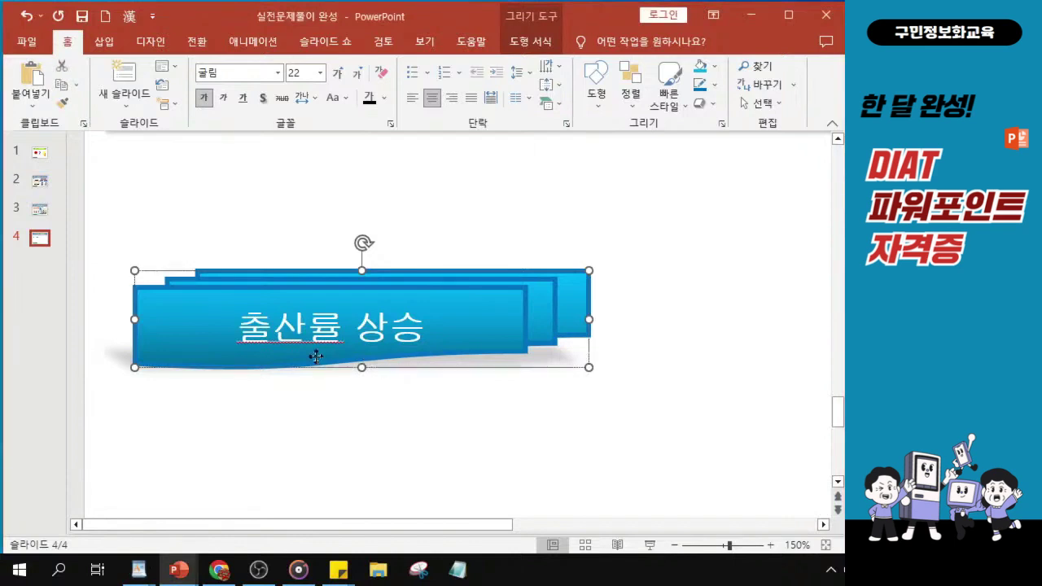
{"action": "left_click", "coordinate": [314, 355]}
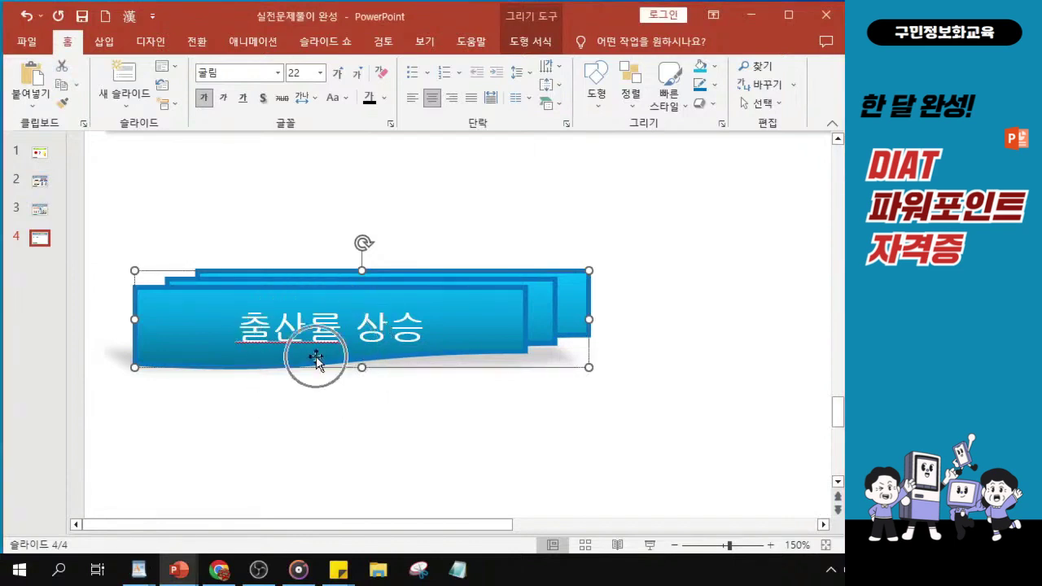
Duplicate the 출산률 상승 shape twice straight below, making a column of three evenly spaced, left-aligned shapes.
{"action": "scroll", "coordinate": [320, 364], "scroll_direction": "down", "scroll_amount": 1, "text": "ctrl"}
{"action": "scroll", "coordinate": [320, 364], "scroll_direction": "down", "scroll_amount": 4, "text": "ctrl"}
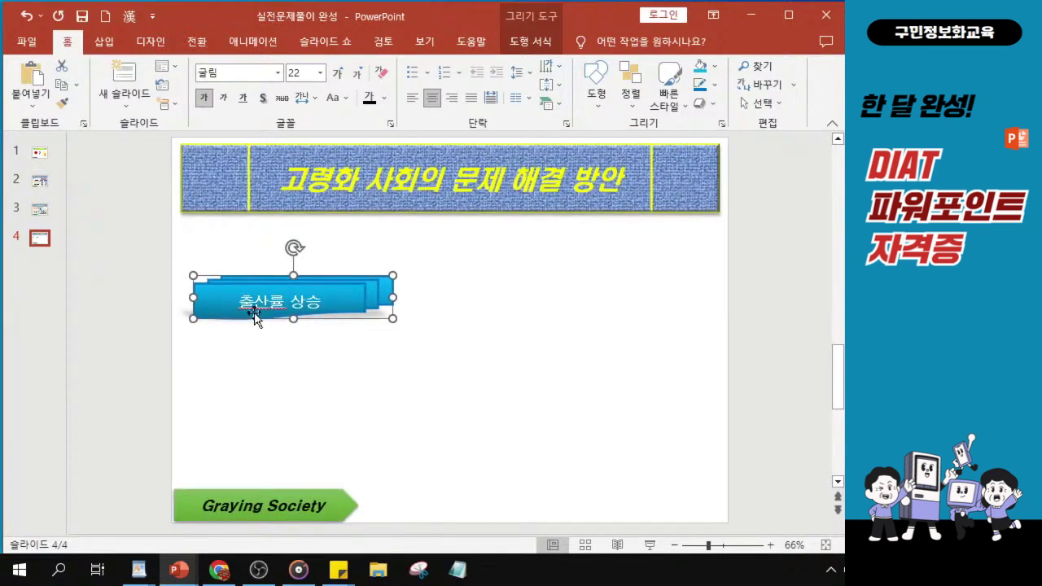
{"action": "left_click_drag", "start_coordinate": [254, 314], "coordinate": [258, 321]}
{"action": "left_click_drag", "start_coordinate": [259, 321], "coordinate": [256, 377]}
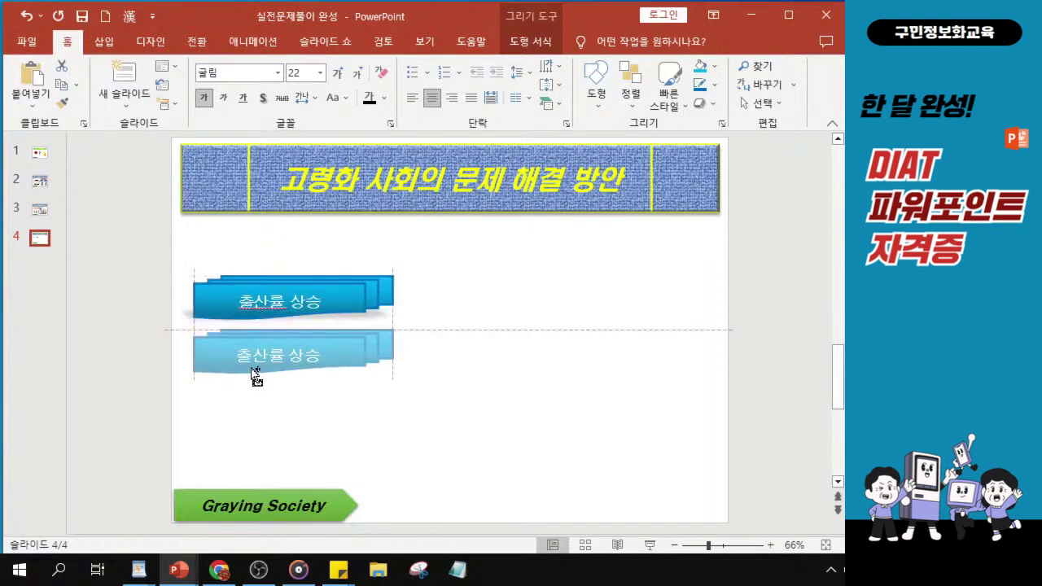
{"action": "left_click_drag", "start_coordinate": [256, 377], "coordinate": [250, 432]}
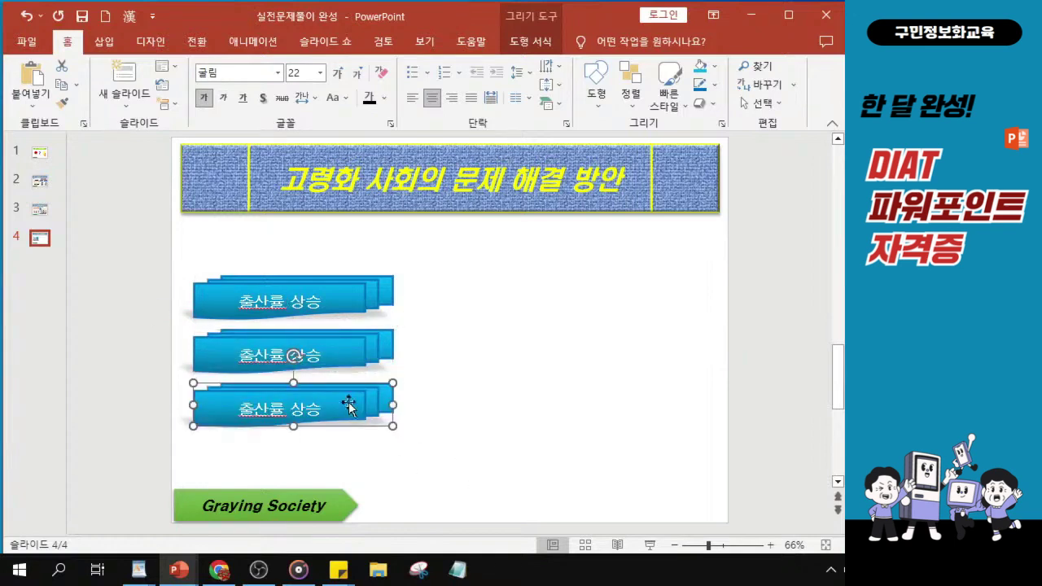
Replace the text of the middle shape with "실버산업 육성".
{"action": "scroll", "coordinate": [238, 358], "scroll_direction": "up", "scroll_amount": 4, "text": "ctrl"}
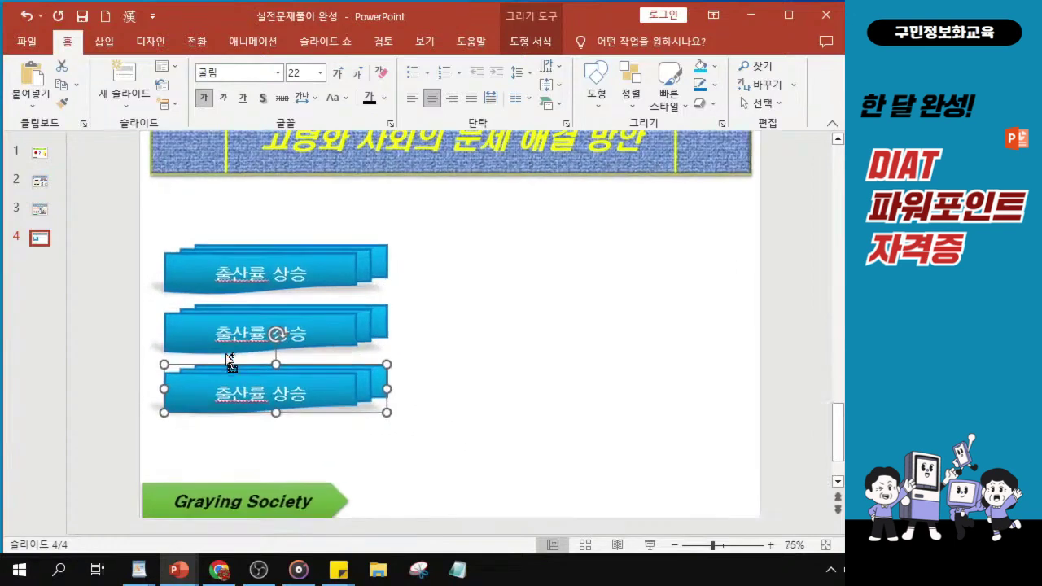
{"action": "left_click", "coordinate": [197, 279]}
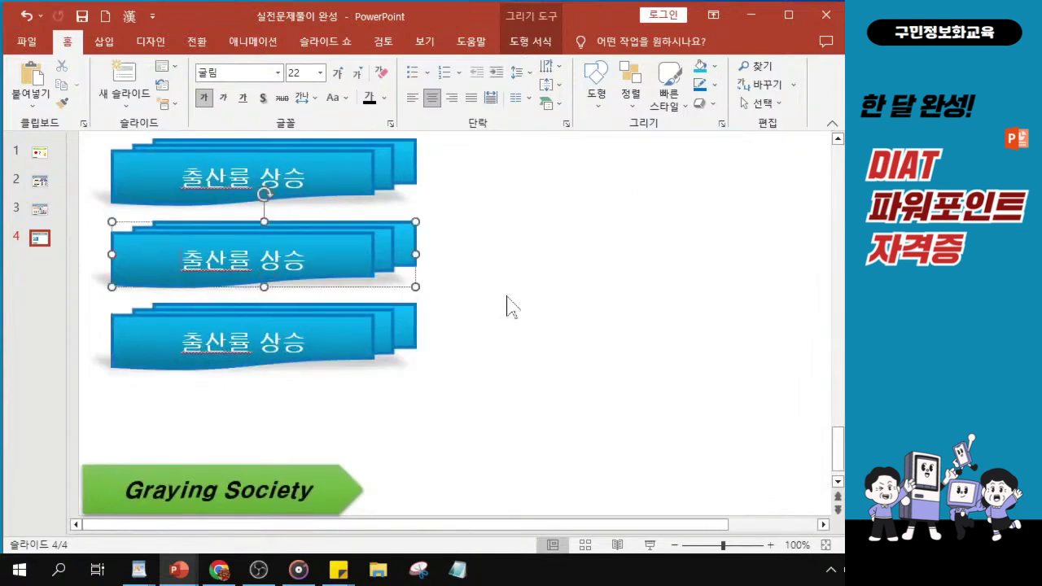
{"action": "key", "text": "Delete"}
{"action": "key", "text": "Delete"}
{"action": "key", "text": "Delete"}
{"action": "key", "text": "Delete"}
{"action": "key", "text": "Delete"}
{"action": "key", "text": "Delete"}
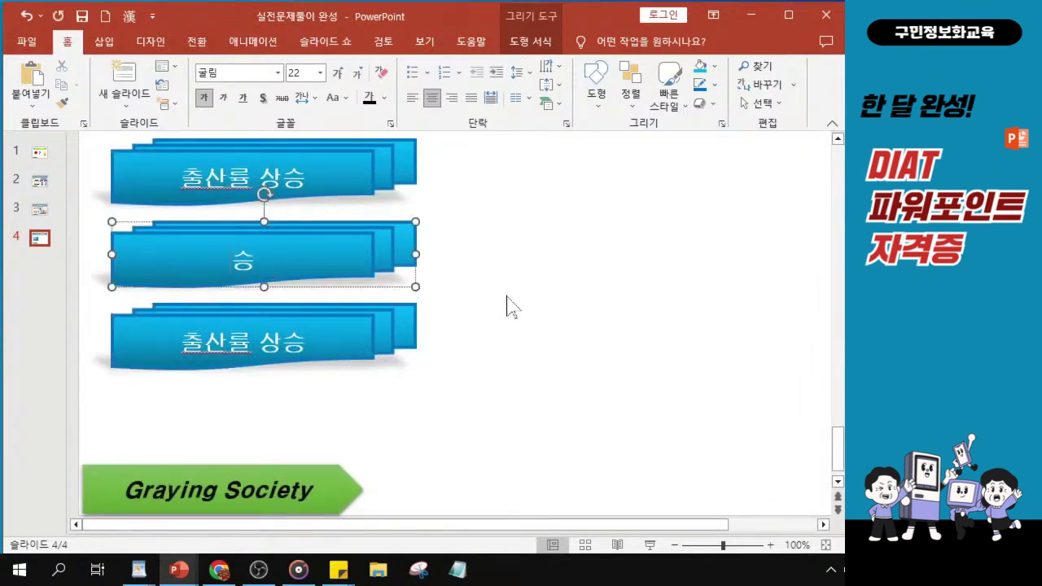
{"action": "type", "text": "실버"}
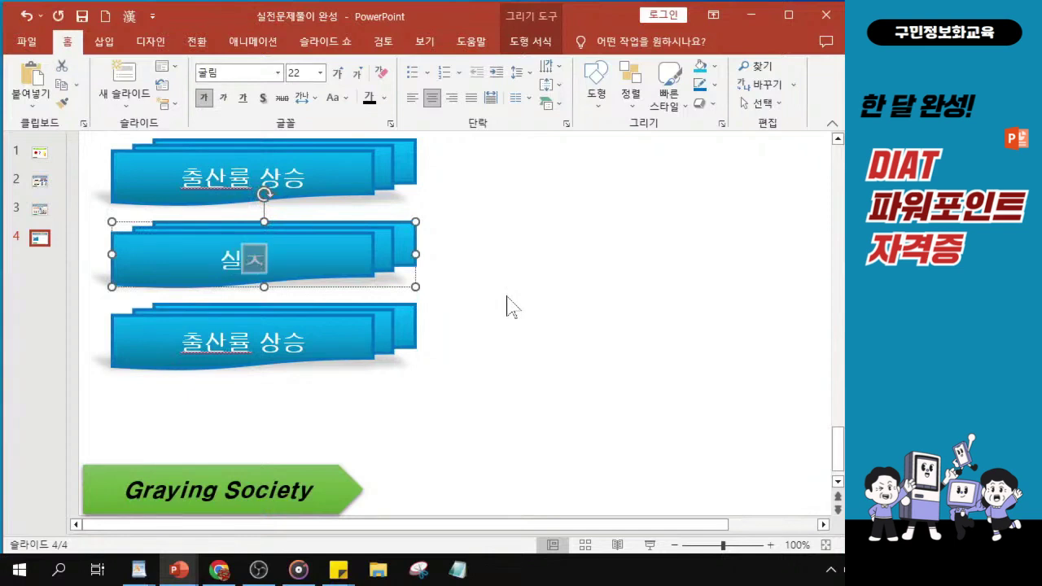
{"action": "type", "text": "산업"}
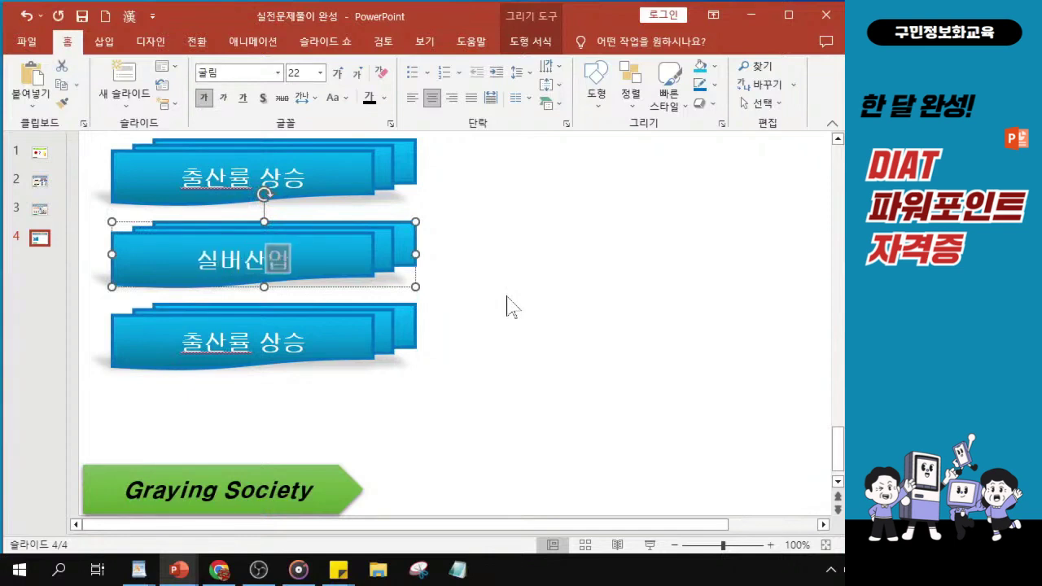
{"action": "type", "text": " 육서"}
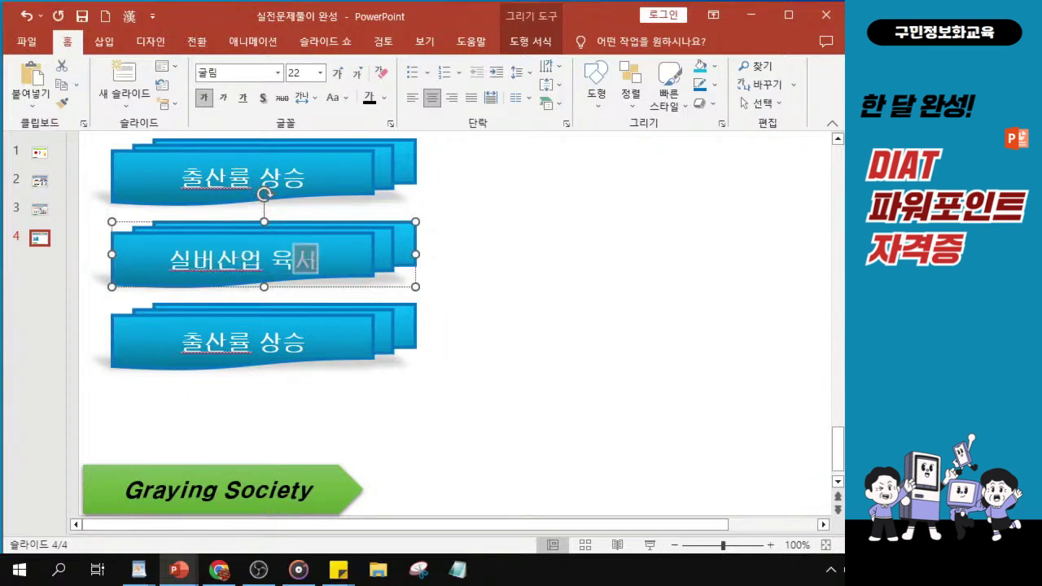
{"action": "type", "text": "ㅇ"}
Replace the text of the lowest shape in the column with "고령자 일자리 추천".
{"action": "scroll", "coordinate": [270, 289], "scroll_direction": "up", "scroll_amount": 5}
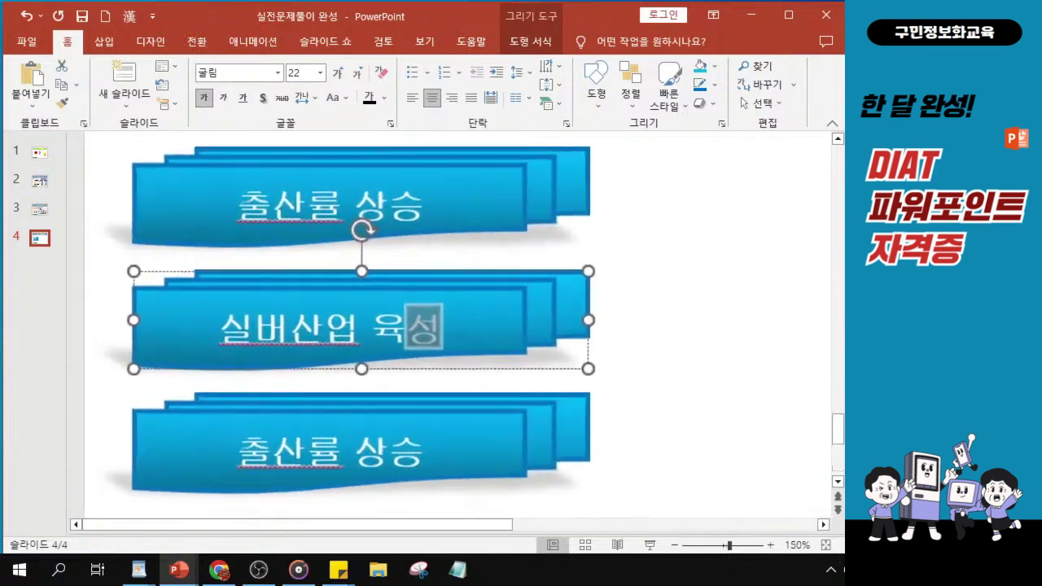
{"action": "left_click", "coordinate": [201, 488]}
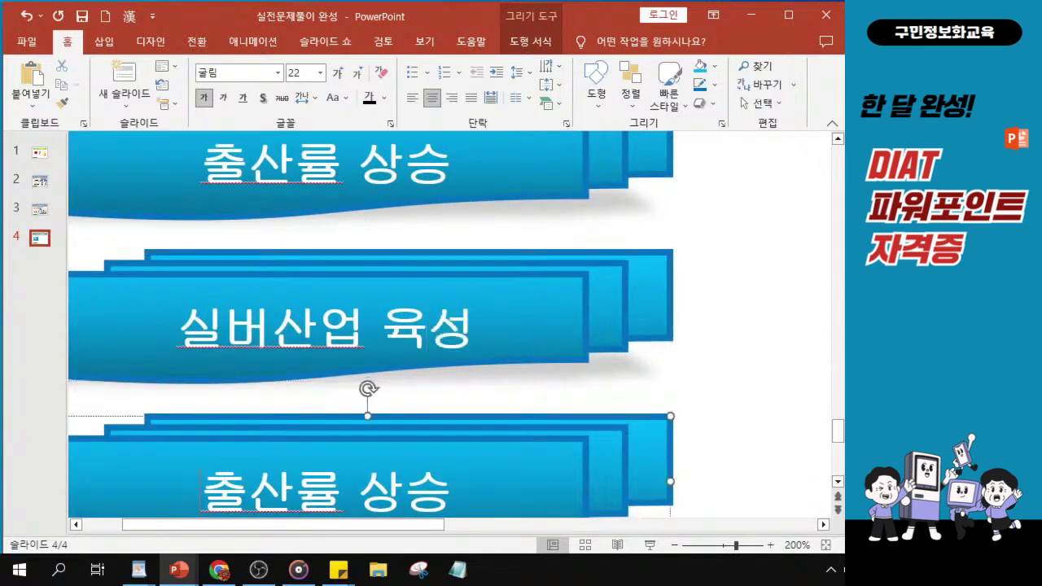
{"action": "left_click_drag", "start_coordinate": [201, 489], "coordinate": [541, 492]}
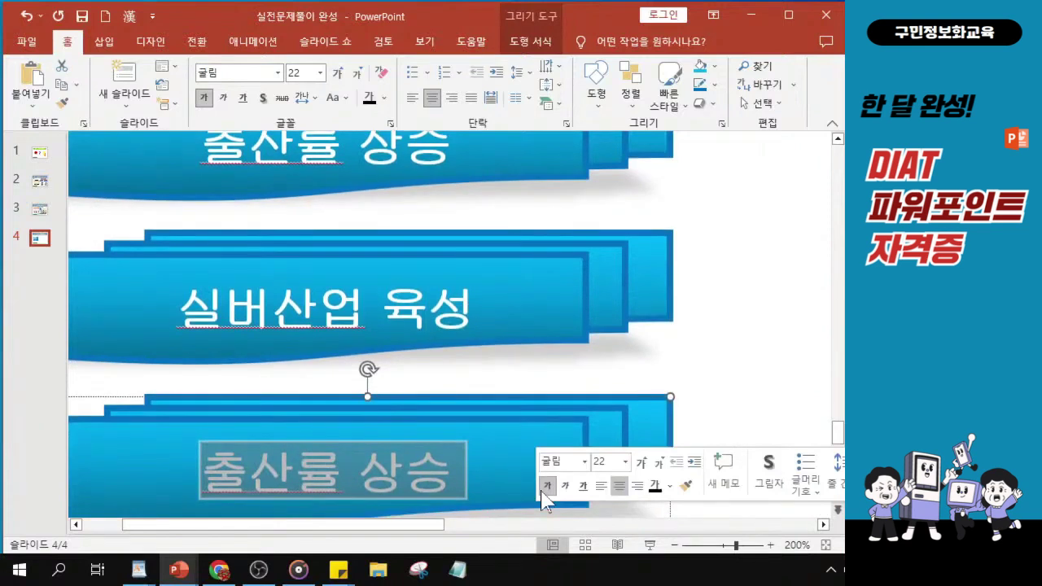
{"action": "type", "text": "고령자 일자라"}
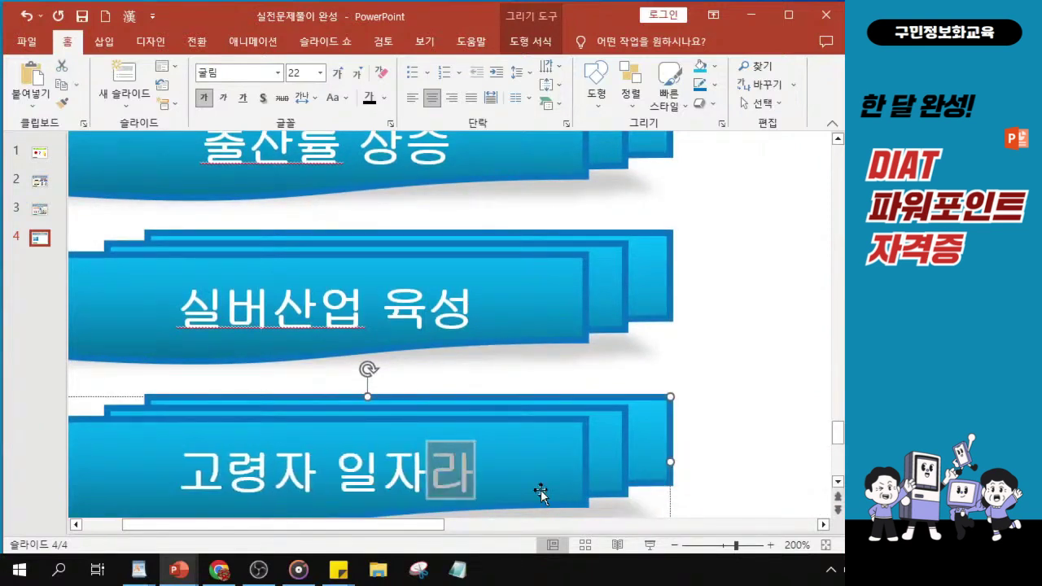
{"action": "key", "text": "BackSpace"}
{"action": "type", "text": "리 추천"}
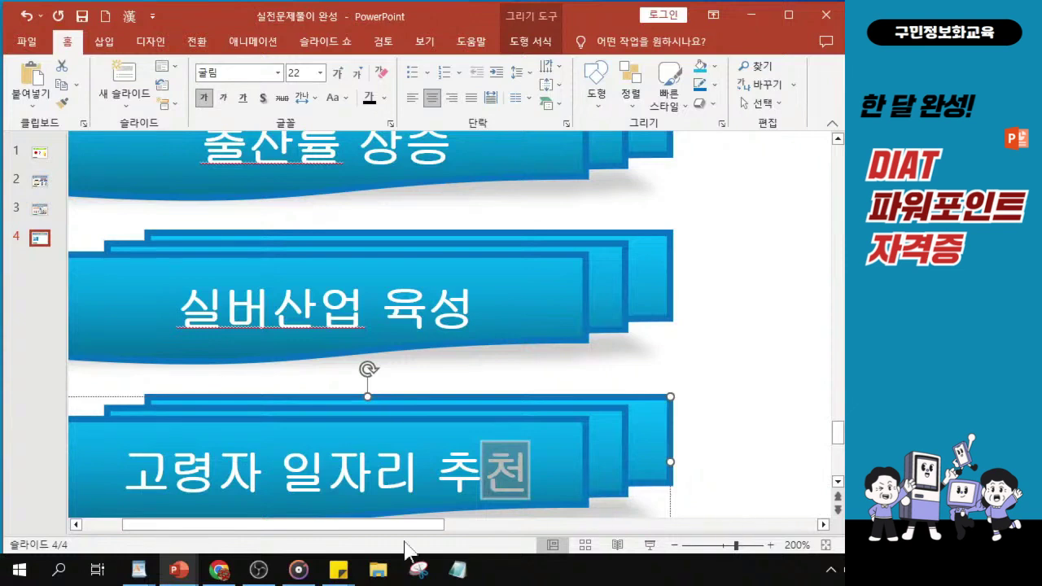
{"action": "left_click_drag", "start_coordinate": [410, 527], "coordinate": [365, 530]}
{"action": "left_click", "coordinate": [740, 358]}
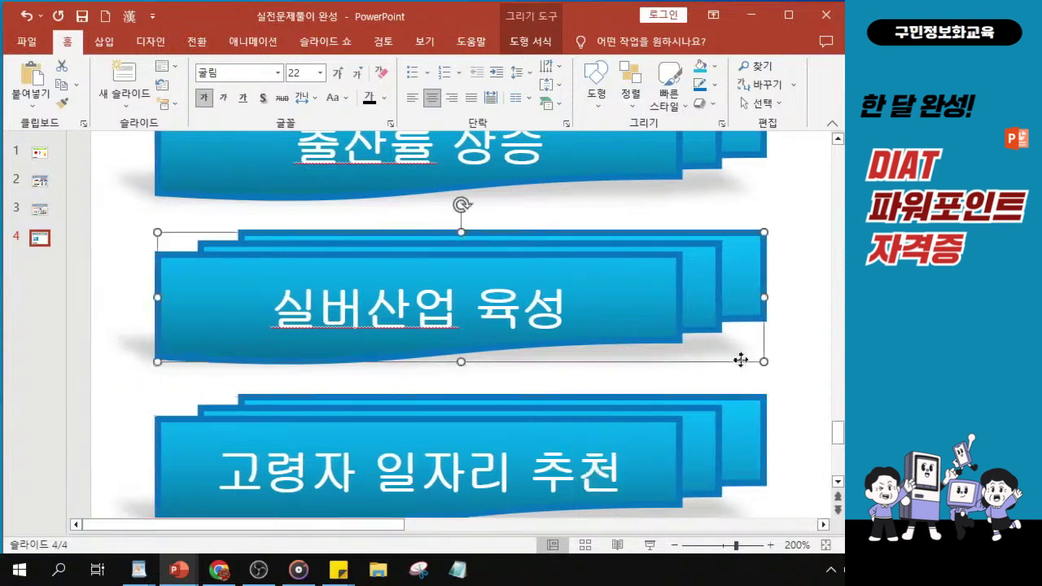
{"action": "left_click", "coordinate": [699, 463]}
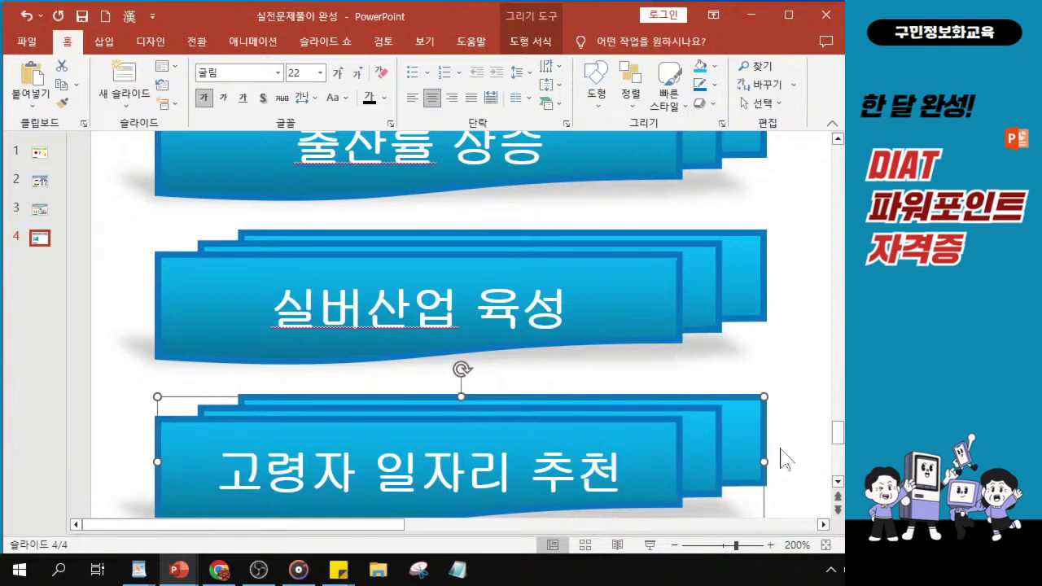
{"action": "left_click_drag", "start_coordinate": [834, 432], "coordinate": [831, 440]}
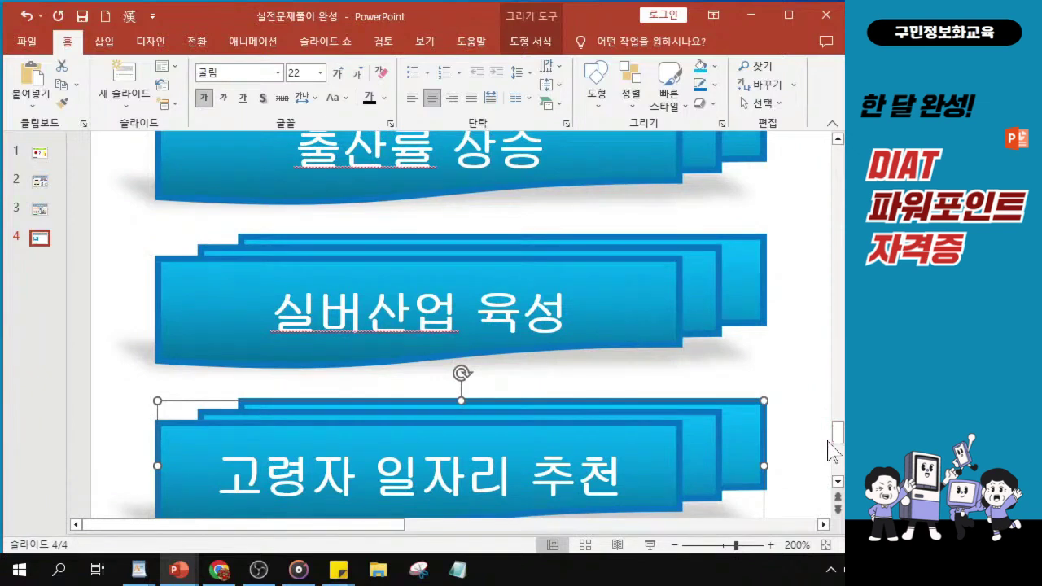